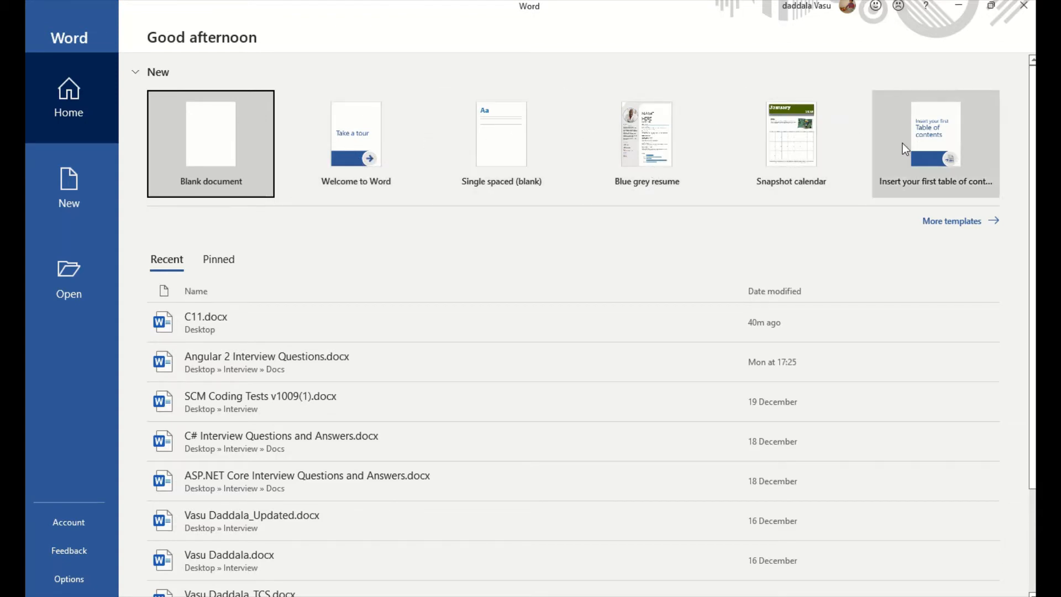
- Create a new blank document
left_click(189, 105)
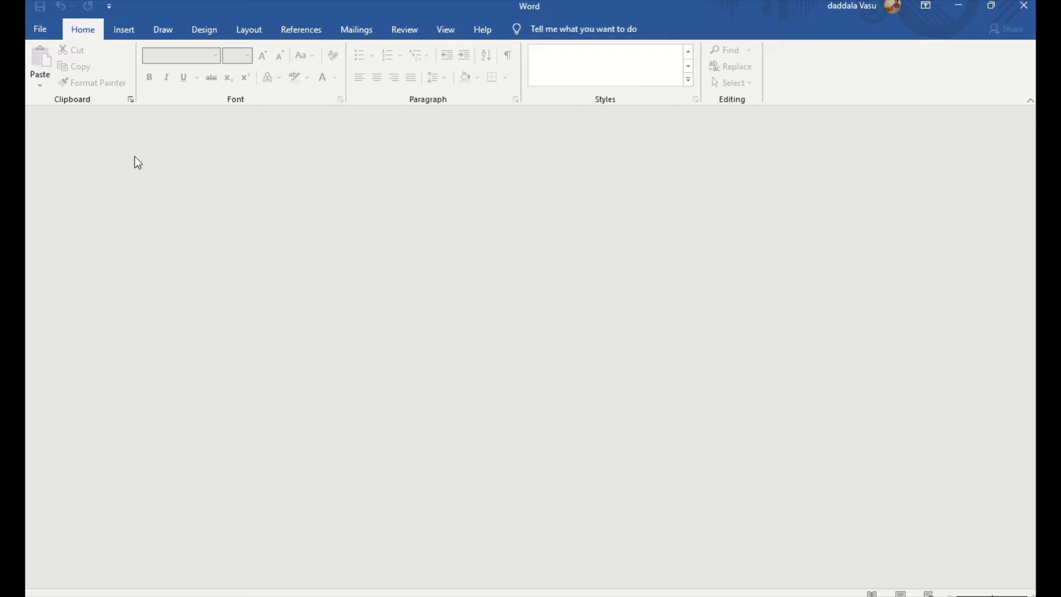
left_click(44, 35)
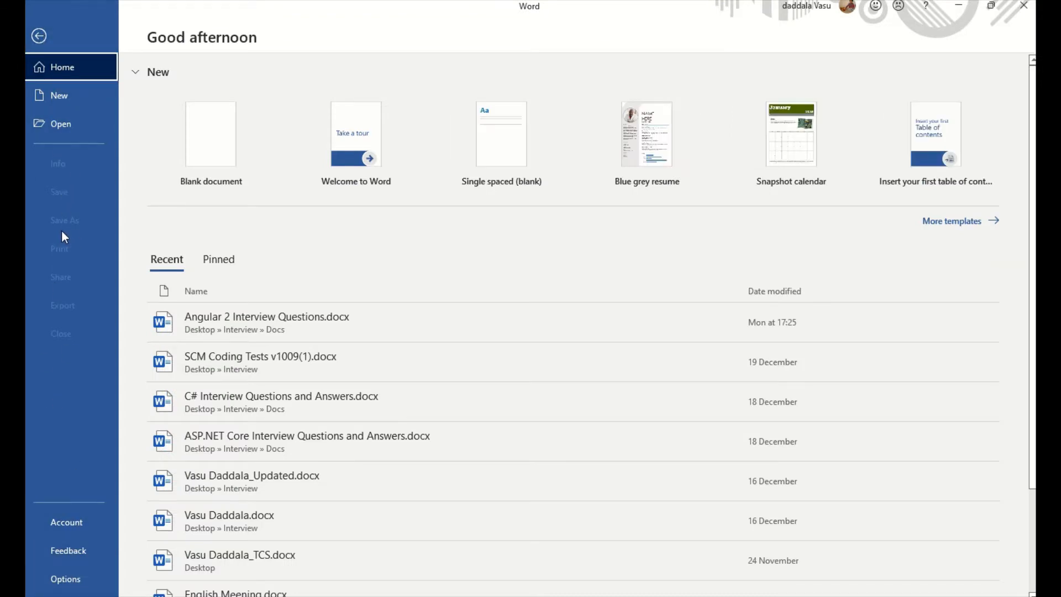
left_click(65, 98)
left_click(199, 160)
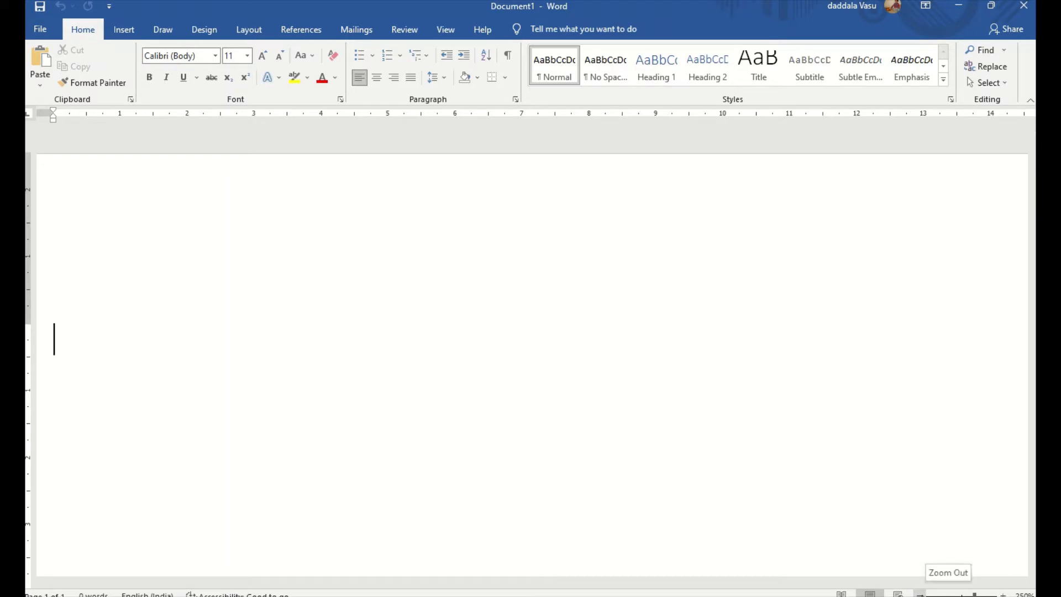
- Reduce the document's zoom level to 100%
left_click(921, 593)
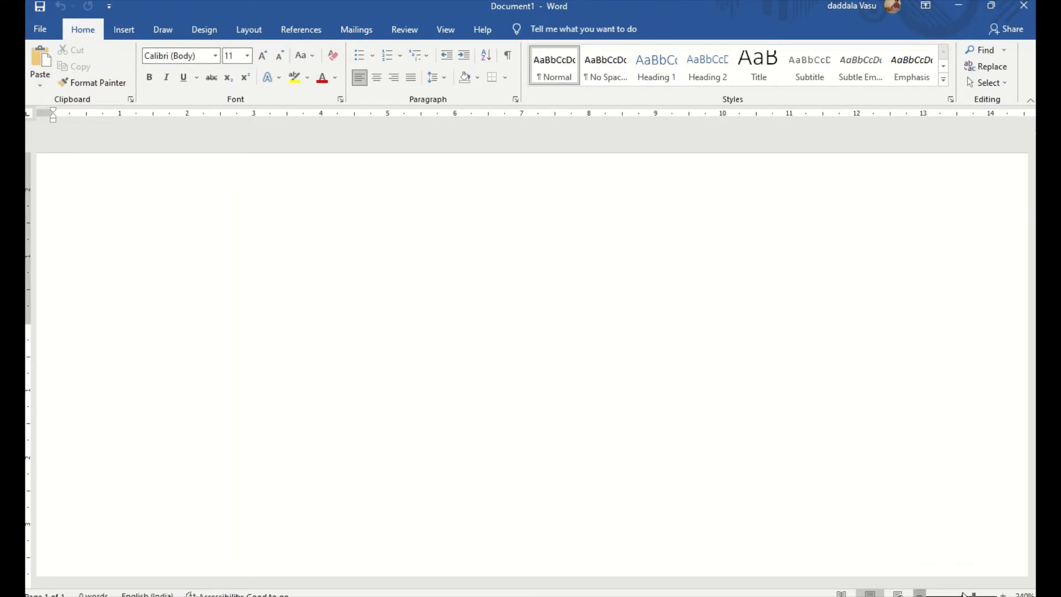
left_click(920, 594)
left_click(919, 595)
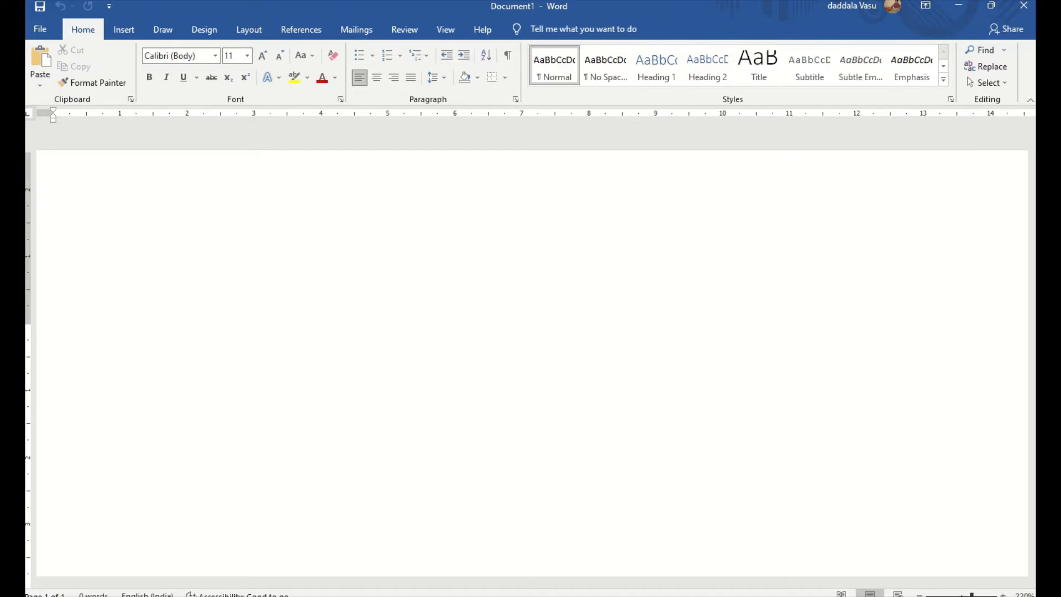
left_click(920, 595)
left_click(920, 595)
left_click(920, 595)
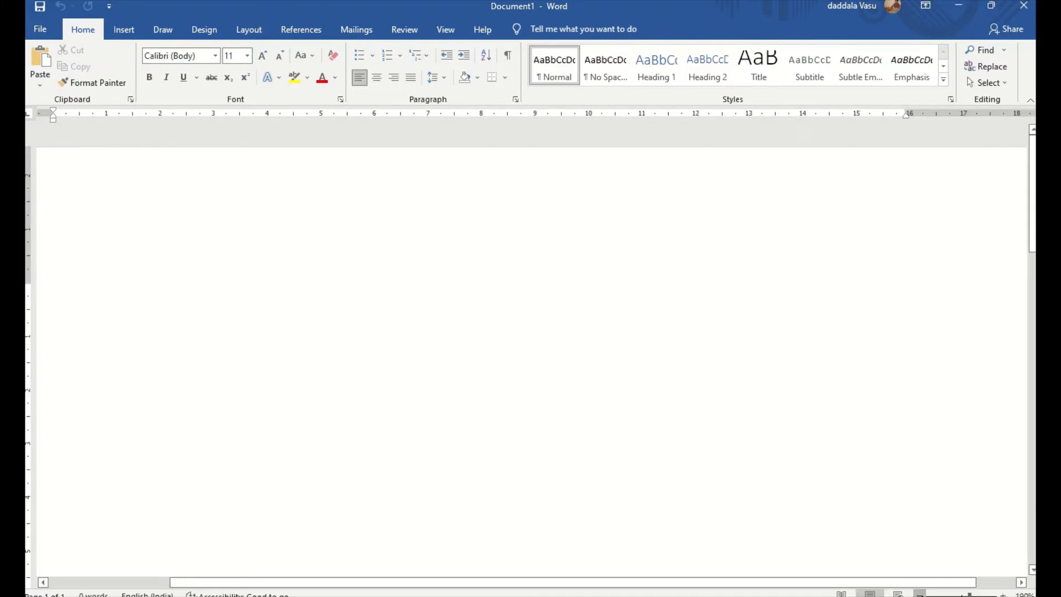
left_click(920, 595)
left_click(920, 595)
left_click(919, 595)
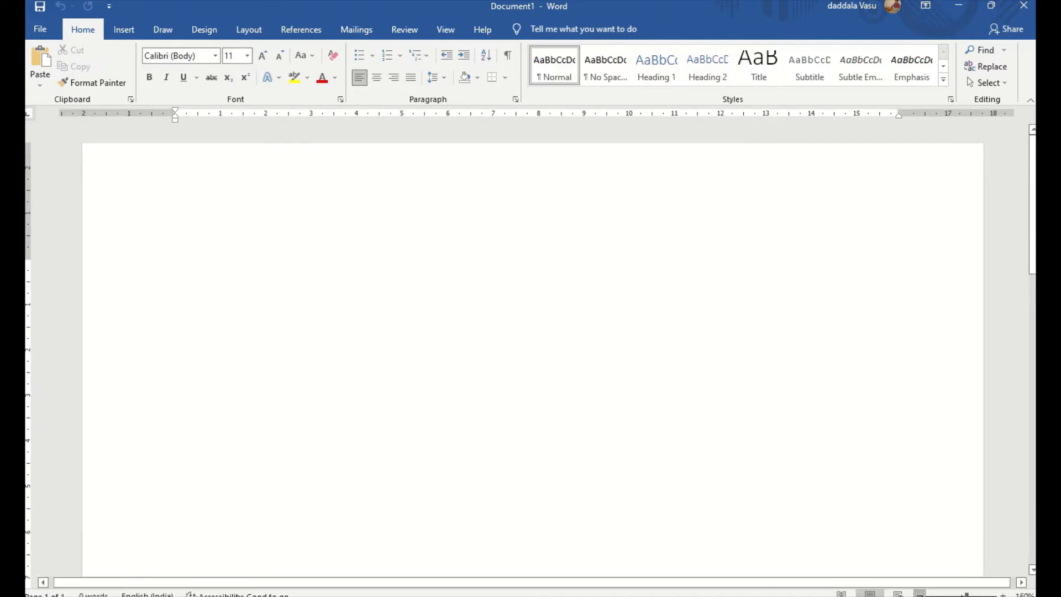
left_click(919, 594)
left_click(920, 594)
left_click(919, 595)
left_click(919, 594)
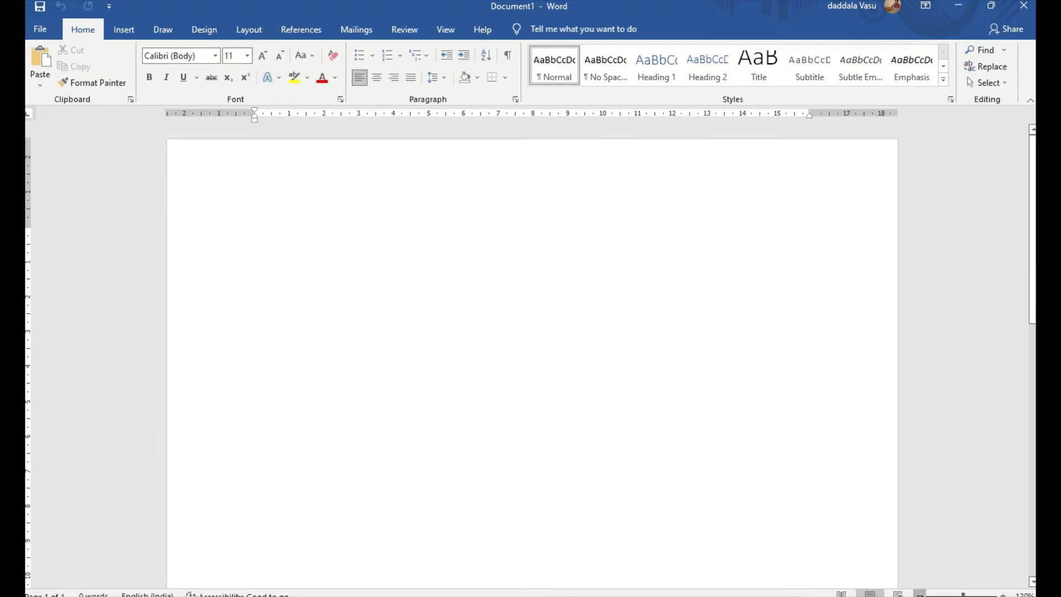
left_click(920, 594)
left_click(920, 594)
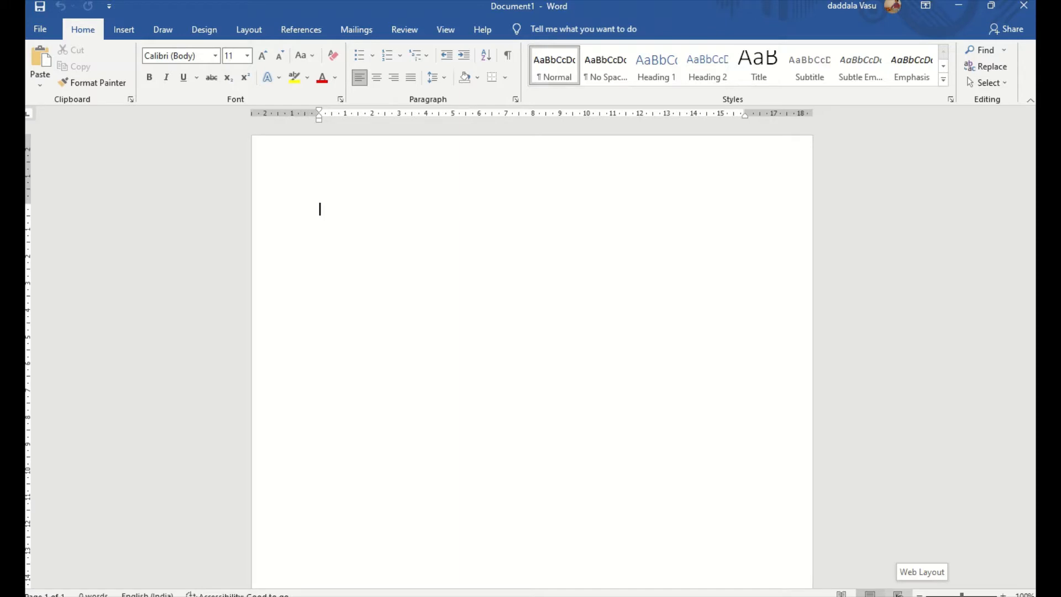
- Examine the blank document in Web Layout and Read Mode, including Read Mode's tool and view options, and return to Print Layout
left_click(897, 593)
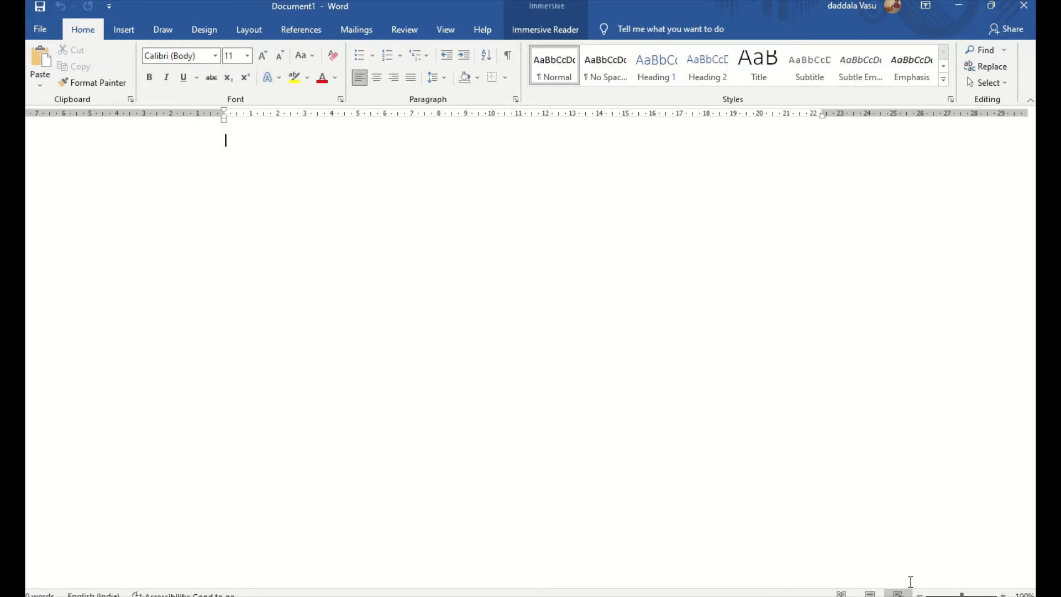
left_click(871, 593)
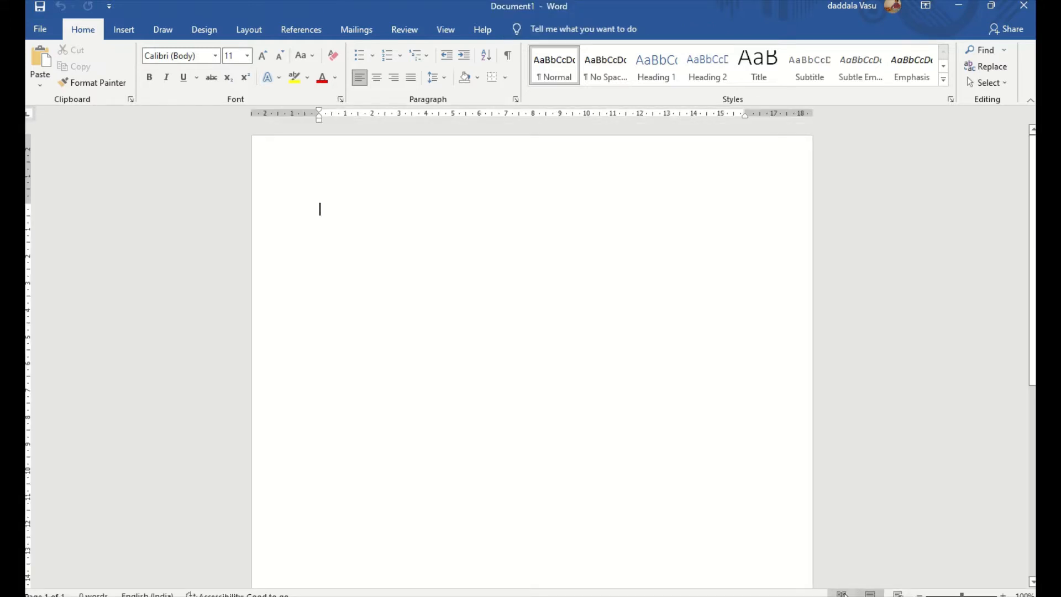
left_click(843, 593)
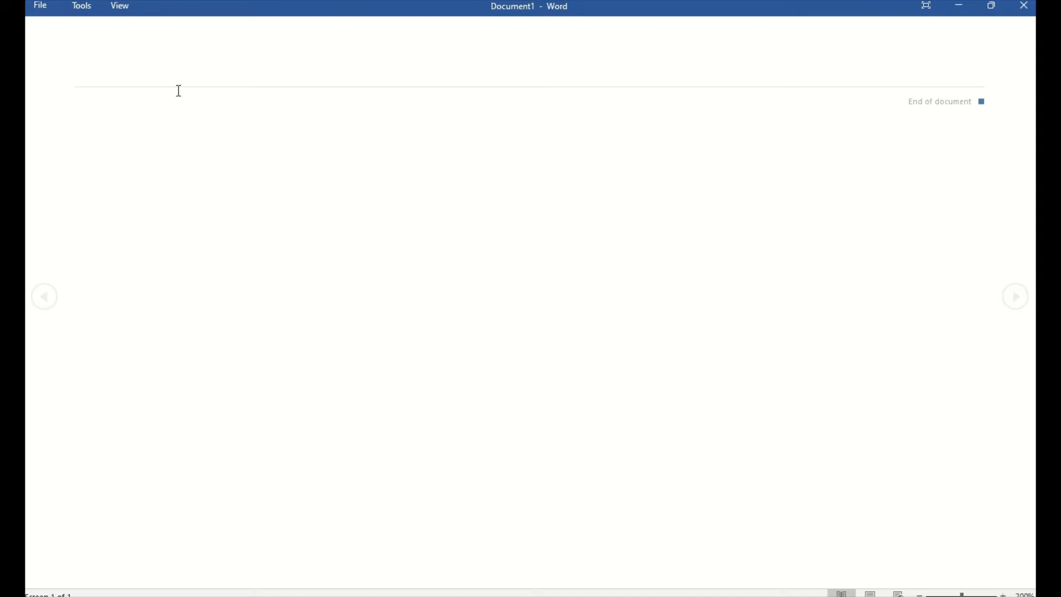
left_click(82, 8)
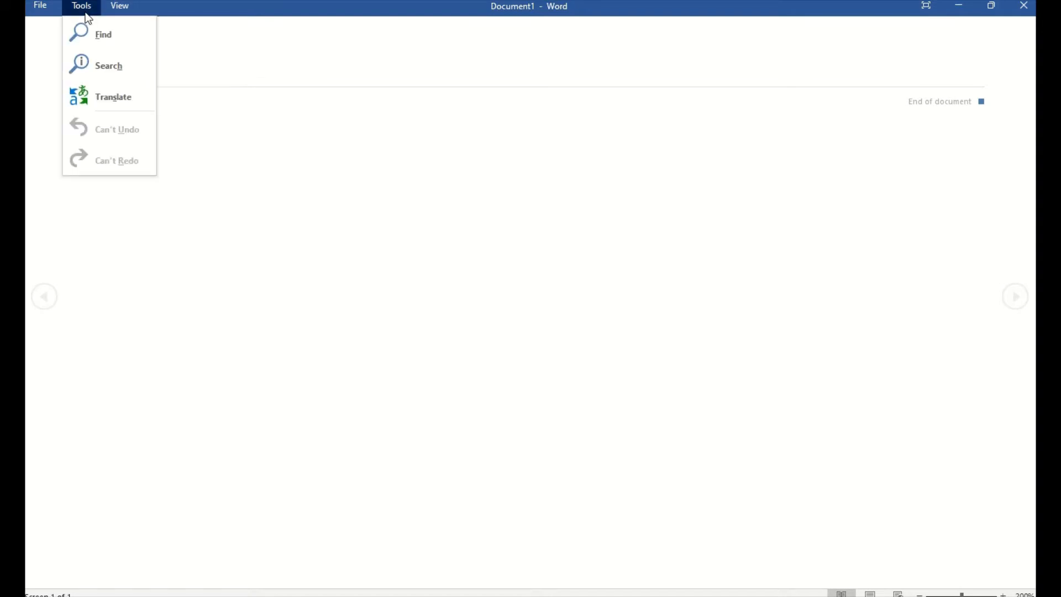
left_click(121, 7)
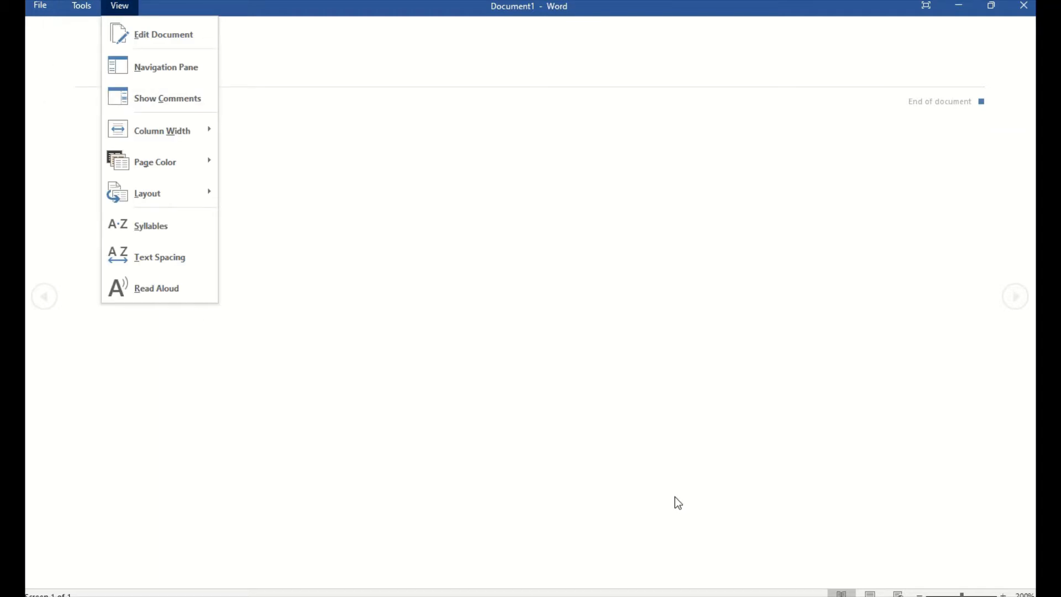
left_click(870, 593)
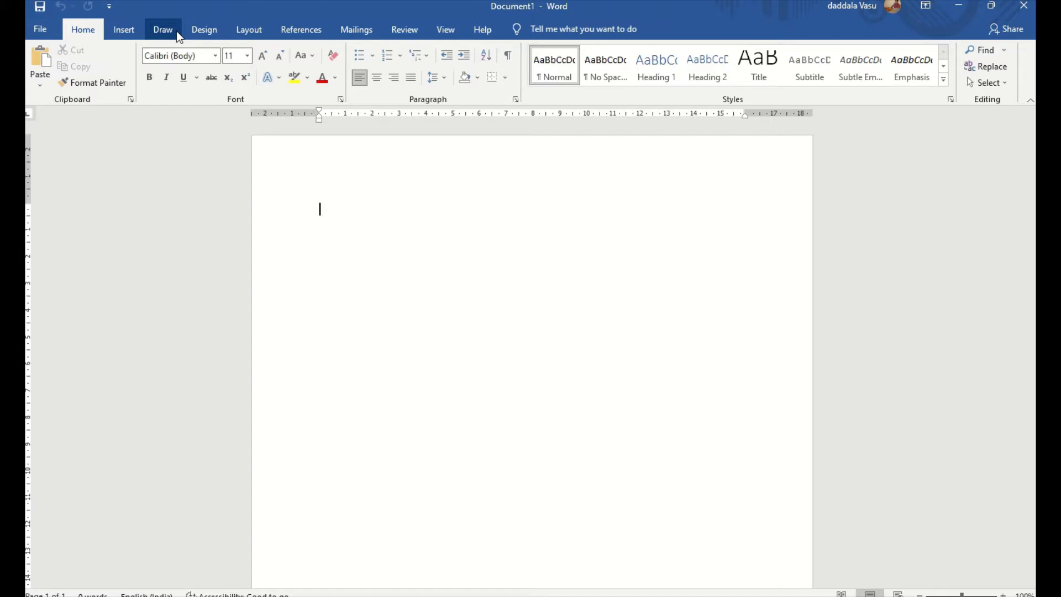
- Examine the available Insert, Draw, Design, Layout, References, Mailings, Review, View and Help commands in turn
left_click(125, 31)
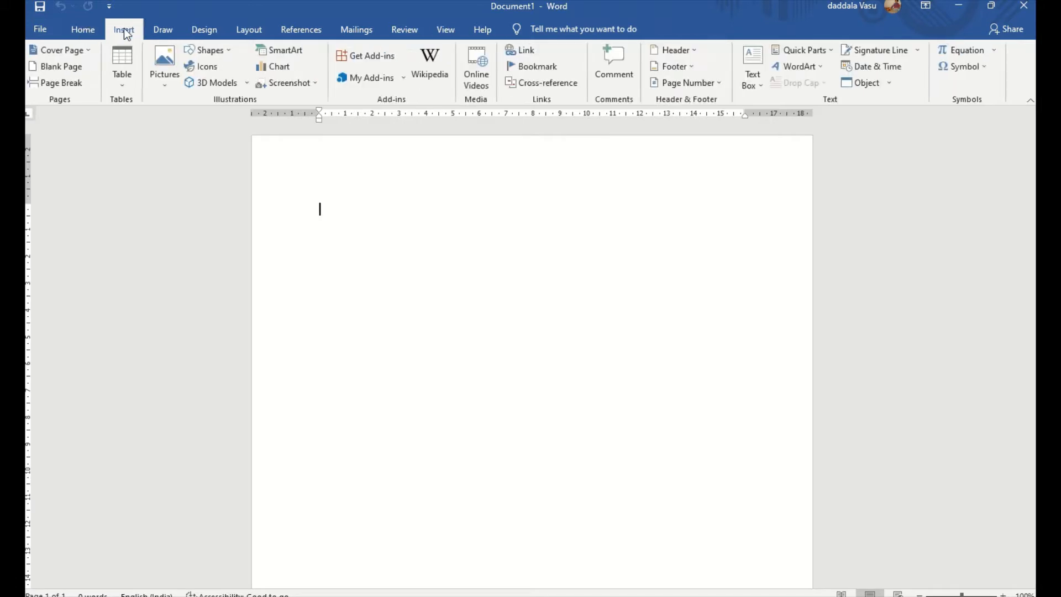
left_click(165, 33)
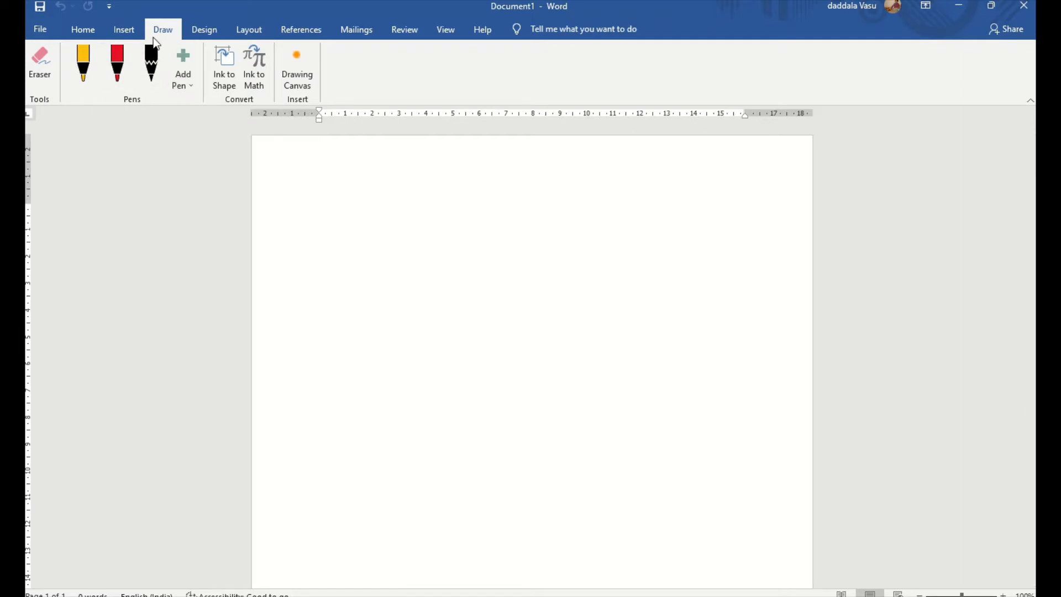
left_click(211, 34)
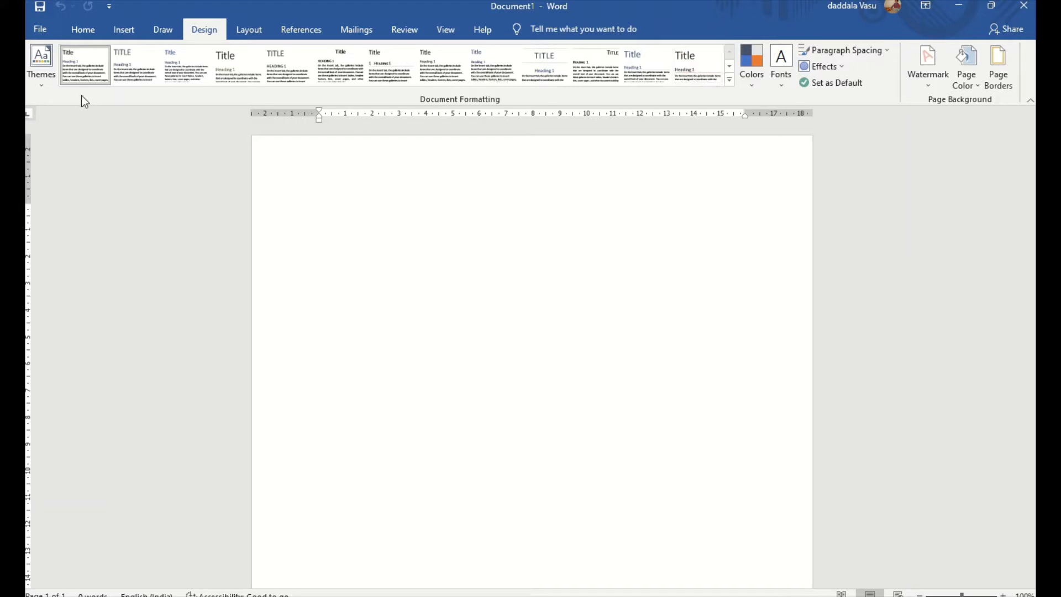
left_click(250, 30)
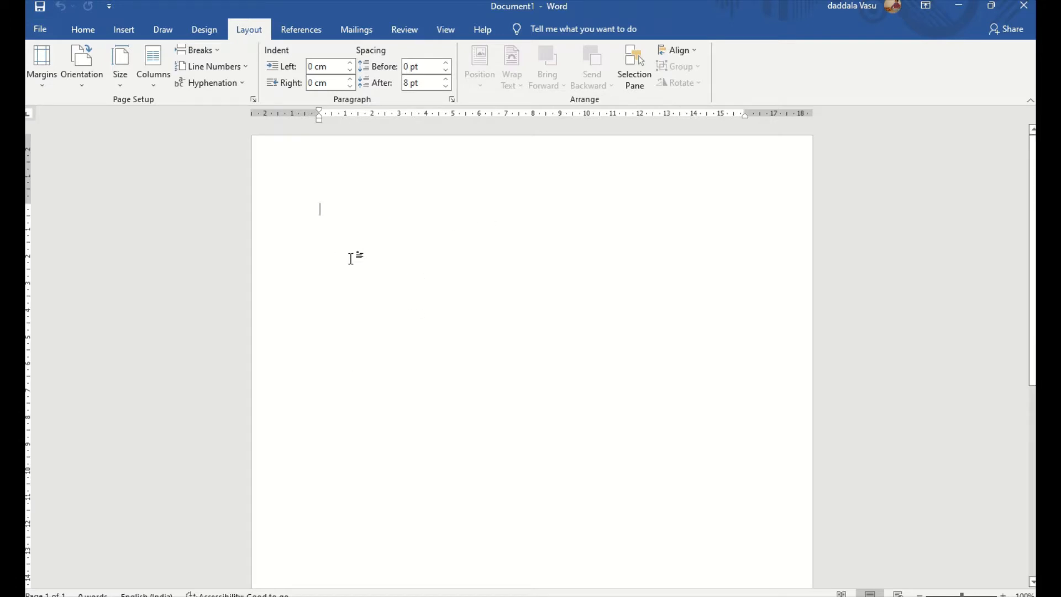
left_click(301, 31)
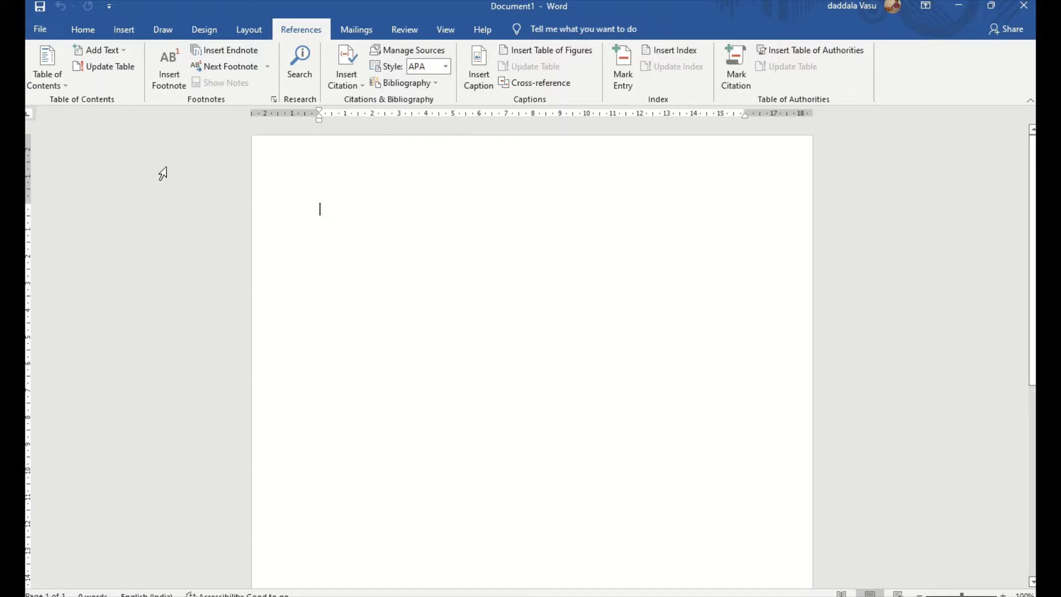
left_click(358, 38)
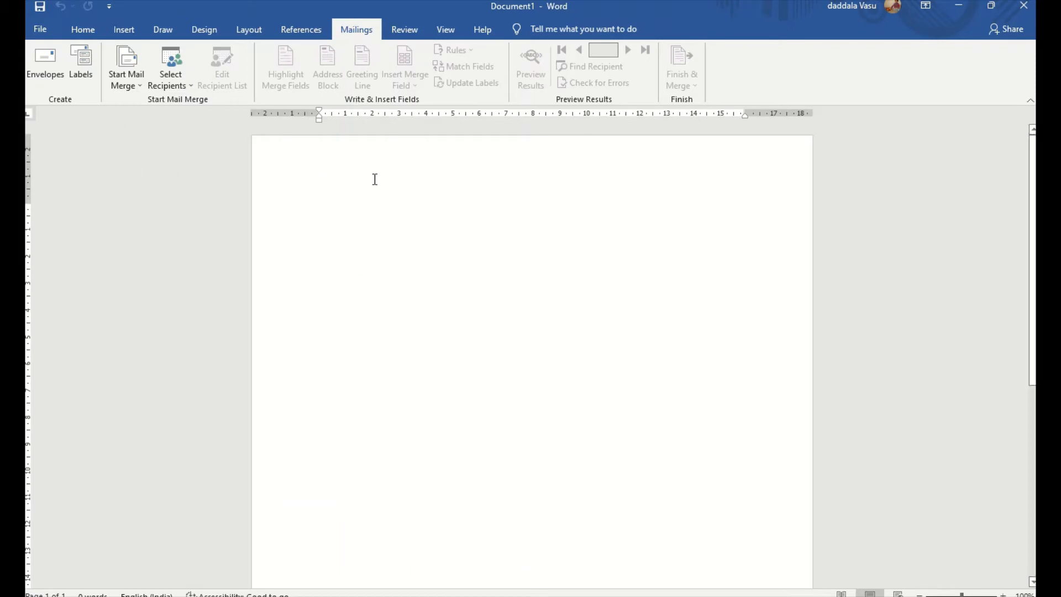
left_click(405, 30)
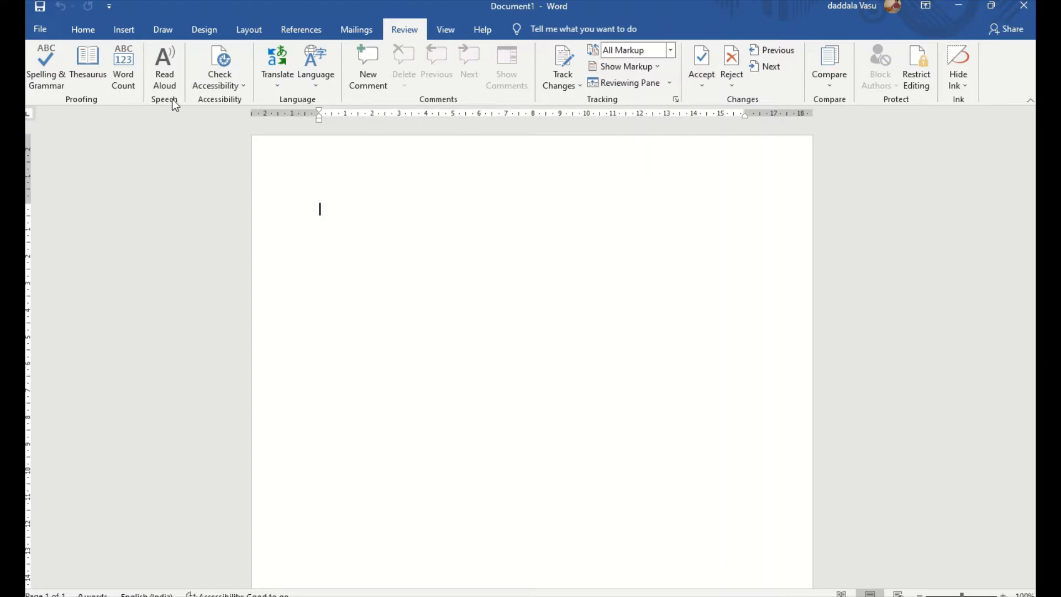
left_click(447, 34)
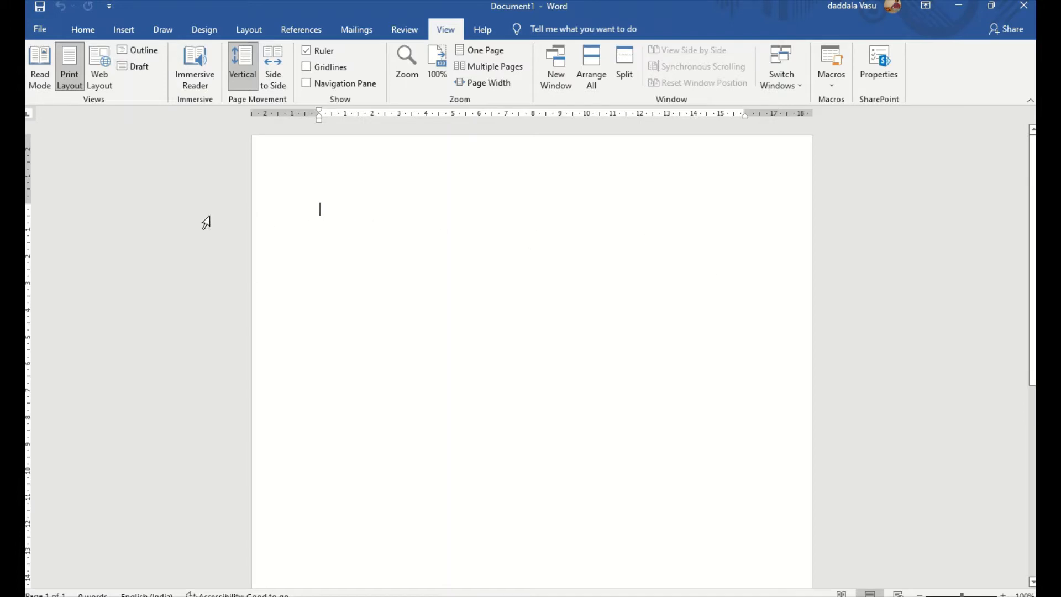
left_click(484, 34)
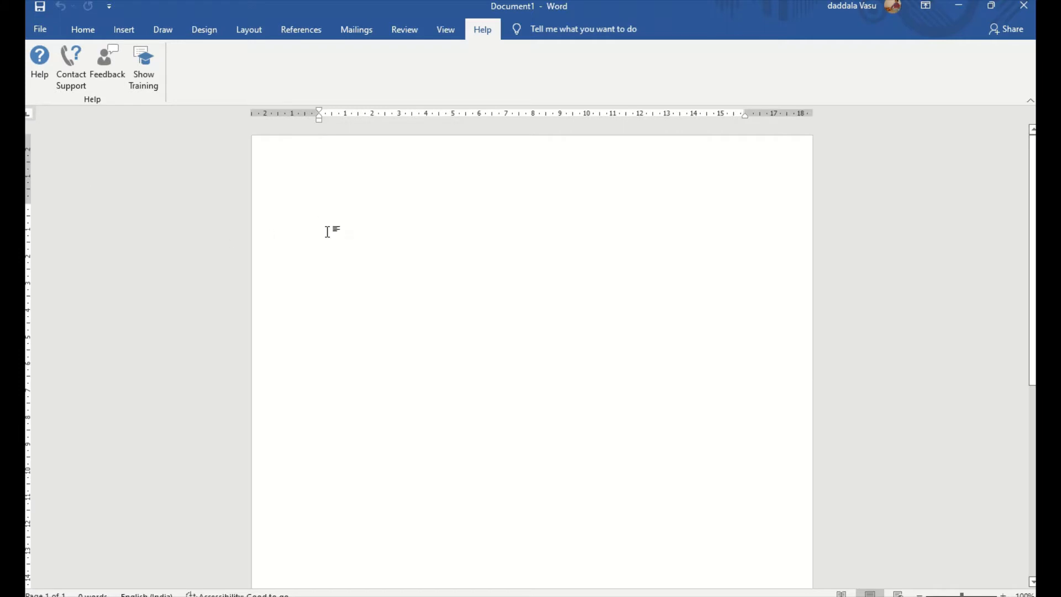
- Run the Spelling and Grammar check from the suggested actions of the command search
left_click(574, 30)
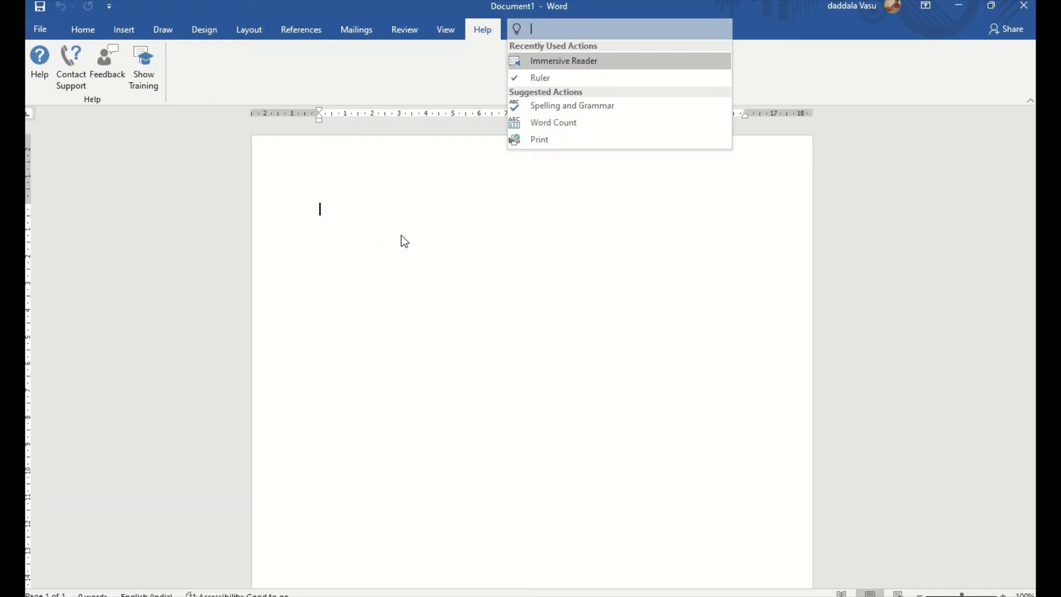
left_click(369, 220)
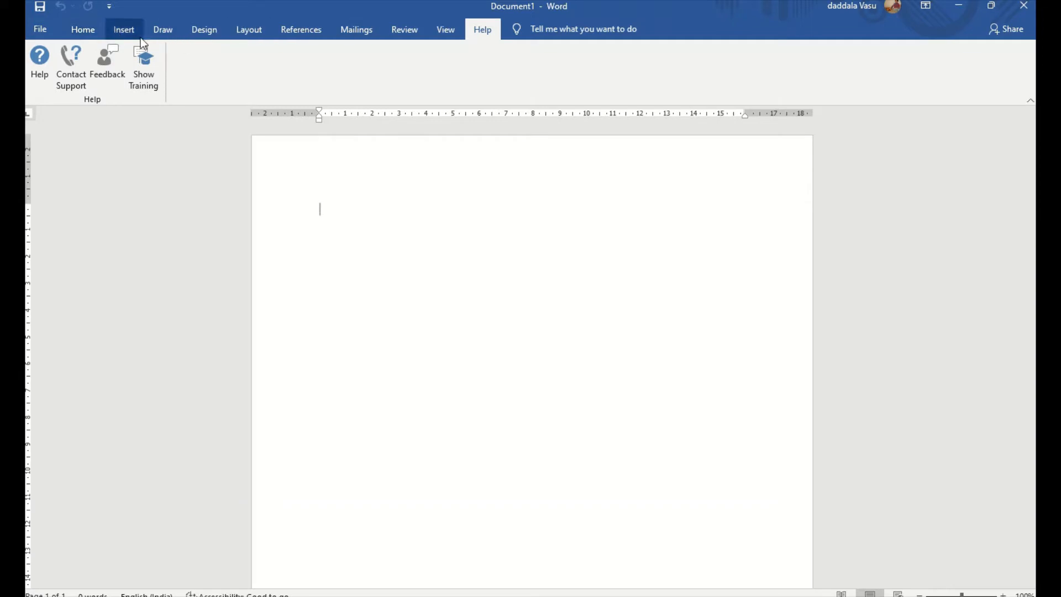
left_click(555, 29)
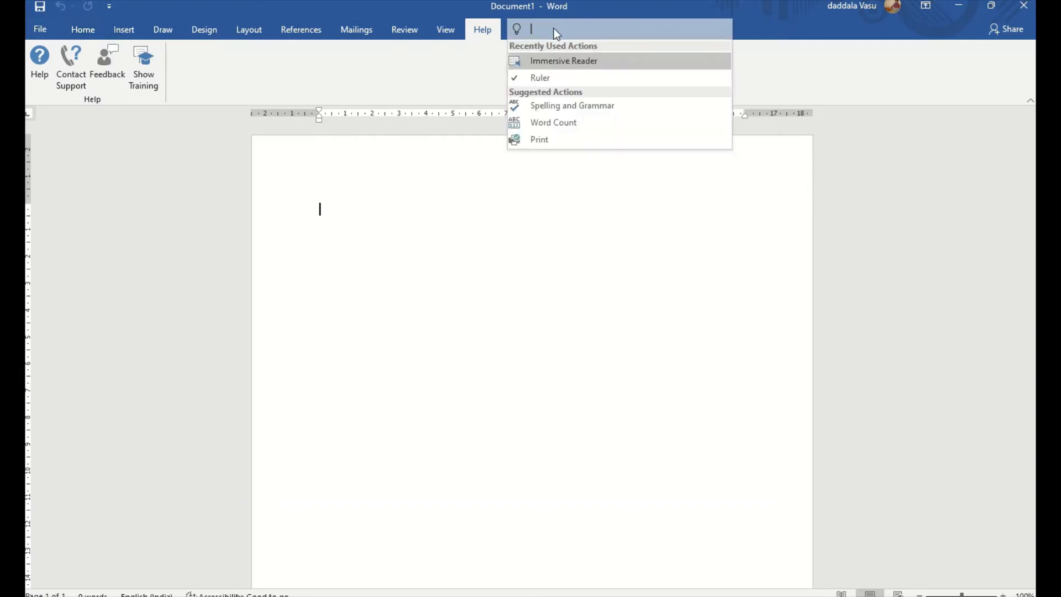
left_click(559, 108)
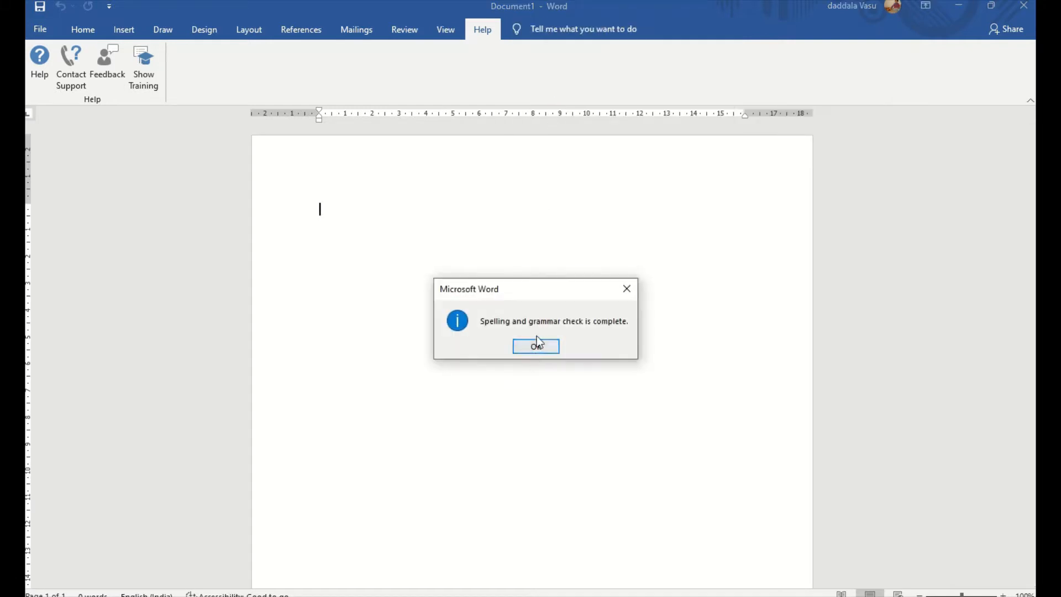
left_click(534, 346)
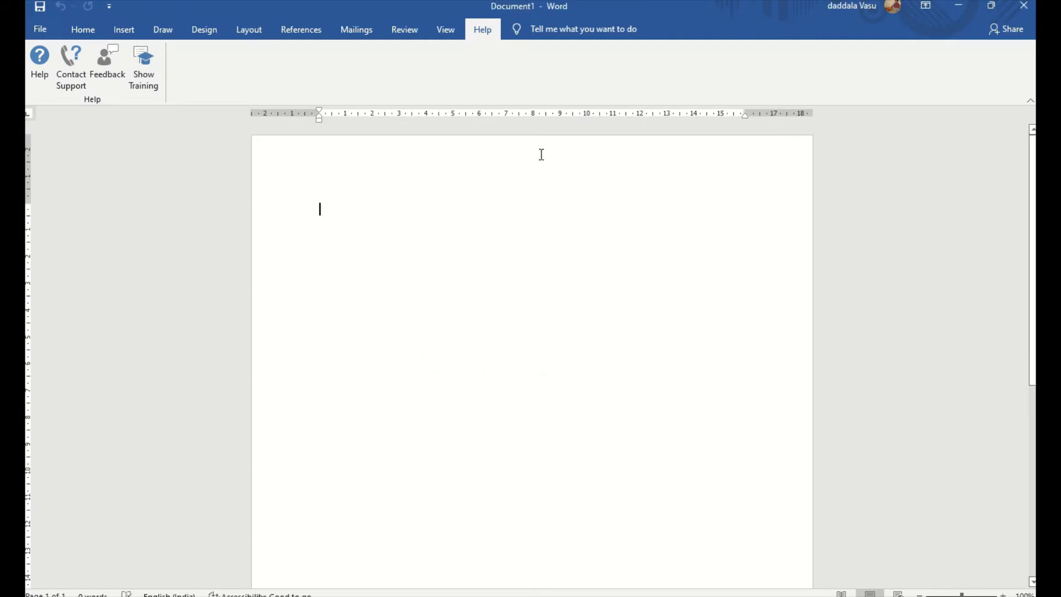
- Look over the suggested actions and the document's Share options, and return to the Home commands with the cursor in the blank page
left_click(582, 30)
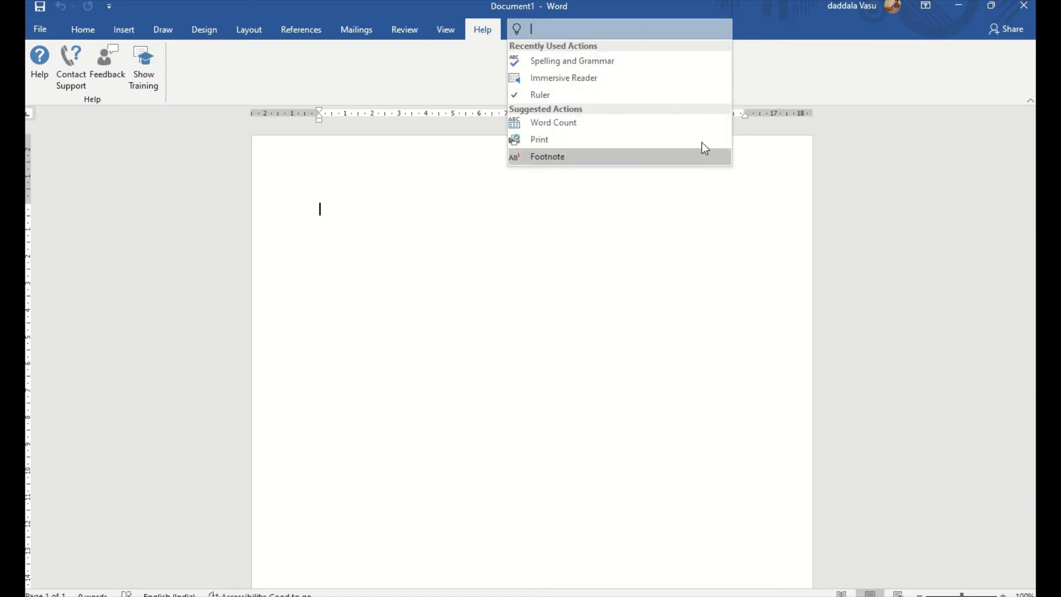
left_click(677, 230)
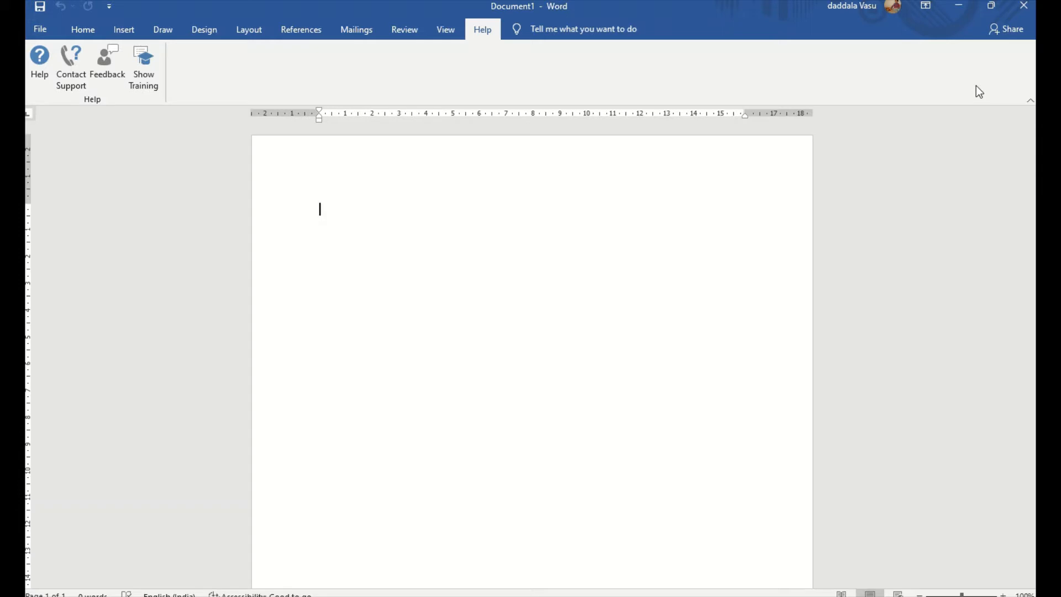
left_click(1004, 32)
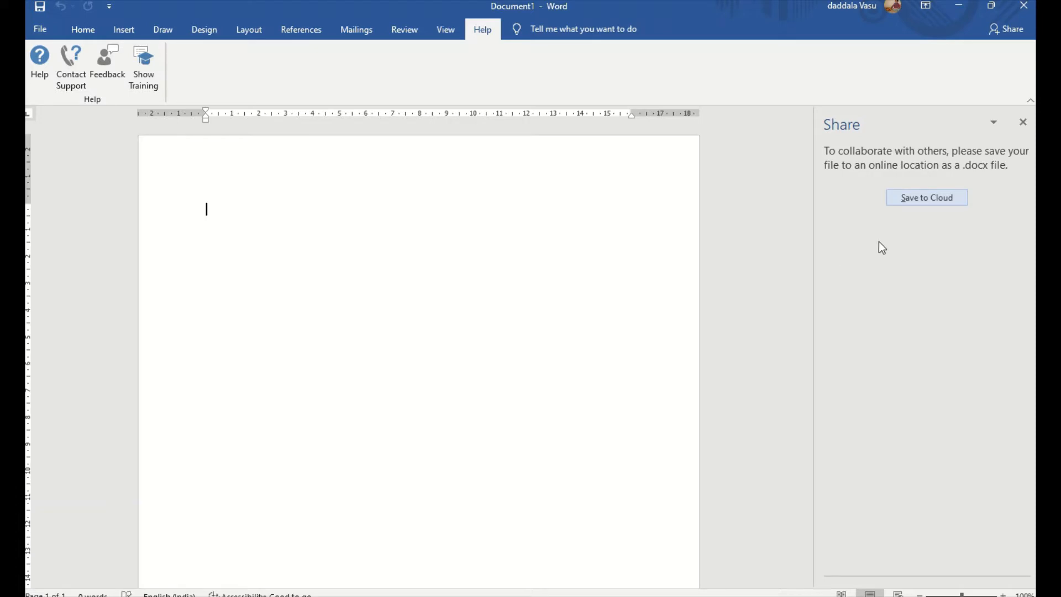
left_click(1023, 122)
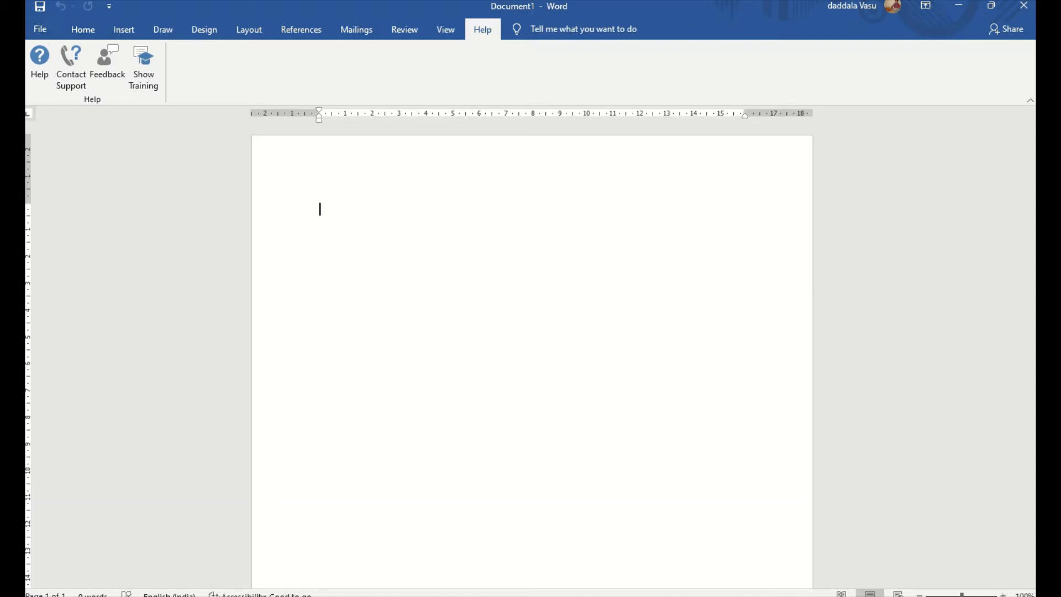
left_click(334, 204)
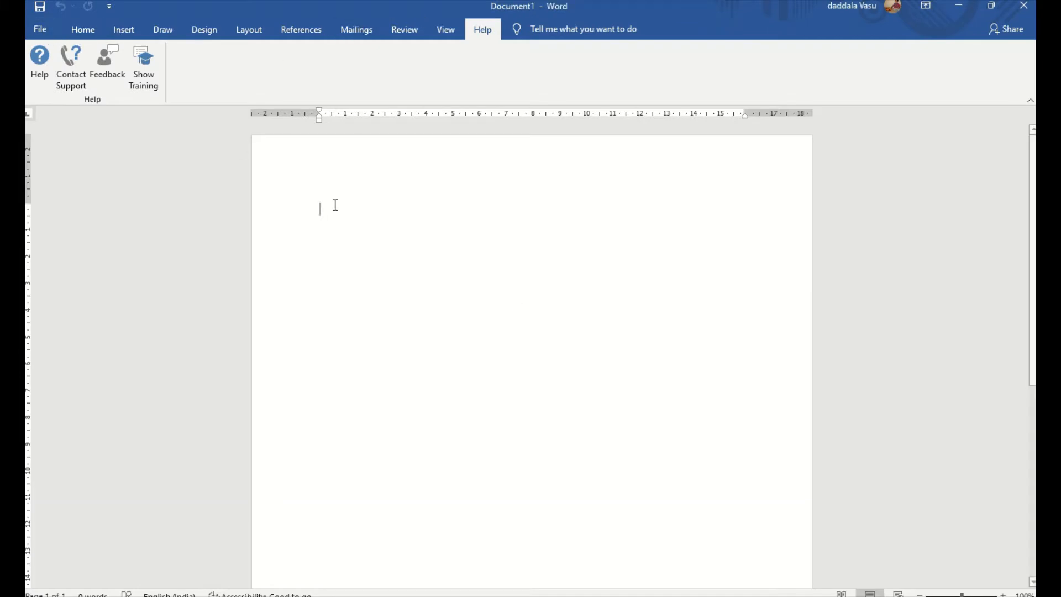
left_click(70, 32)
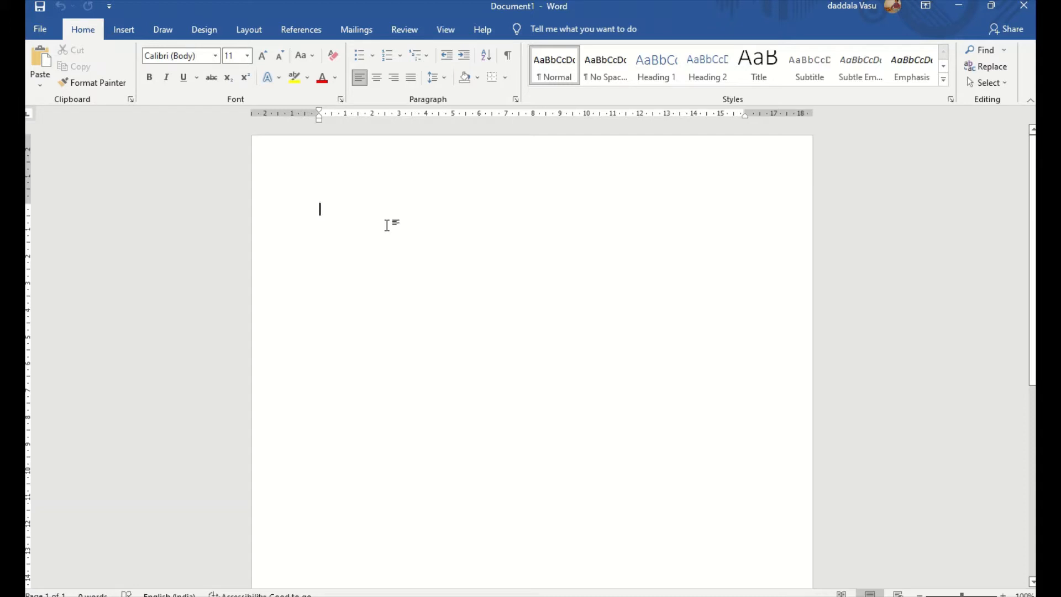
- Save the document in the Desktop folder as a Word Document named C11
left_click(48, 30)
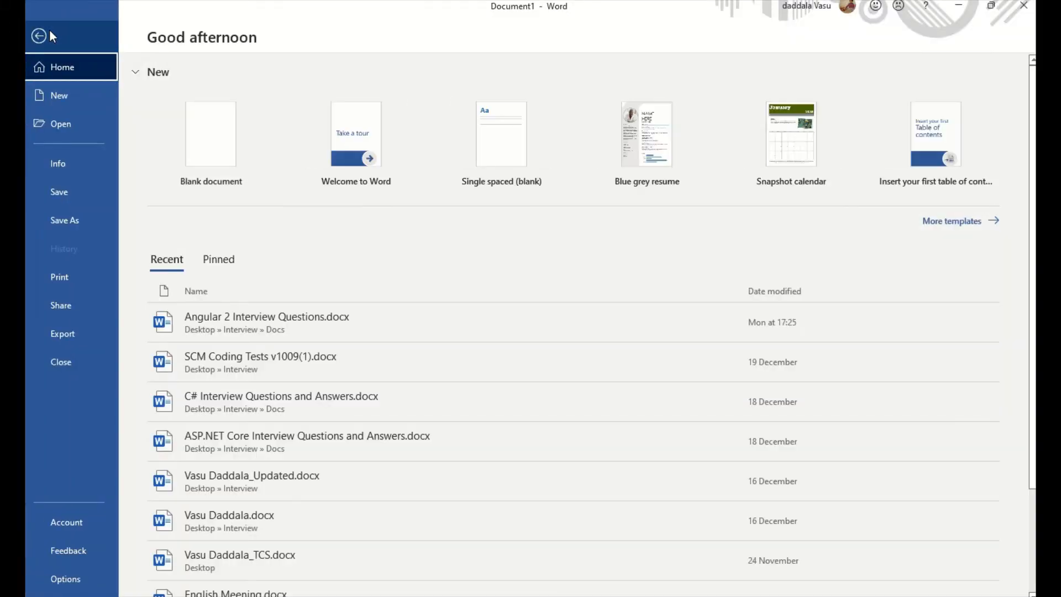
left_click(64, 188)
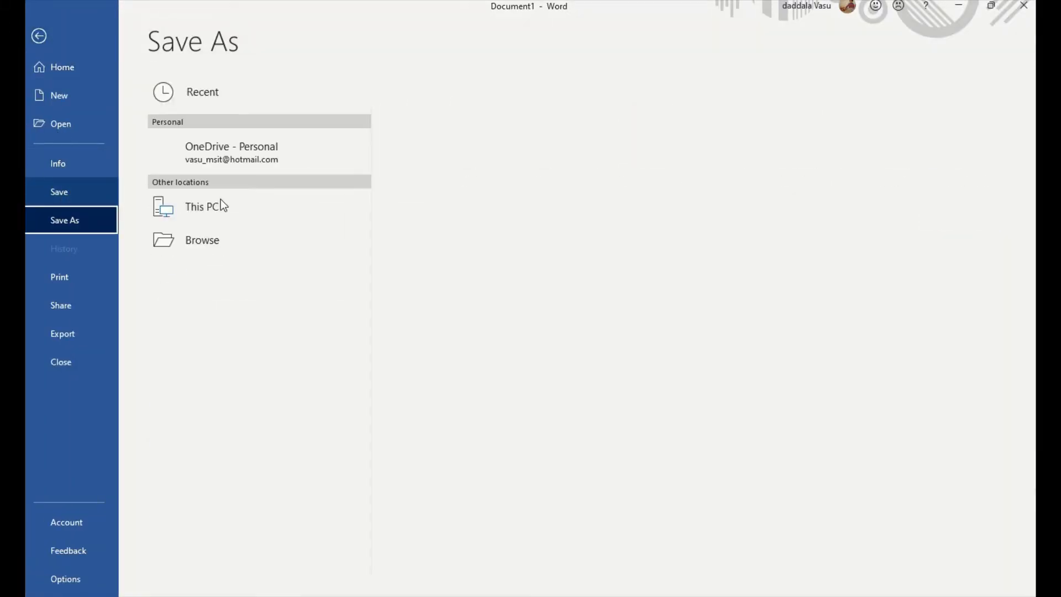
left_click(79, 194)
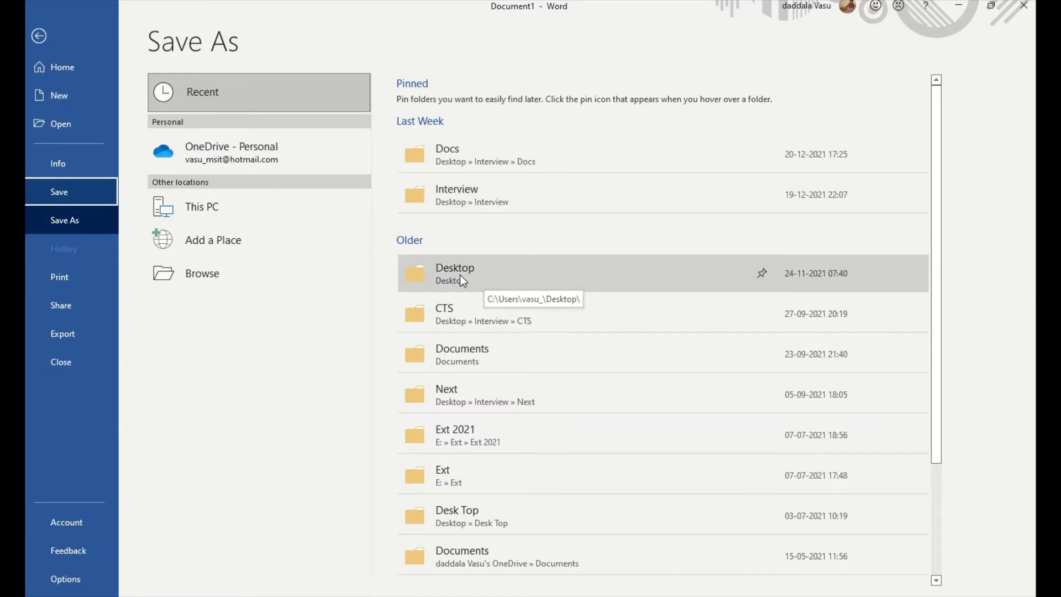
left_click(475, 272)
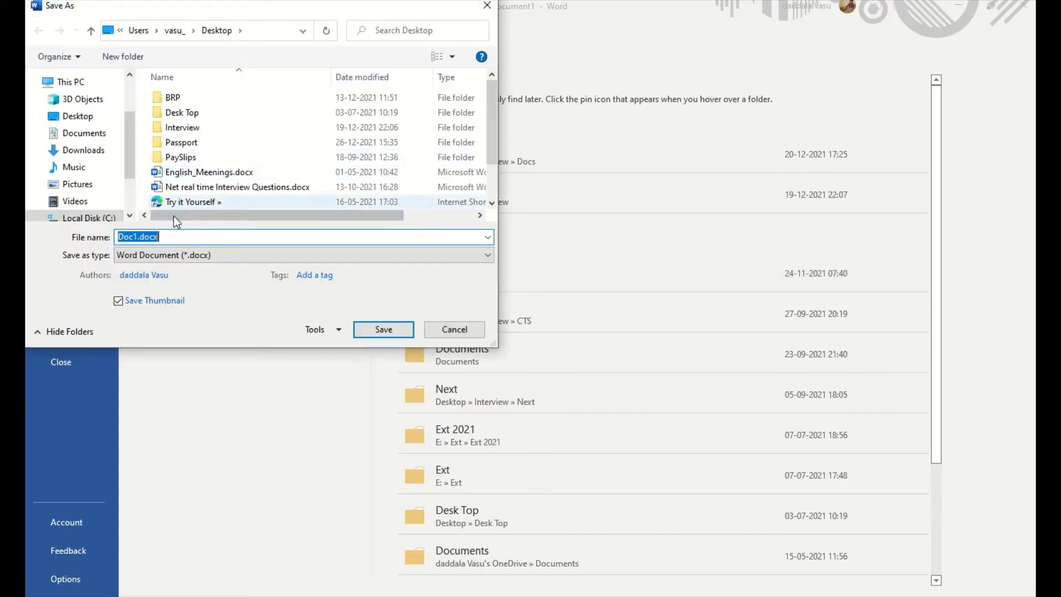
type("C11")
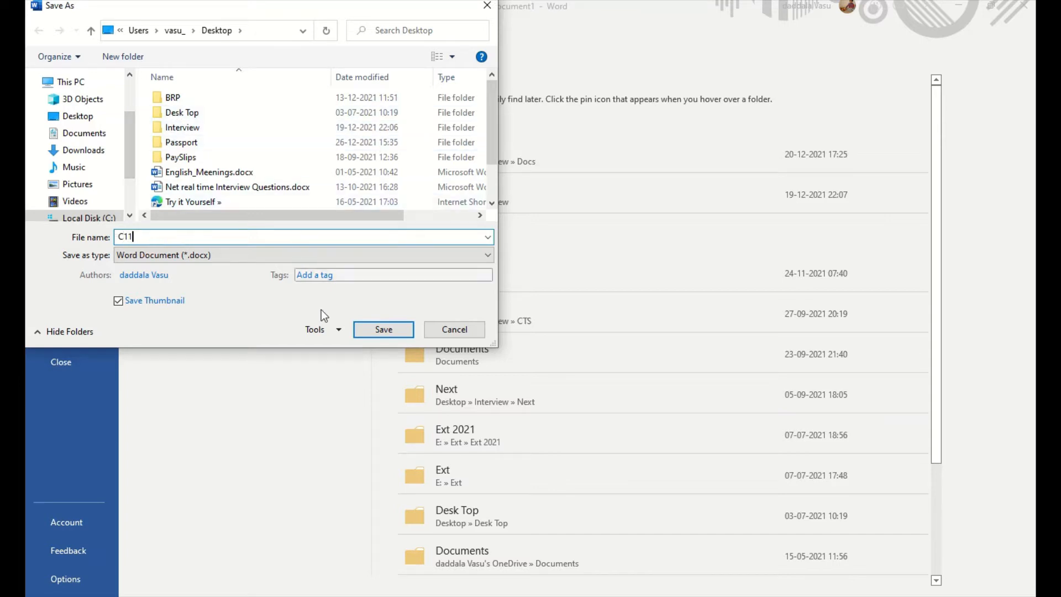
left_click(385, 330)
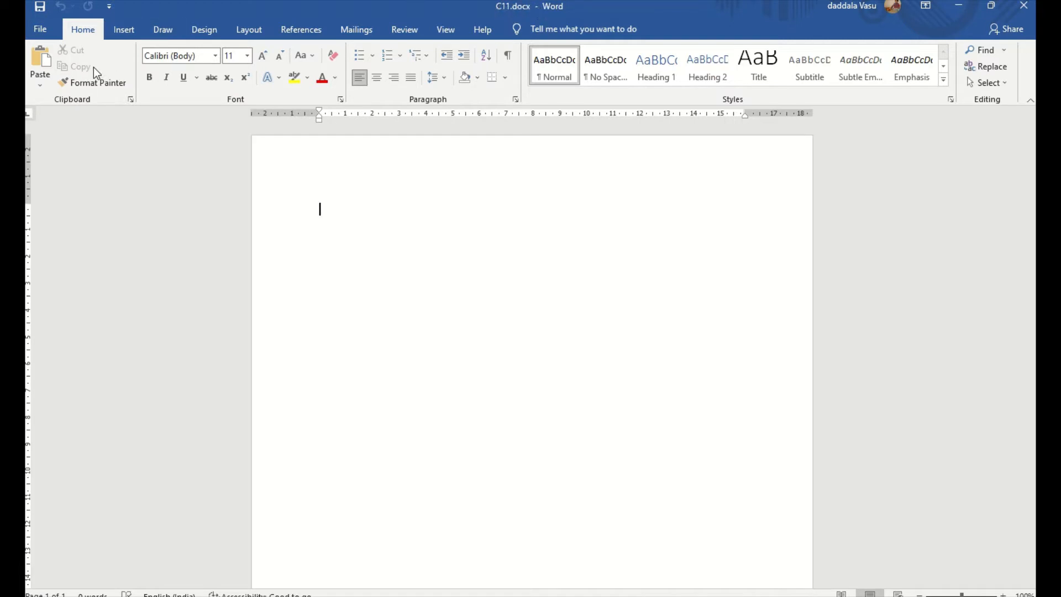
- Look over the Save As locations for the document and save it again under its existing name
left_click(42, 31)
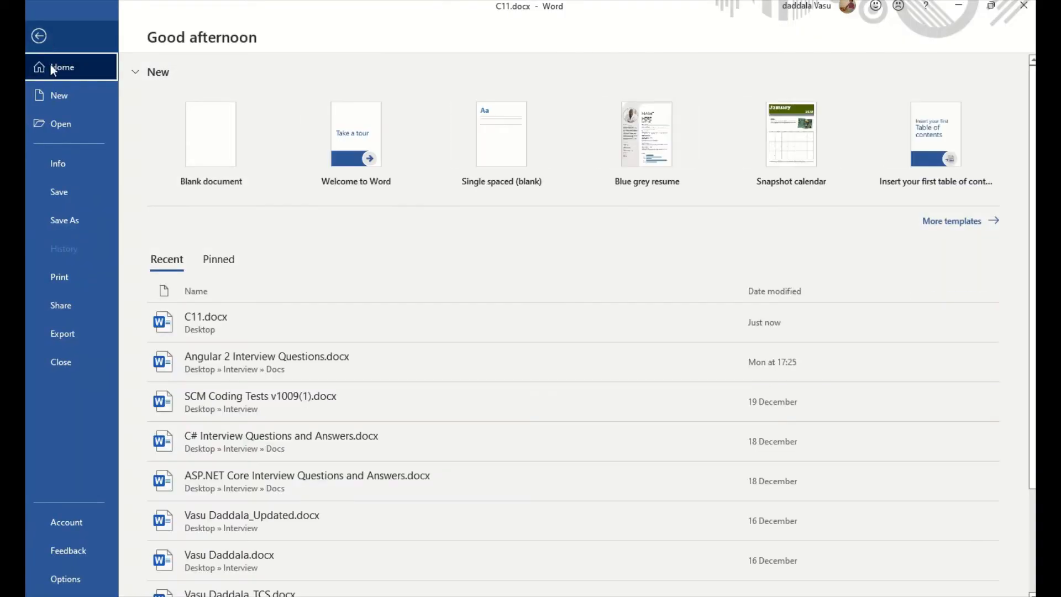
left_click(64, 220)
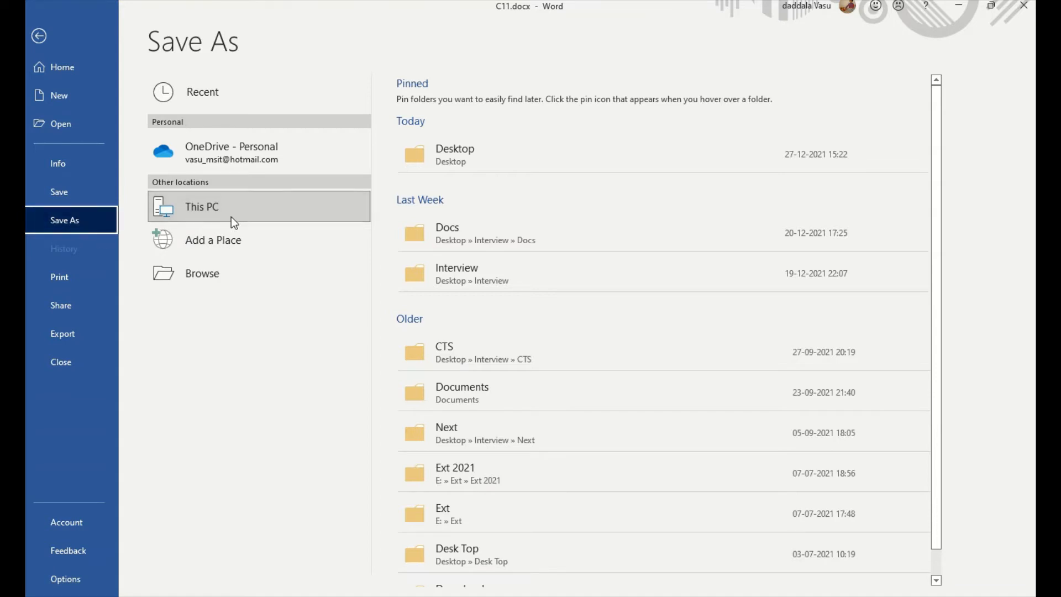
left_click(74, 196)
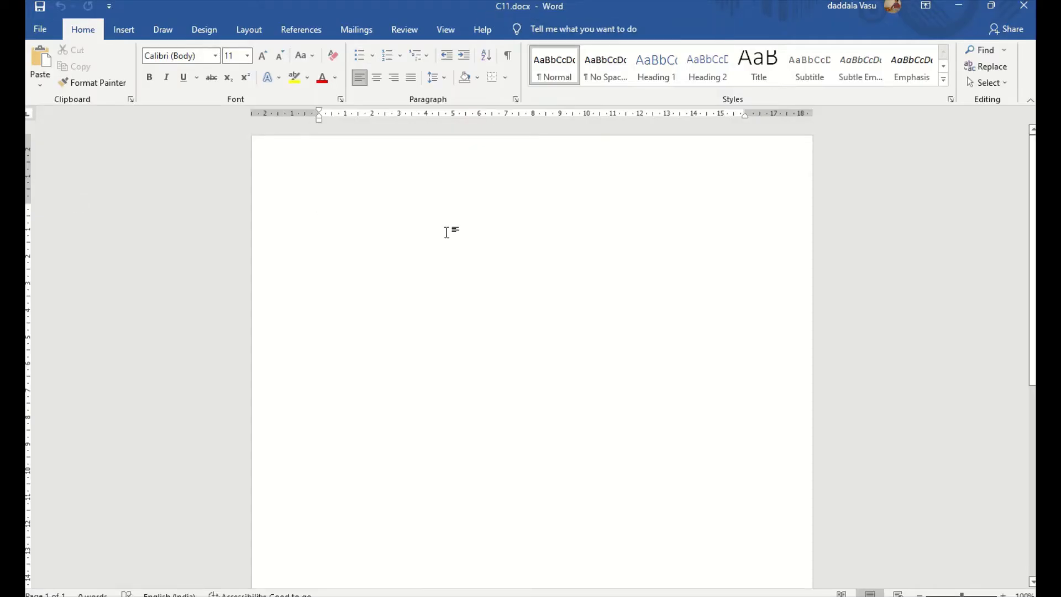
- Examine the document's Print settings and its Share and Export options, and return to the blank page
left_click(44, 30)
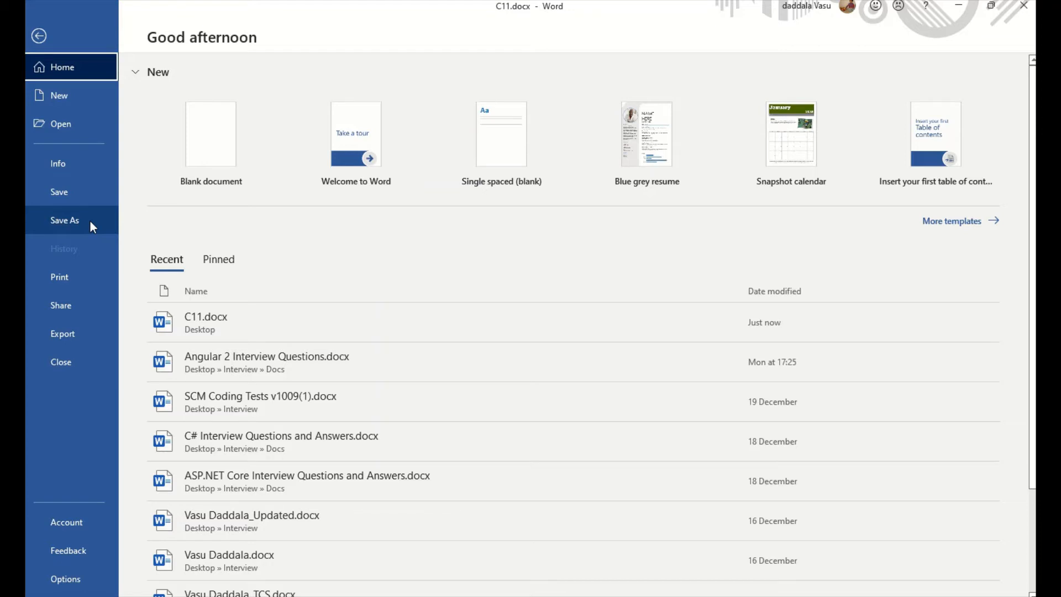
left_click(81, 280)
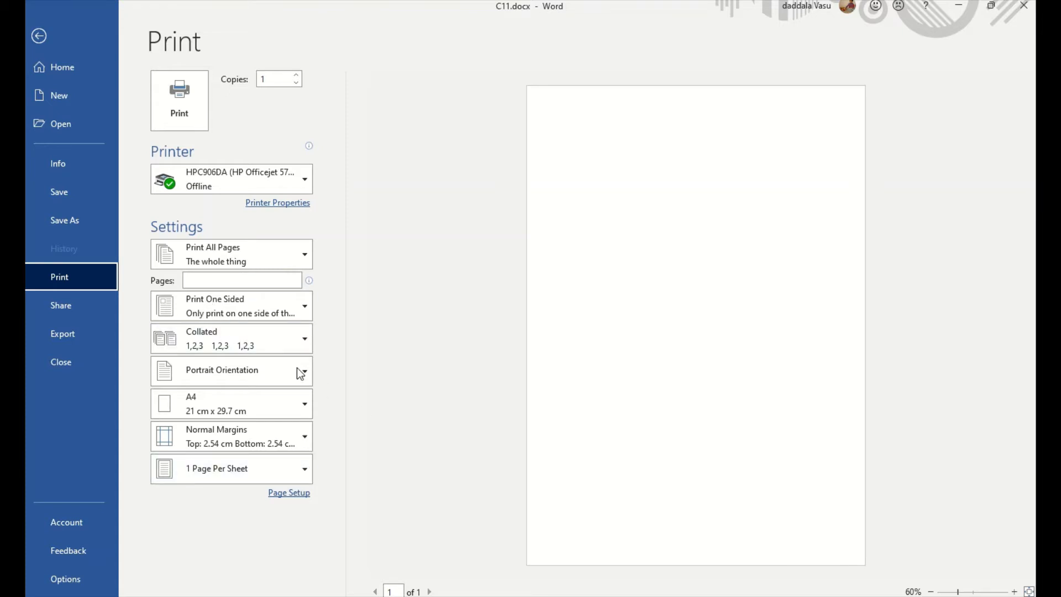
left_click(78, 312)
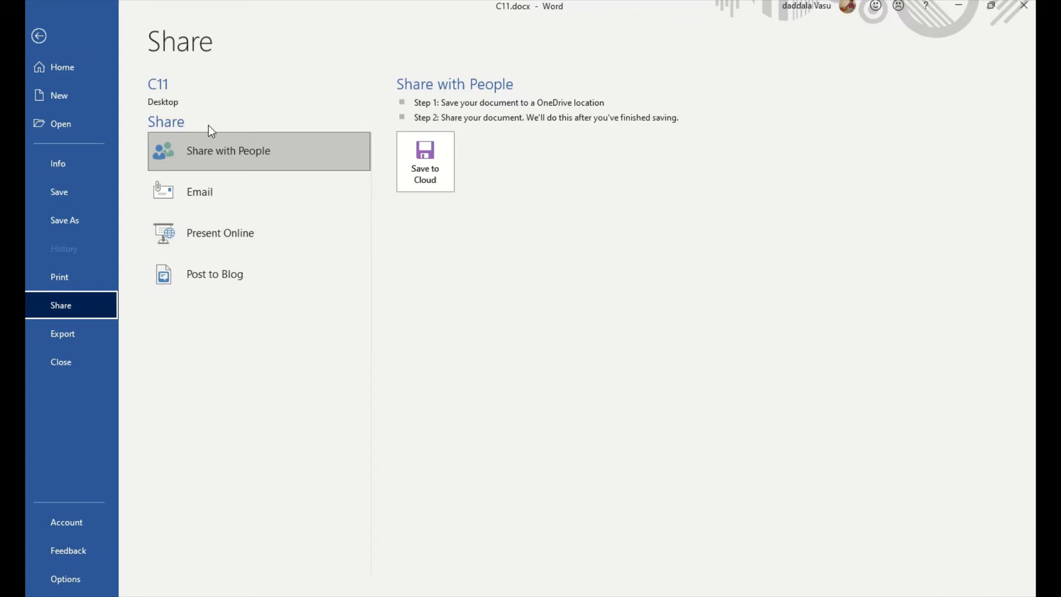
left_click(69, 330)
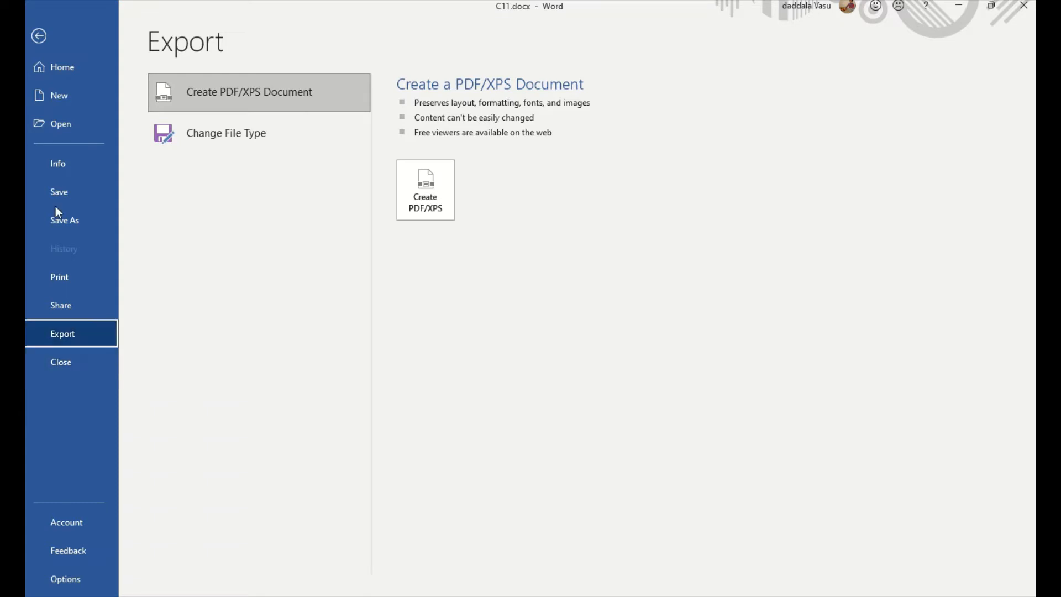
left_click(39, 38)
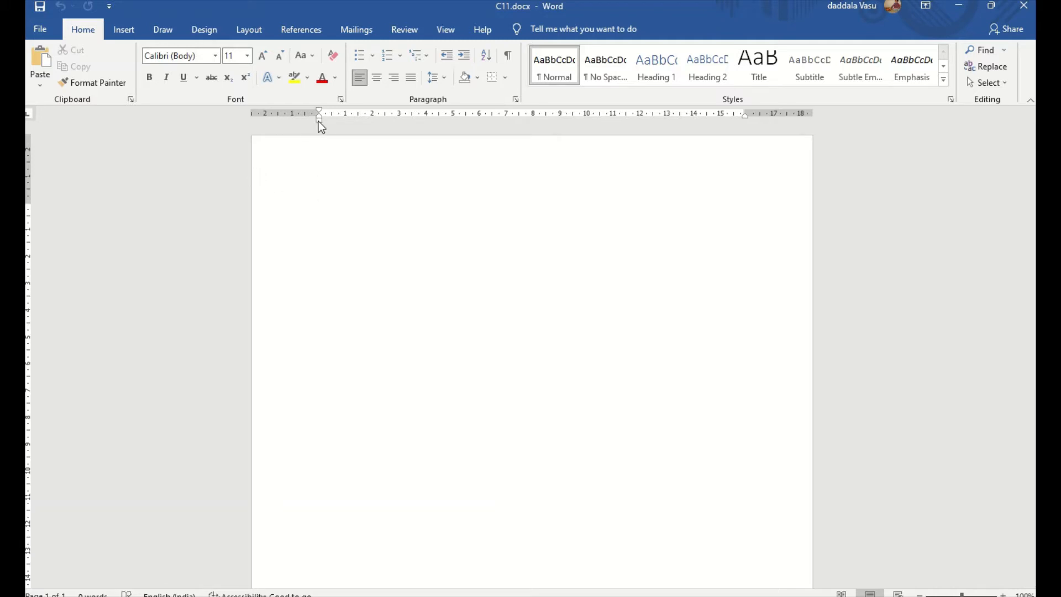
- Move the left indent out into the page margin and return it to the zero mark on the ruler
left_click_drag(319, 121, 283, 121)
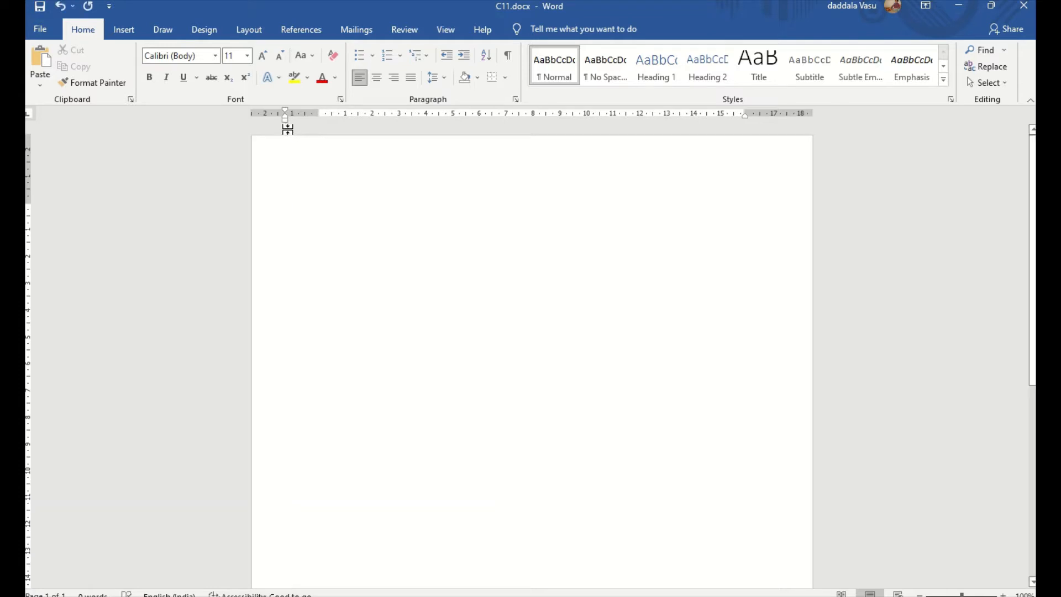
mouse_move(286, 121)
left_mouse_down()
mouse_move(343, 118)
mouse_move(415, 201)
mouse_move(311, 150)
mouse_move(320, 147)
left_mouse_up()
- Enter the text "Welcome to Chaneel11" on the first line of the page
type("Welcome t")
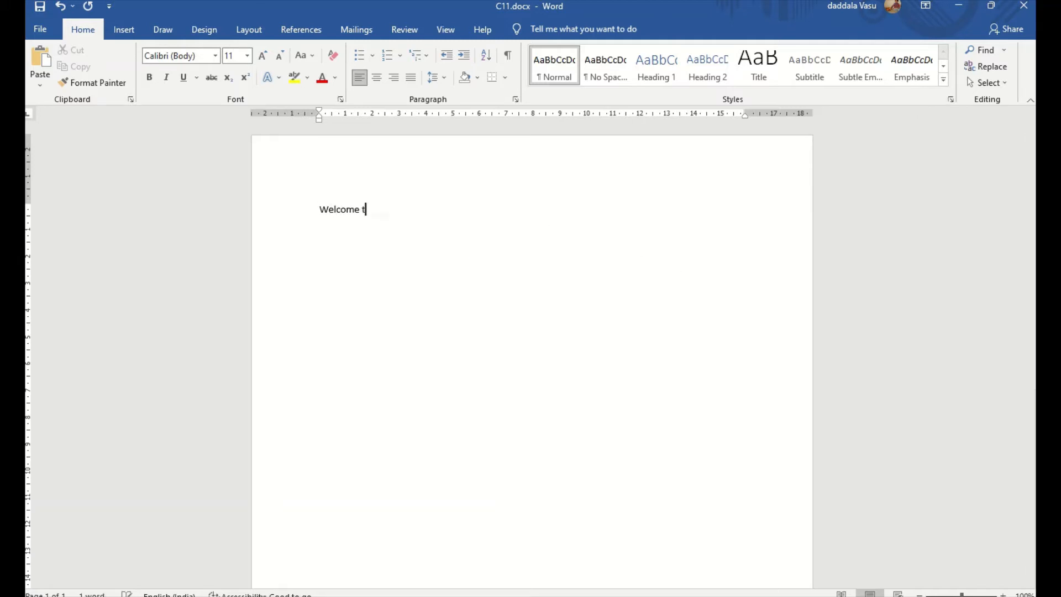
type("o Chaneel11")
left_click(396, 226)
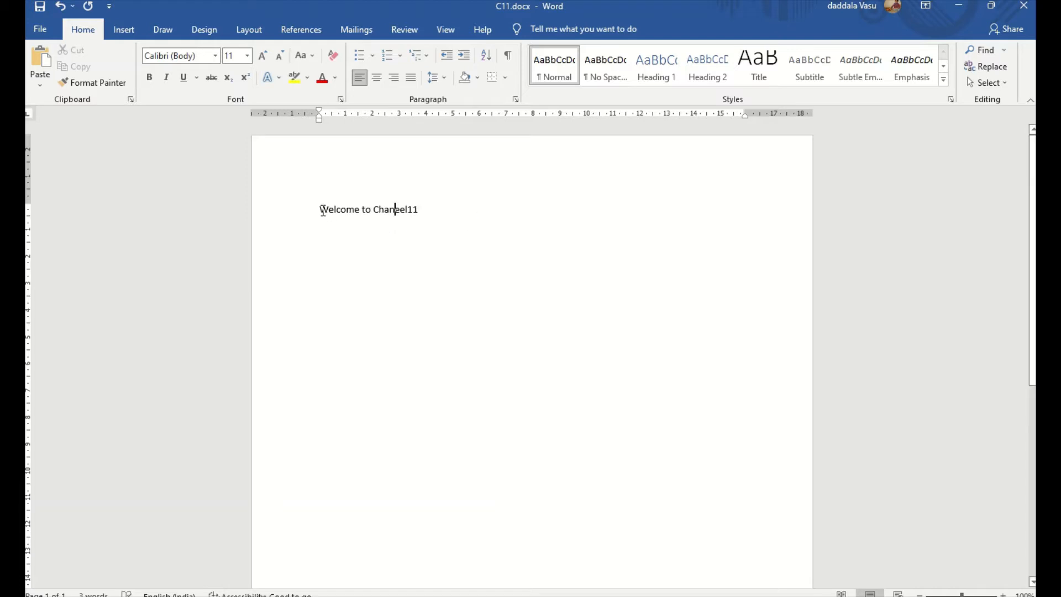
- Select "Welcome to" and the whole welcome line in turn, clearing each selection
left_click_drag(322, 210, 370, 216)
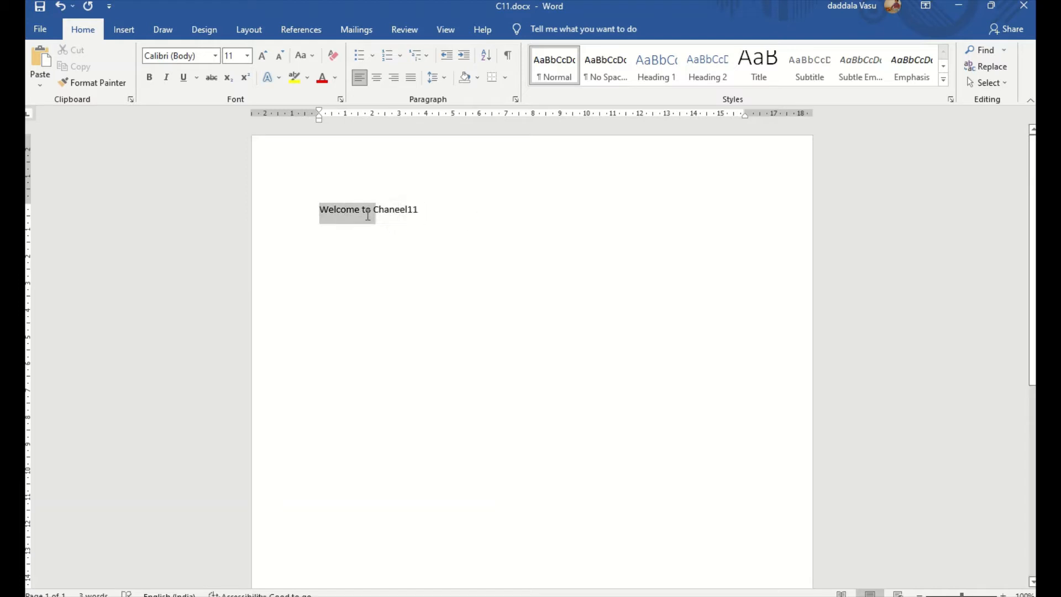
left_click(452, 210)
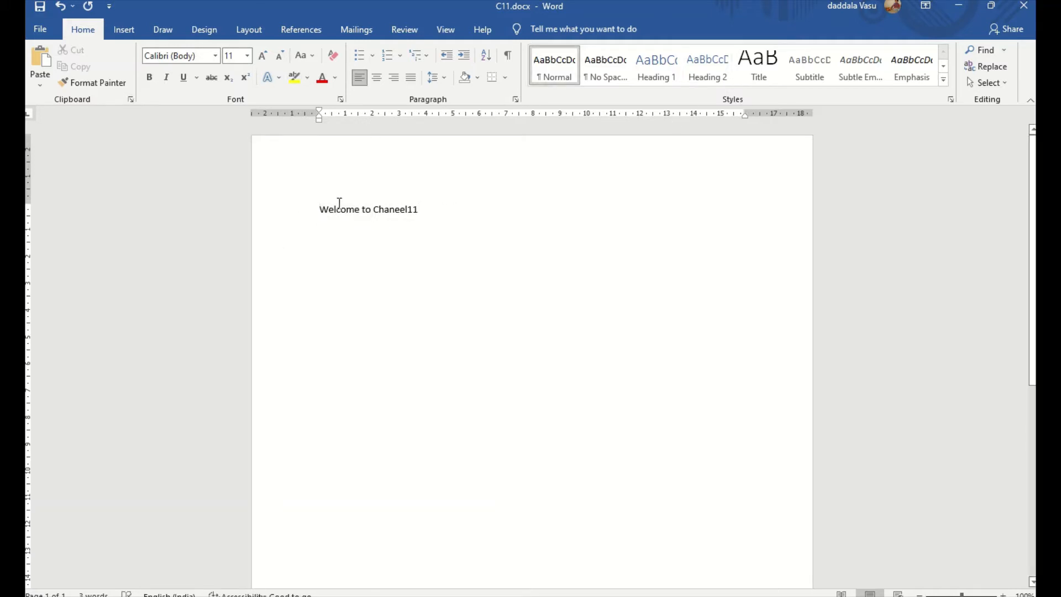
left_click_drag(323, 208, 423, 205)
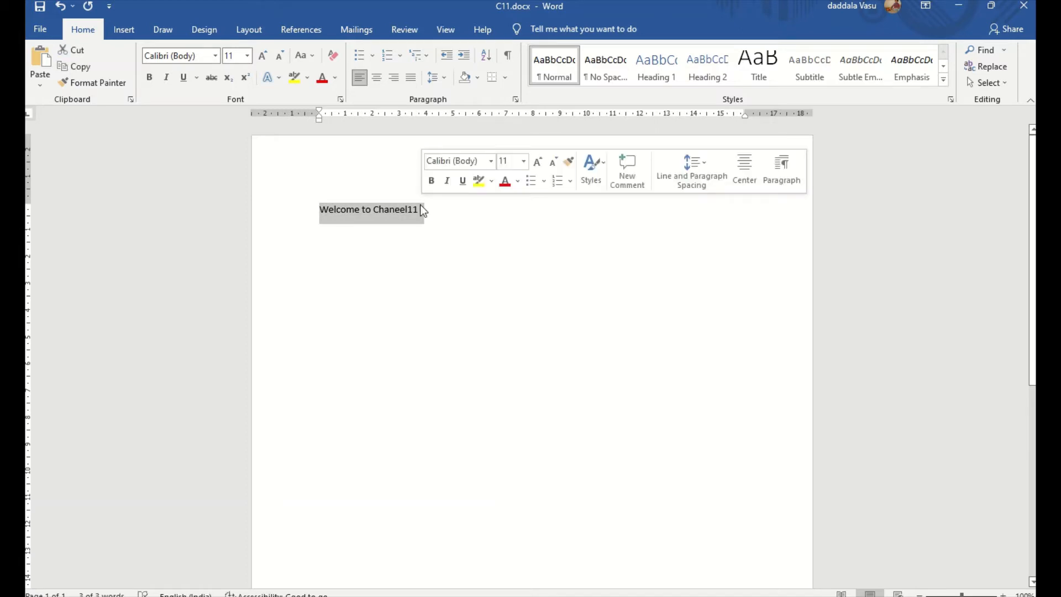
left_click(406, 209)
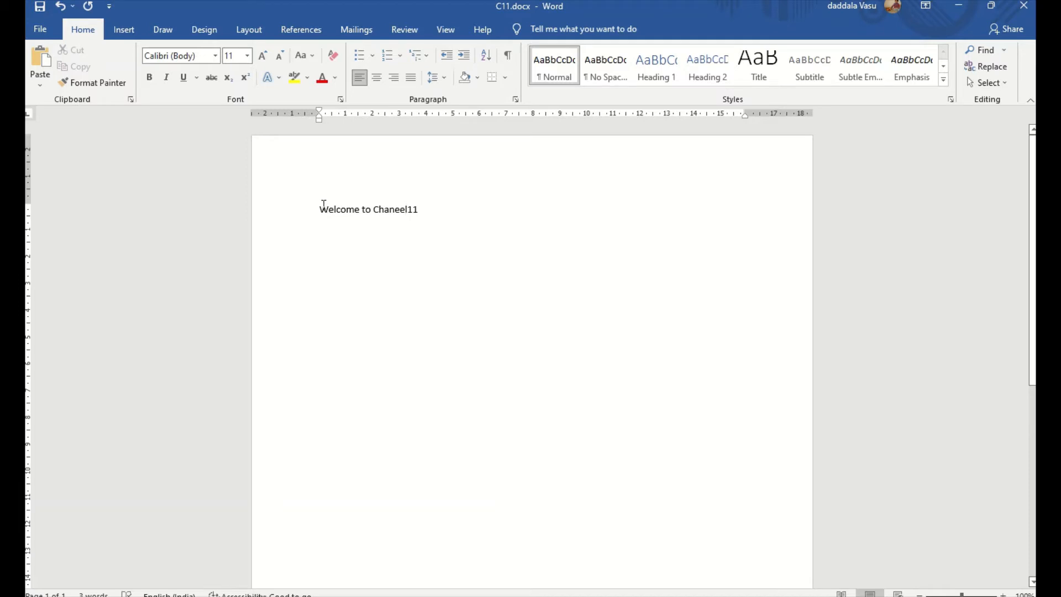
- Select the whole welcome line, look through the available fonts and set its font to Times New Roman
left_click_drag(321, 207, 427, 214)
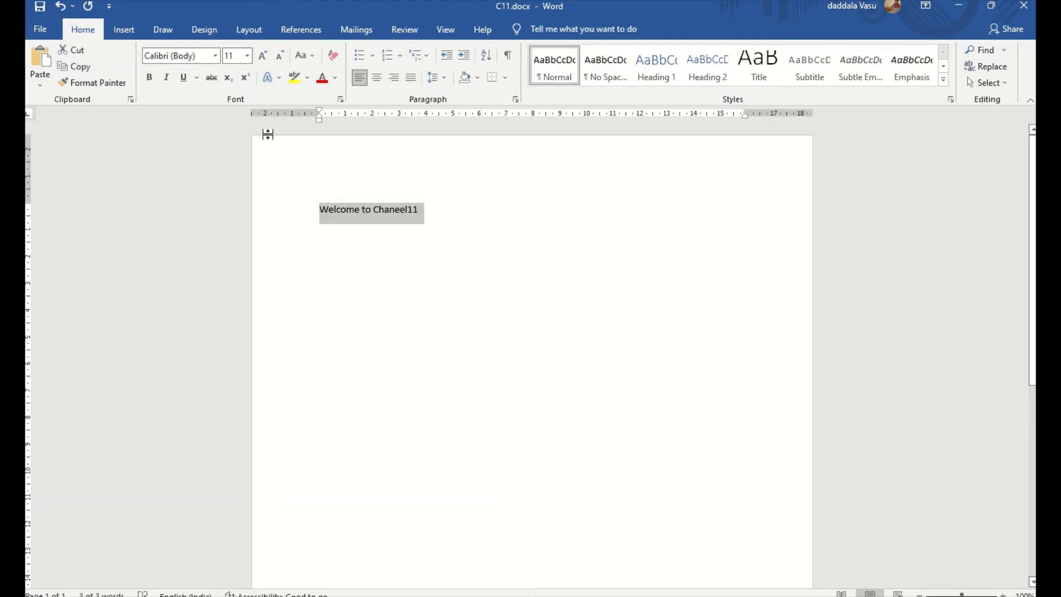
left_click(217, 58)
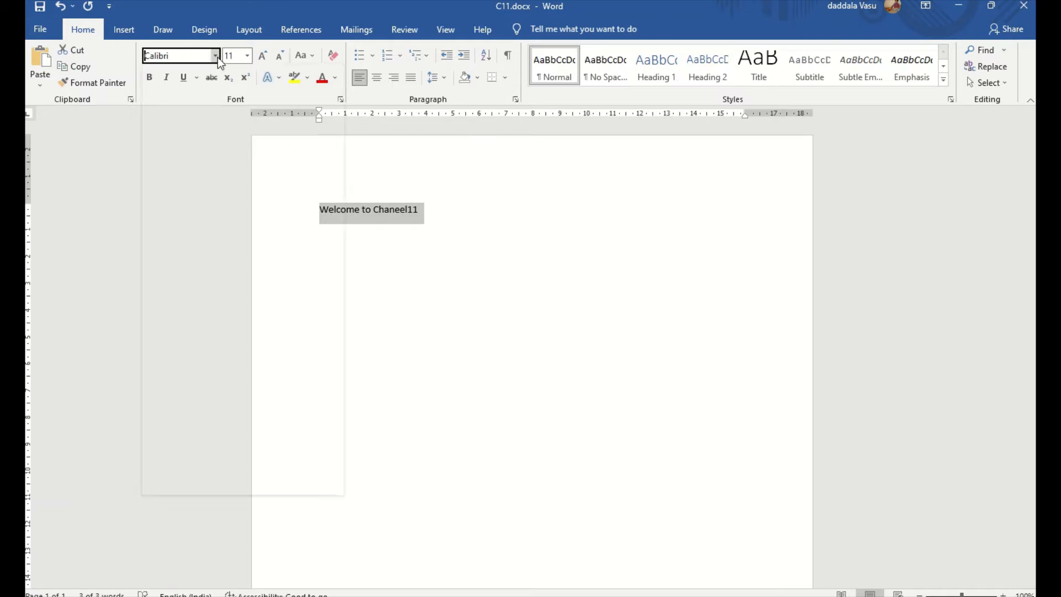
left_click(217, 55)
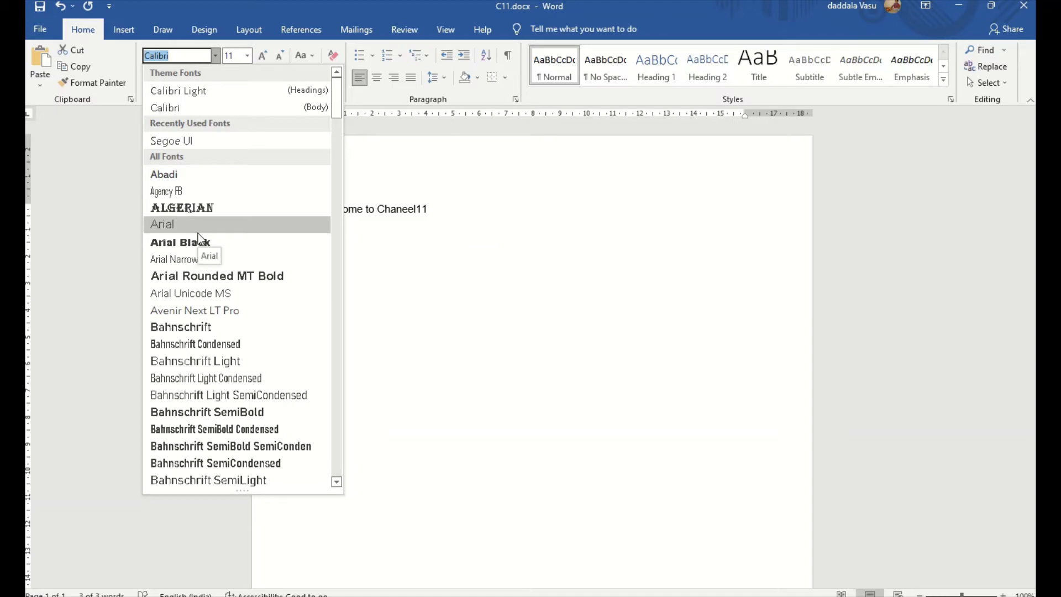
scroll(197, 235, "down", 5)
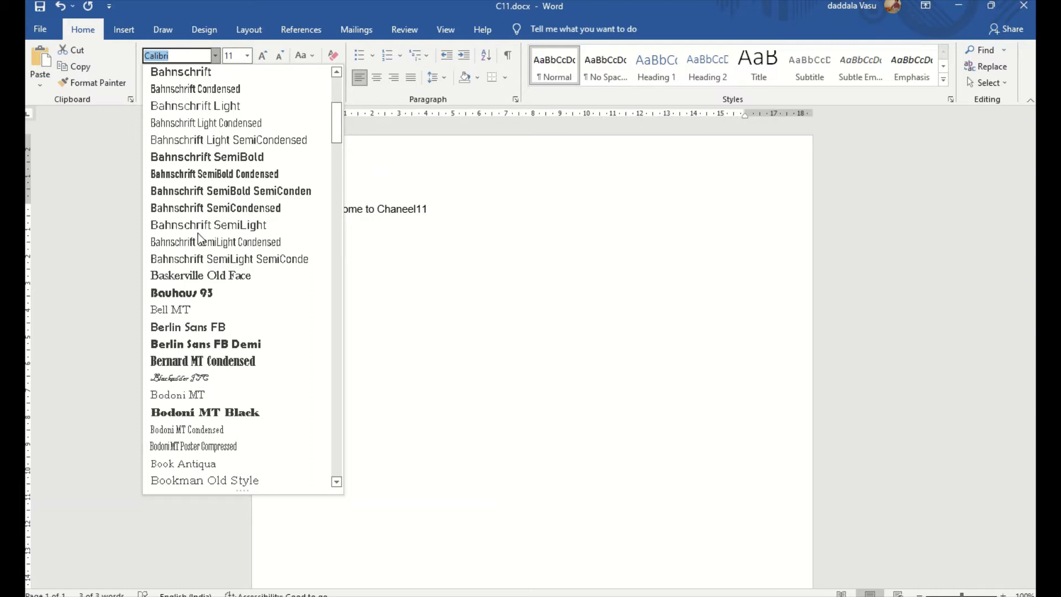
left_click(192, 60)
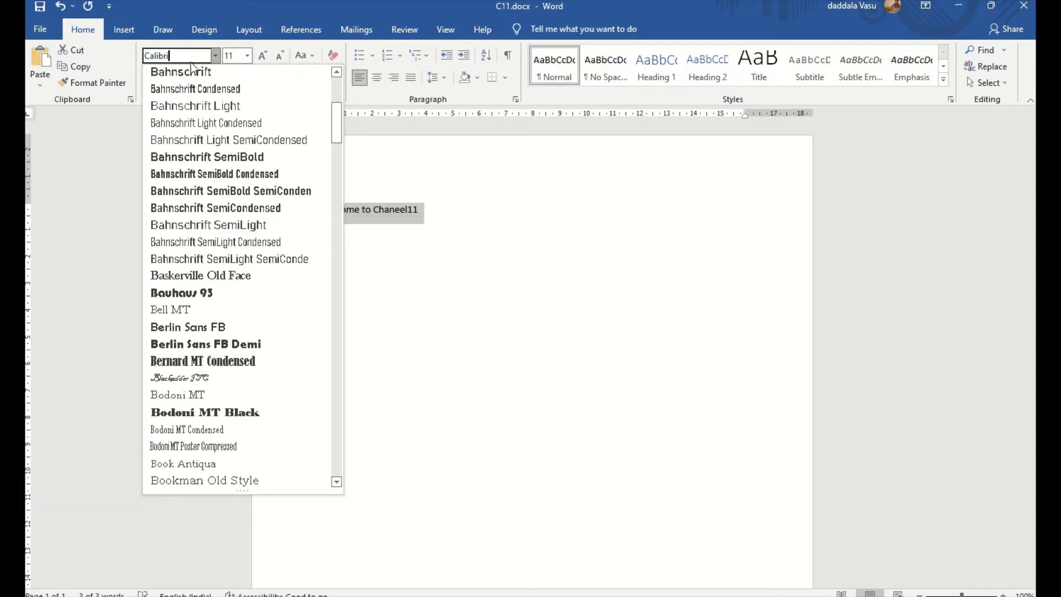
type("Tahoma")
type("Times New Roma")
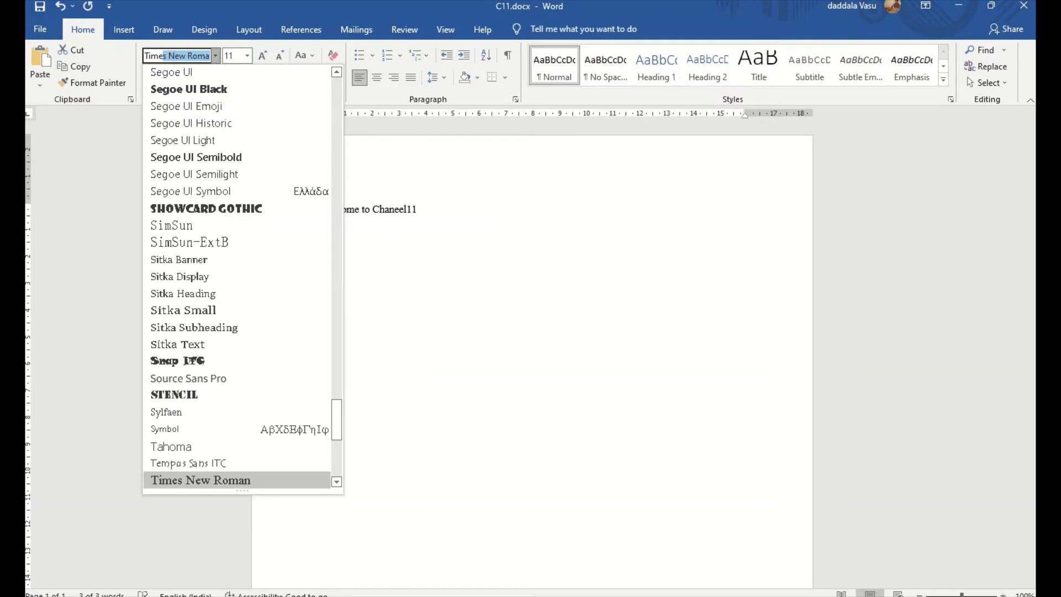
key("Return")
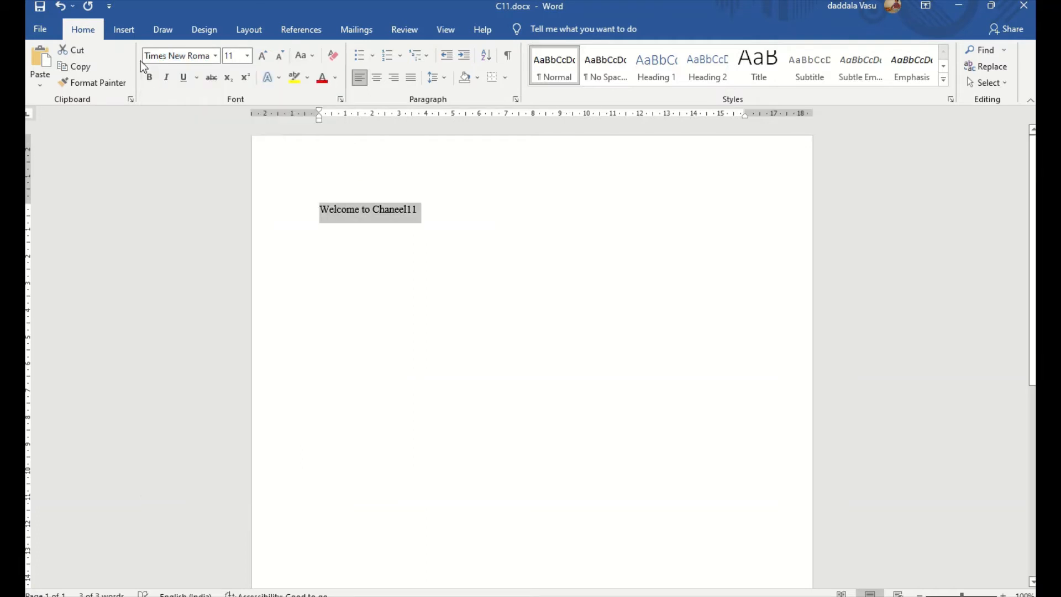
- Reselect the whole welcome line and set its font to Calibri (Body)
left_click(359, 211)
left_click_drag(419, 210, 323, 210)
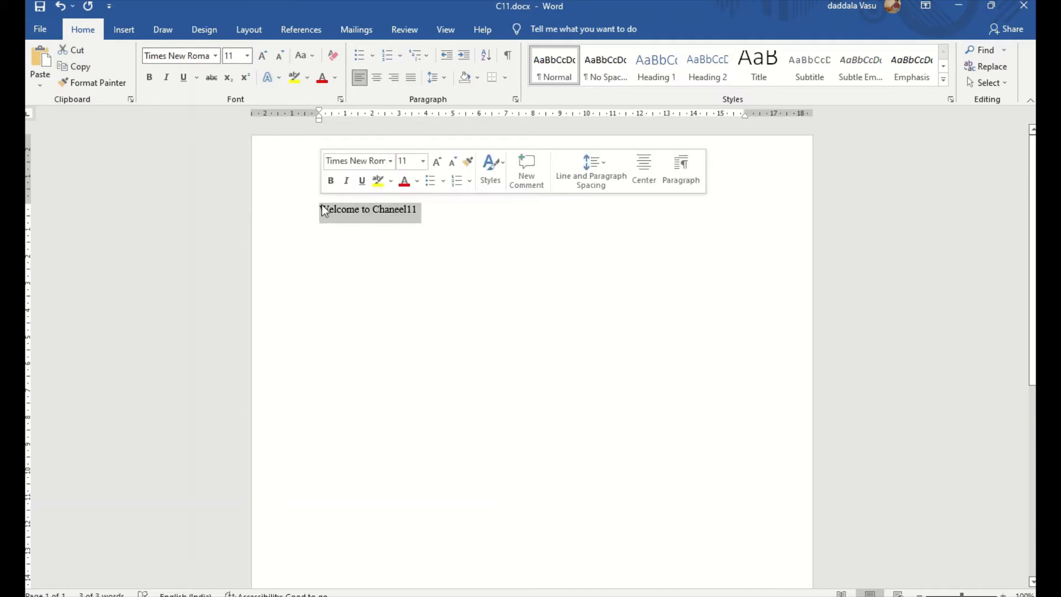
left_click(216, 57)
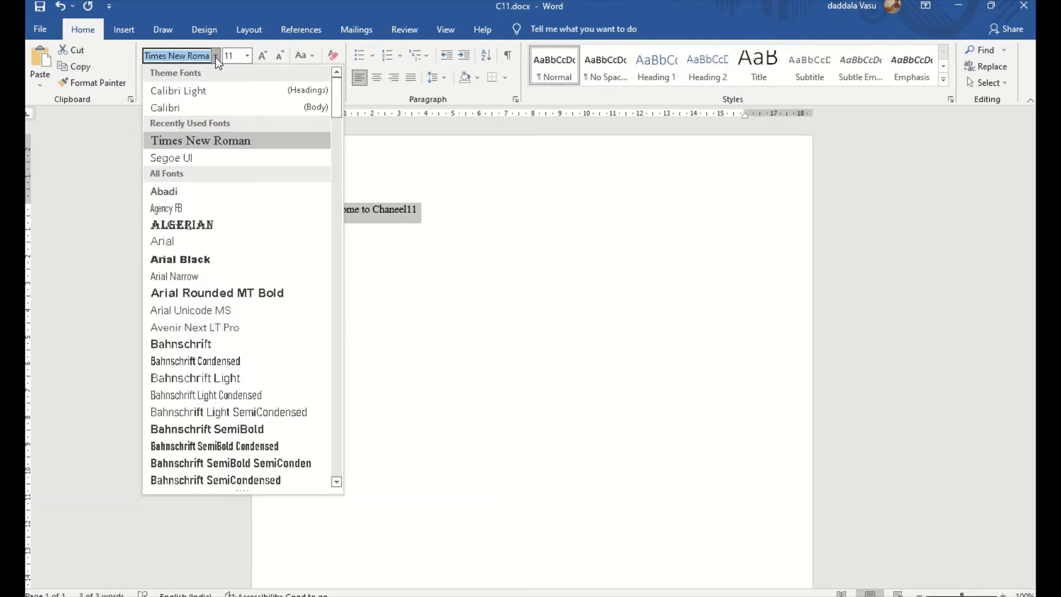
left_click(174, 108)
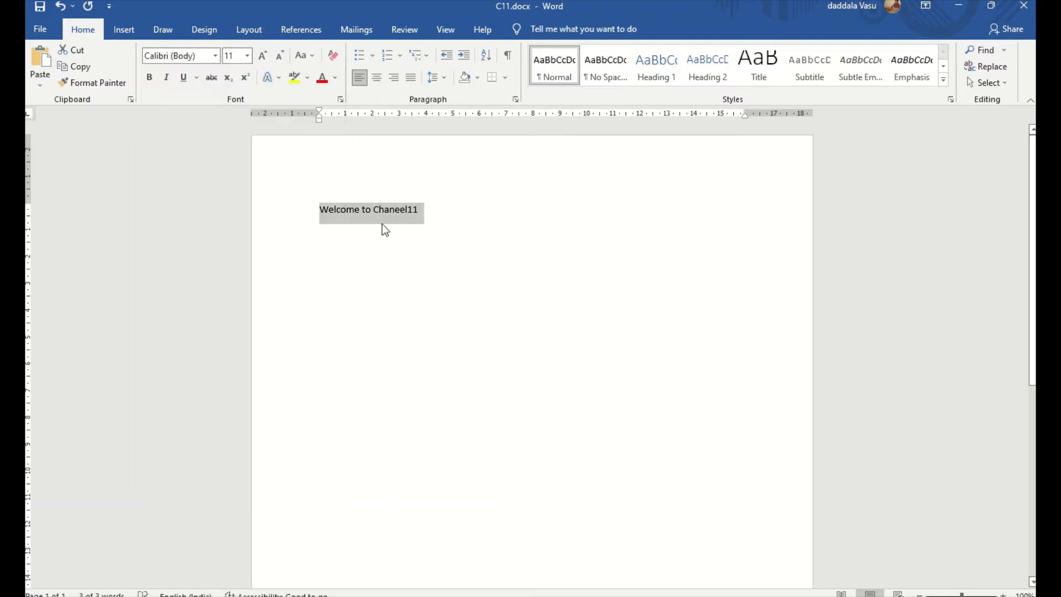
- Set the welcome line's font size to 14 and increase it in increments to 20 with Increase Font Size
left_click(249, 58)
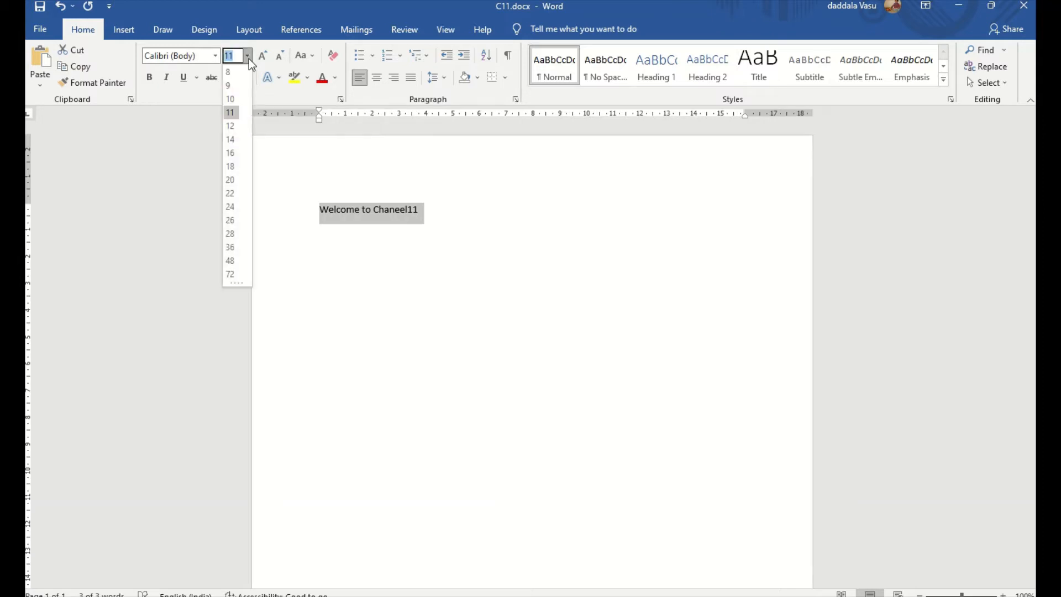
left_click(233, 140)
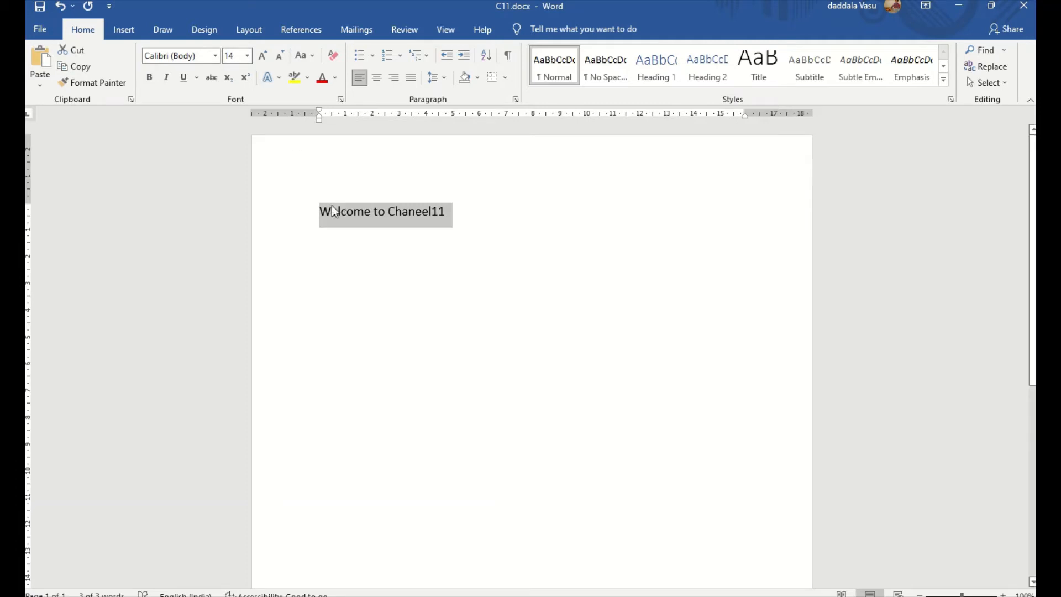
left_click(262, 58)
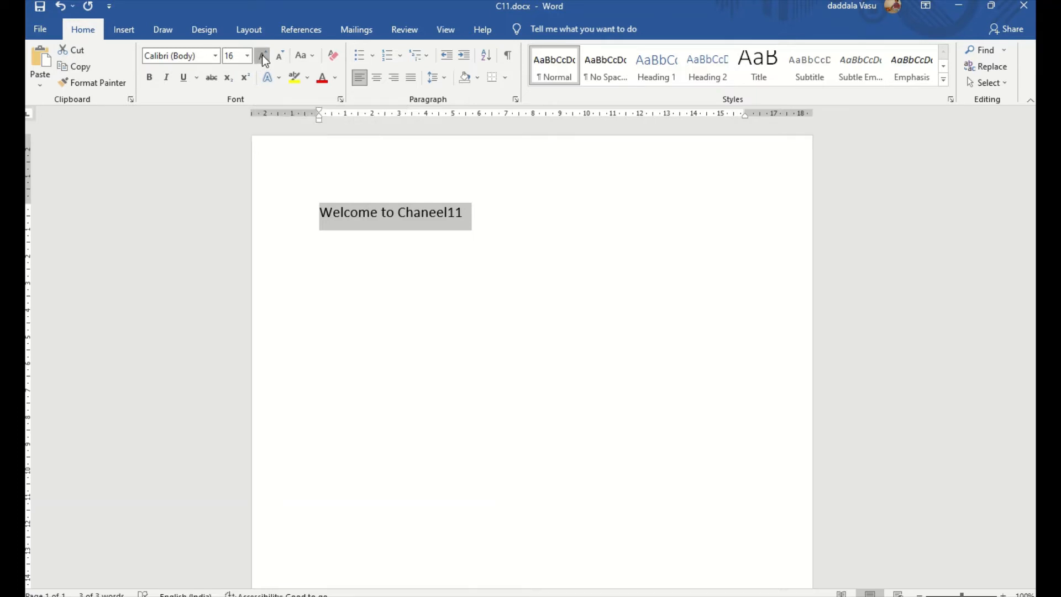
left_click(264, 56)
left_click(262, 54)
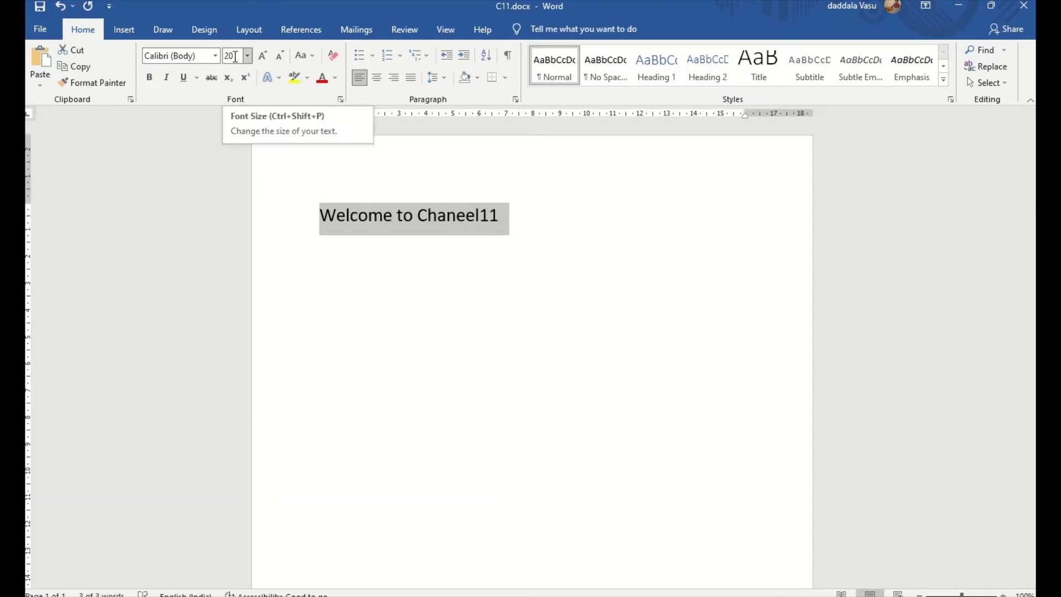
- Reduce the welcome line's font size in increments to 12 with Decrease Font Size and set its font to Times New Roman
left_click(277, 57)
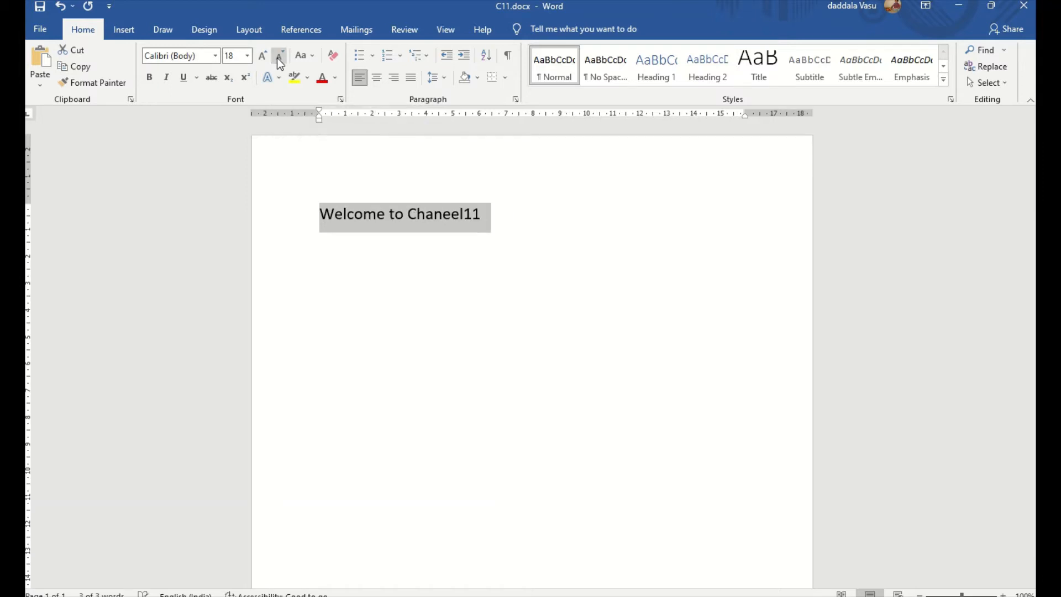
left_click(276, 58)
left_click(276, 58)
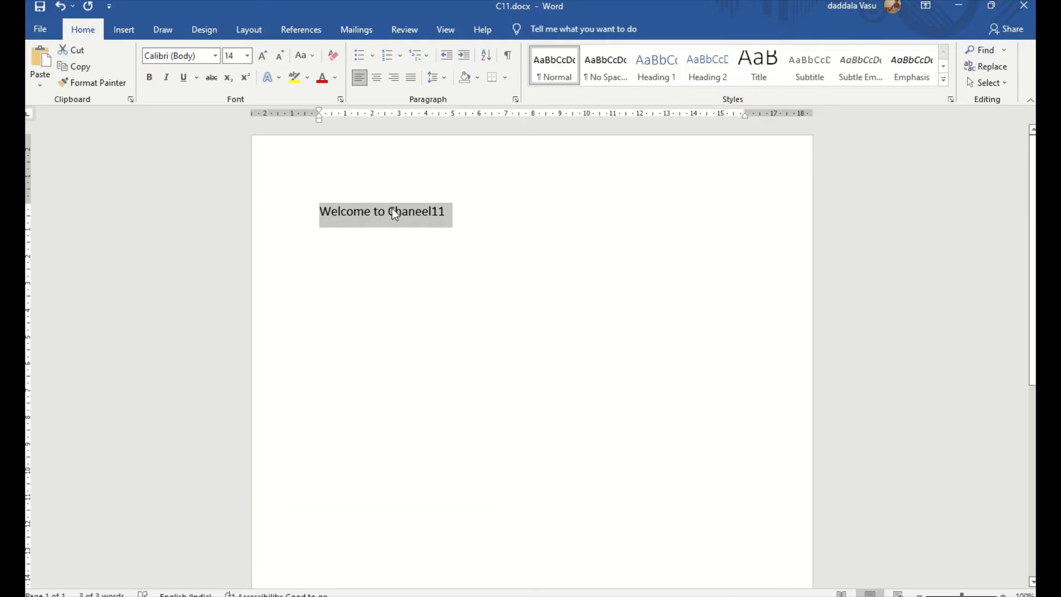
left_click(280, 56)
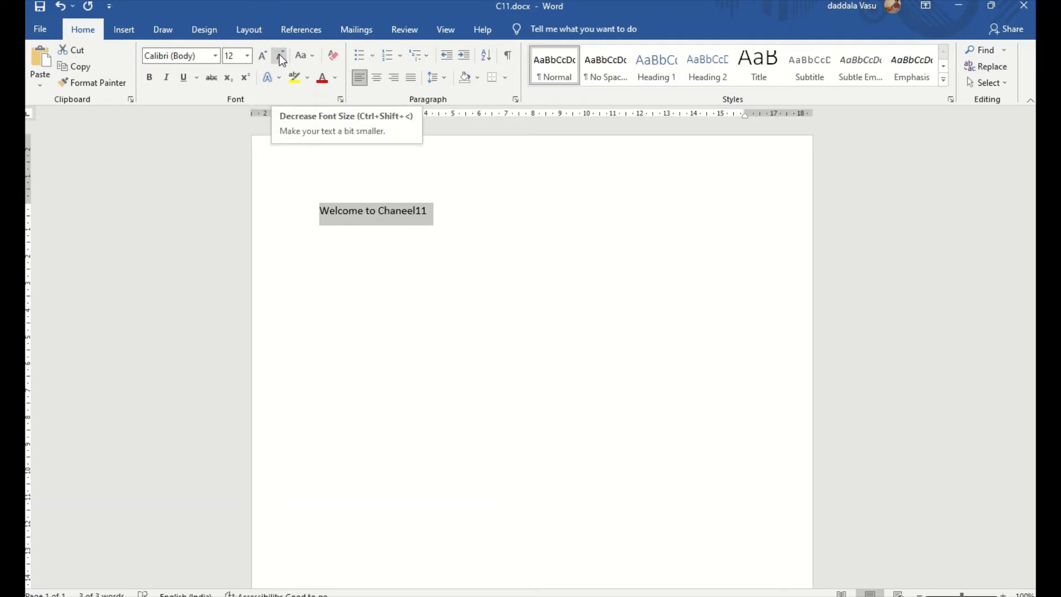
left_click(216, 56)
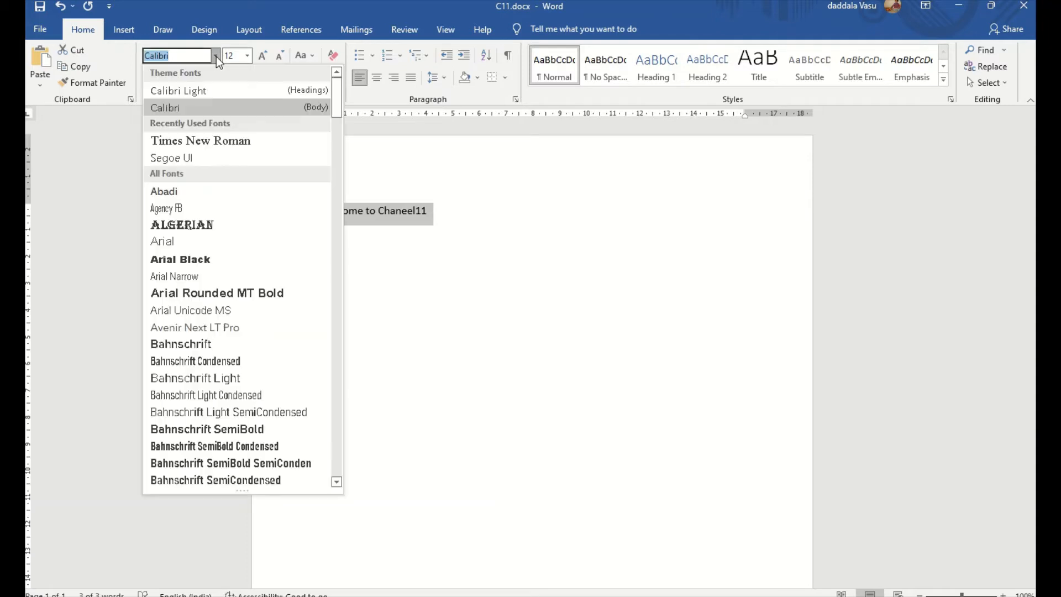
left_click(197, 141)
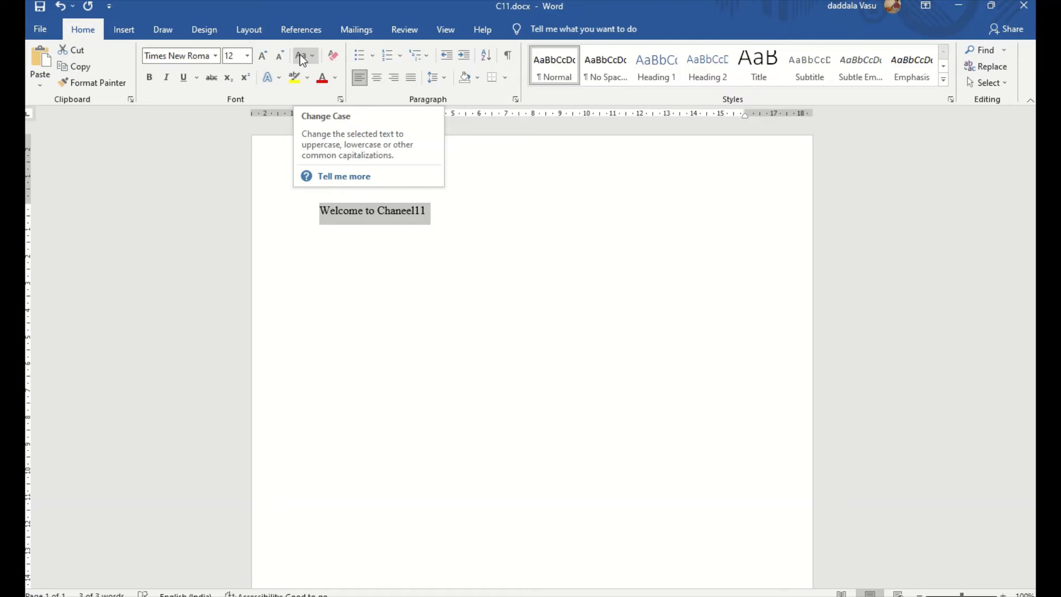
- Delete the last "1" at the end of the welcome line
left_click(377, 210)
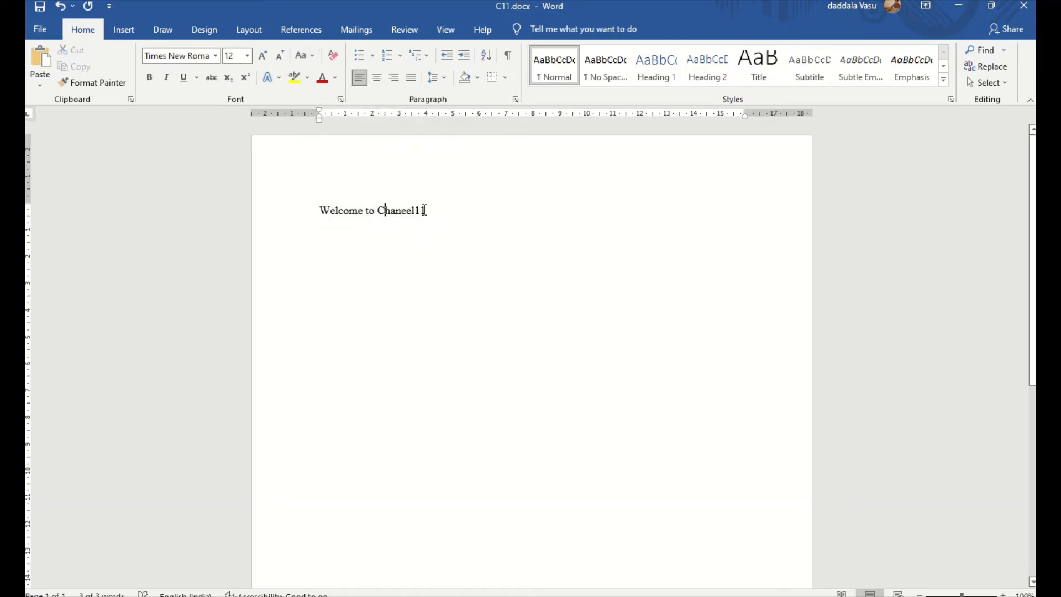
left_click_drag(417, 210, 320, 208)
left_click(450, 217)
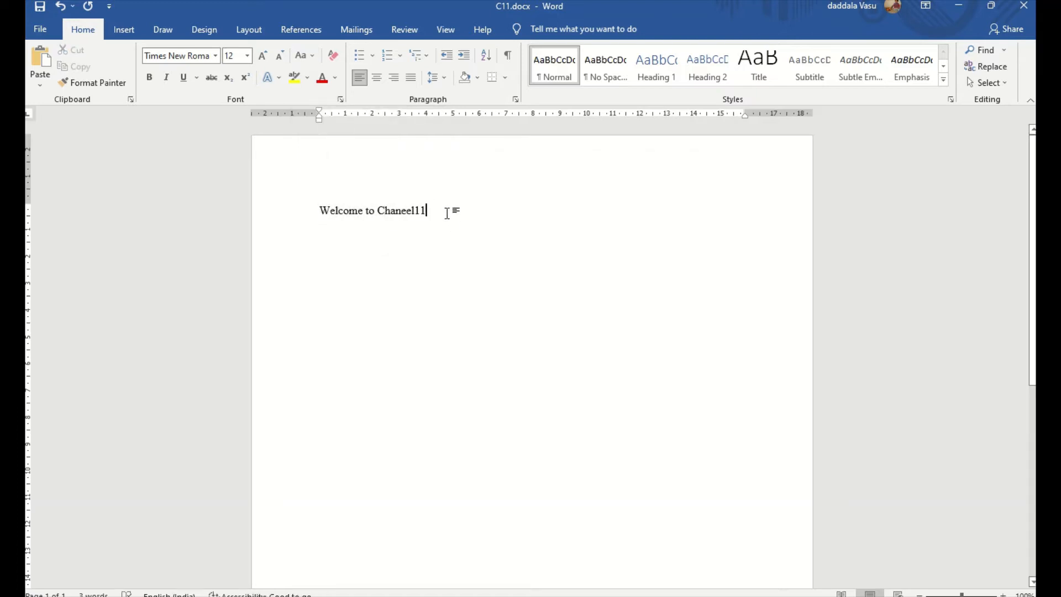
key("BackSpace")
- Select the whole welcome line and apply Sentence case followed by lowercase to it
left_click_drag(323, 209, 403, 211)
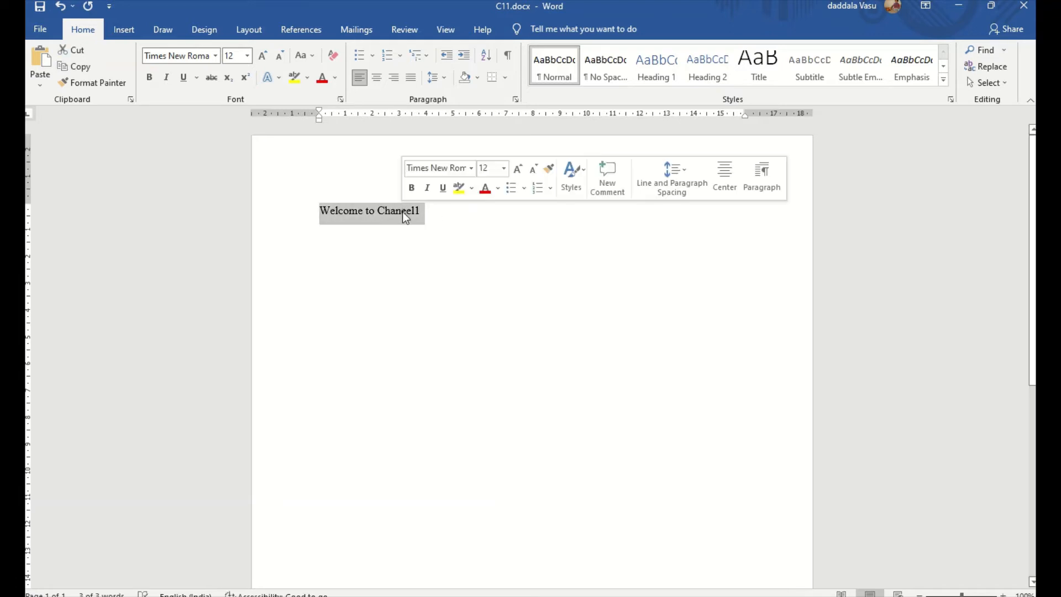
left_click(310, 58)
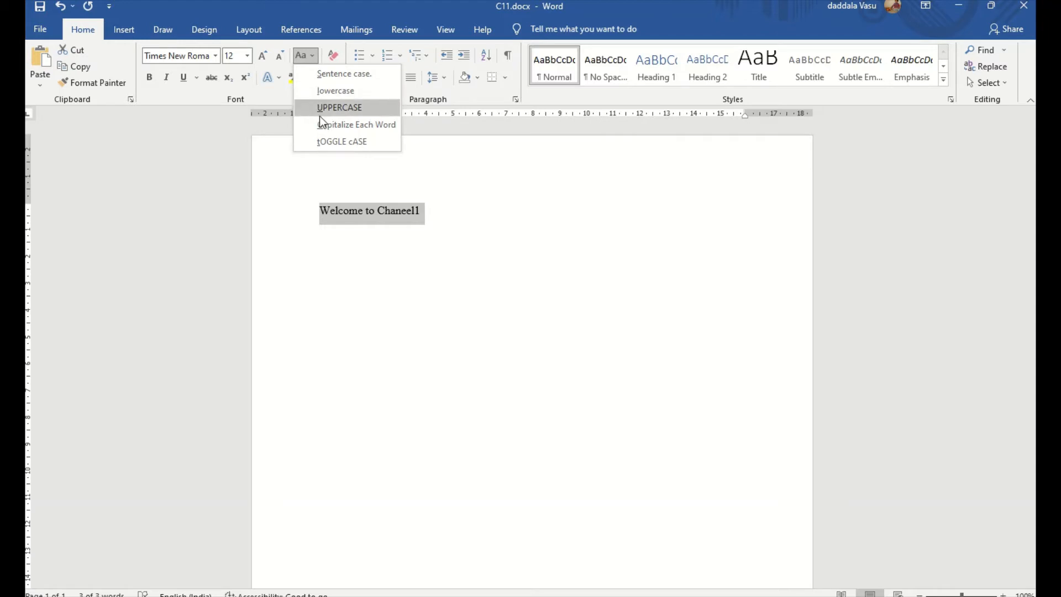
left_click(330, 78)
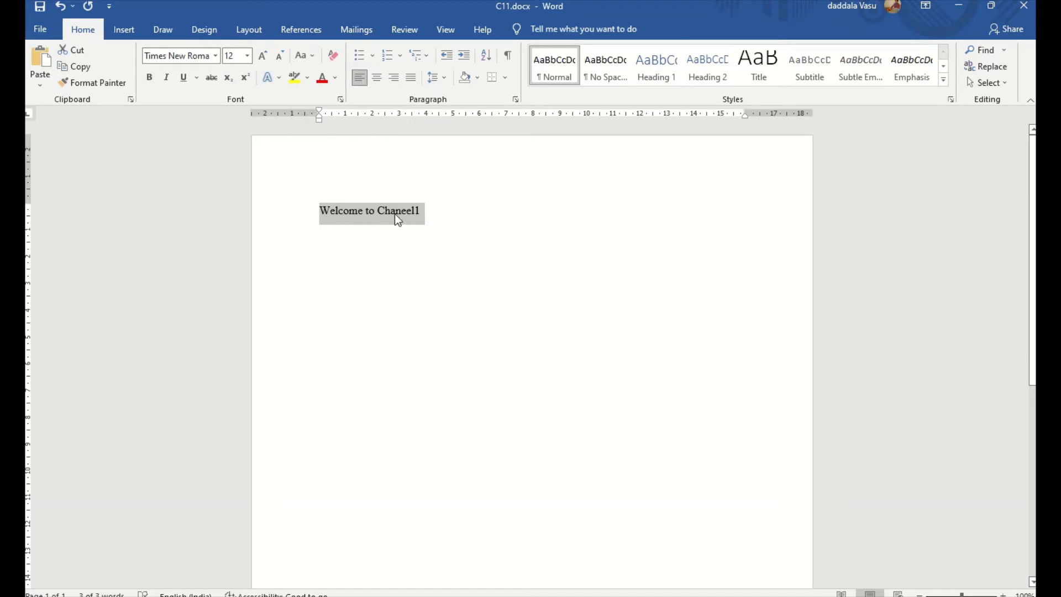
left_click(312, 57)
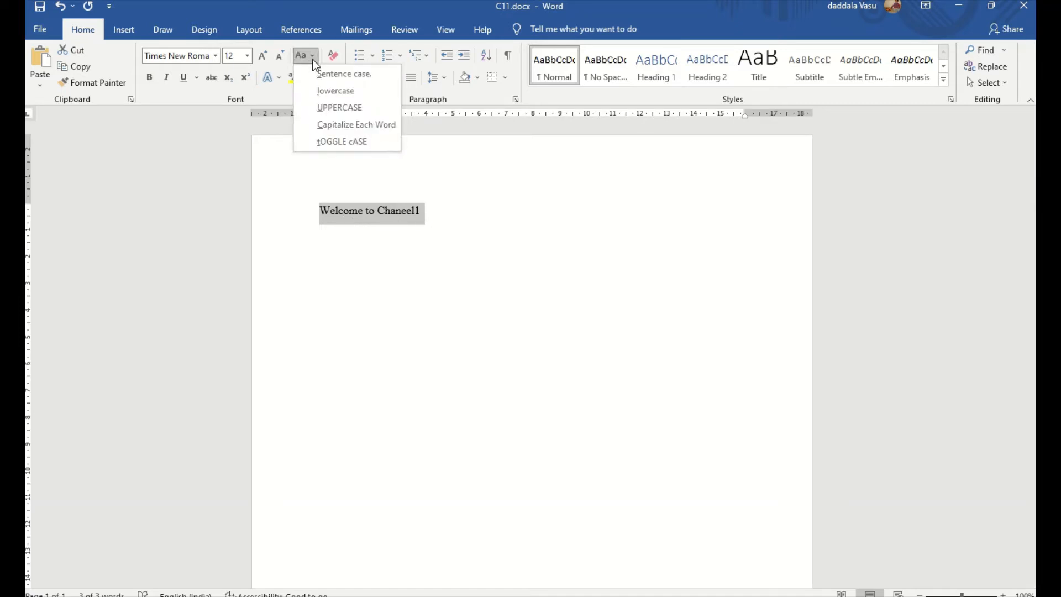
left_click(330, 92)
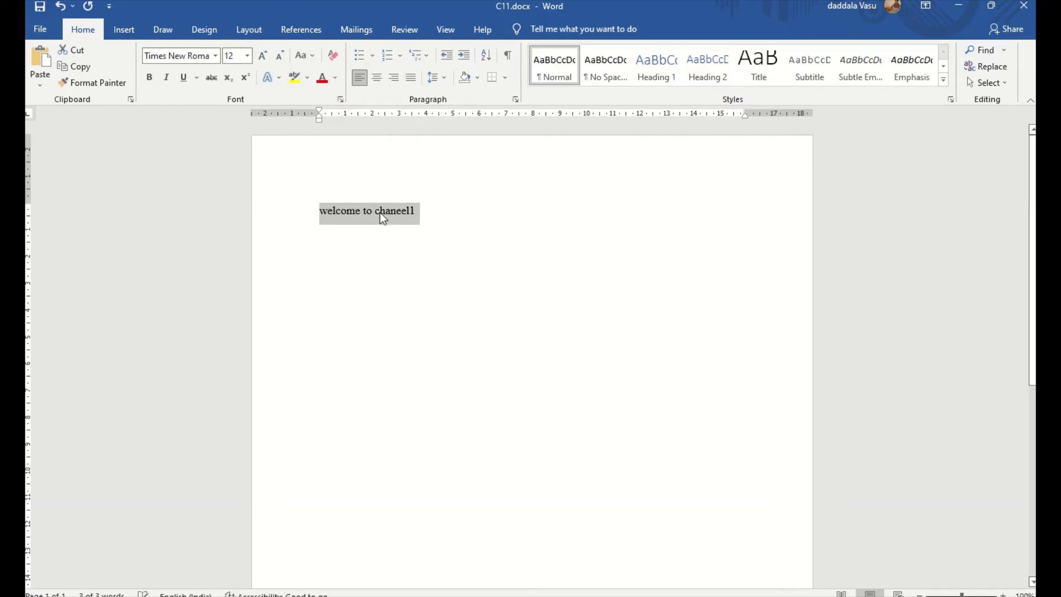
- Decrease the welcome line's font size to 11 and increase it in increments to 28 with Increase Font Size
left_click(277, 61)
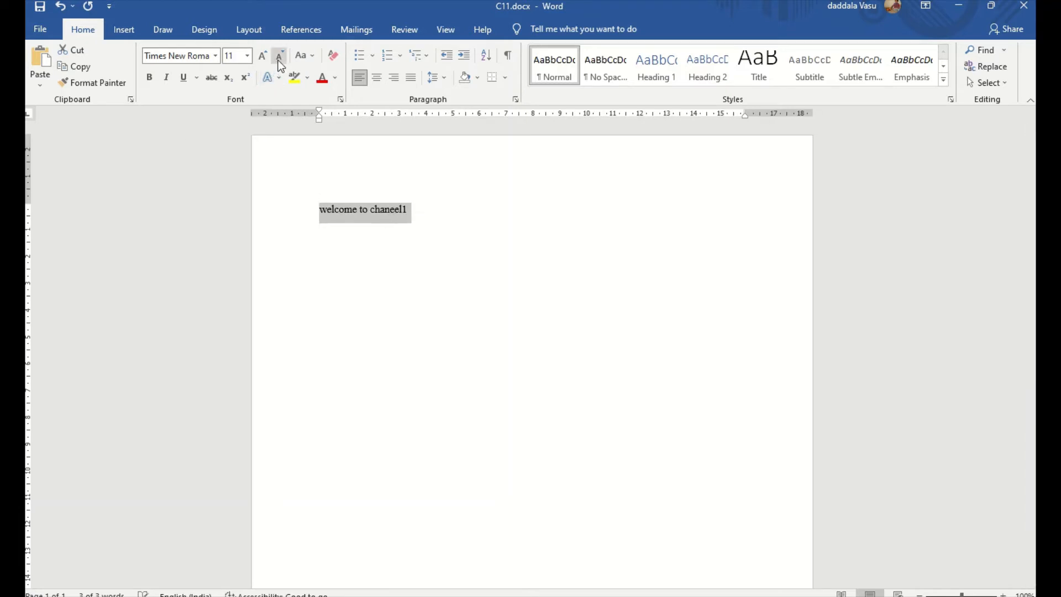
left_click(266, 58)
left_click(267, 58)
left_click(267, 59)
left_click(267, 59)
left_click(267, 59)
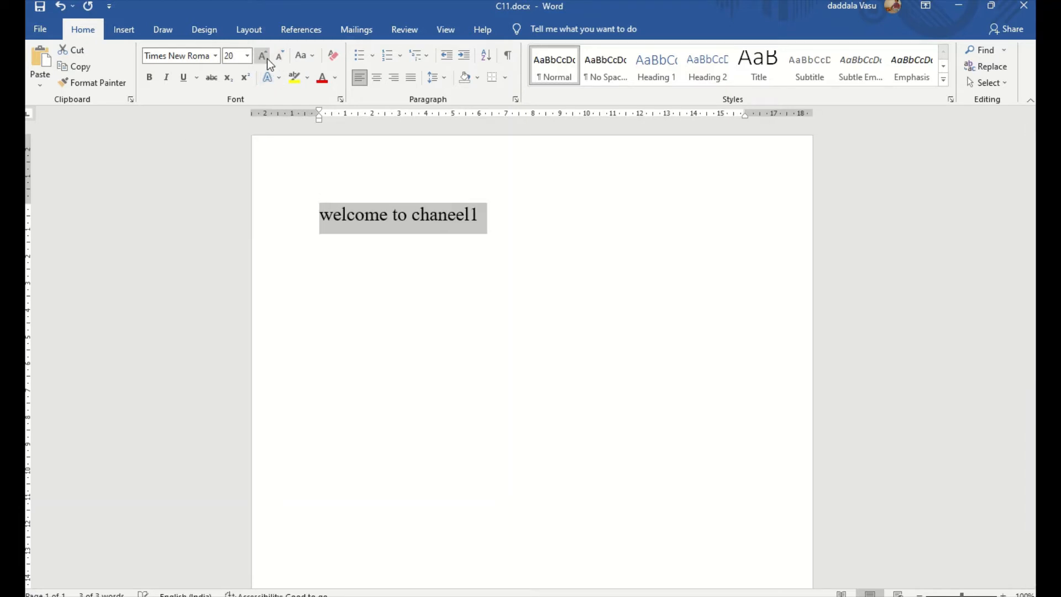
left_click(266, 58)
left_click(267, 58)
left_click(267, 59)
left_click(267, 58)
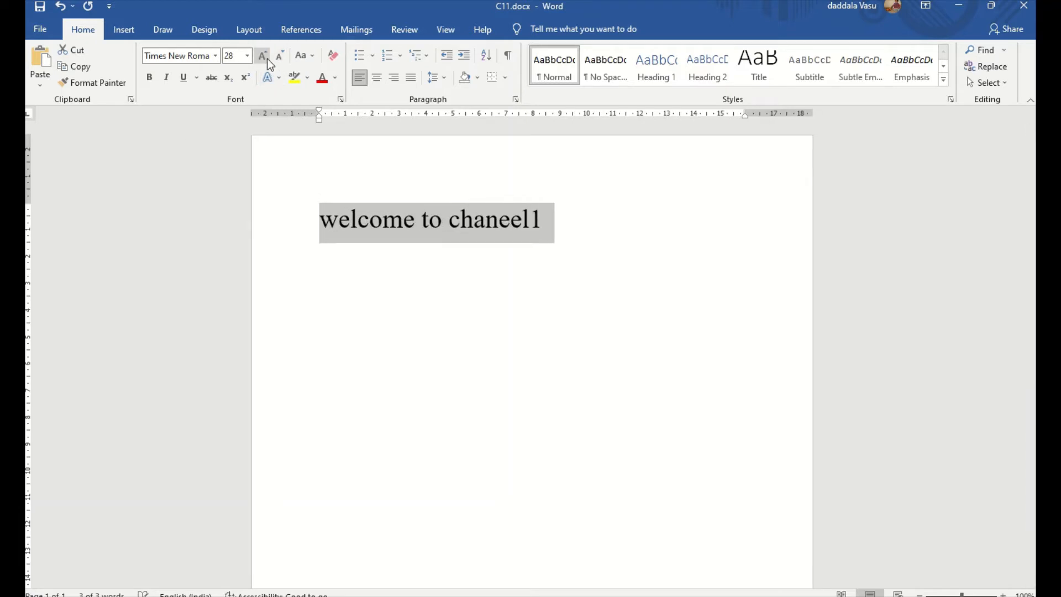
- Change the welcome line to UPPERCASE and correct its last word to "CHANNEL11"
left_click(311, 57)
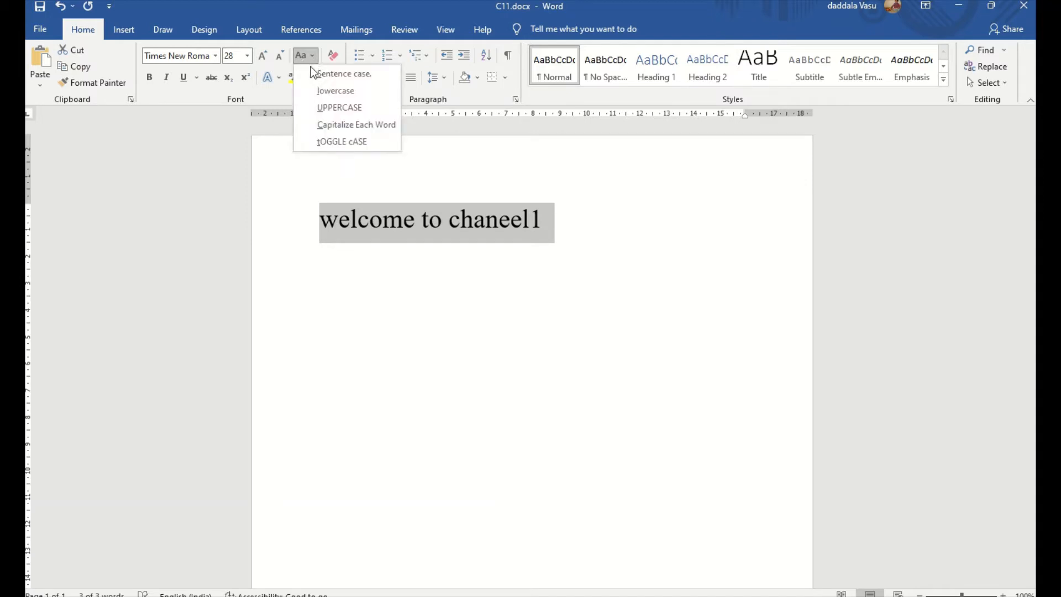
left_click(318, 106)
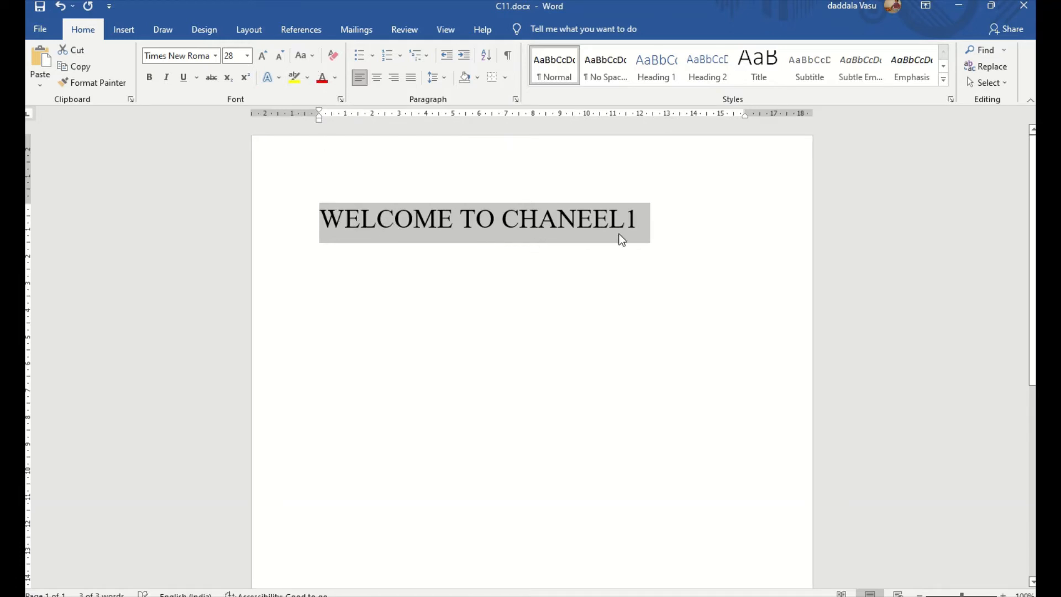
left_click(630, 224)
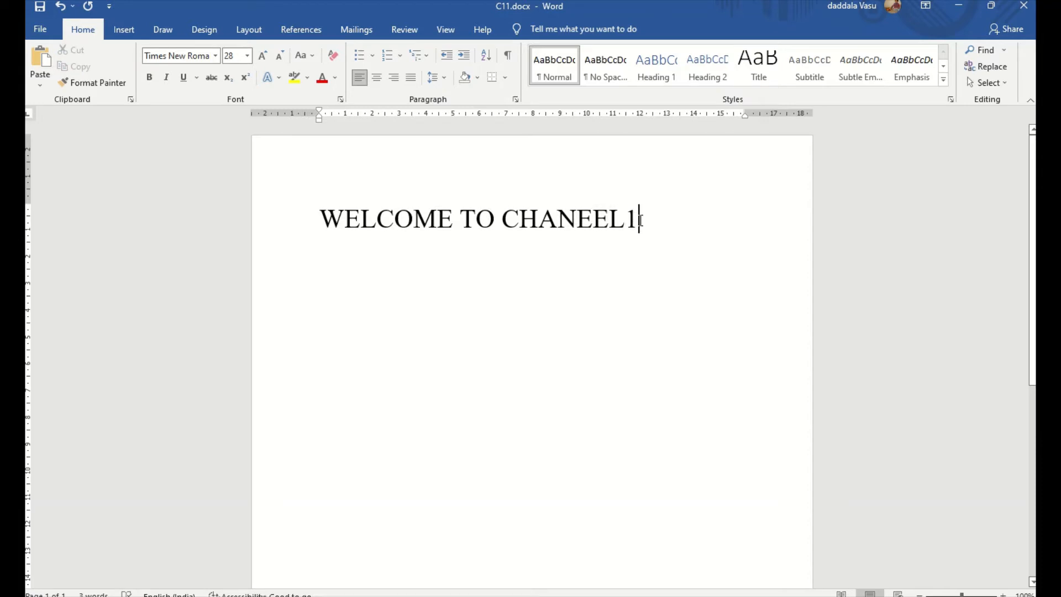
type("1")
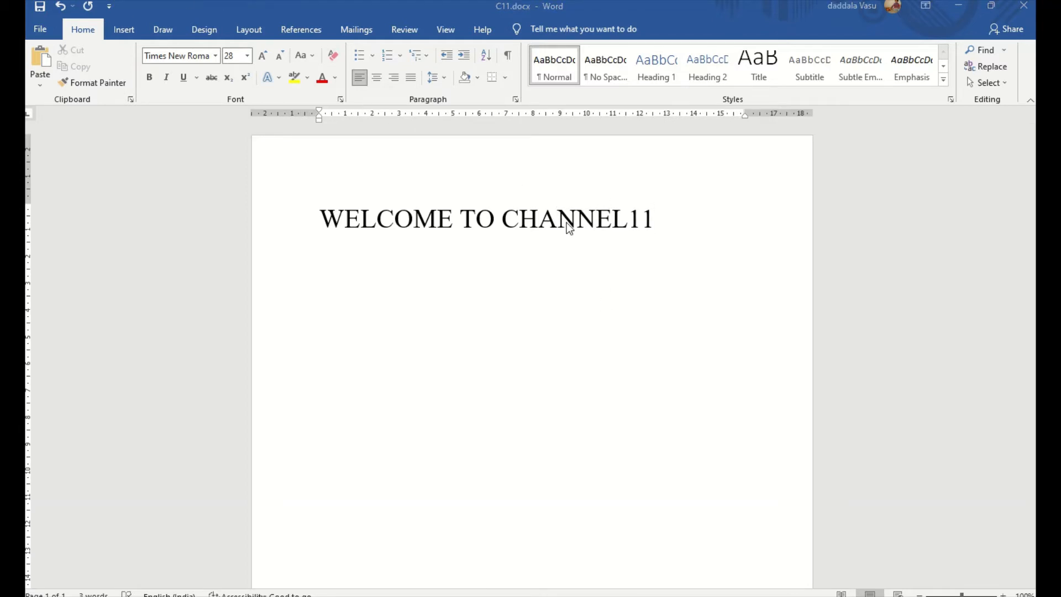
- Select the whole welcome line, apply Capitalize Each Word to it and clear the selection
left_click(604, 217)
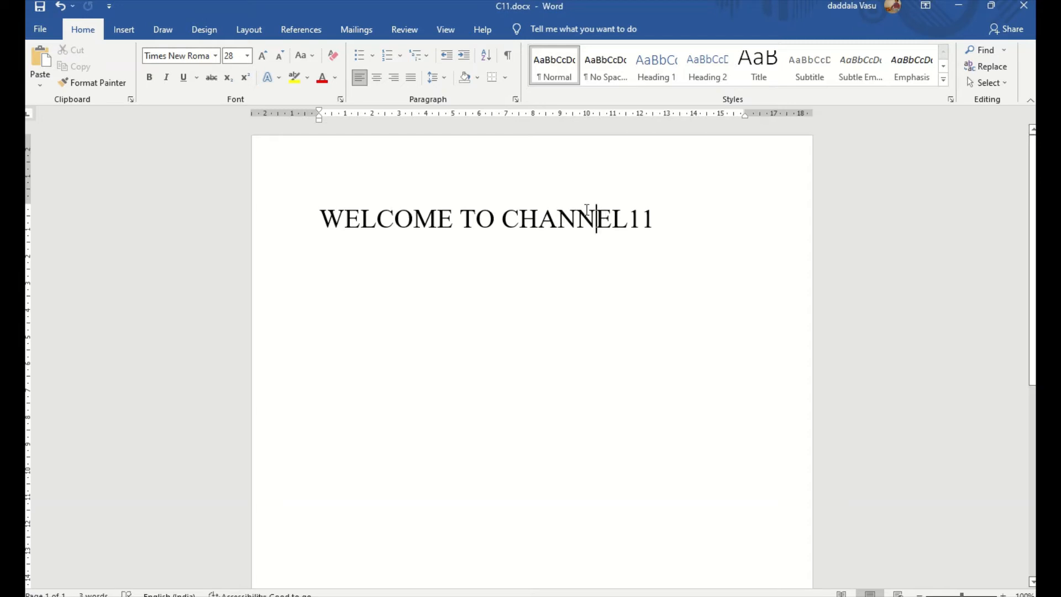
left_click_drag(653, 218, 385, 200)
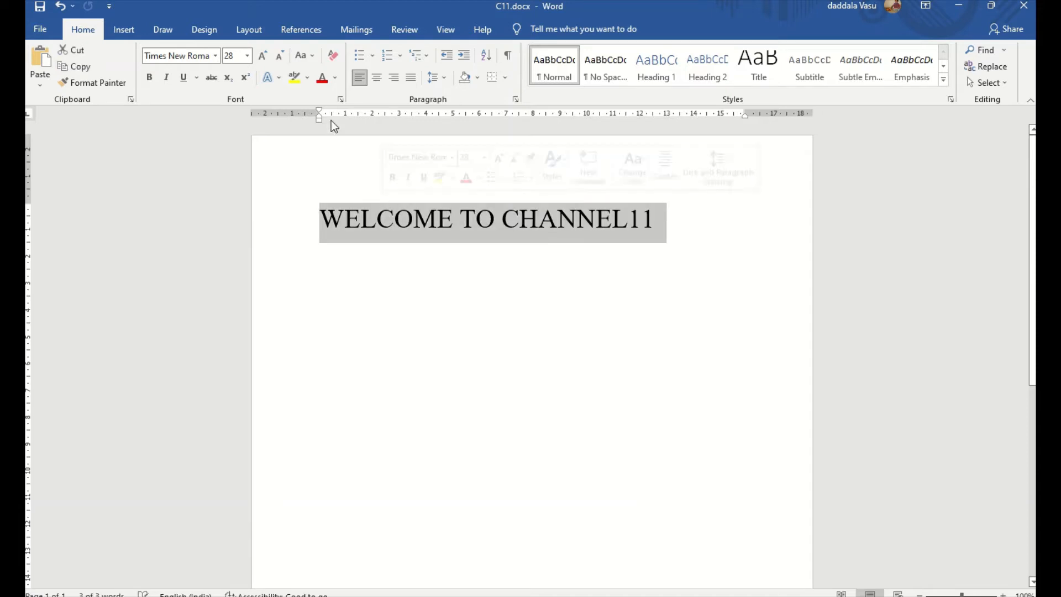
left_click(313, 58)
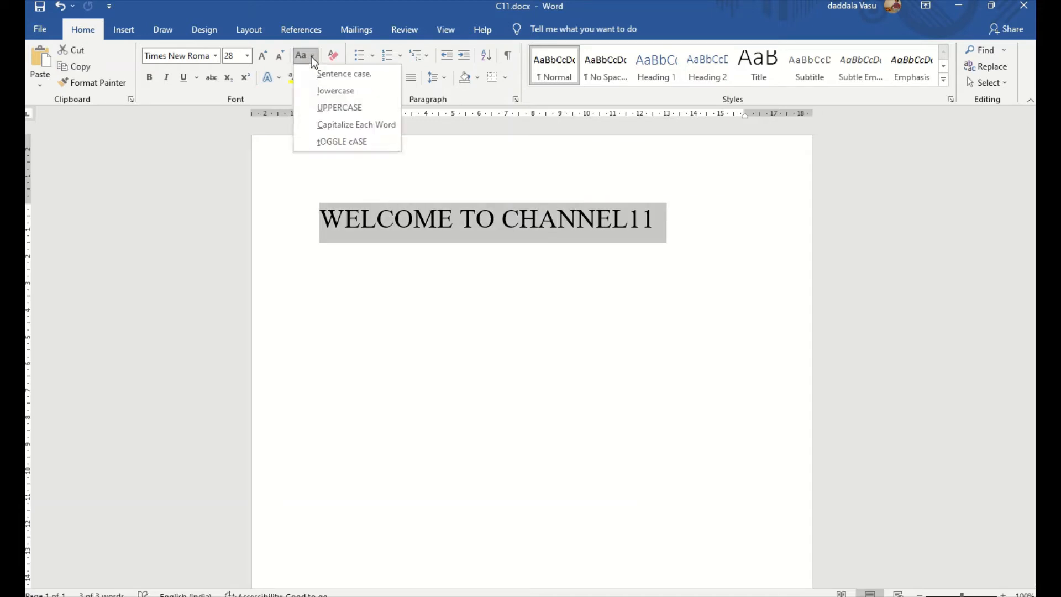
left_click(314, 125)
left_click(328, 225)
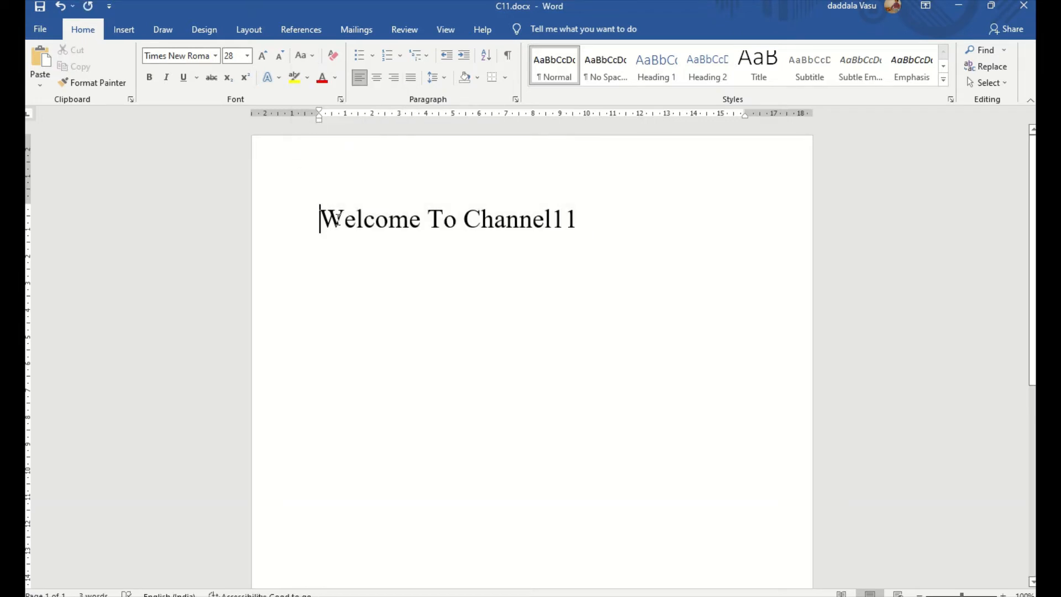
- Apply tOGGLE cASE to only the first letter "W" of the welcome line
left_click_drag(340, 219, 331, 219)
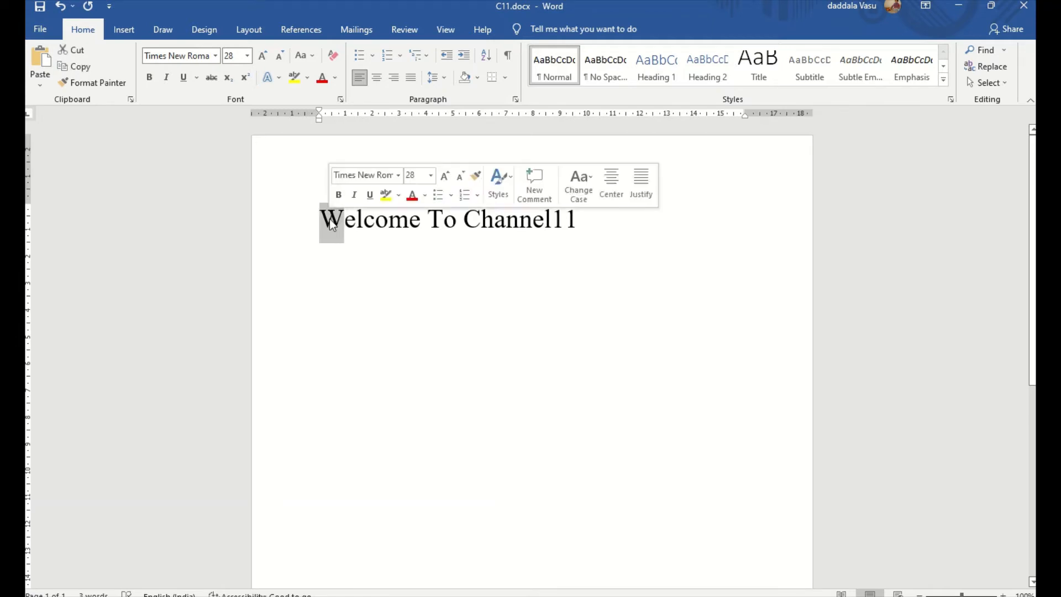
left_click(317, 61)
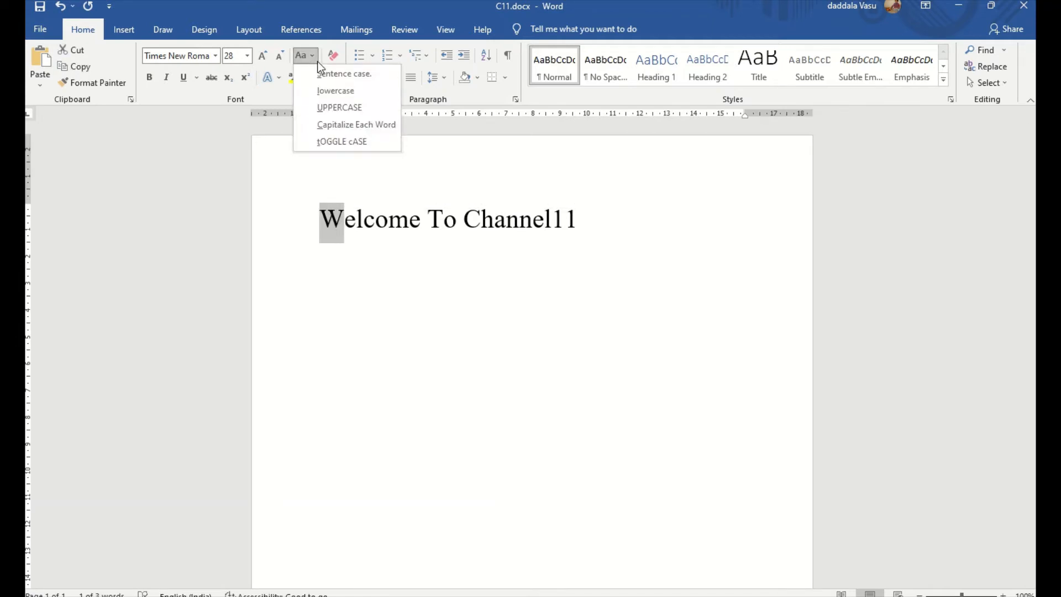
left_click(322, 144)
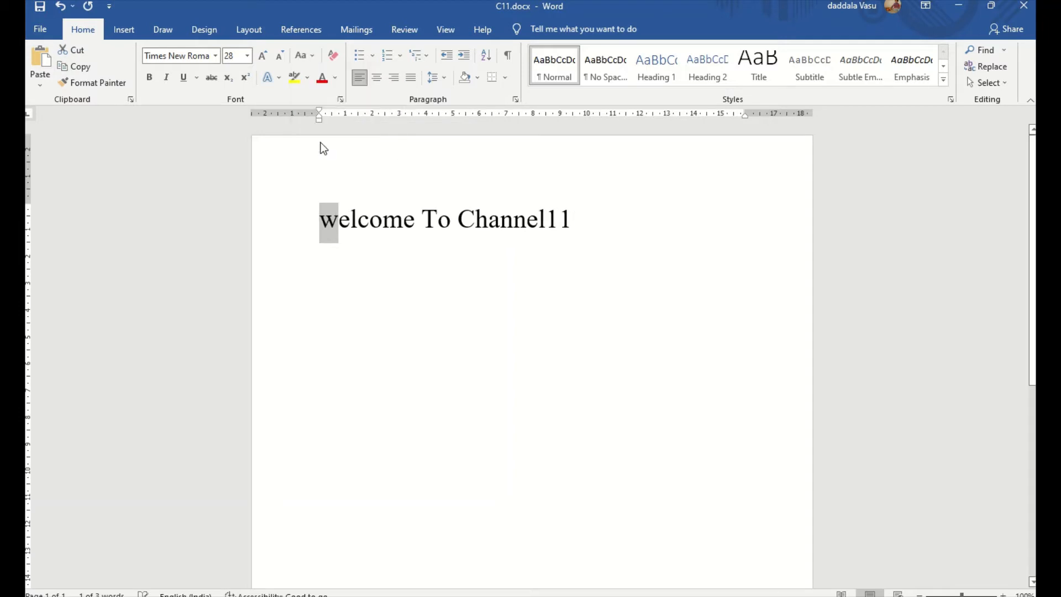
- Select the whole welcome line, apply tOGGLE cASE to it and clear the selection
left_click(352, 221)
left_click_drag(336, 219, 580, 222)
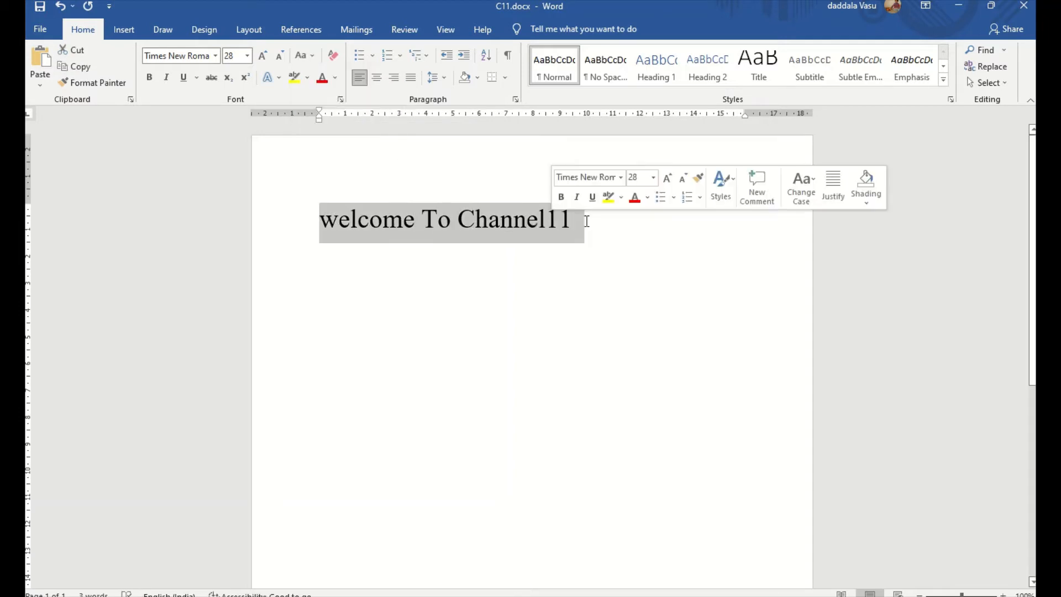
left_click(312, 56)
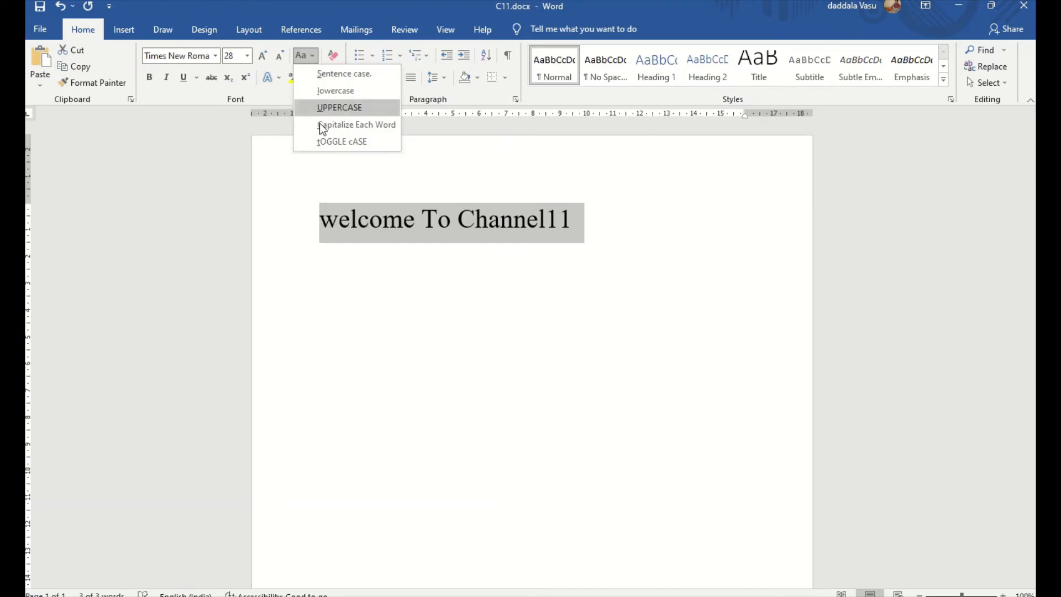
left_click(326, 141)
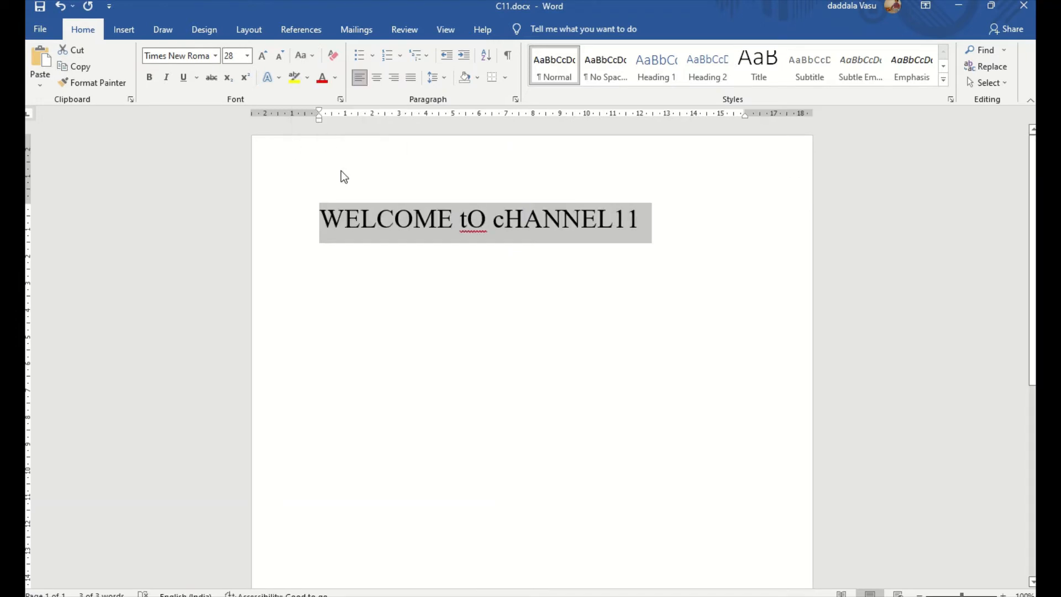
left_click(452, 219)
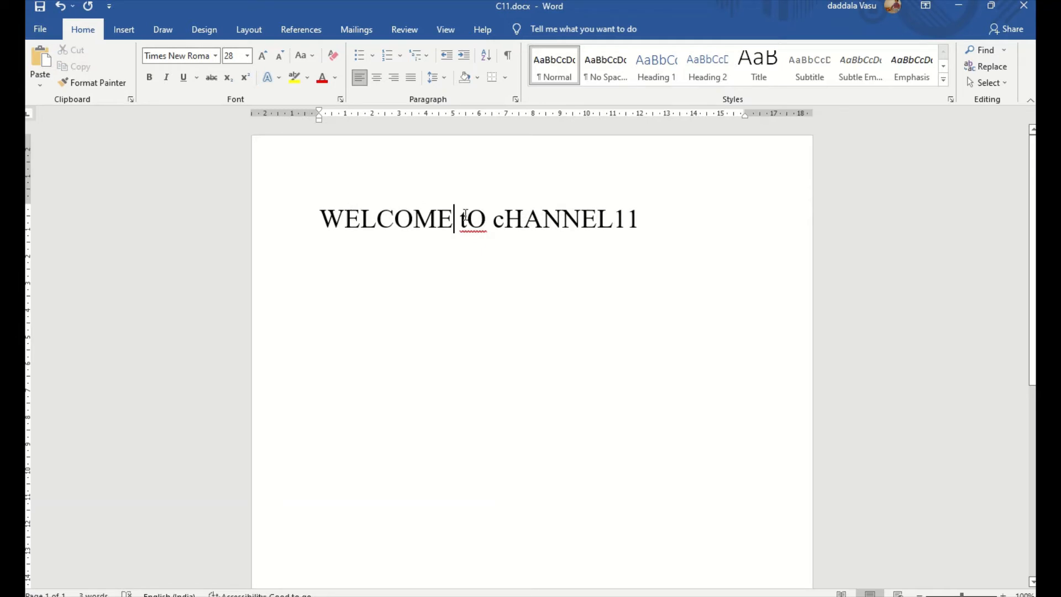
left_click(389, 219)
- Reselect the whole welcome line, change it to UPPERCASE, apply tOGGLE cASE to it and clear the selection
left_click_drag(330, 217, 633, 223)
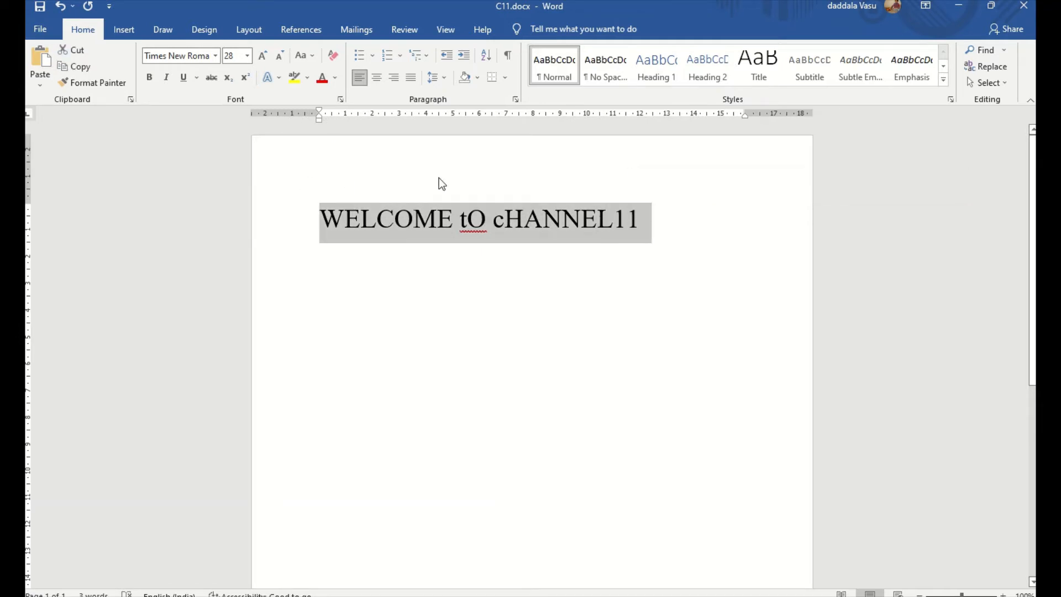
left_click(310, 57)
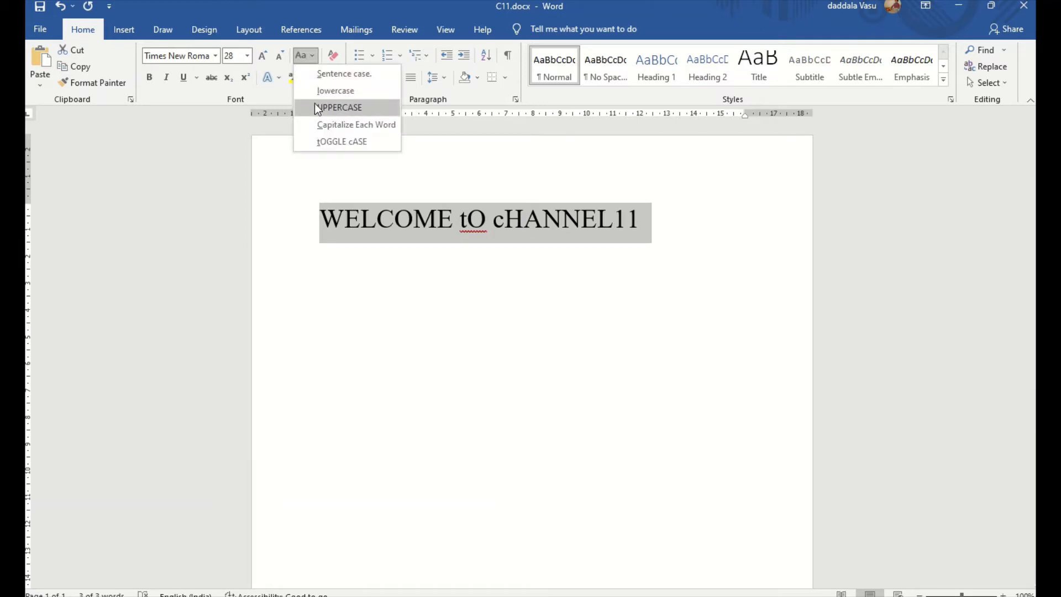
left_click(314, 105)
left_click(310, 57)
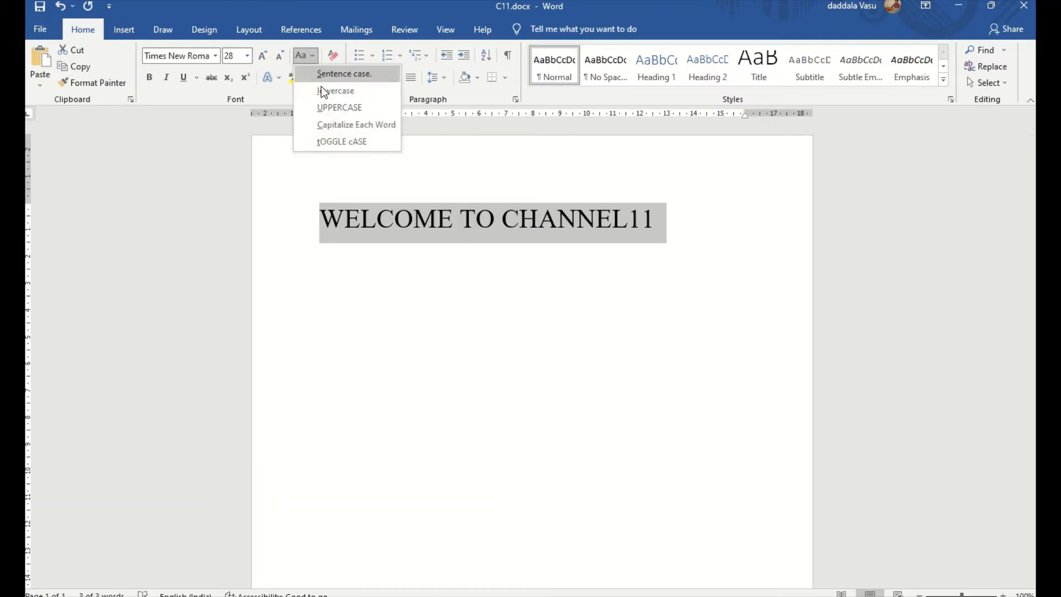
left_click(325, 142)
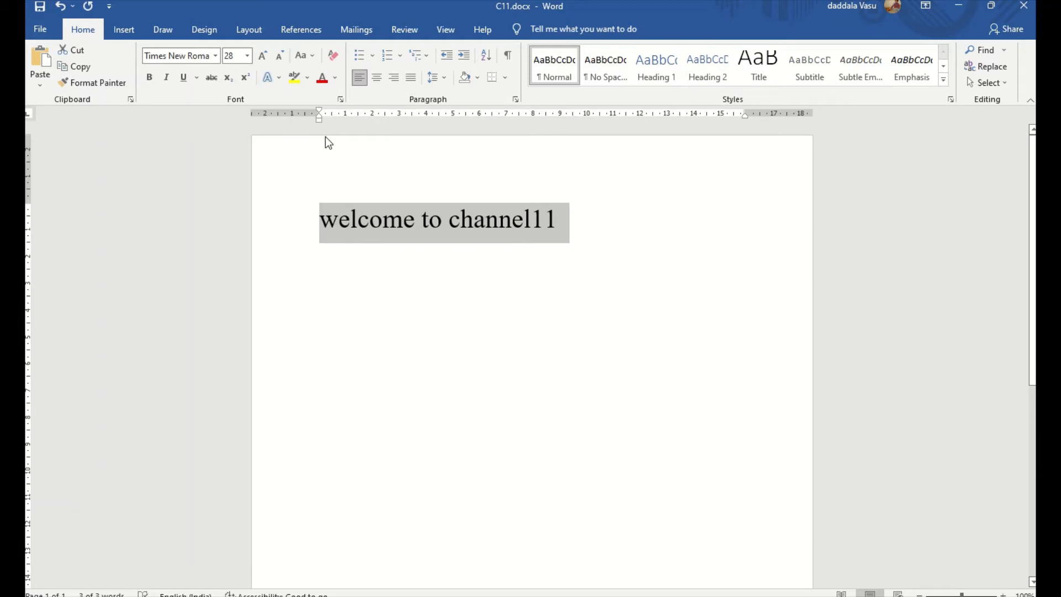
left_click(338, 220)
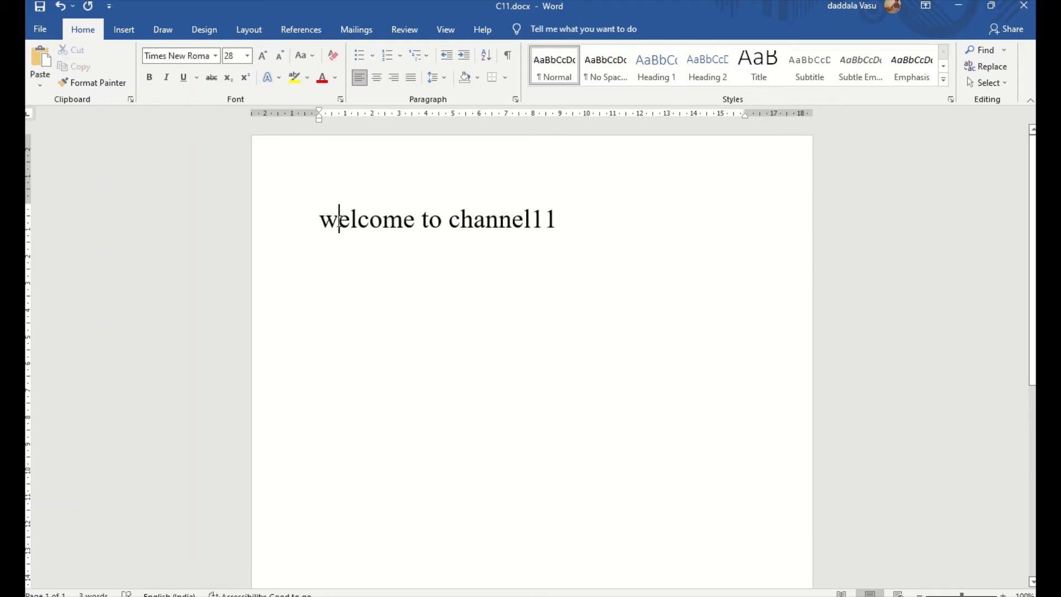
- Select only the word "welcome" and apply tOGGLE cASE to it
left_click_drag(338, 220, 327, 221)
double_click(383, 220)
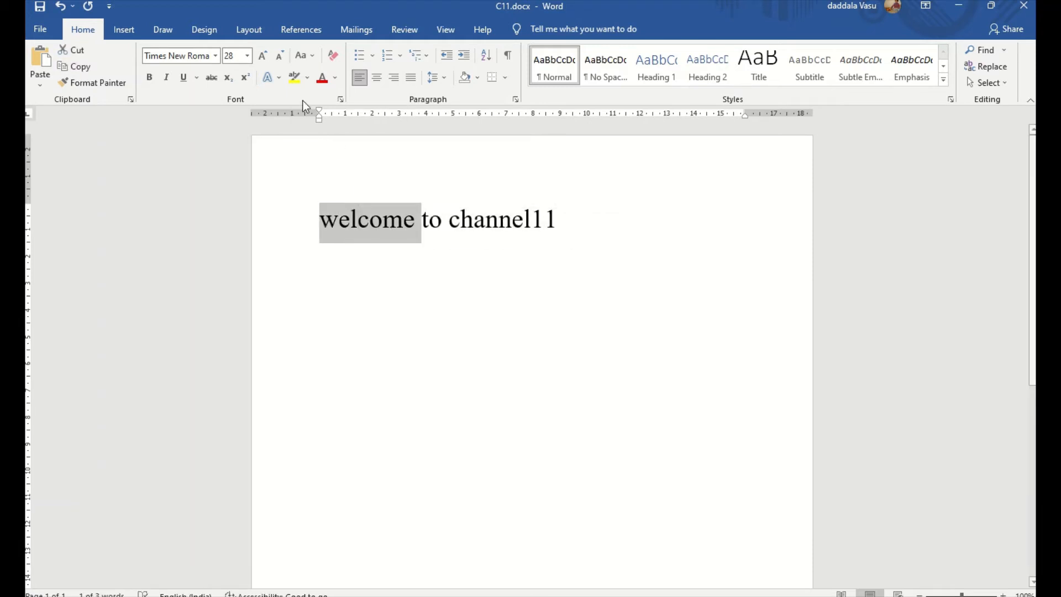
left_click(309, 57)
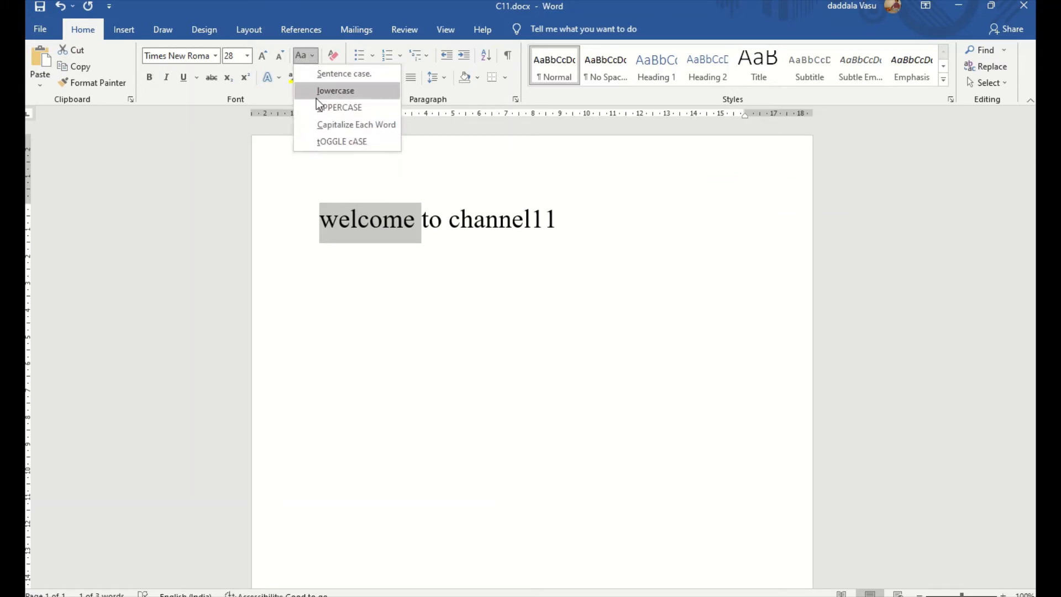
left_click(324, 139)
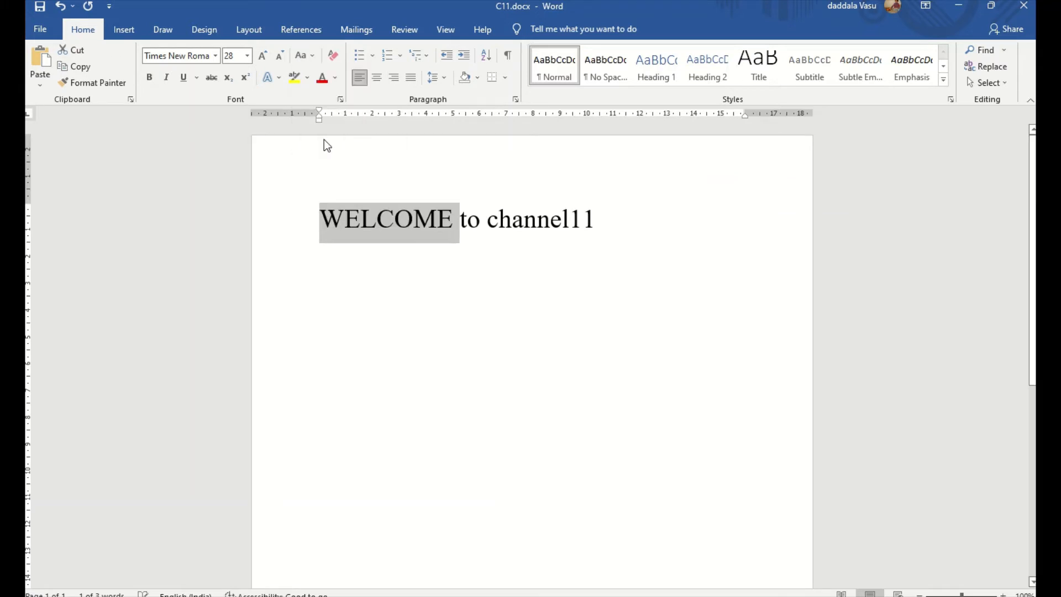
key("End")
- Select the whole mixed-case welcome line and apply tOGGLE cASE to it
triple_click(528, 219)
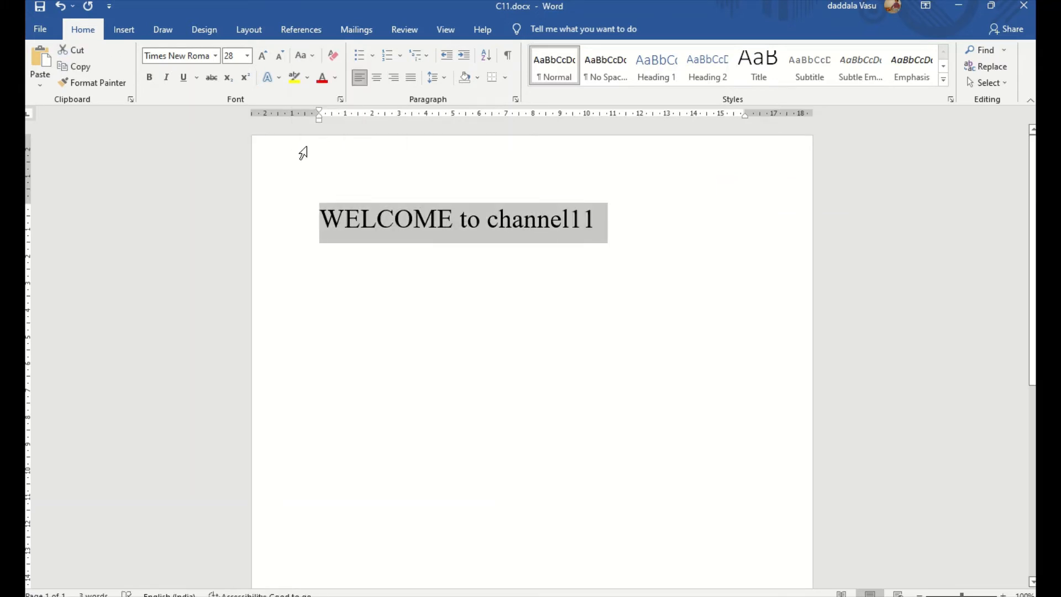
left_click(307, 82)
left_click(313, 57)
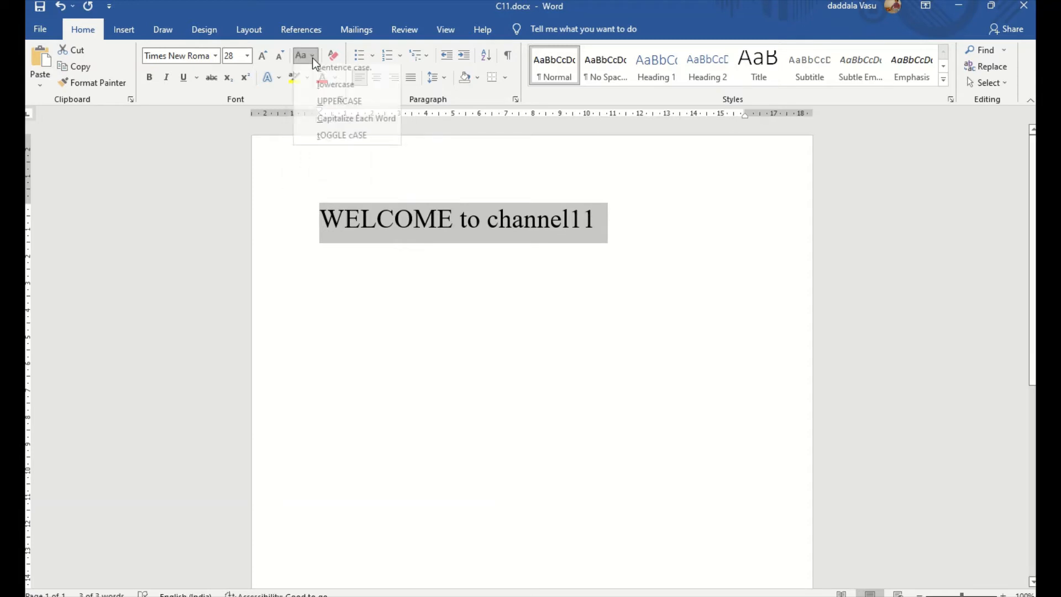
left_click(325, 143)
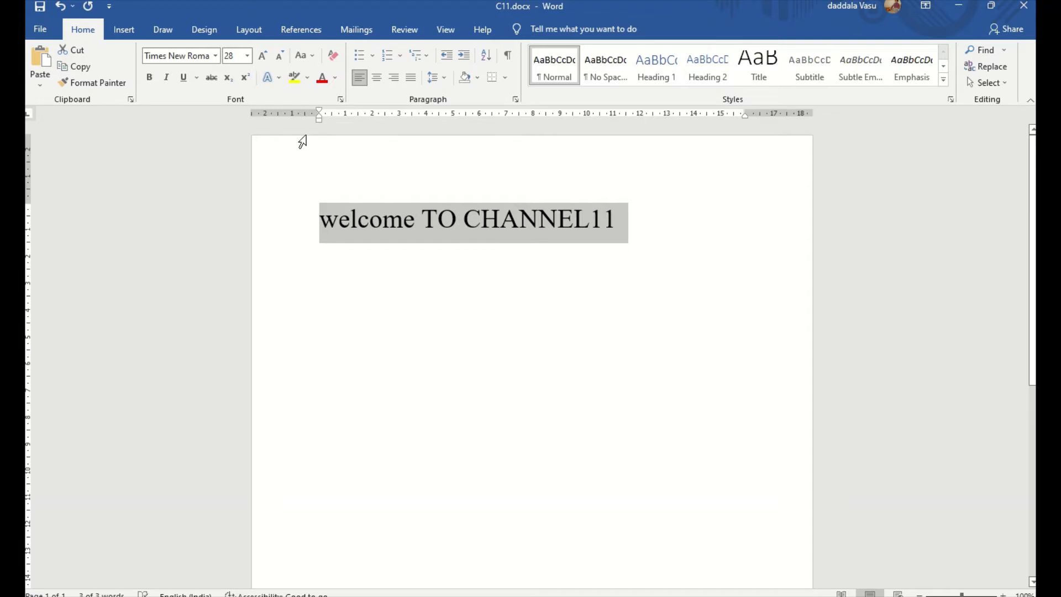
- Apply Capitalize Each Word and then tOGGLE cASE to the whole welcome line, and clear the selection
left_click(312, 59)
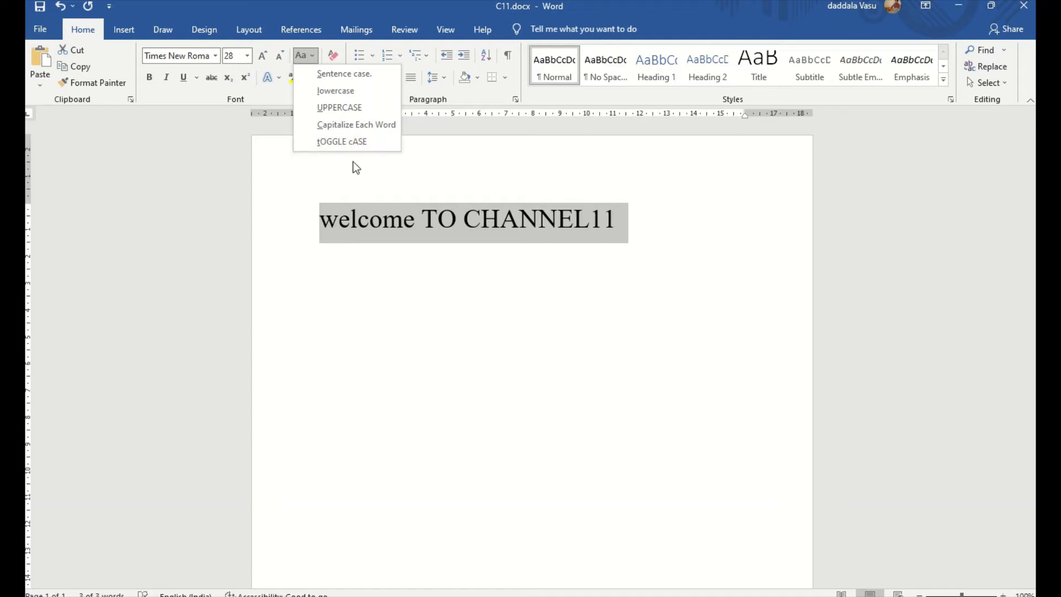
left_click(338, 126)
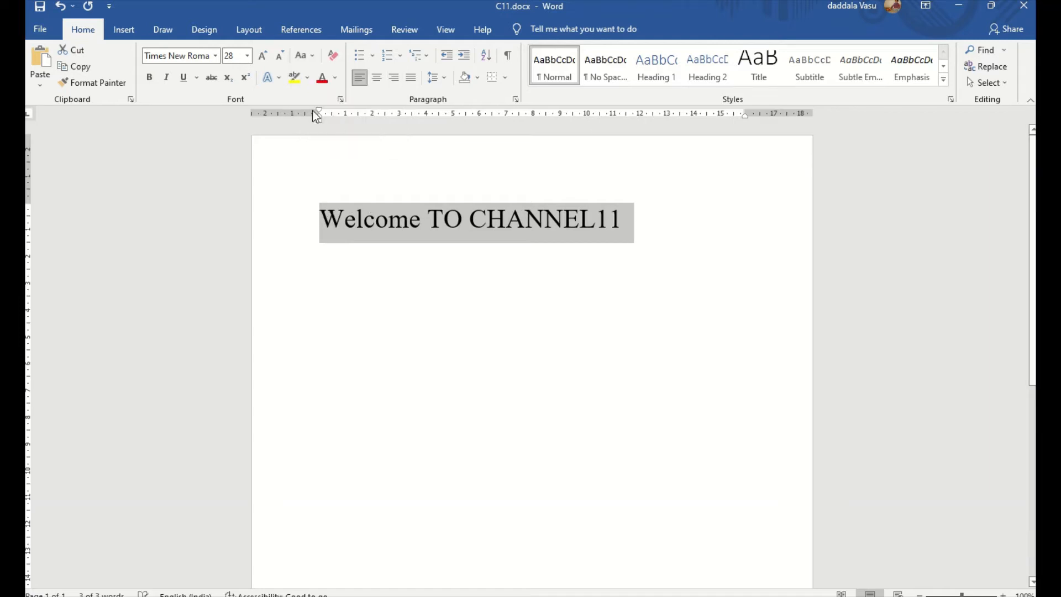
left_click(311, 56)
left_click(323, 137)
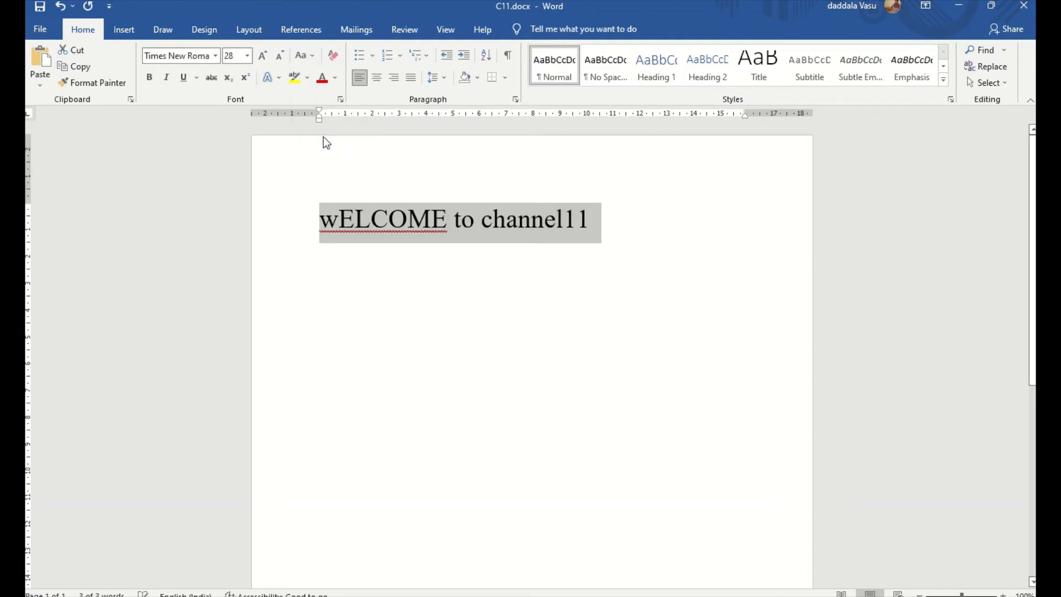
left_click(334, 220)
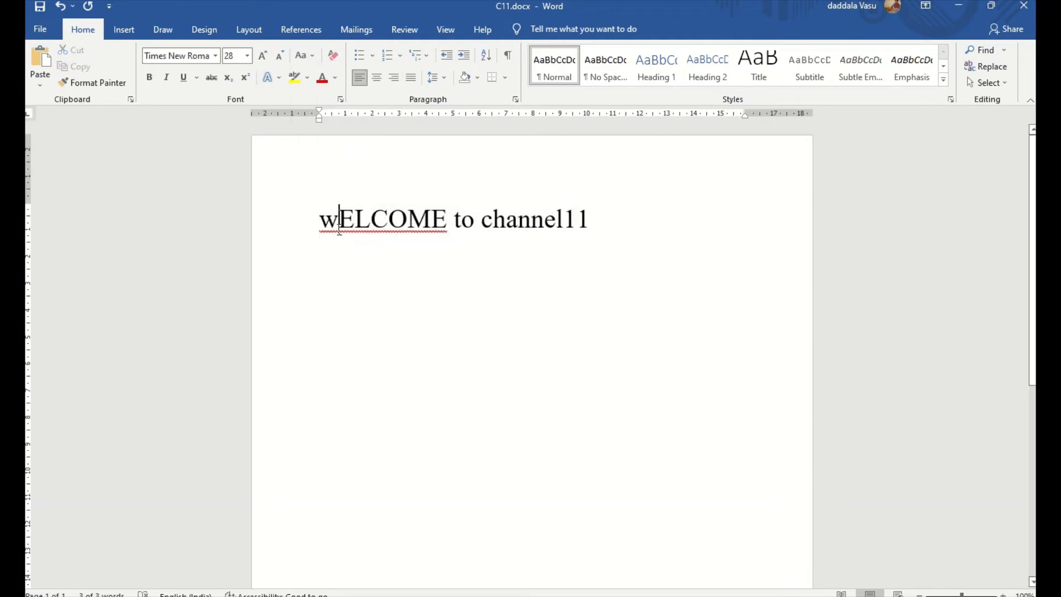
left_click_drag(320, 221, 453, 220)
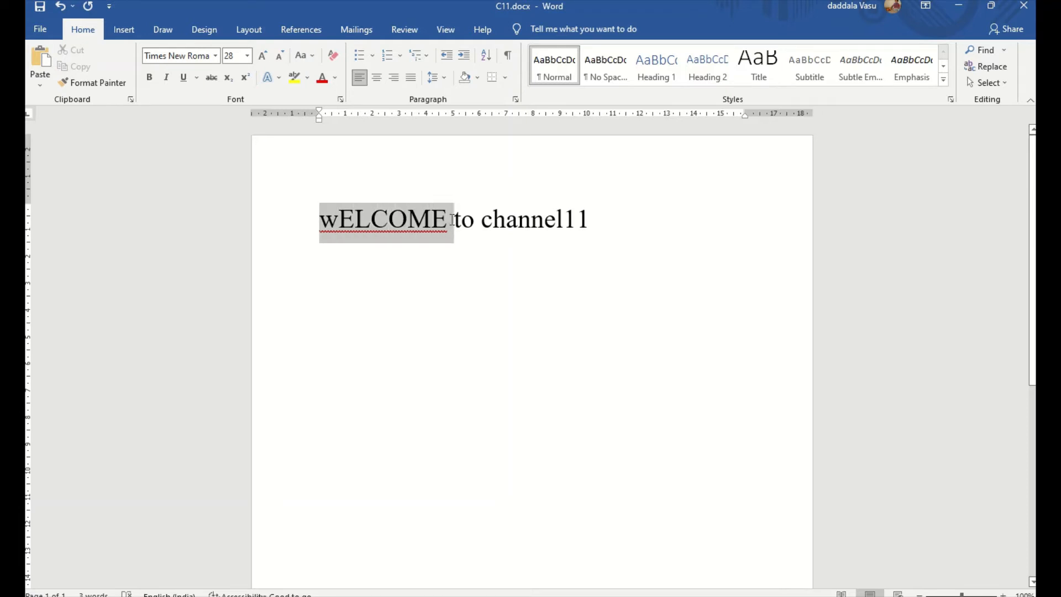
left_click(534, 219)
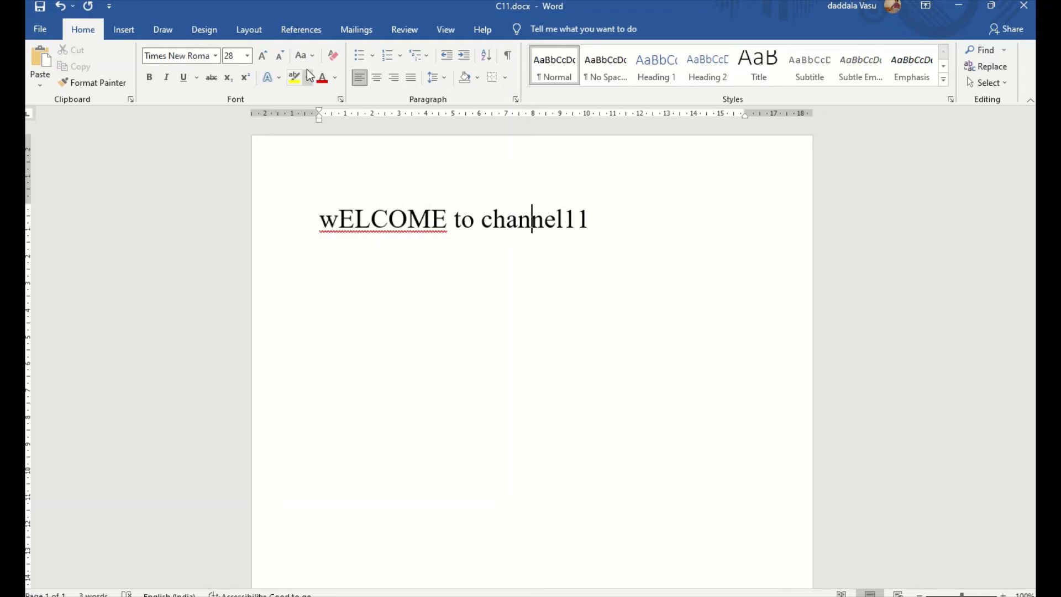
left_click(313, 55)
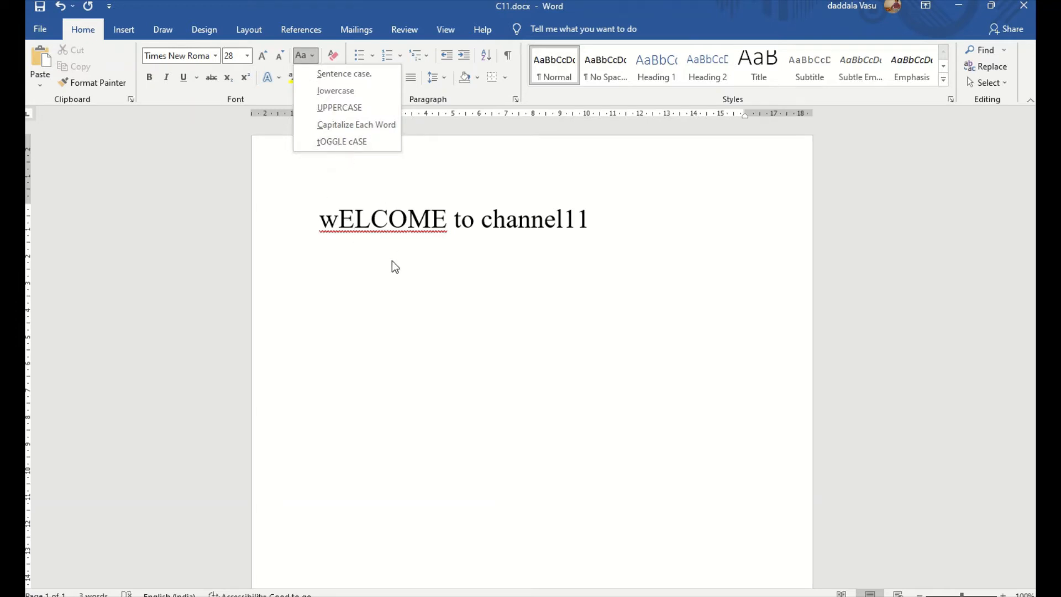
left_click(389, 229)
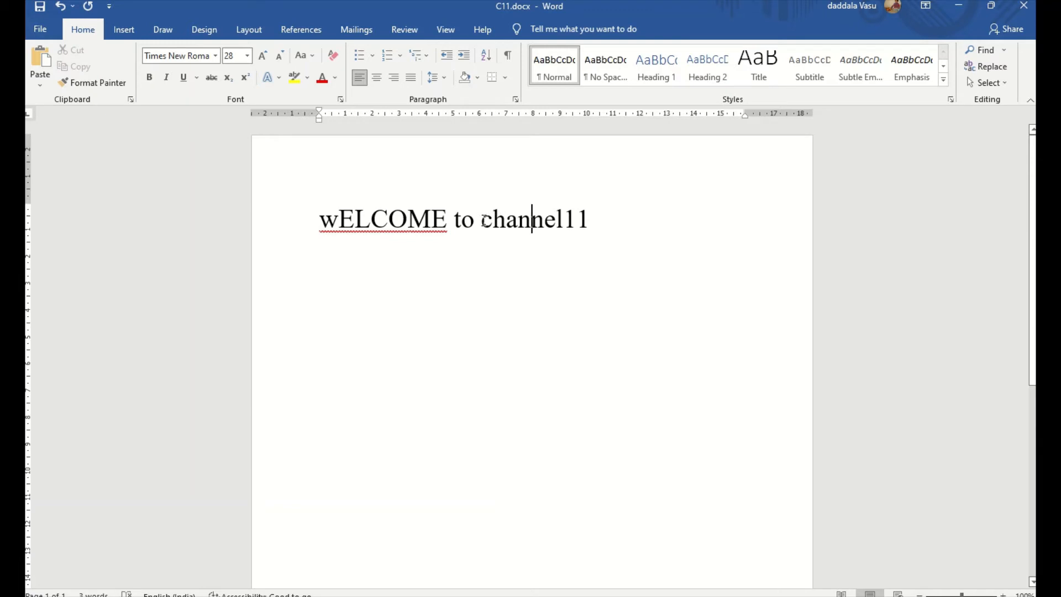
- Select only the word "channel11", change it to UPPERCASE and clear the selection
left_click_drag(482, 221, 587, 216)
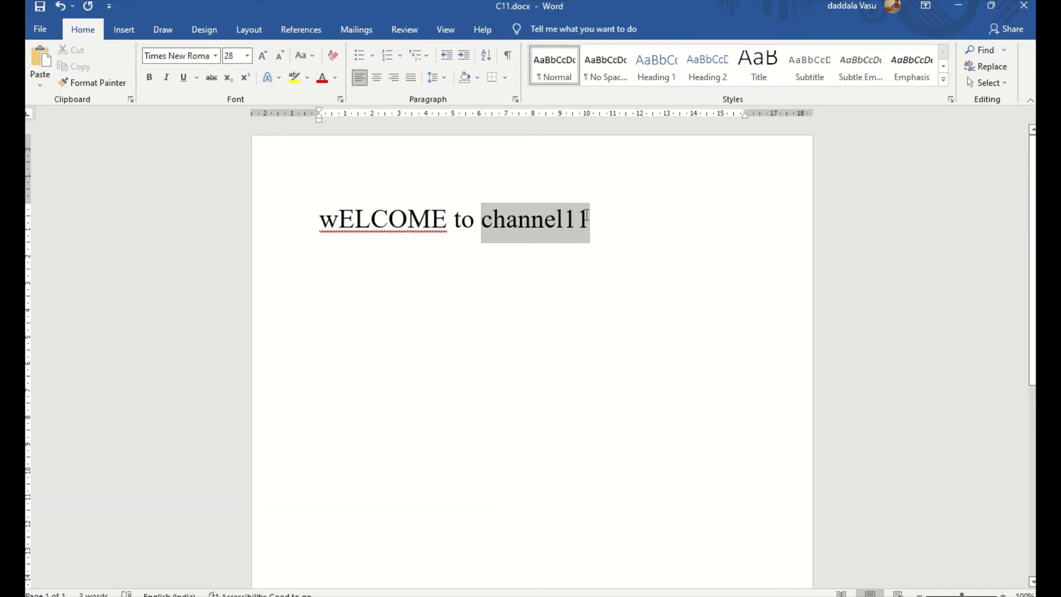
left_click(518, 220)
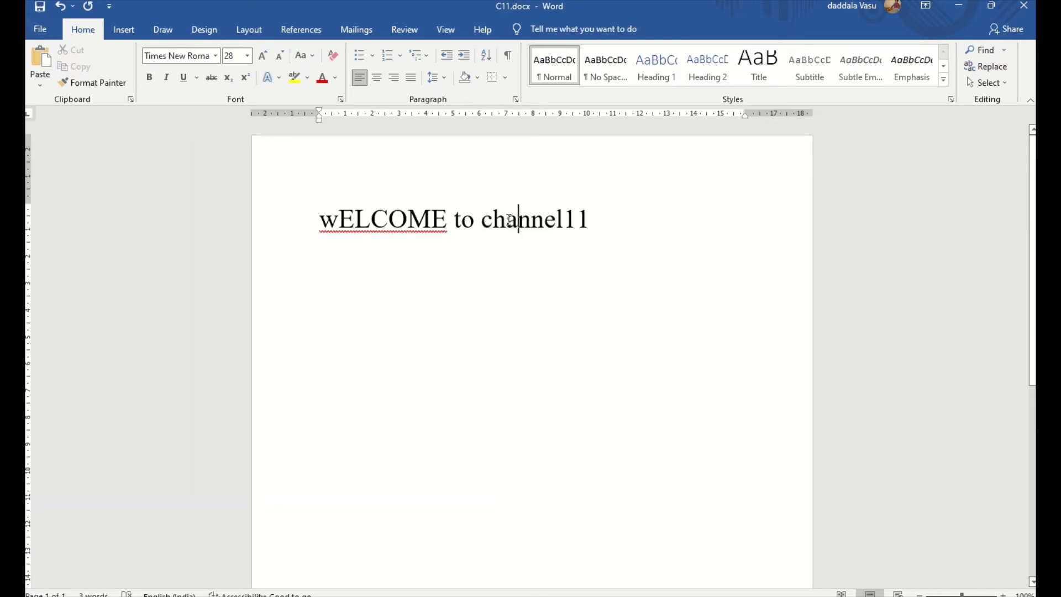
left_click_drag(482, 220, 588, 218)
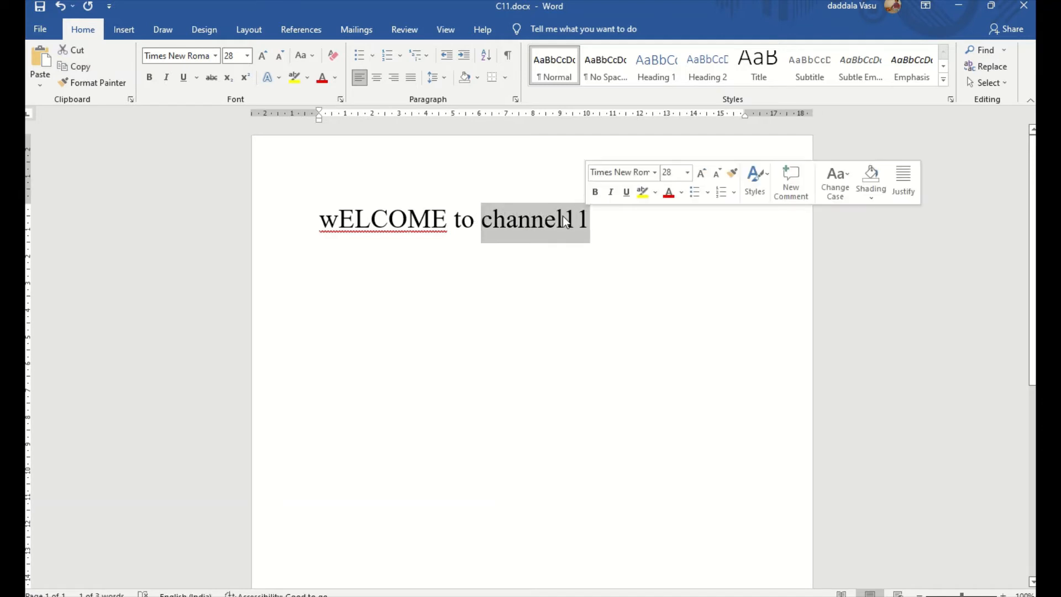
left_click(312, 56)
left_click(313, 107)
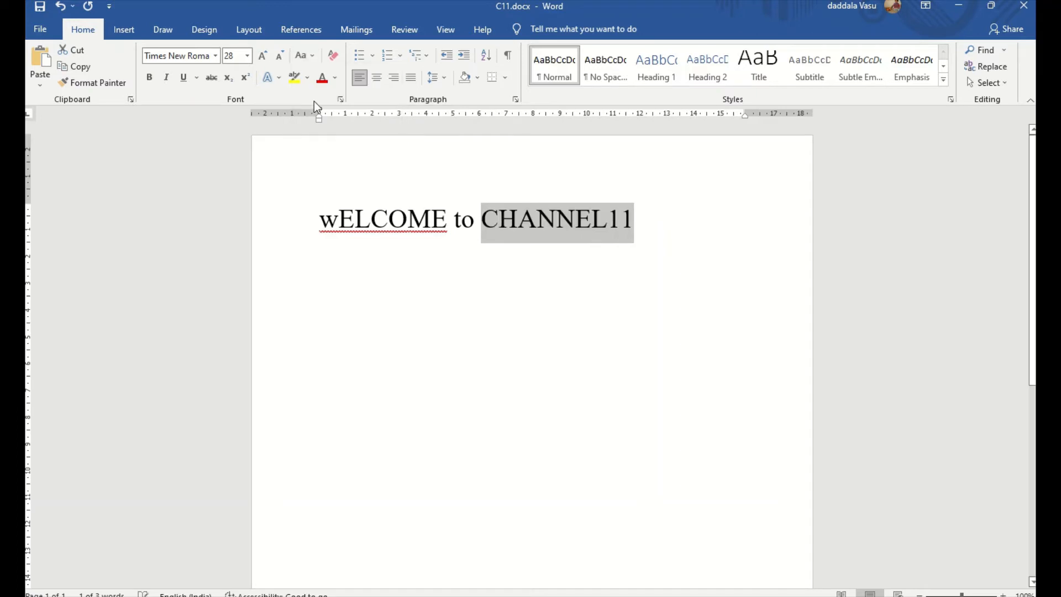
left_click(387, 207)
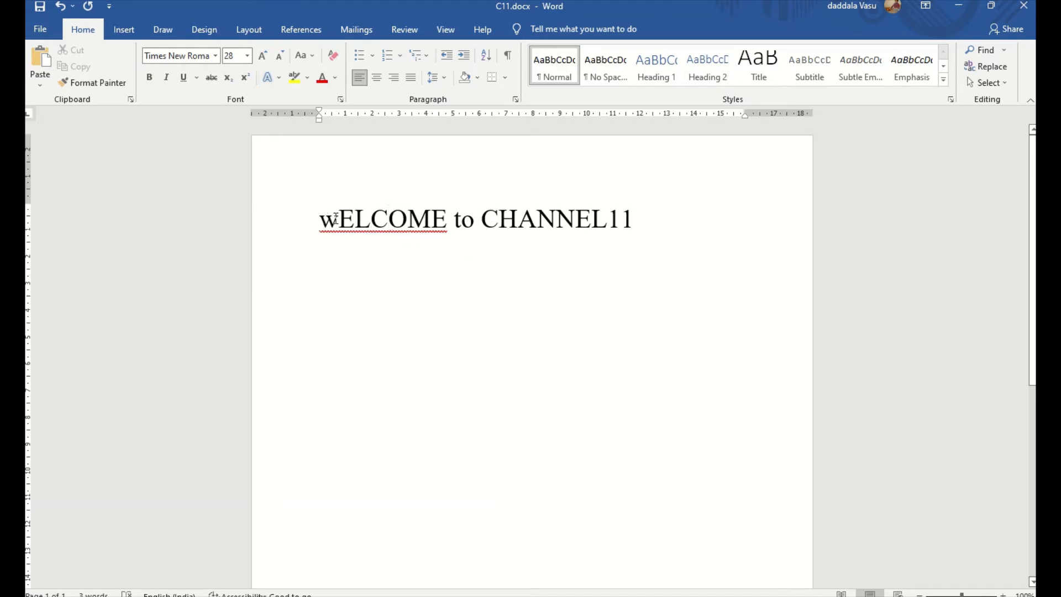
- Select the whole line, apply Sentence case and then Capitalize Each Word to it, and clear the selection
left_click_drag(321, 219, 644, 221)
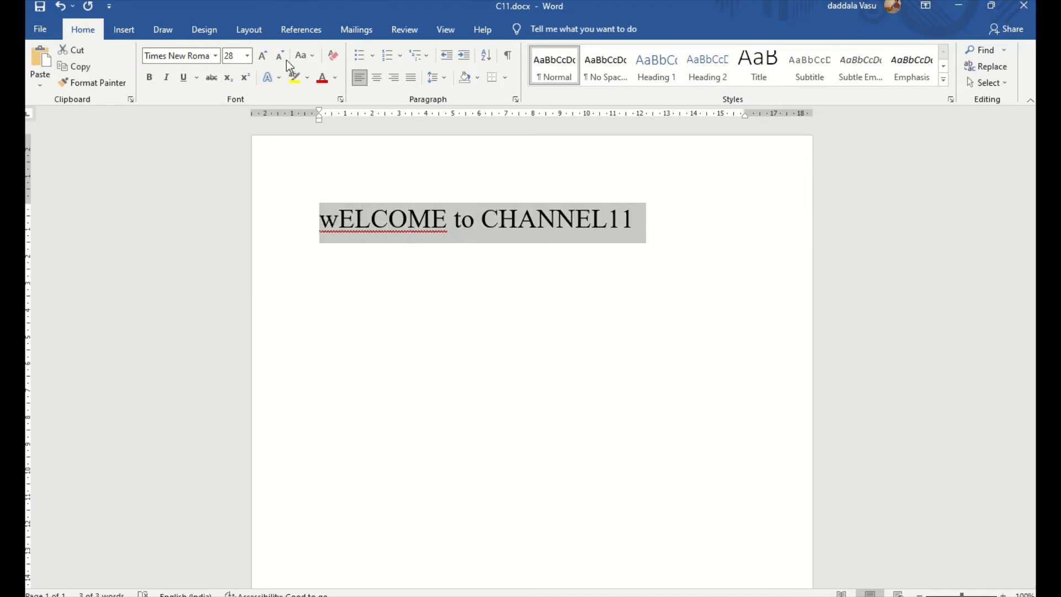
left_click(311, 60)
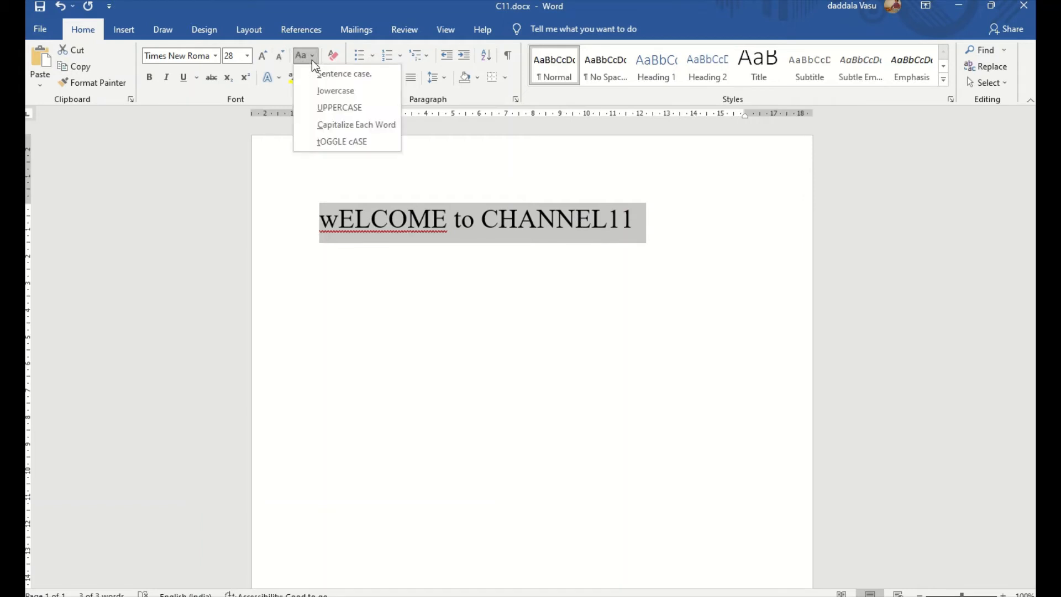
left_click(317, 71)
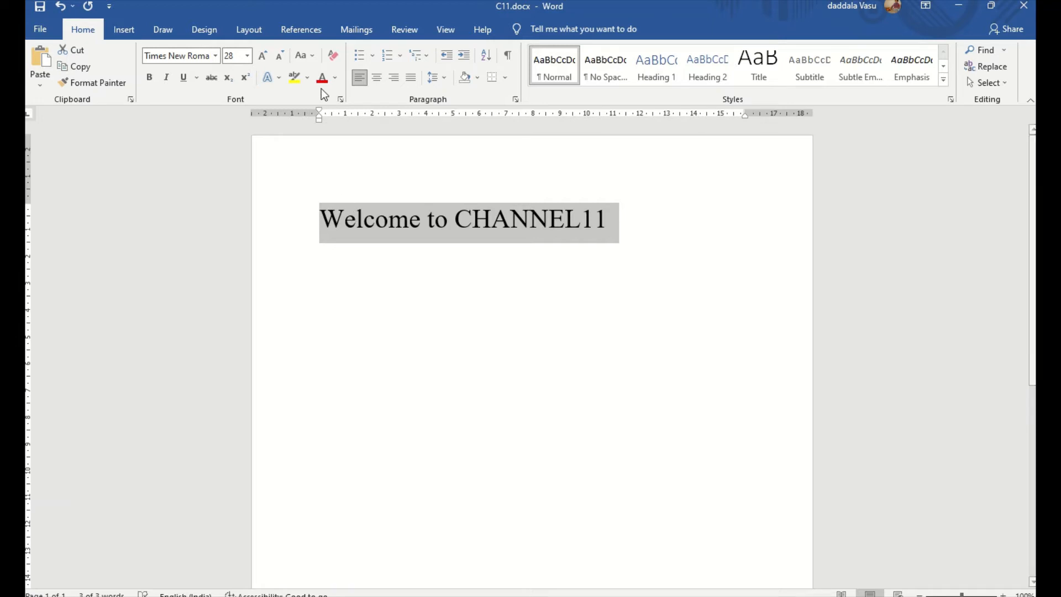
left_click(311, 57)
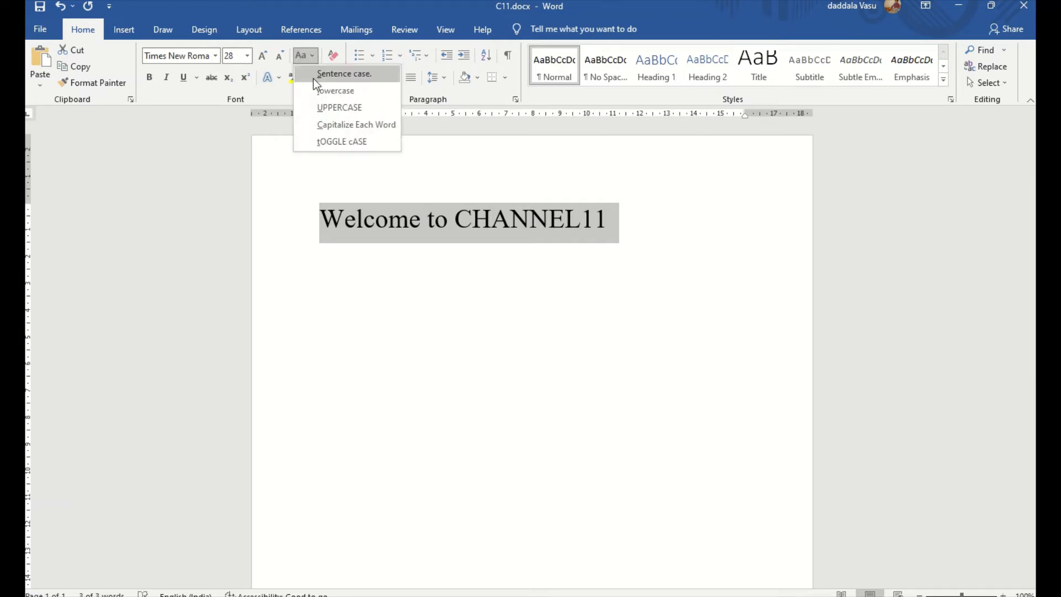
left_click(316, 124)
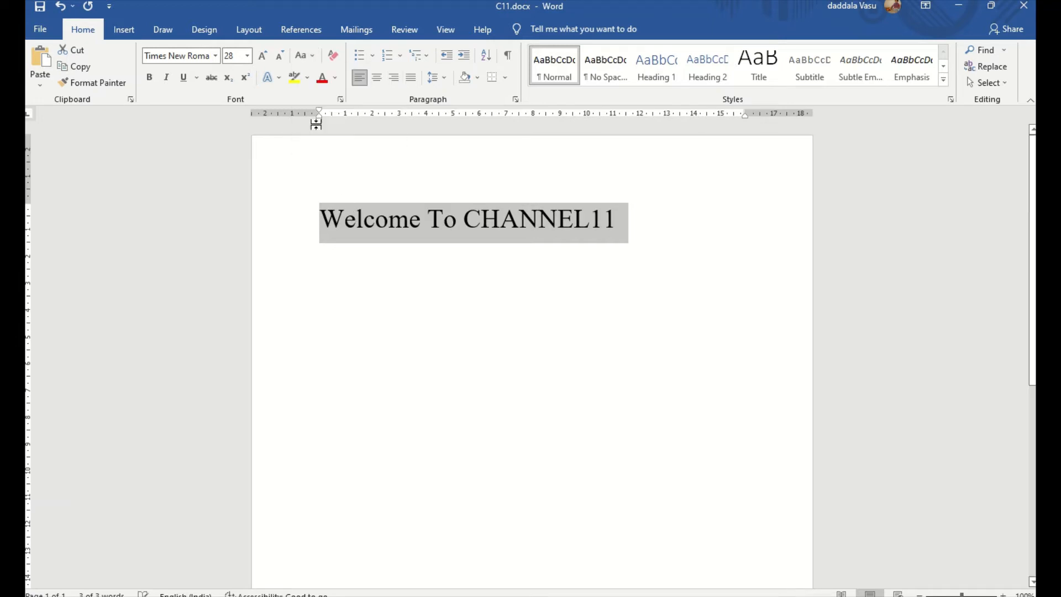
left_click(428, 226)
- Apply Capitalize Each Word to only the word "CHANNEL11" and clear the selection
double_click(500, 221)
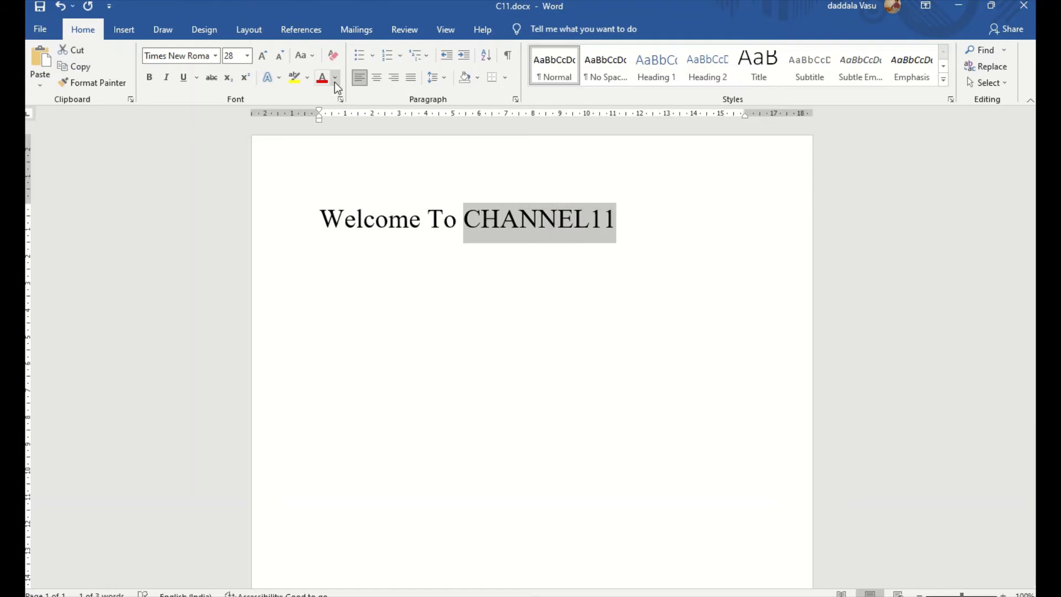
left_click(310, 58)
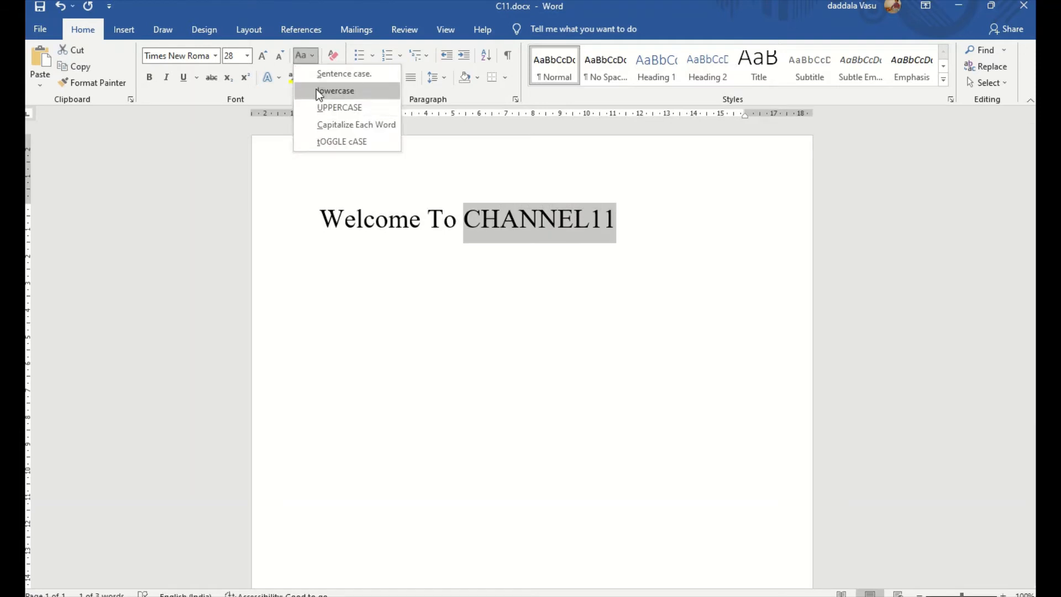
left_click(320, 125)
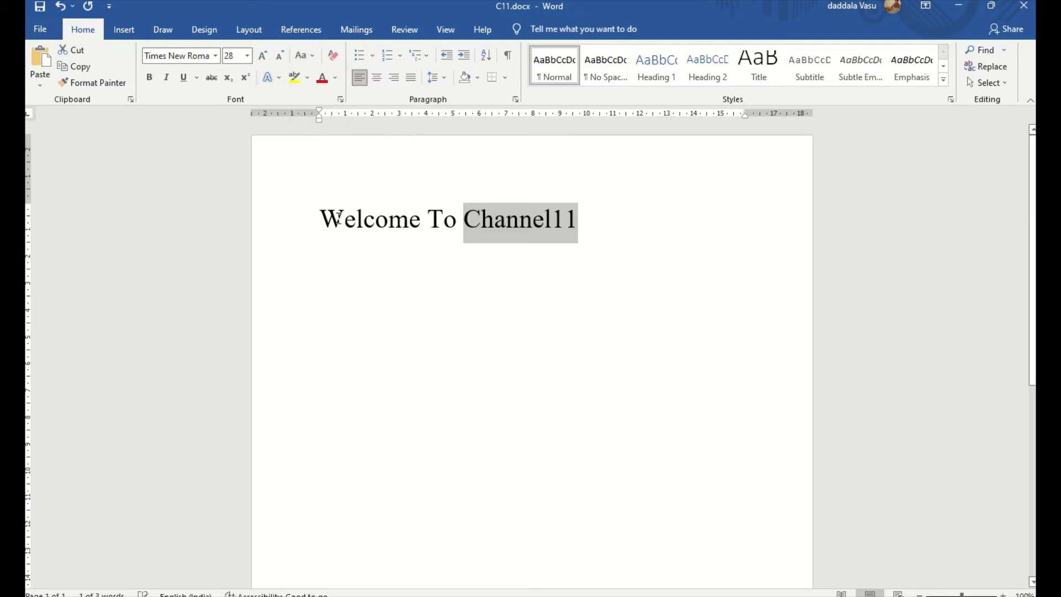
left_click(338, 215)
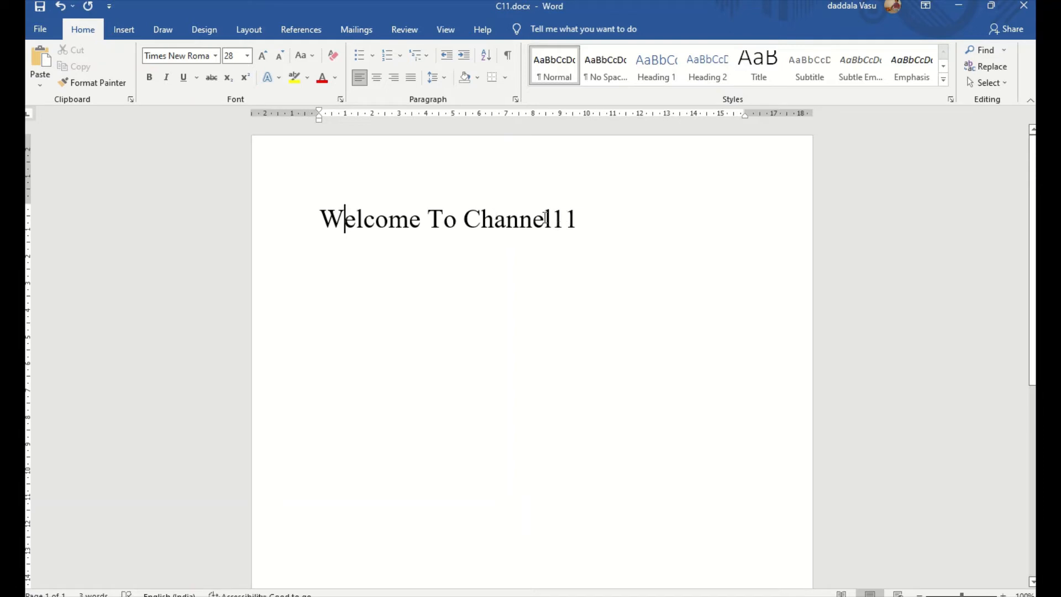
- Change only the letters "nn" in "Channel11" to UPPERCASE, then return them to lowercase
left_click_drag(506, 217, 532, 217)
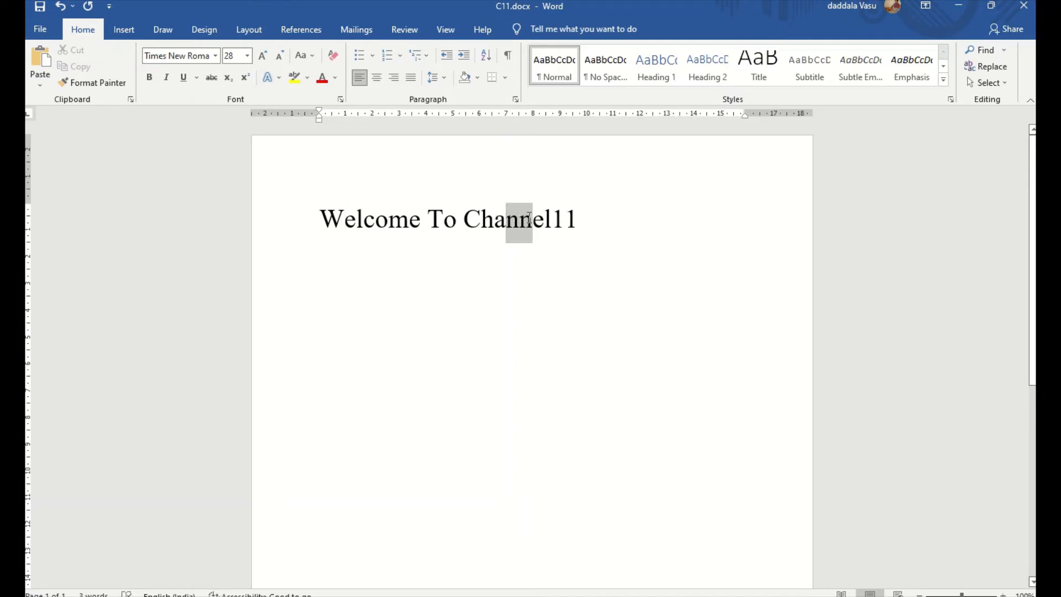
left_click(311, 59)
left_click(323, 108)
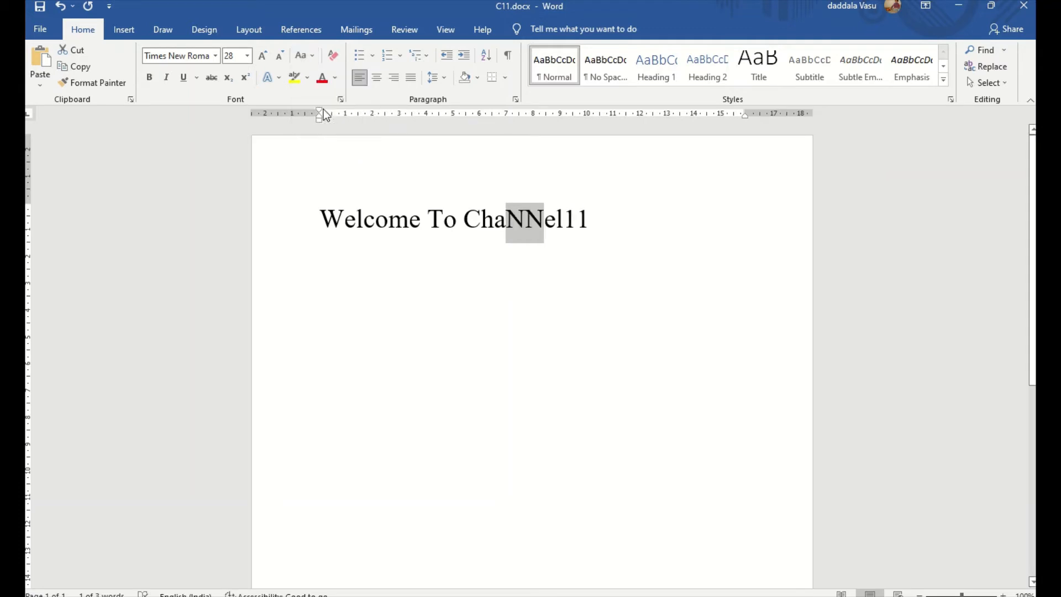
left_click(312, 55)
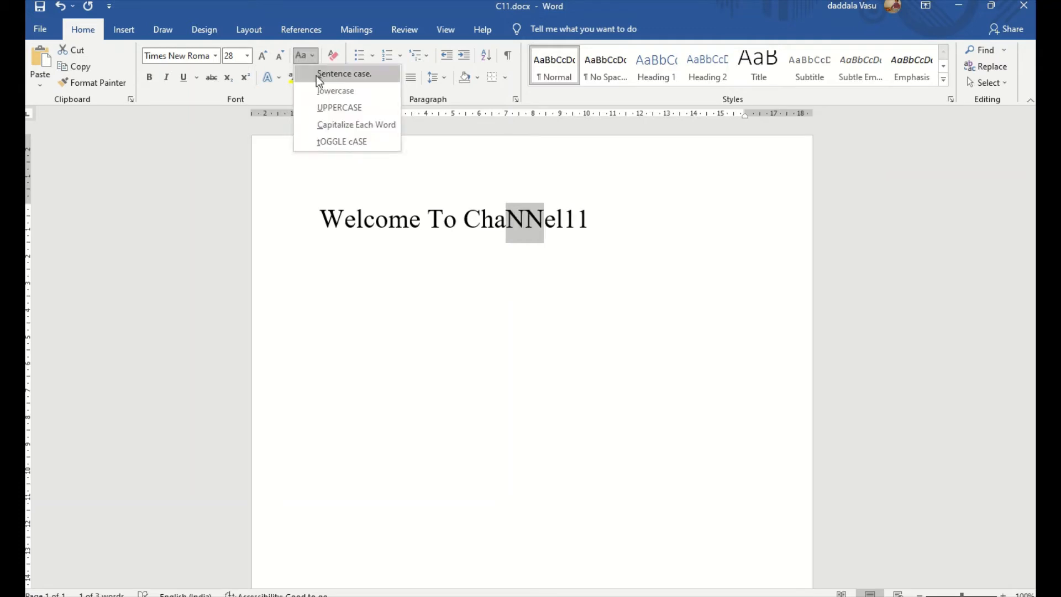
left_click(321, 108)
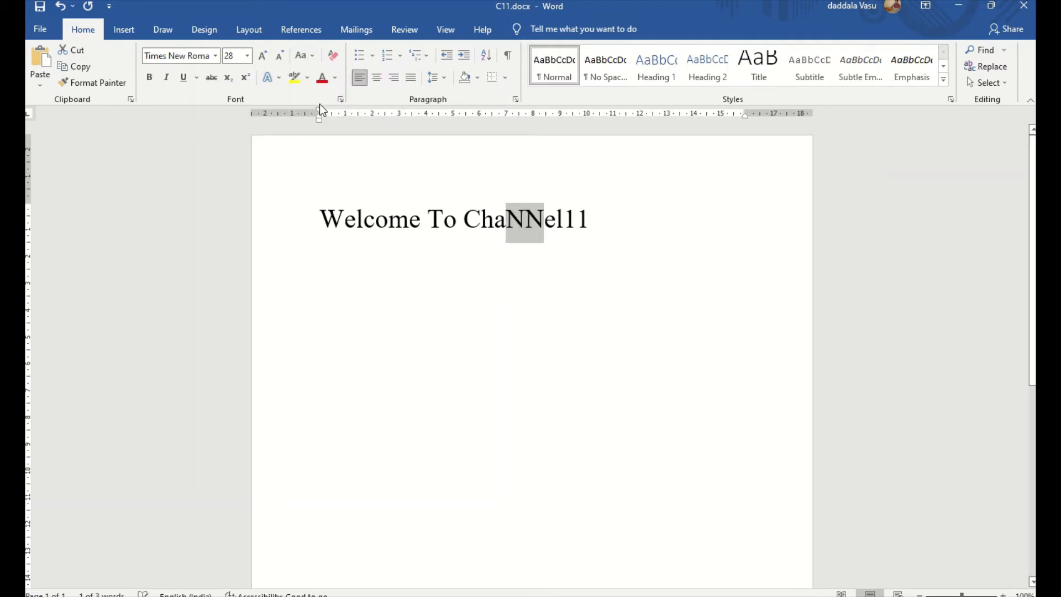
left_click(310, 58)
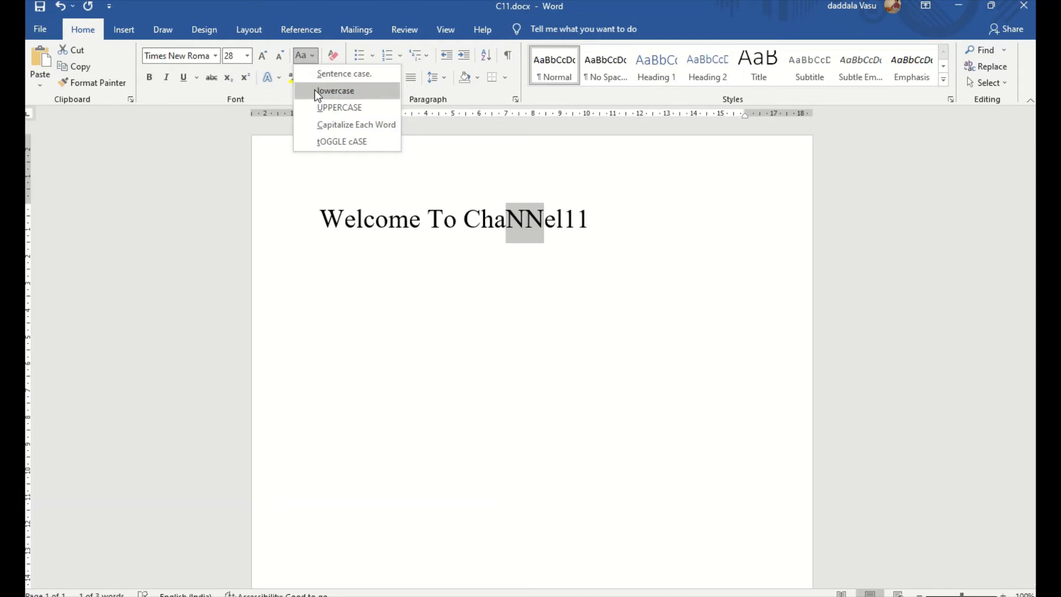
left_click(314, 90)
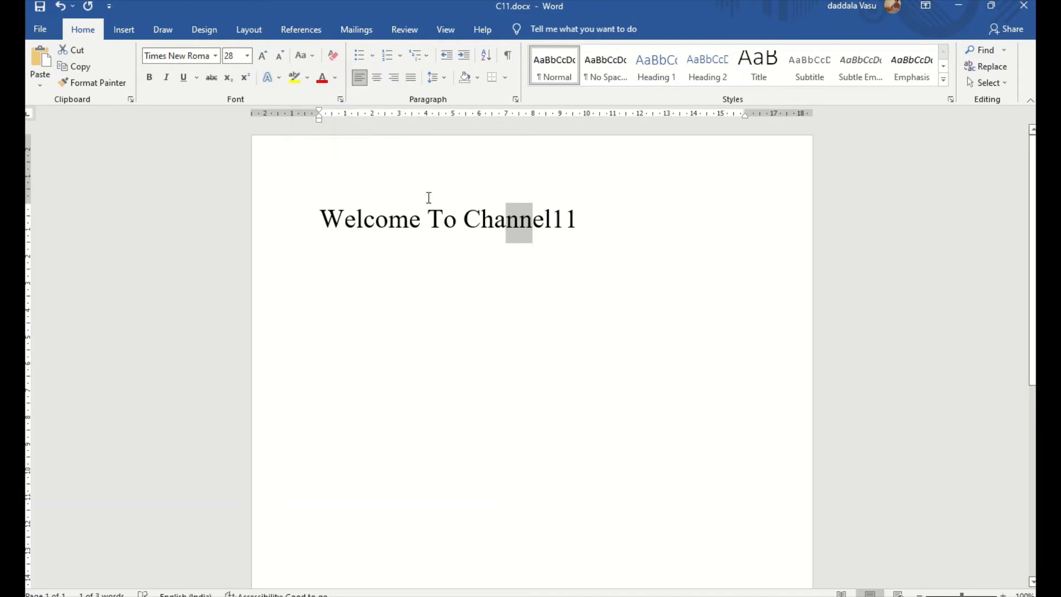
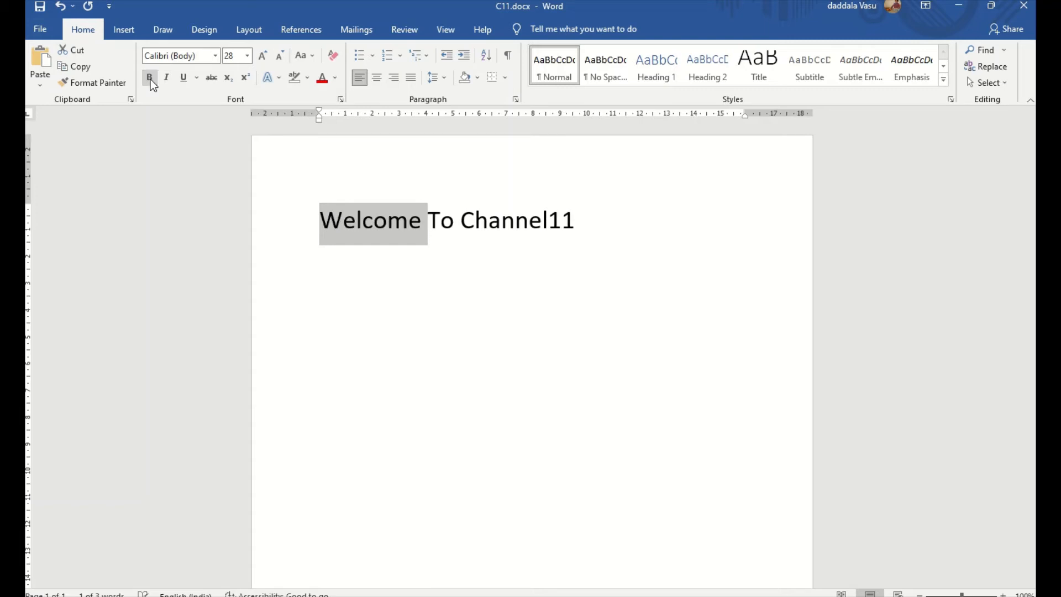
- Make the word "Welcome" bold and clear the selection
left_click(150, 78)
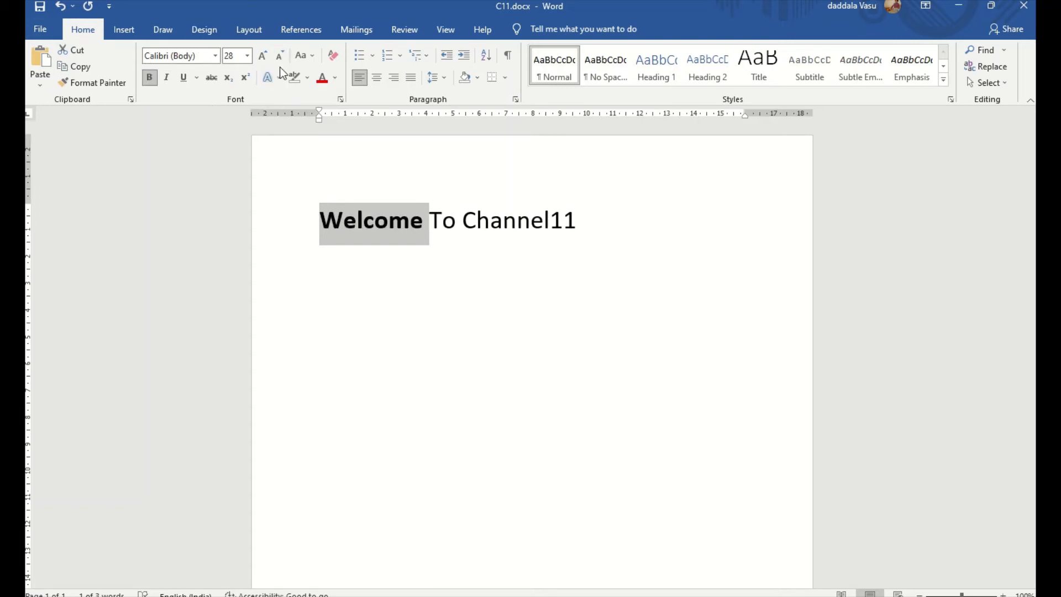
left_click(476, 215)
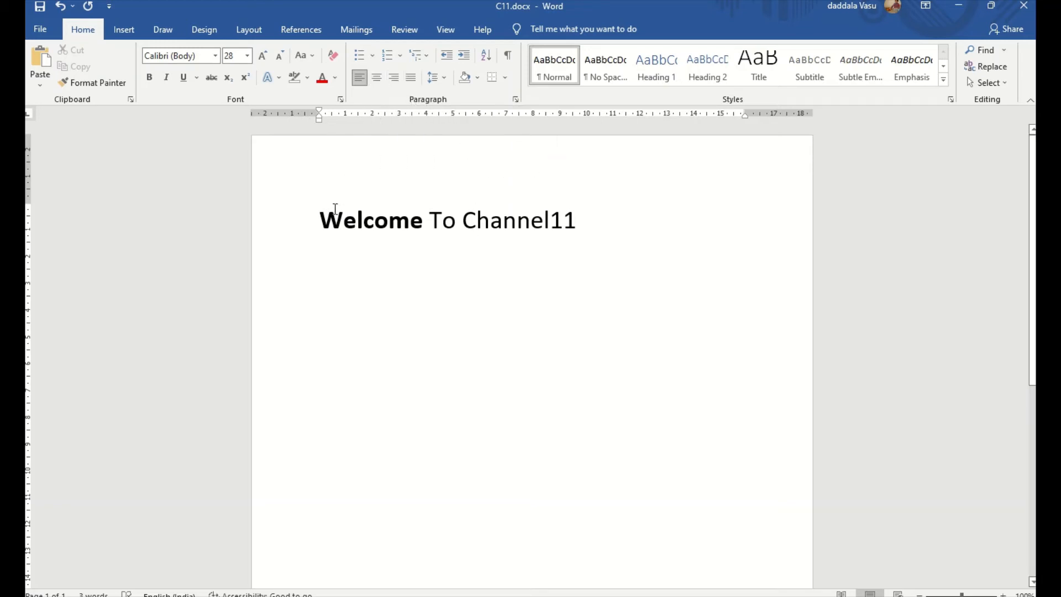
- Select the whole line, center it, return it to left alignment, align it right, and finally justify it
left_click_drag(320, 220, 591, 221)
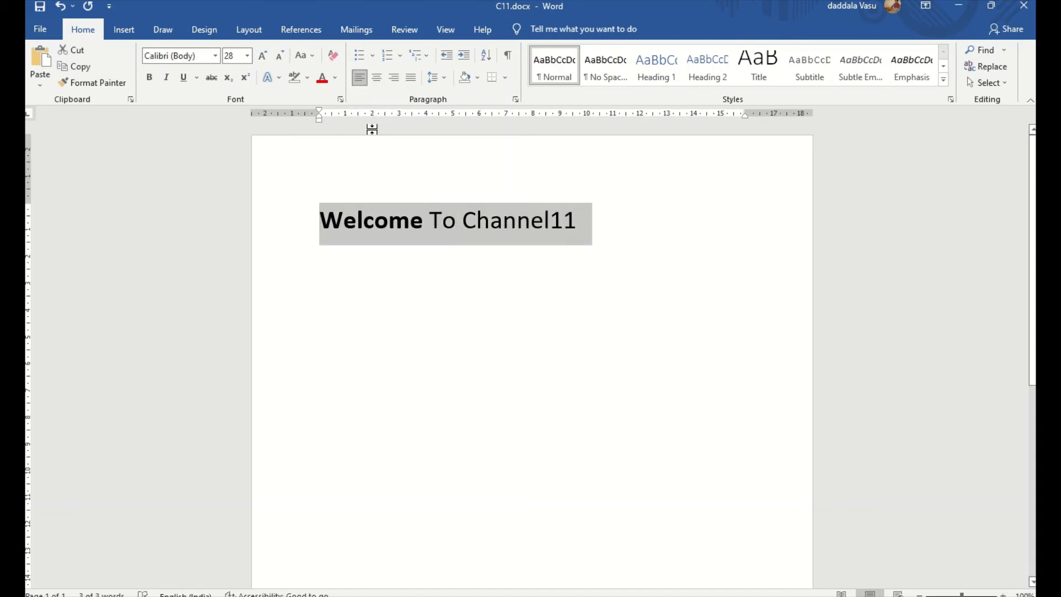
left_click(378, 87)
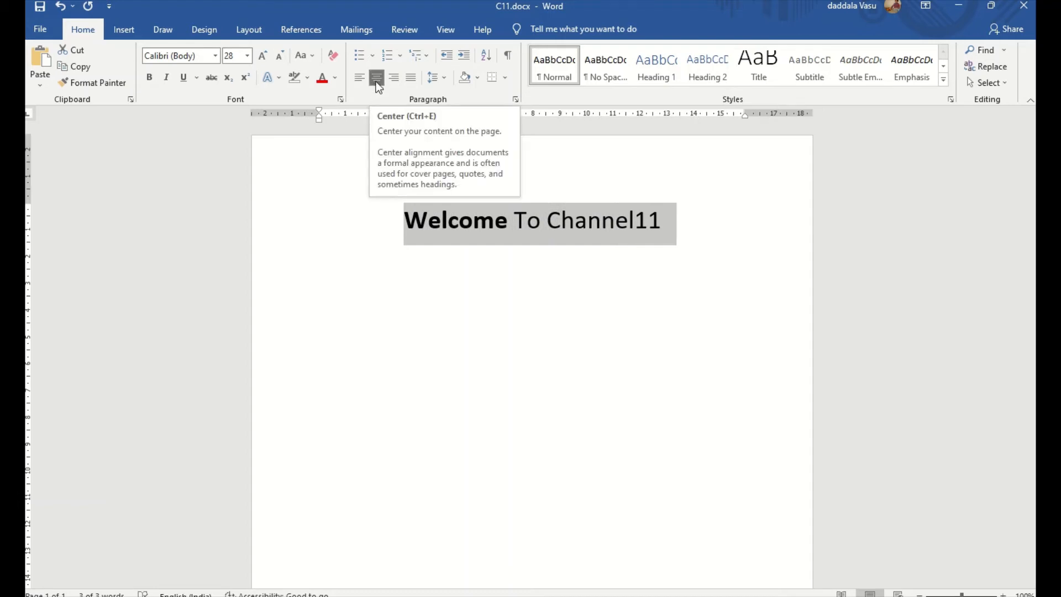
left_click(378, 88)
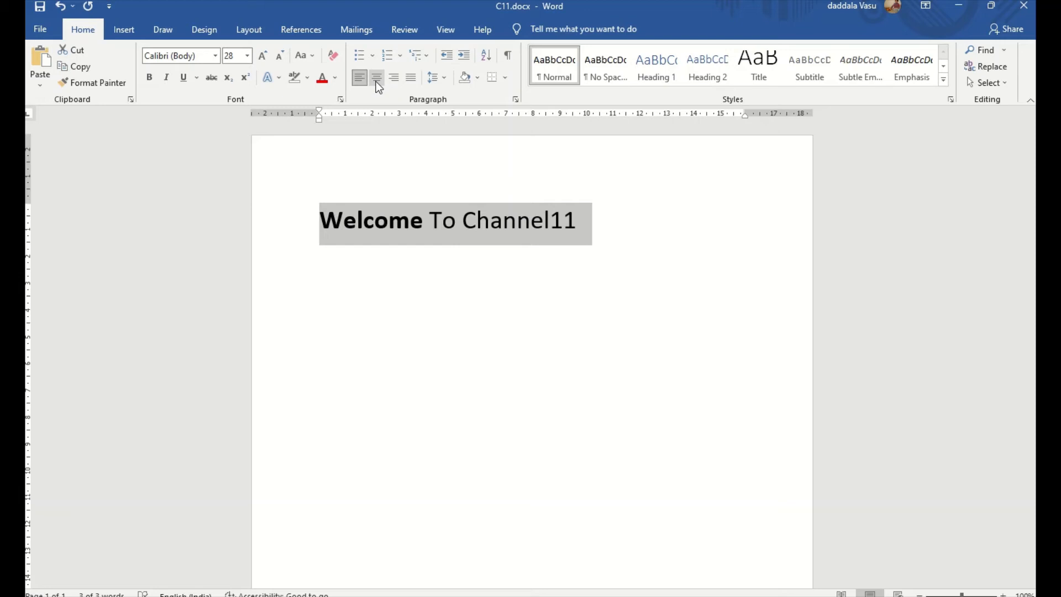
left_click(393, 81)
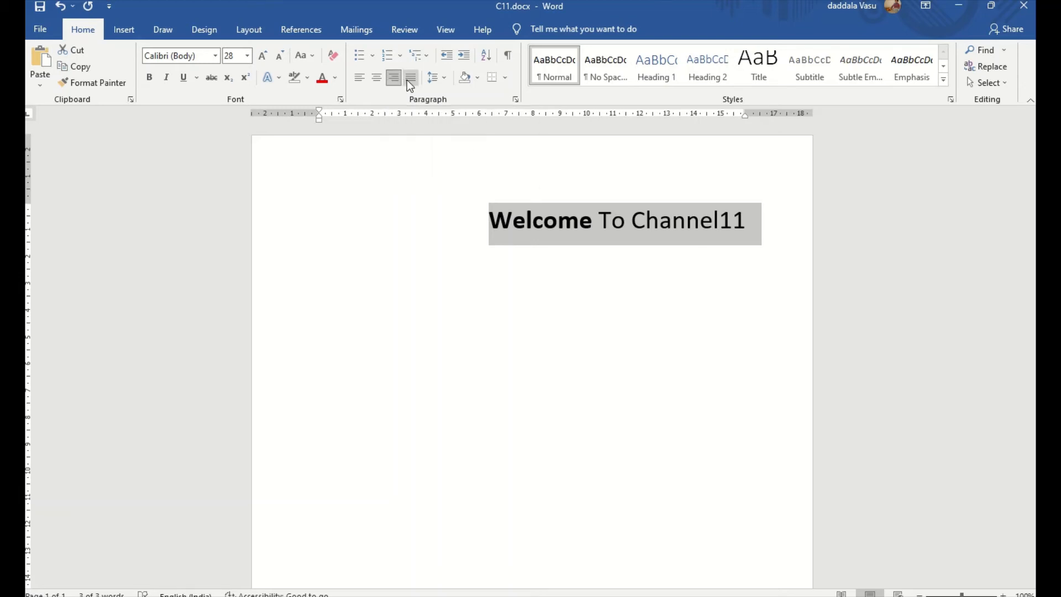
left_click(406, 79)
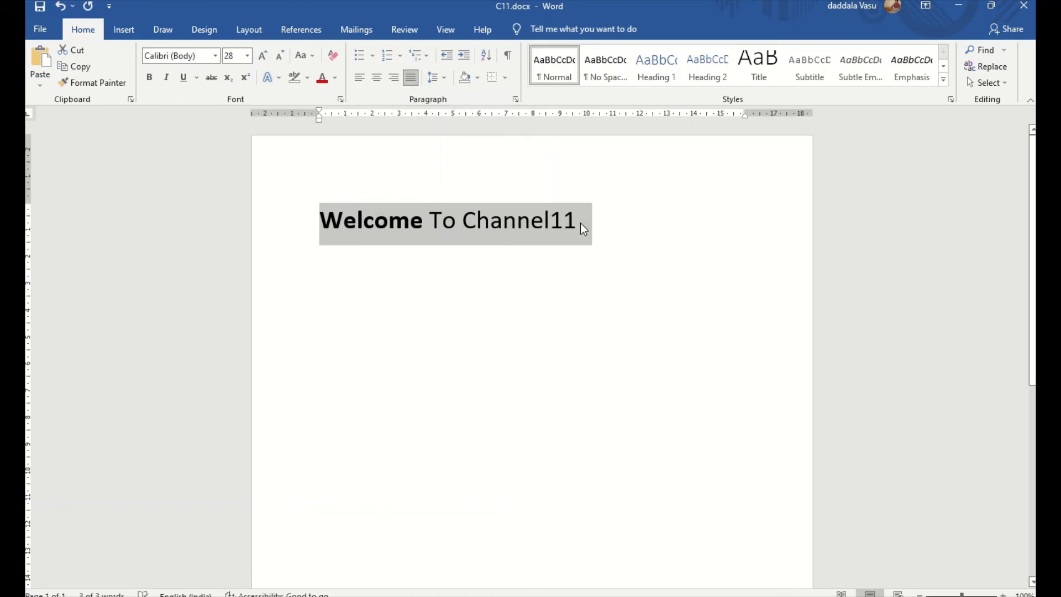
- Continue the line after "Channel11" with the text "How are you, I am fine doing good."
left_click(628, 219)
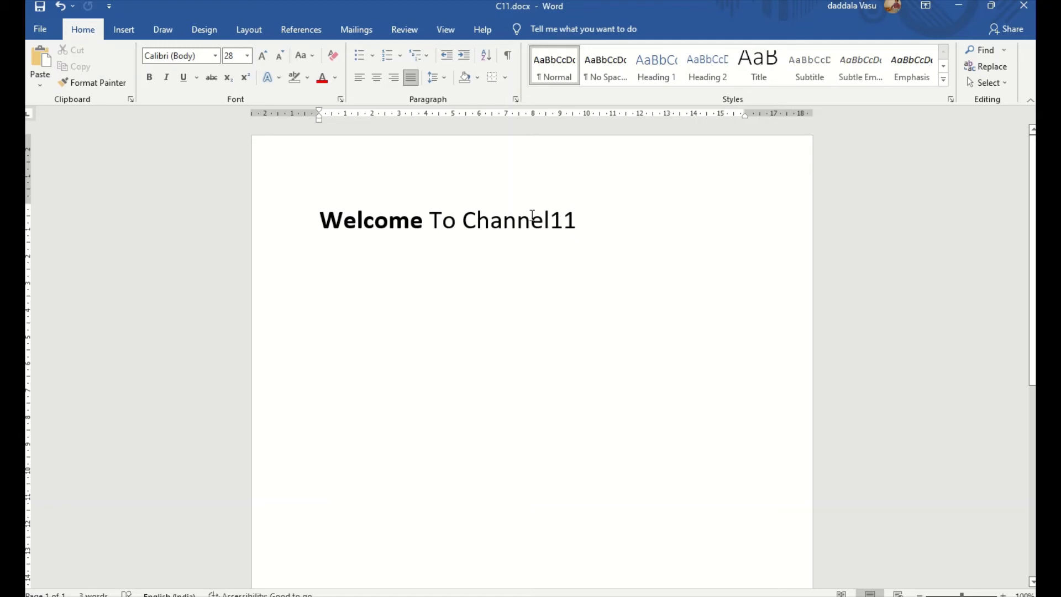
type("How are yu")
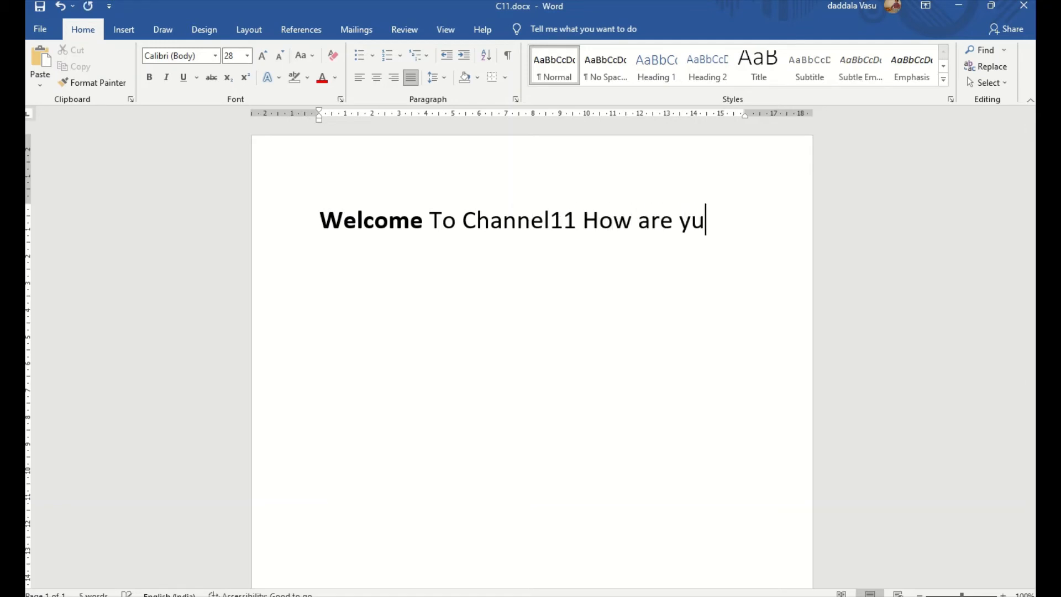
key("BackSpace")
key("BackSpace")
type("ou, O")
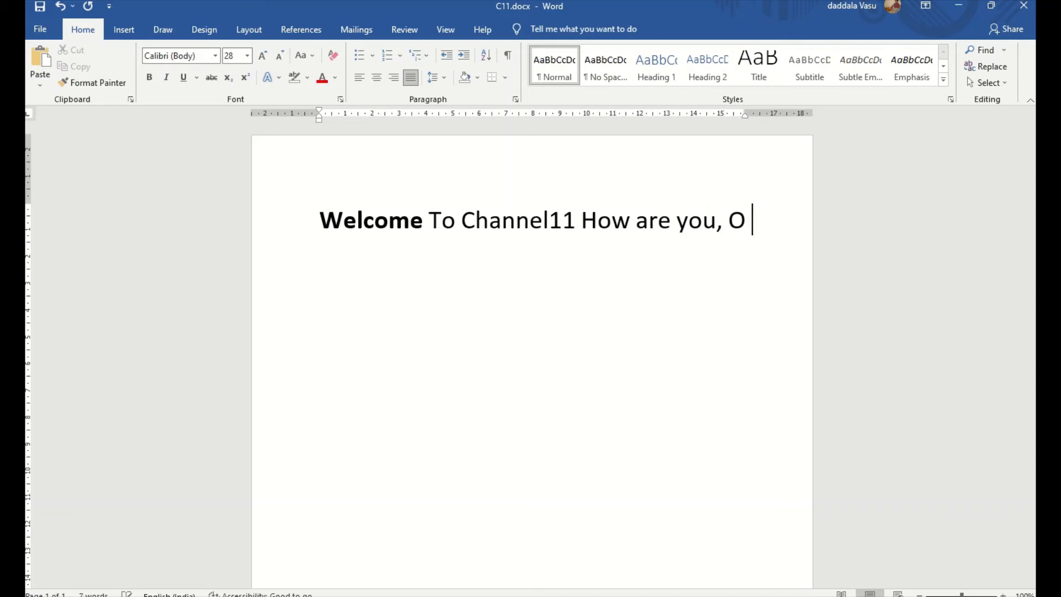
key("BackSpace")
key("BackSpace")
type("I am fine")
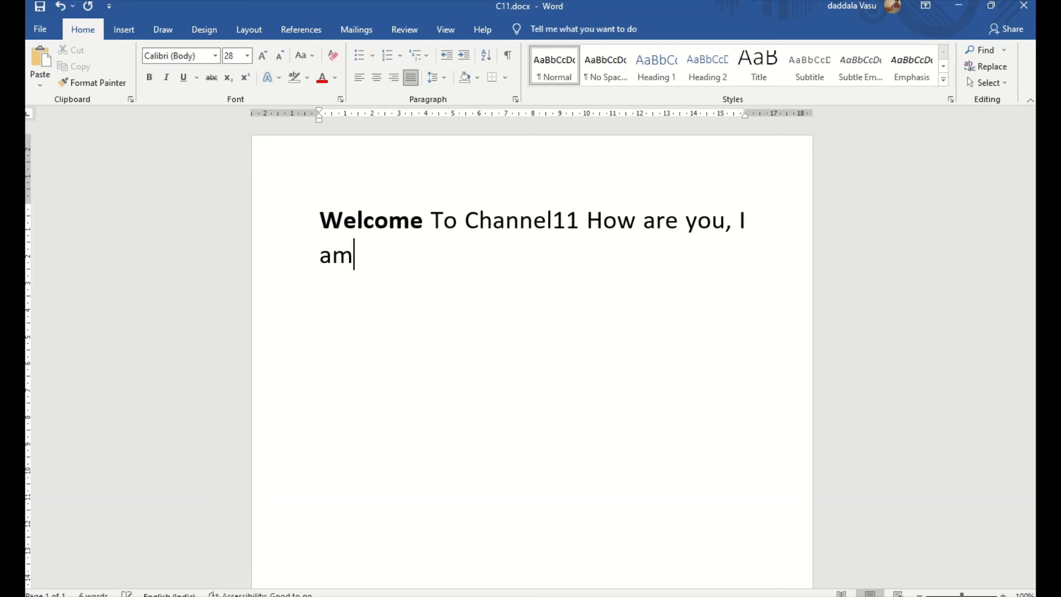
type(" doing go")
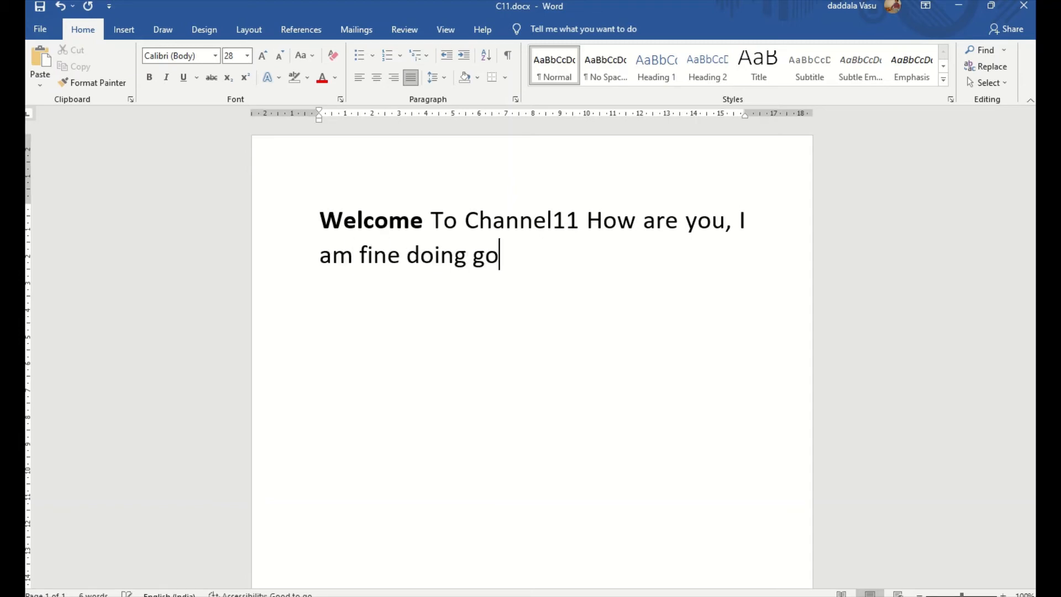
type("od.")
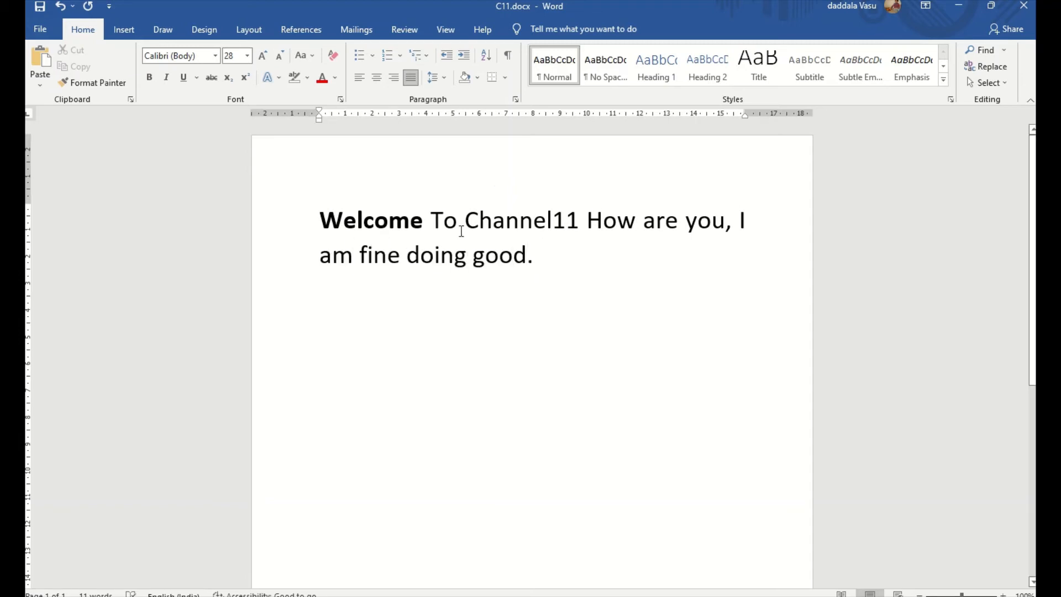
- Try left, center and right alignment on the two-line paragraph, then return it to Justify and clear the selection
left_click_drag(386, 232, 526, 256)
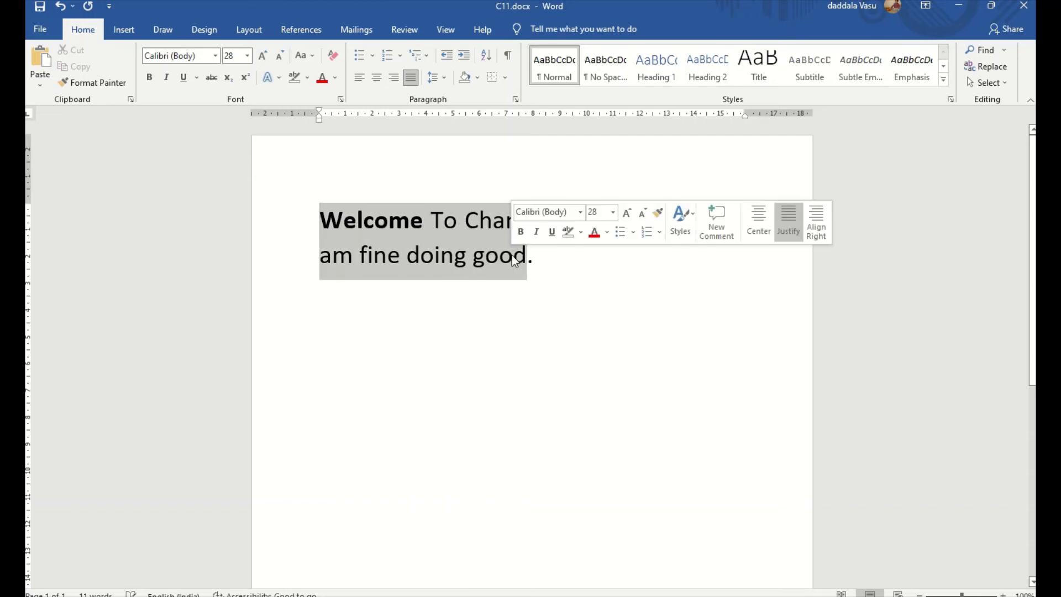
left_click(361, 82)
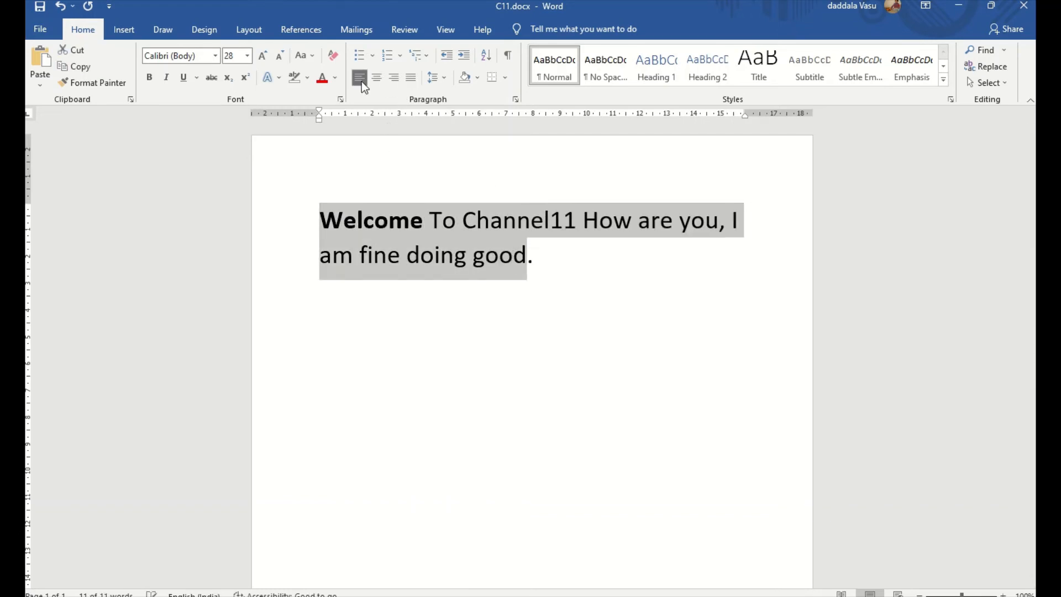
left_click(749, 228)
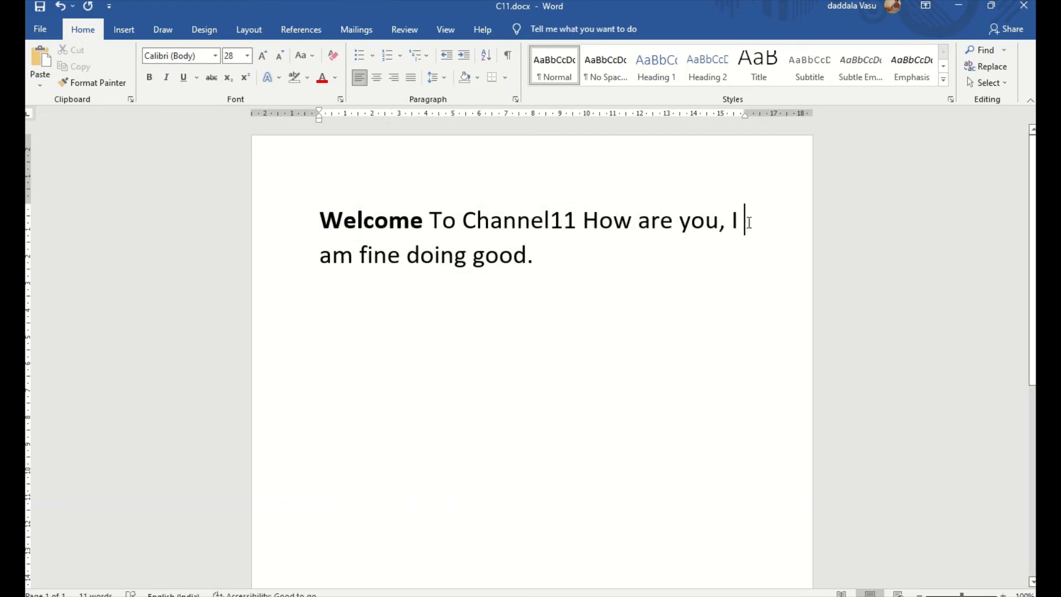
triple_click(350, 220)
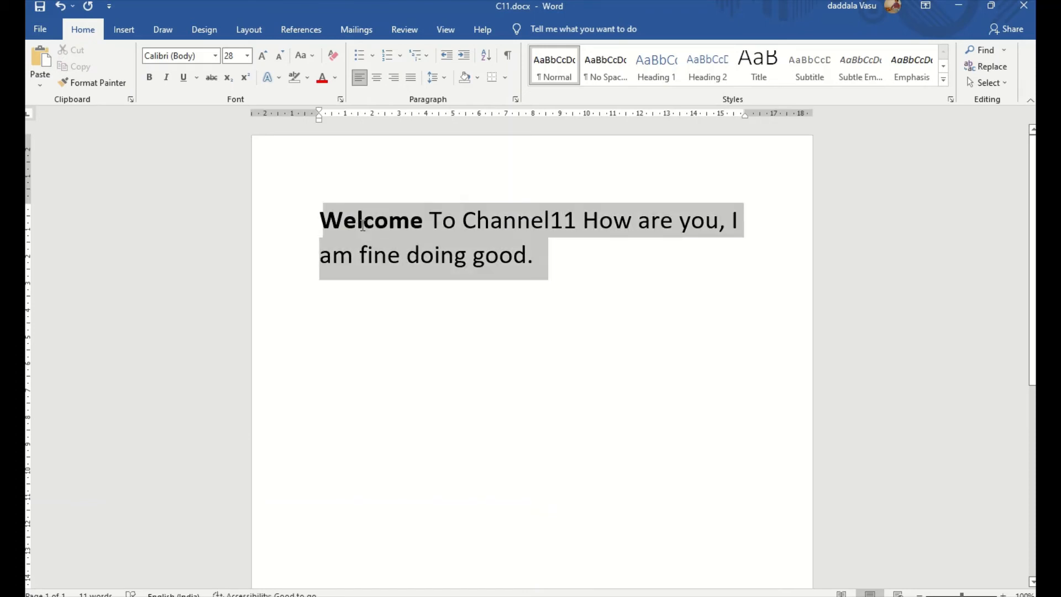
left_click(373, 78)
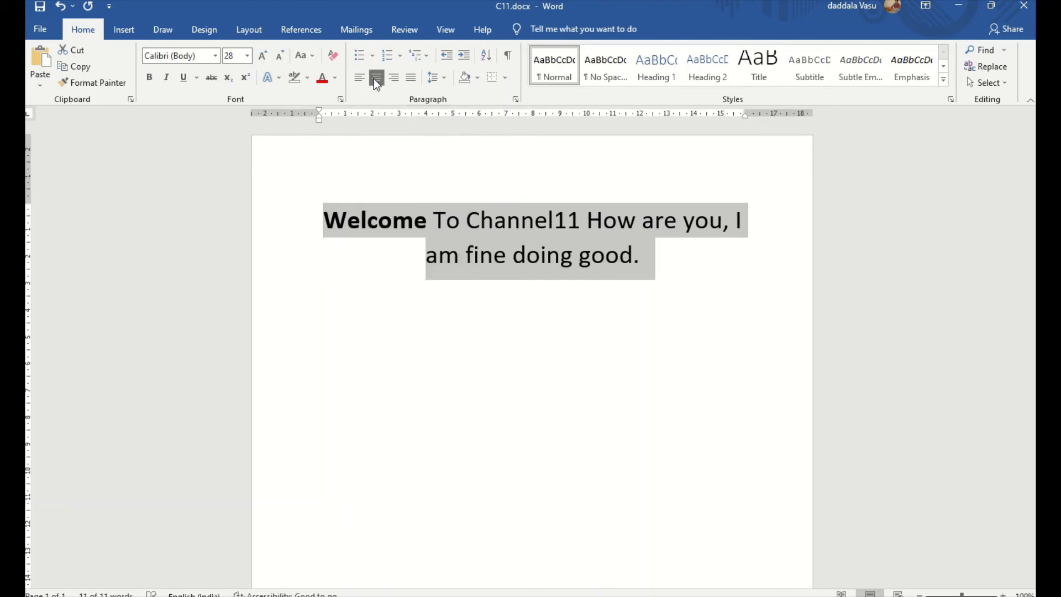
left_click(394, 82)
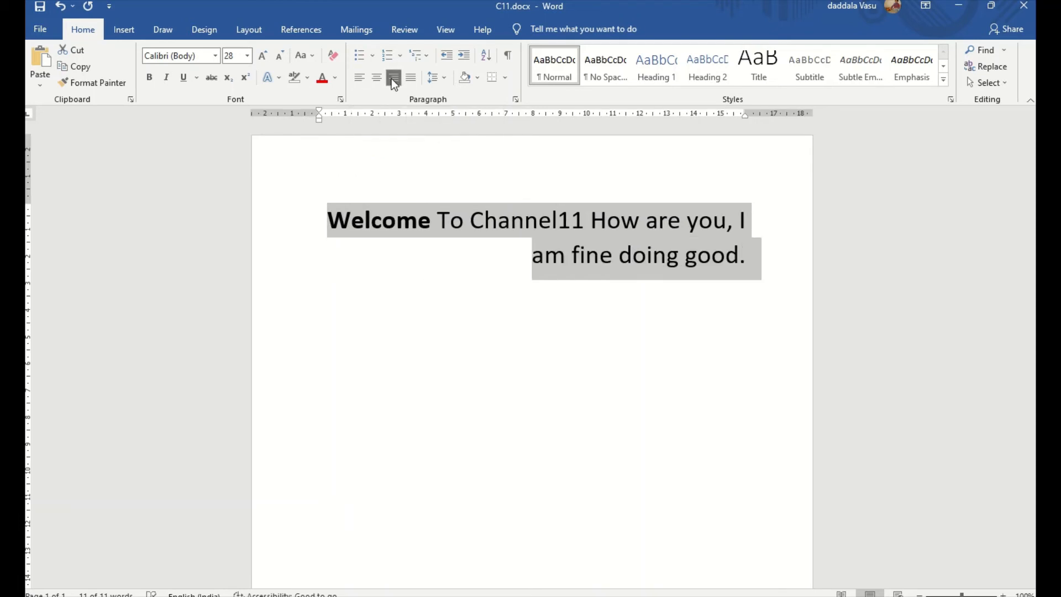
left_click(410, 78)
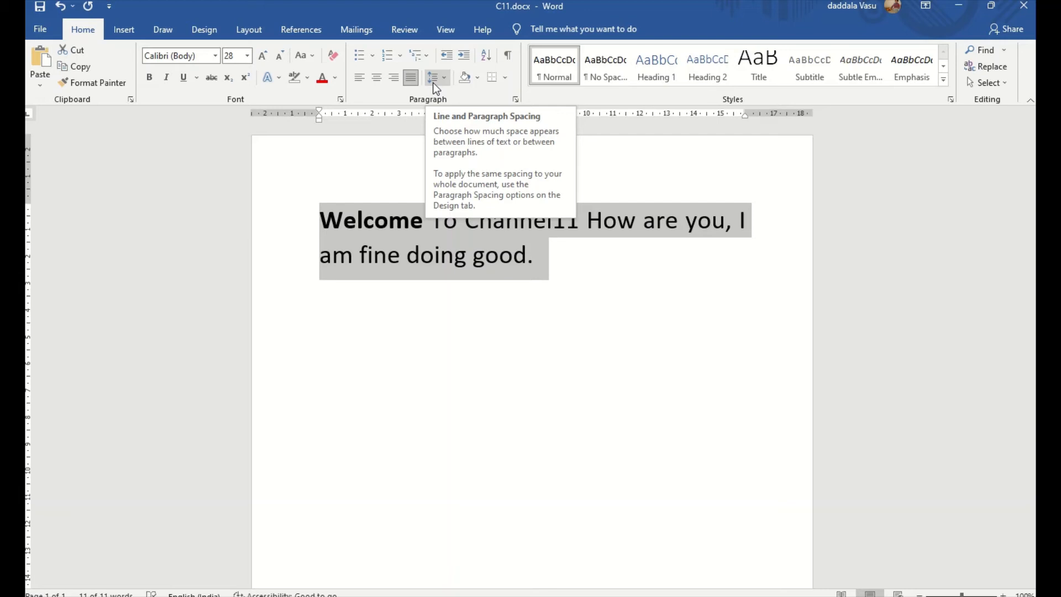
left_click(383, 243)
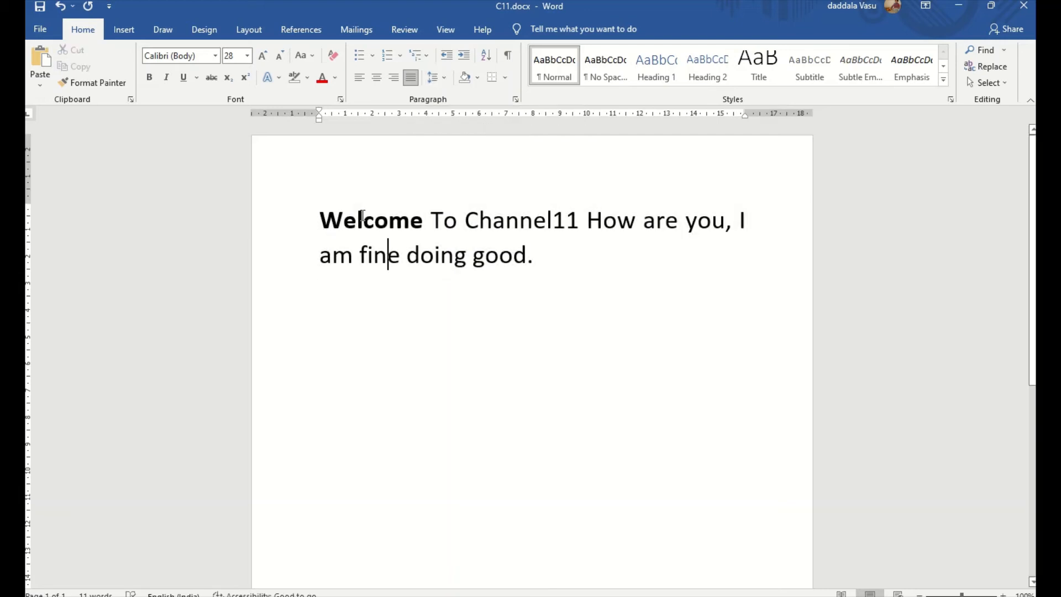
- Set the paragraph's line spacing to 1.0
left_click(441, 83)
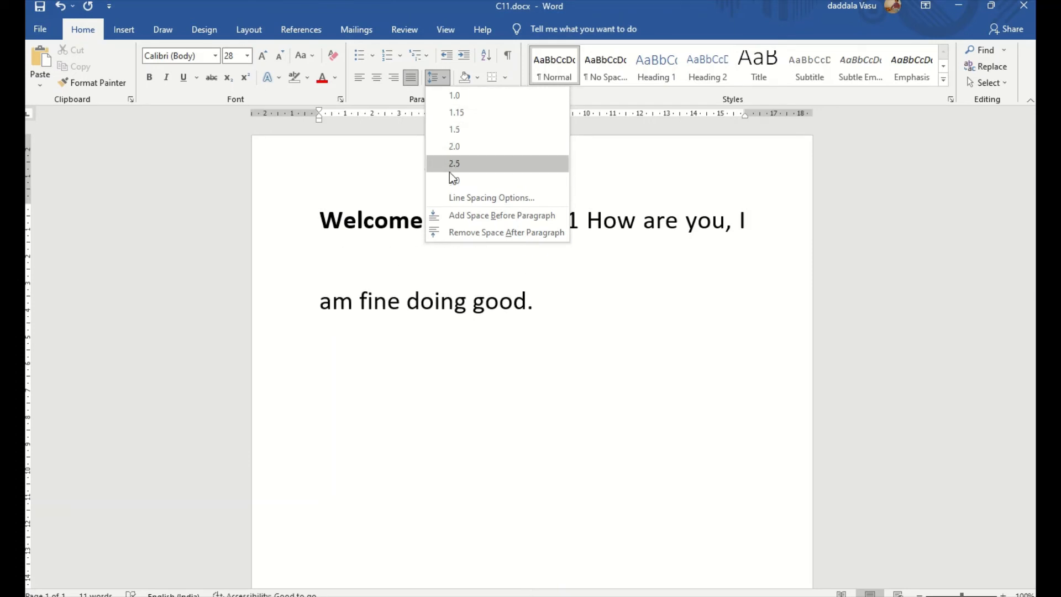
left_click(435, 95)
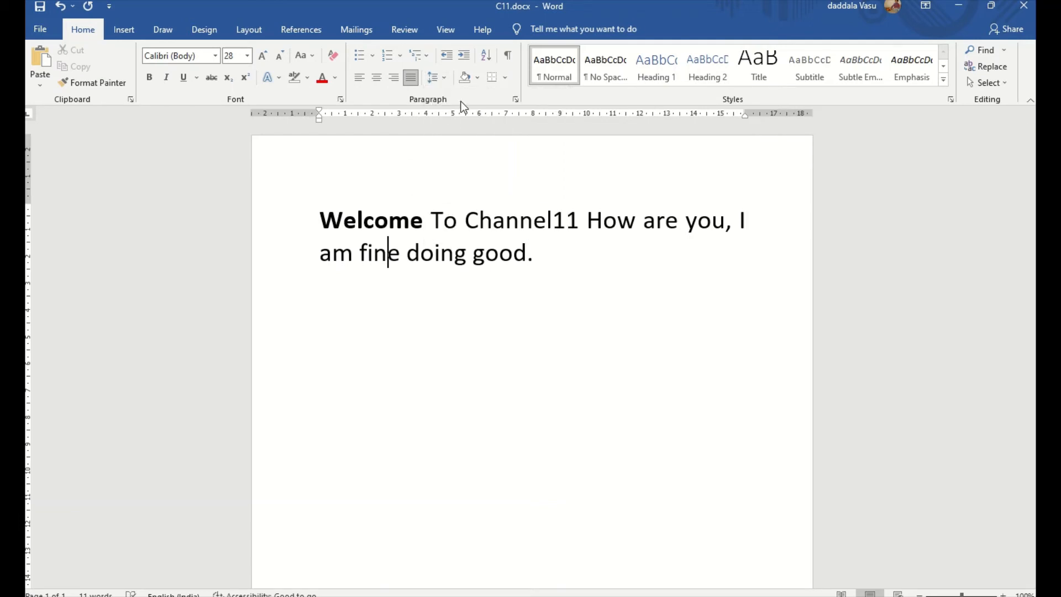
- Examine the shading colors and preview them on the text from "Welcome" to "good" without applying any
left_click(477, 80)
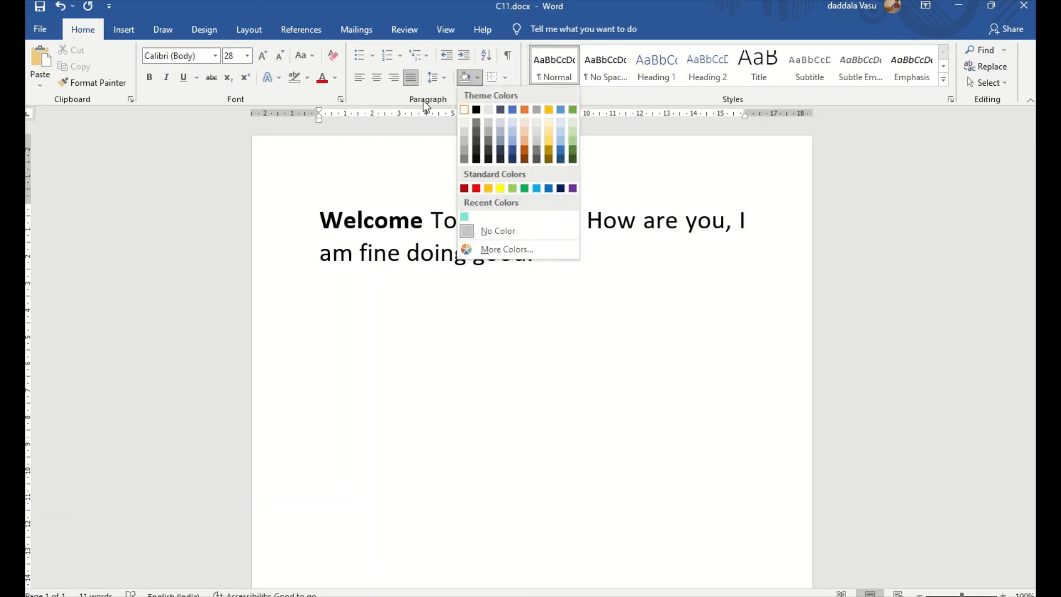
left_click(389, 275)
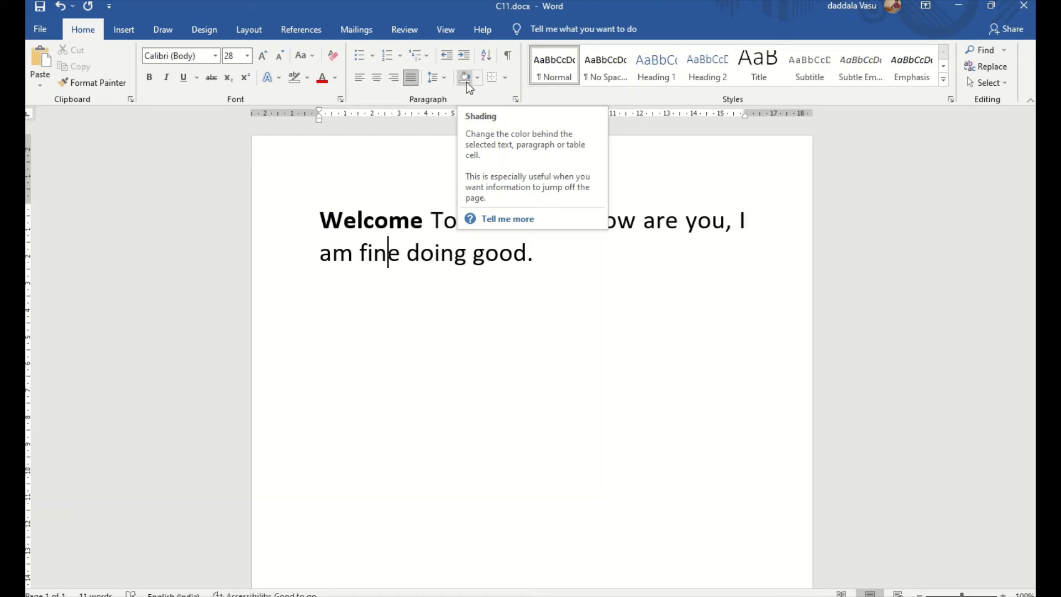
left_click(357, 221)
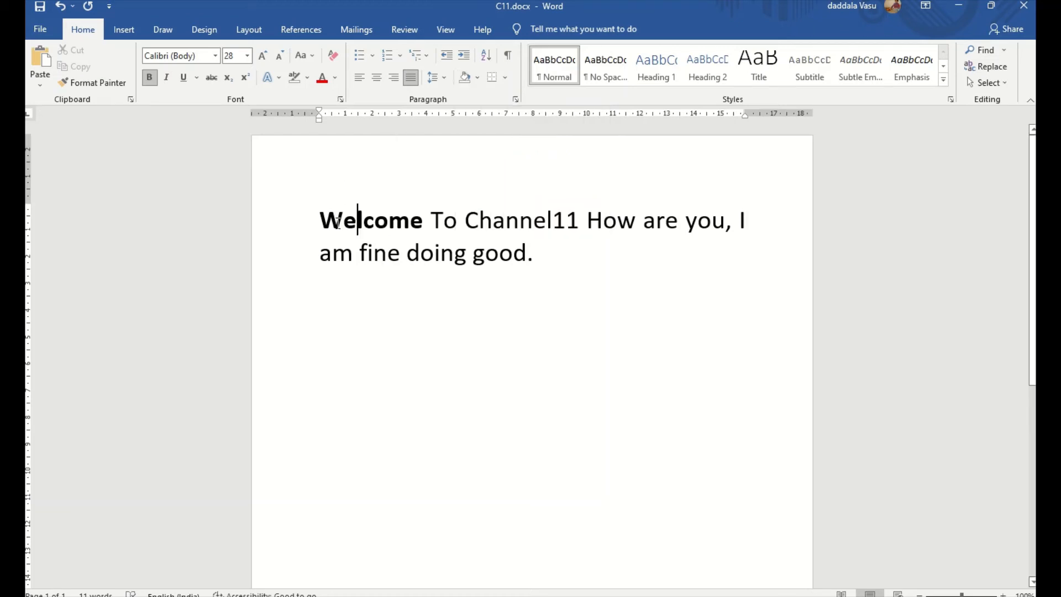
left_click_drag(319, 221, 499, 238)
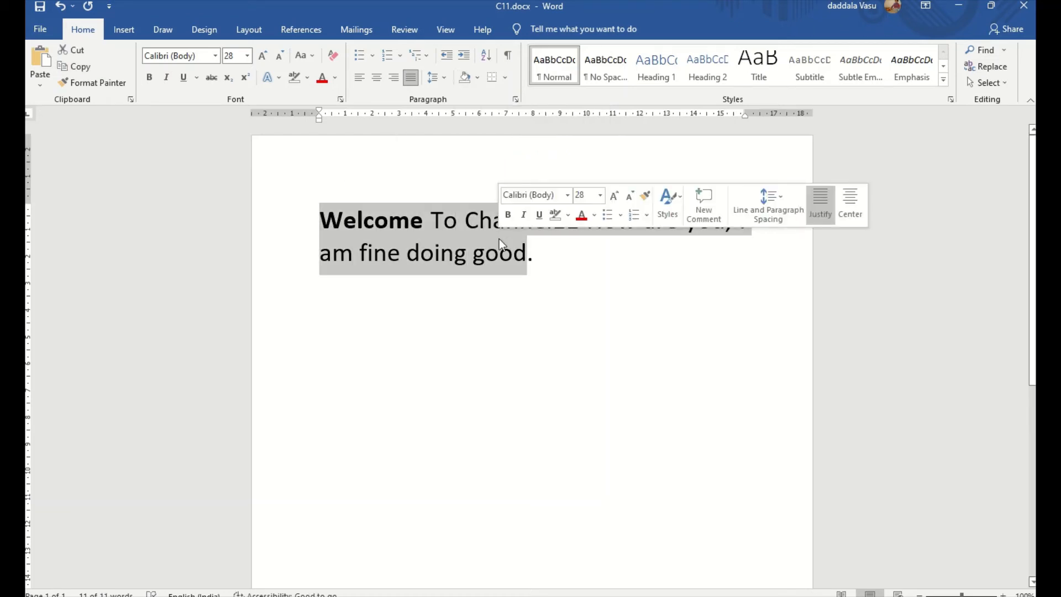
left_click(478, 78)
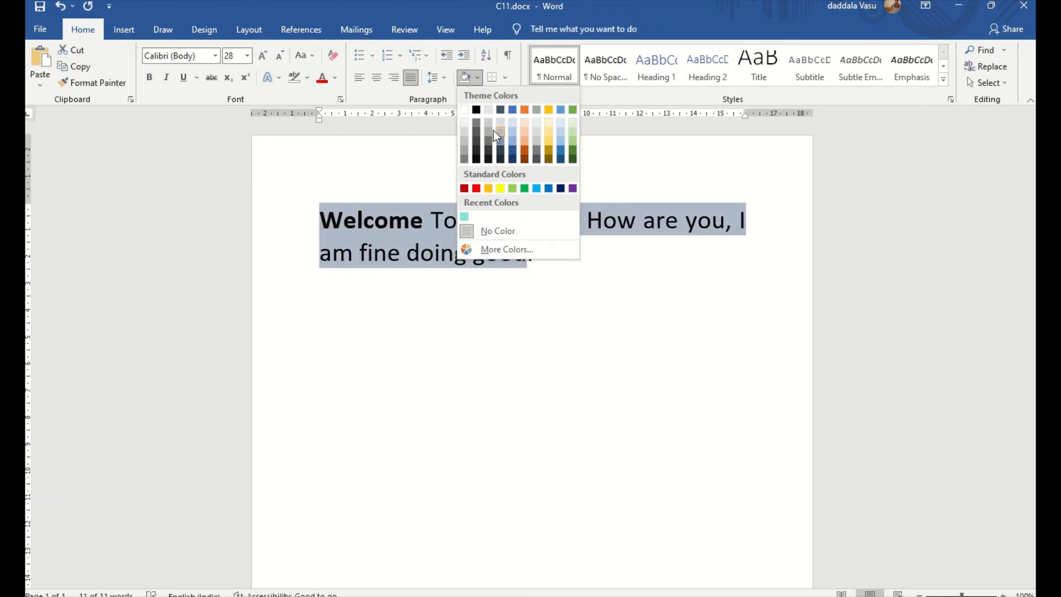
left_click(403, 222)
left_click(443, 220)
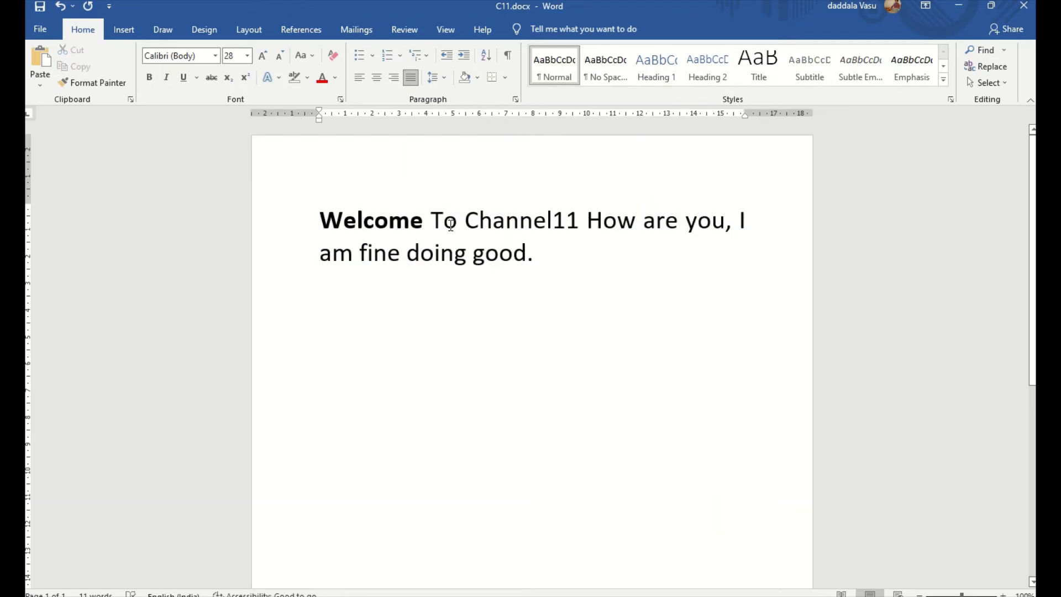
- Shade only the word "To" with a dark shade from the black theme colors and clear the selection
double_click(444, 220)
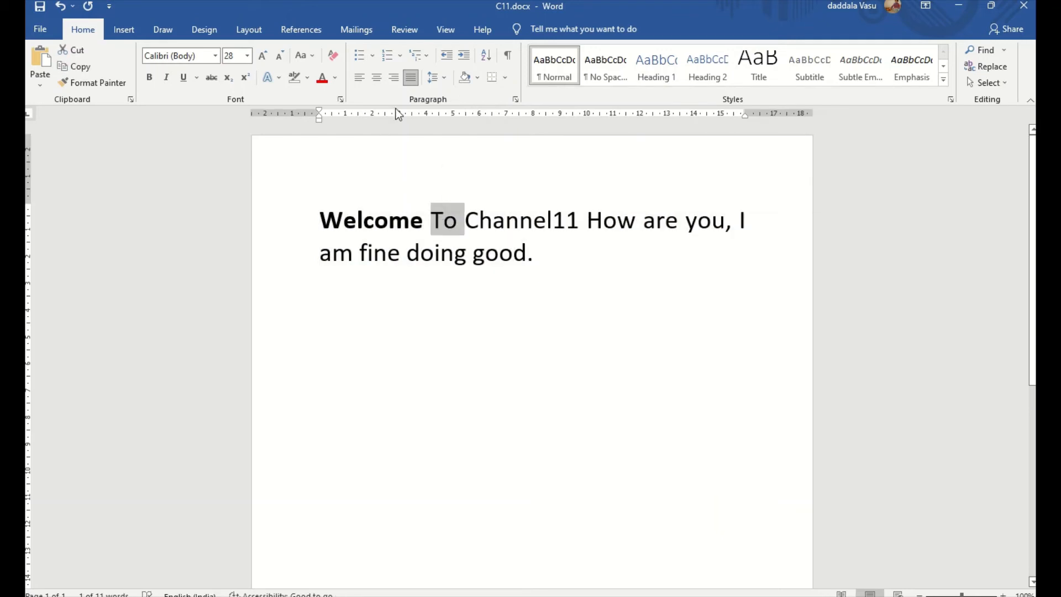
left_click(477, 78)
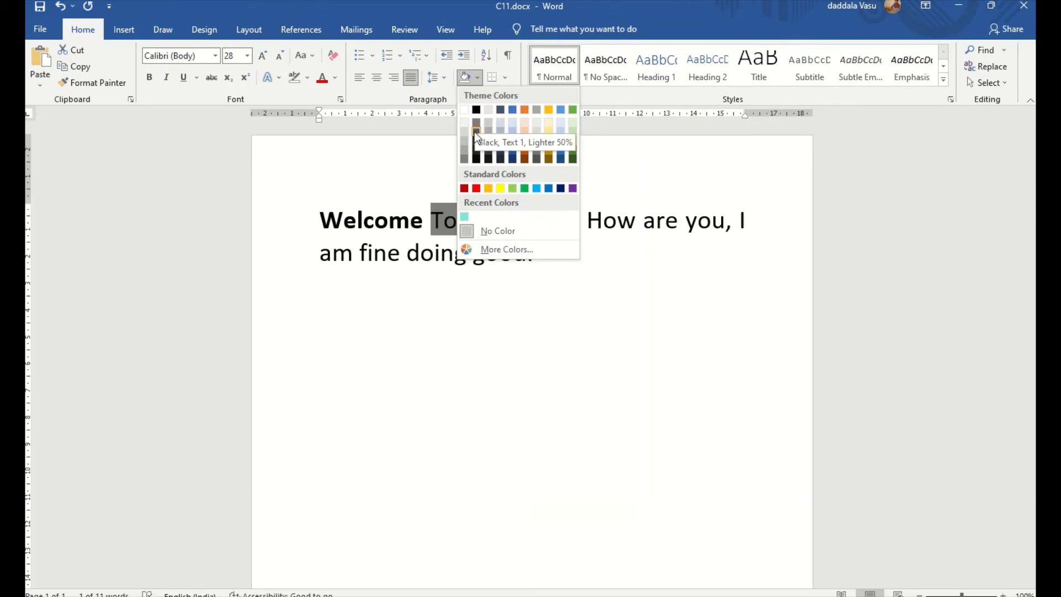
left_click(474, 150)
left_click(407, 255)
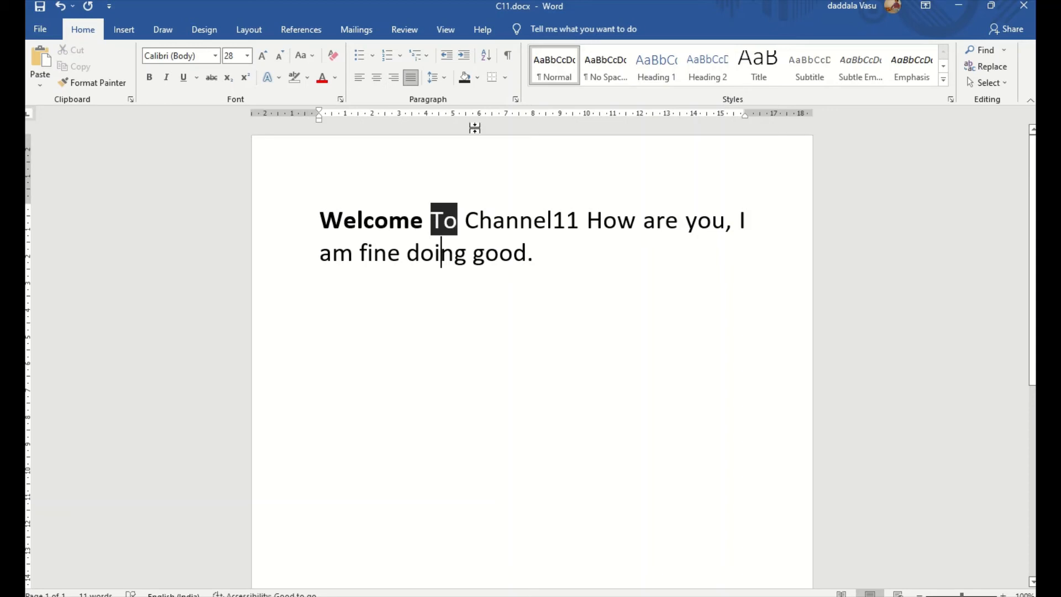
- Apply the Bottom Border option to the text from "Welcome" through "good"
left_click_drag(320, 221, 506, 240)
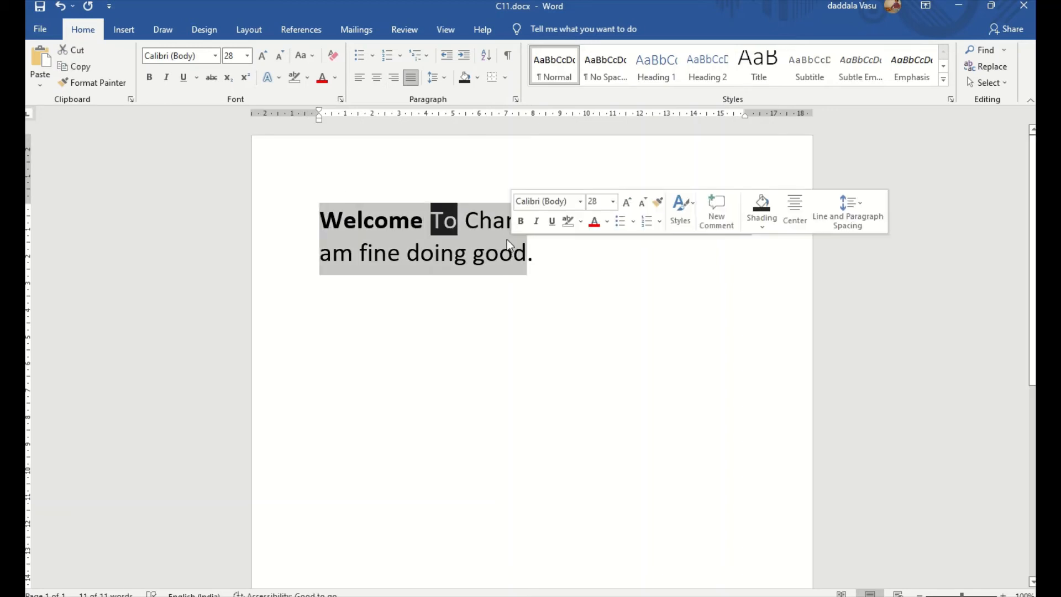
left_click(505, 82)
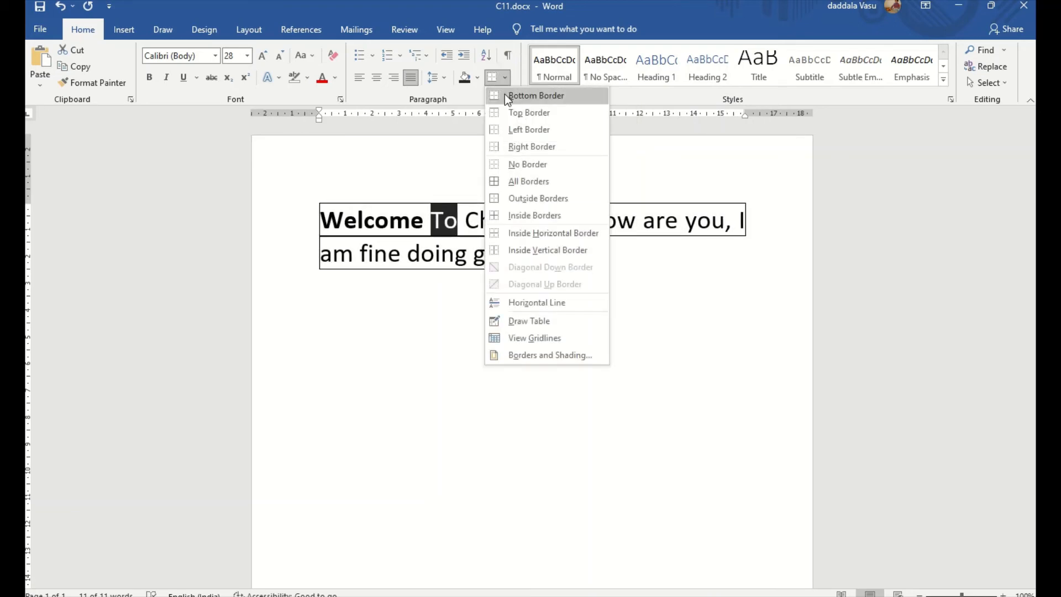
left_click(505, 95)
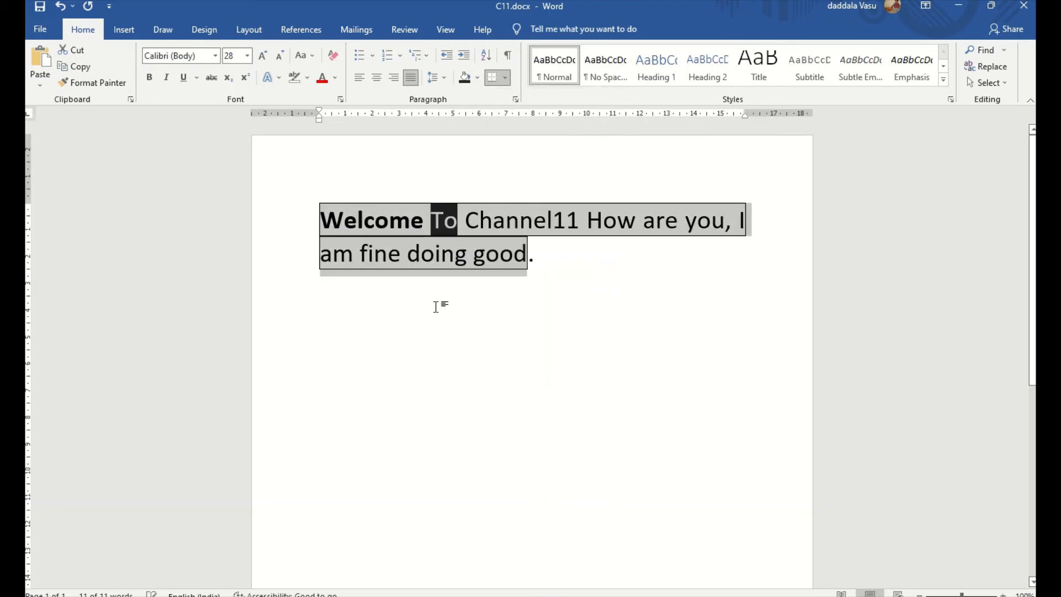
- Apply All Borders to the text from "Welcome" through "good" and clear the selection
left_click(449, 360)
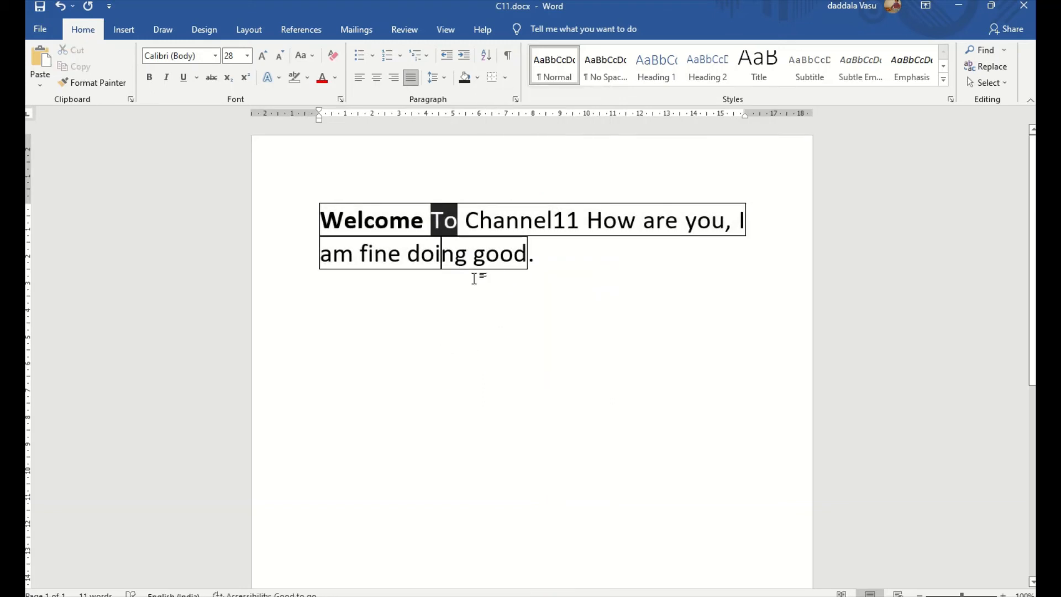
left_click_drag(325, 208, 509, 247)
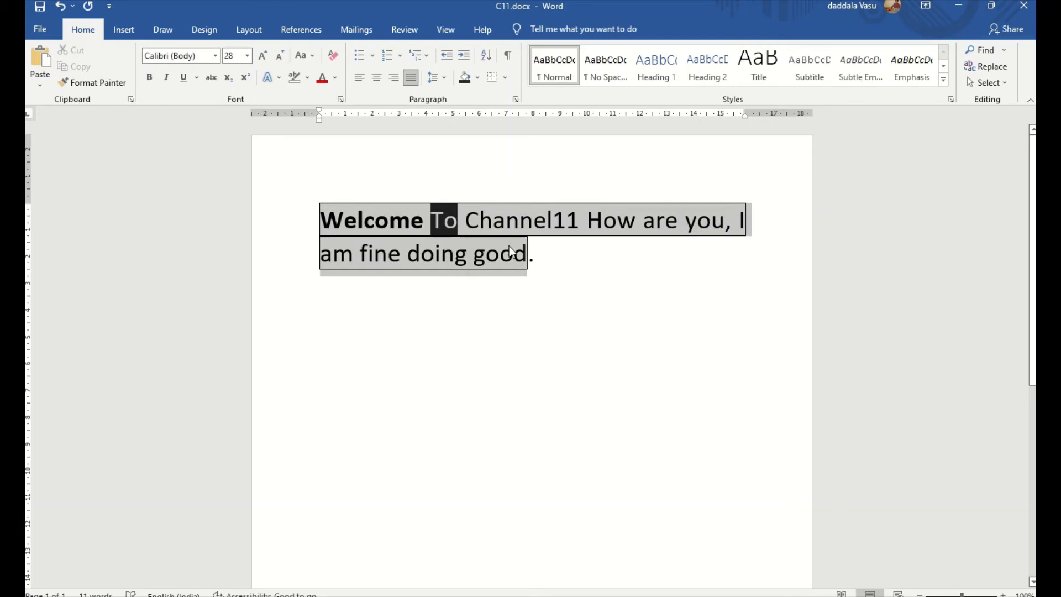
left_click(507, 77)
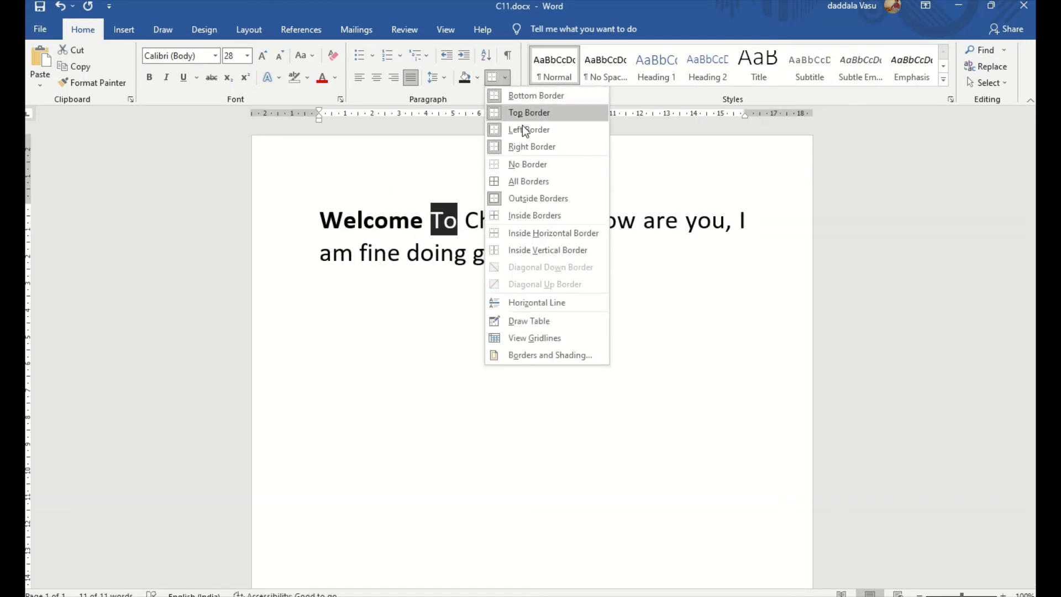
left_click(518, 183)
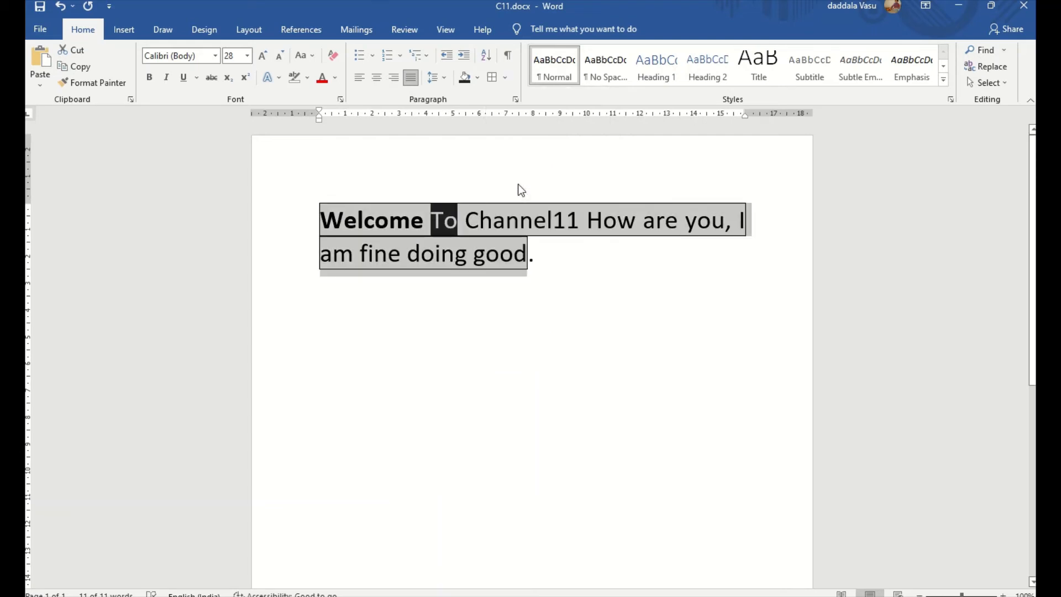
left_click(476, 271)
left_click(544, 247)
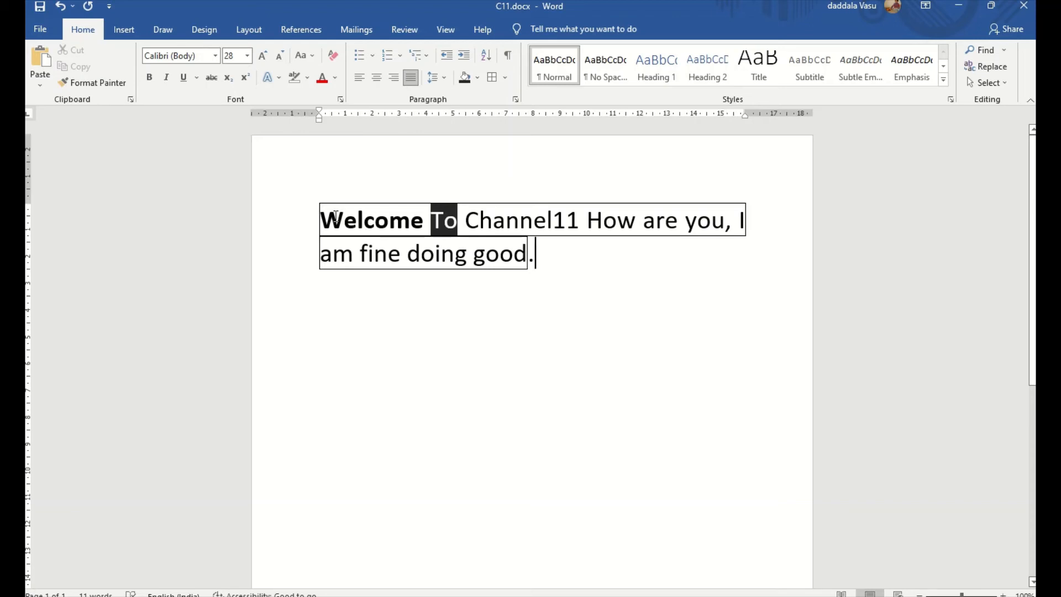
- Remove the borders from the text from "Welcome" through "good" with the No Border option
left_click_drag(335, 217, 529, 255)
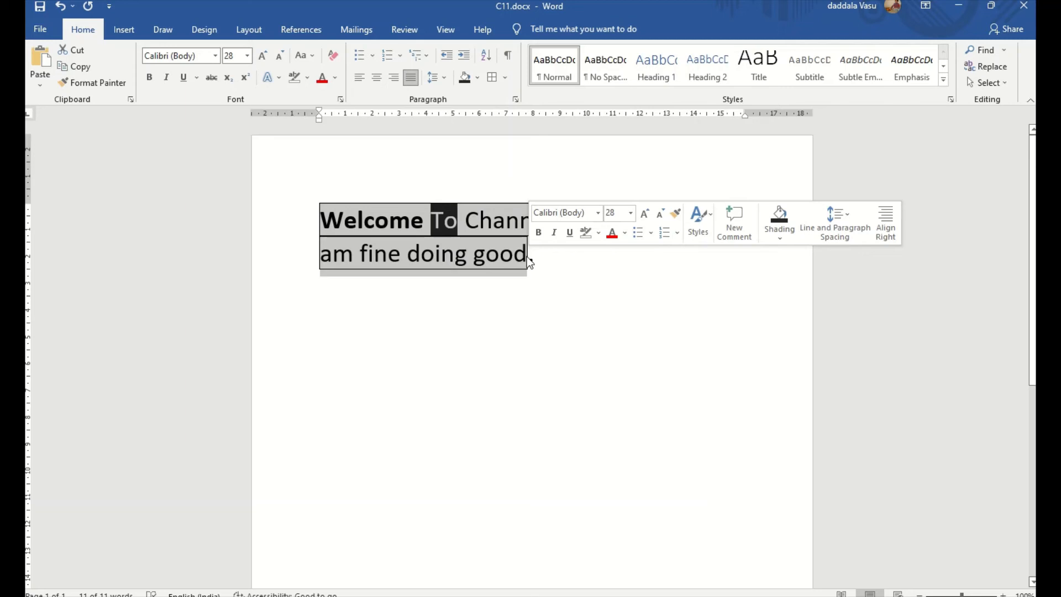
left_click(506, 81)
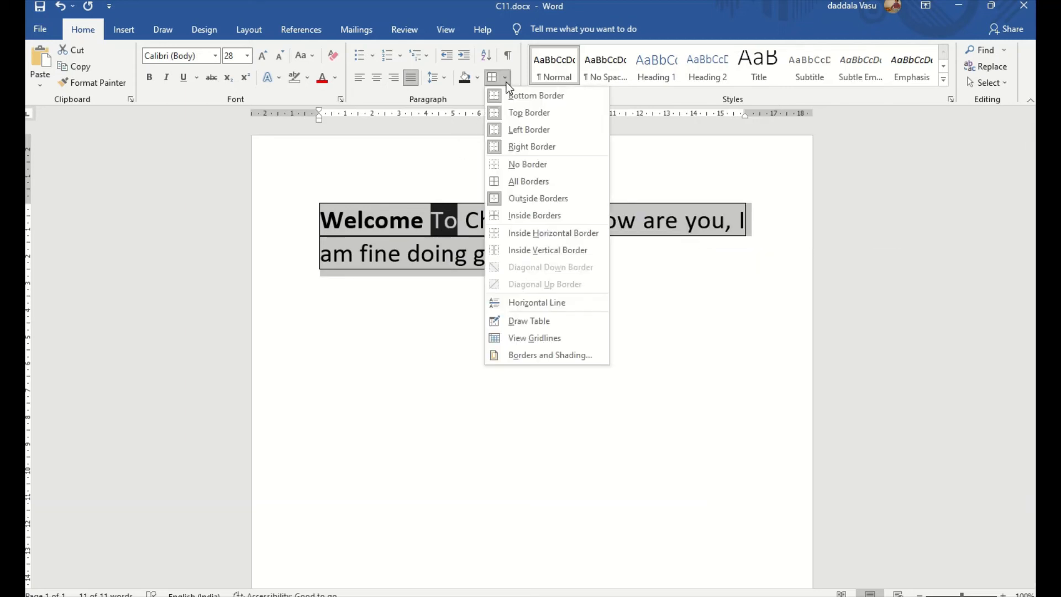
left_click(509, 164)
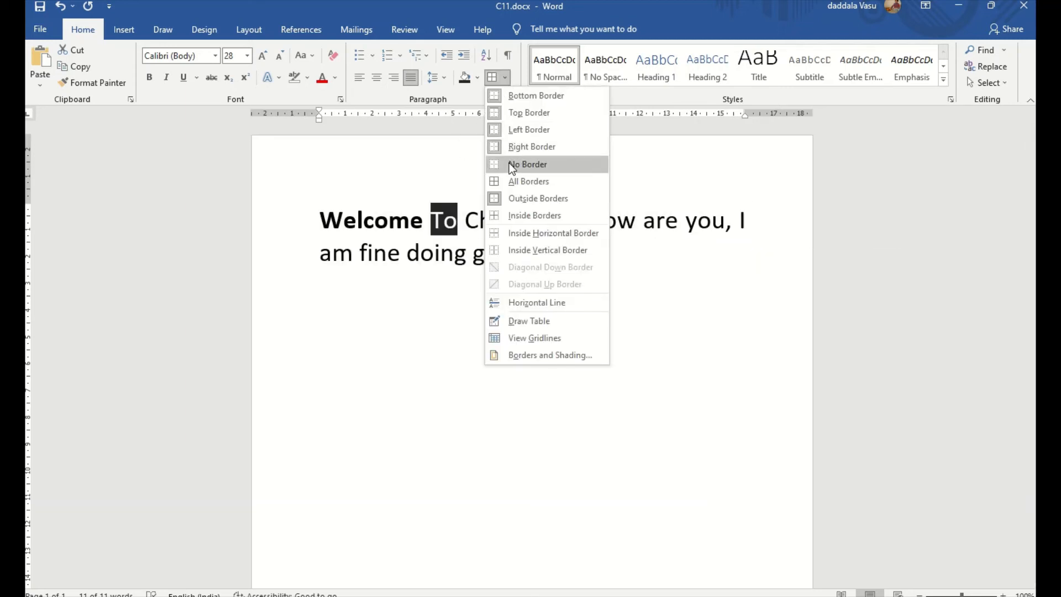
left_click(423, 246)
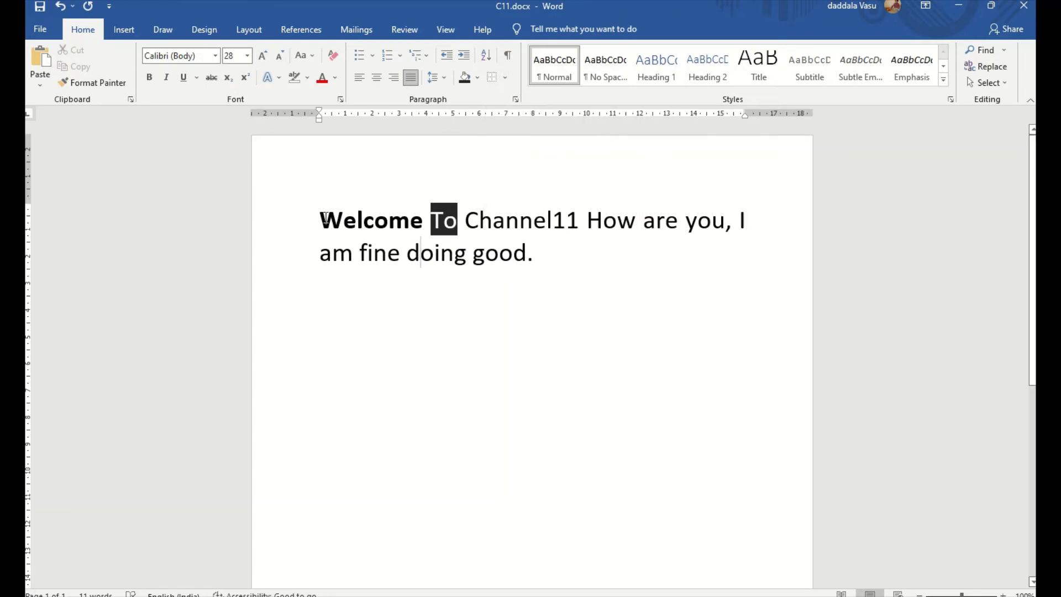
- Reapply All Borders to the text from "Welcome" through "good" and deselect it
left_click_drag(321, 215, 526, 253)
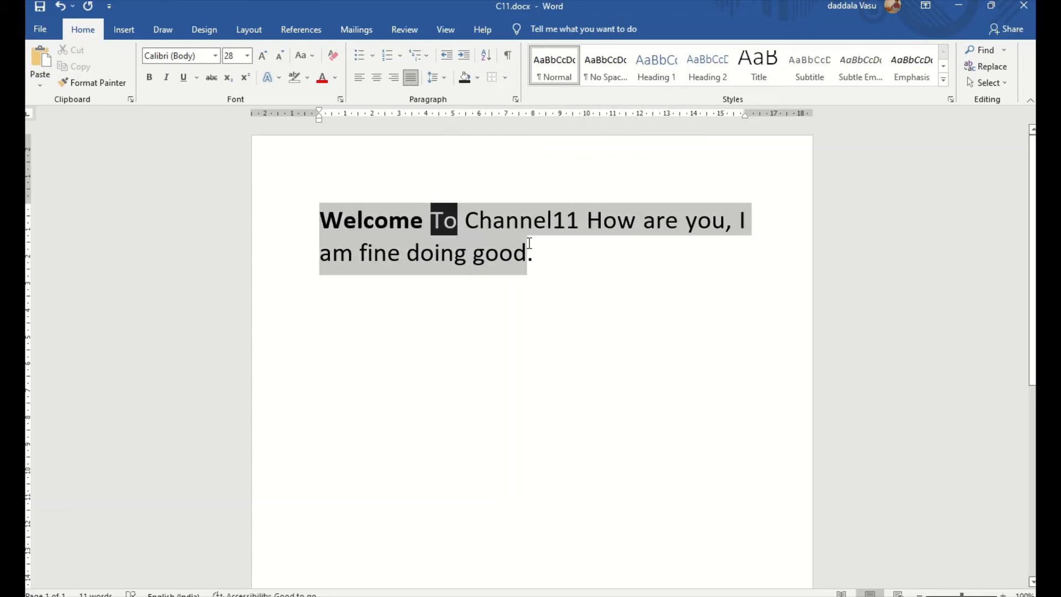
left_click(503, 81)
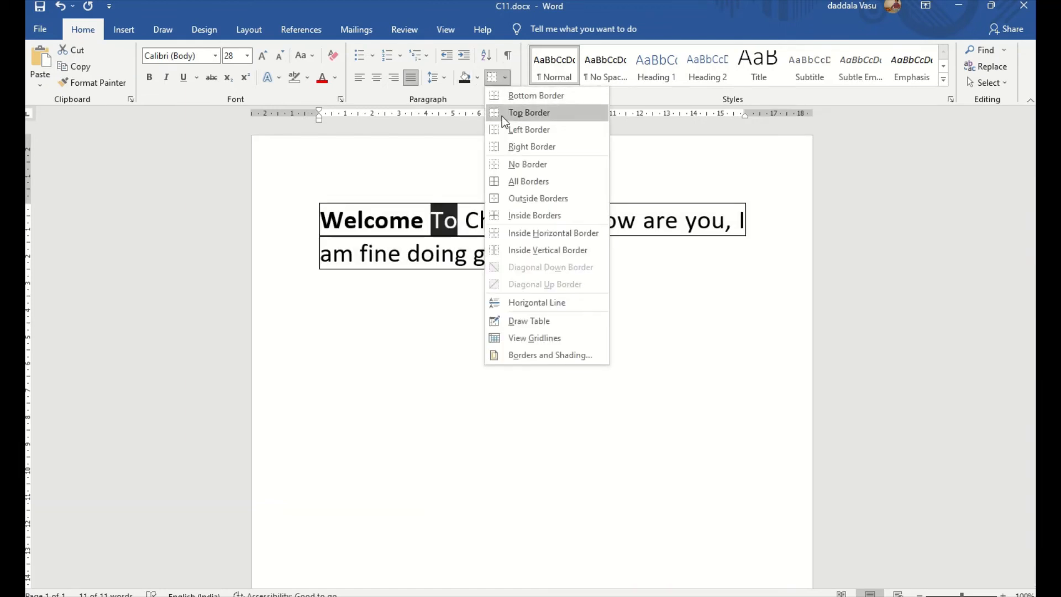
left_click(505, 180)
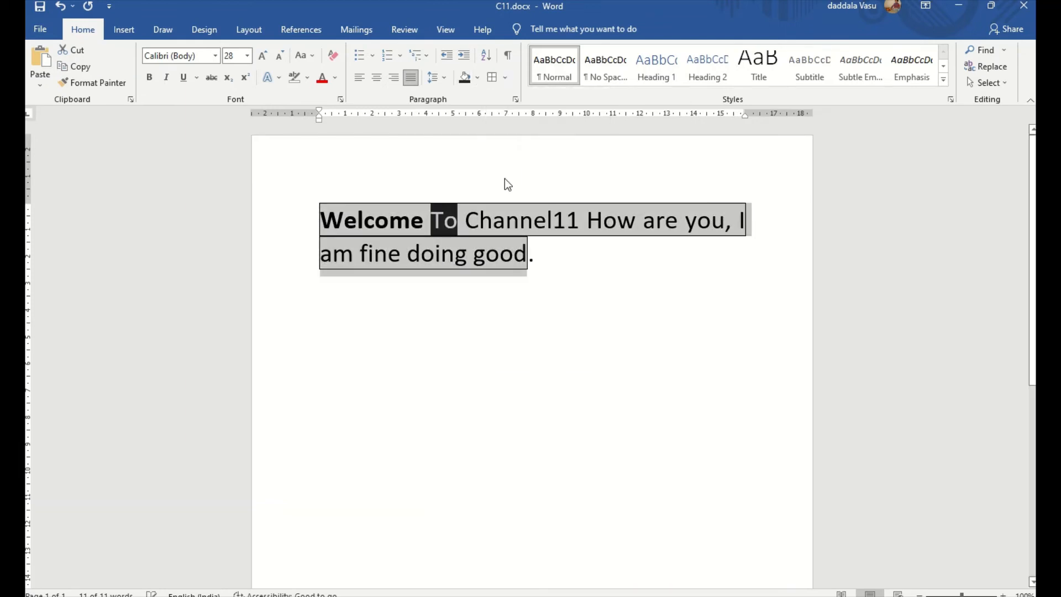
left_click(476, 282)
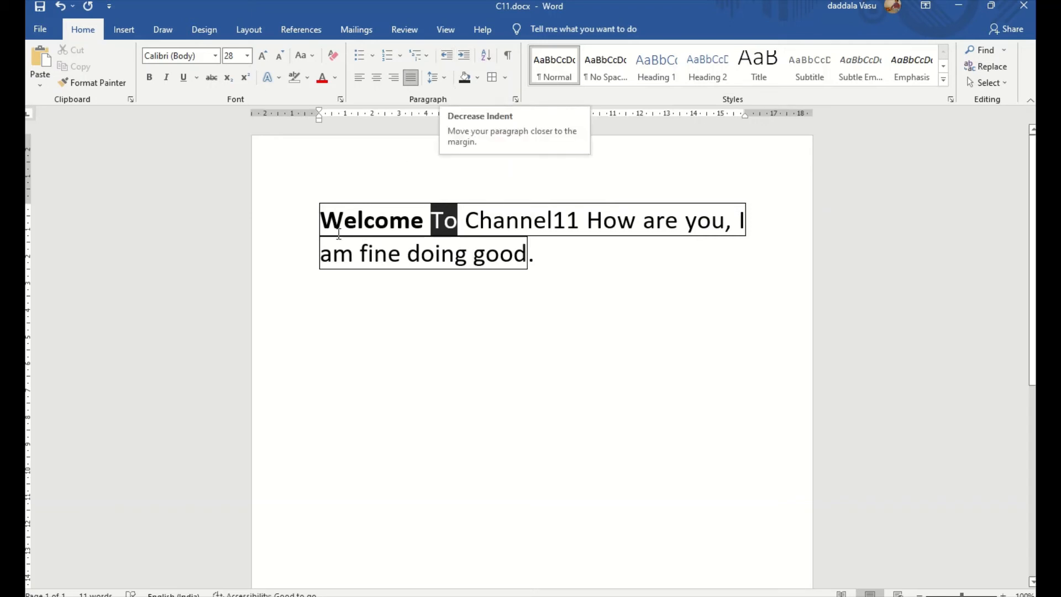
- Increase the paragraph's indent by one level
left_click_drag(321, 220, 374, 220)
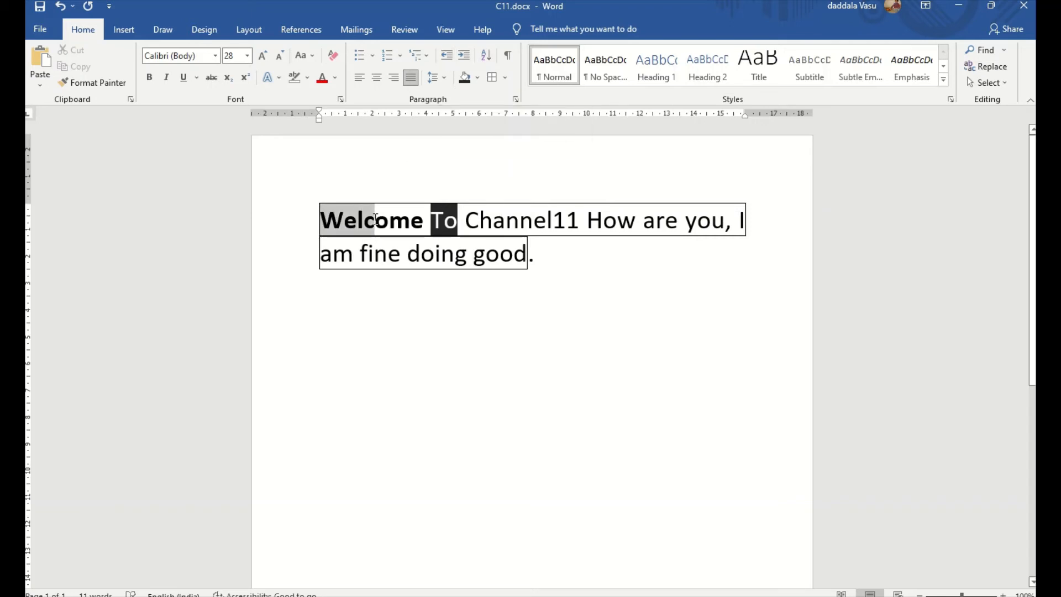
left_click(461, 55)
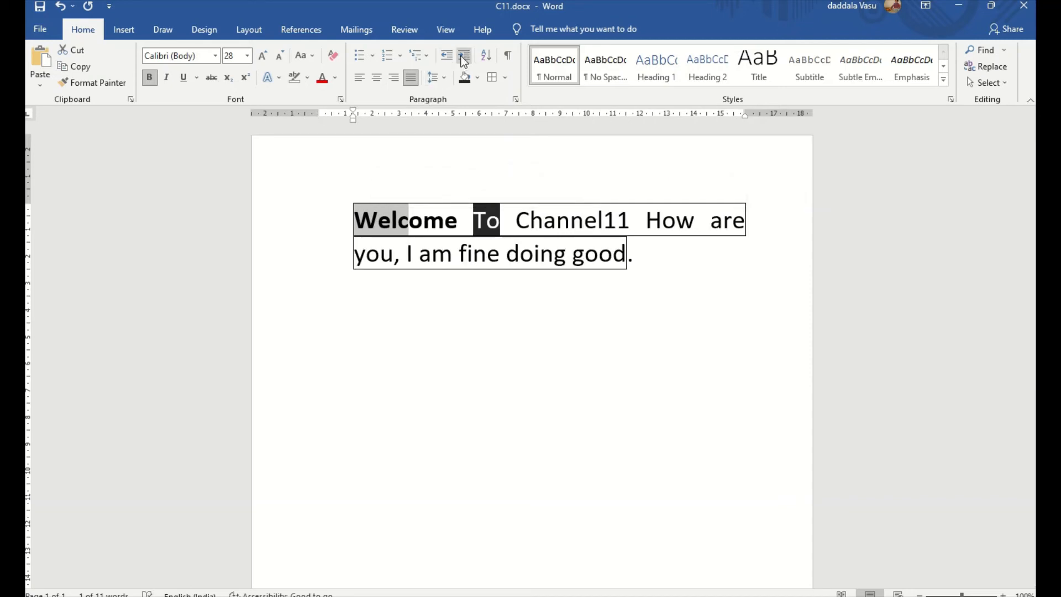
left_click(372, 219)
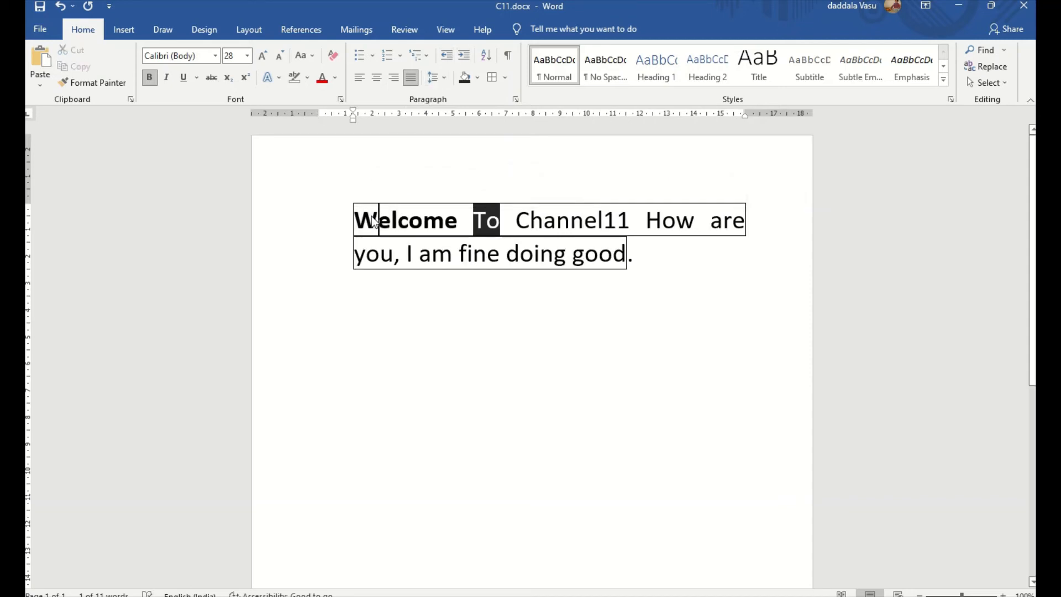
- Clear all formatting from the text from "Welcome" through "good" in the indented paragraph
left_click_drag(371, 217, 625, 254)
left_click(333, 56)
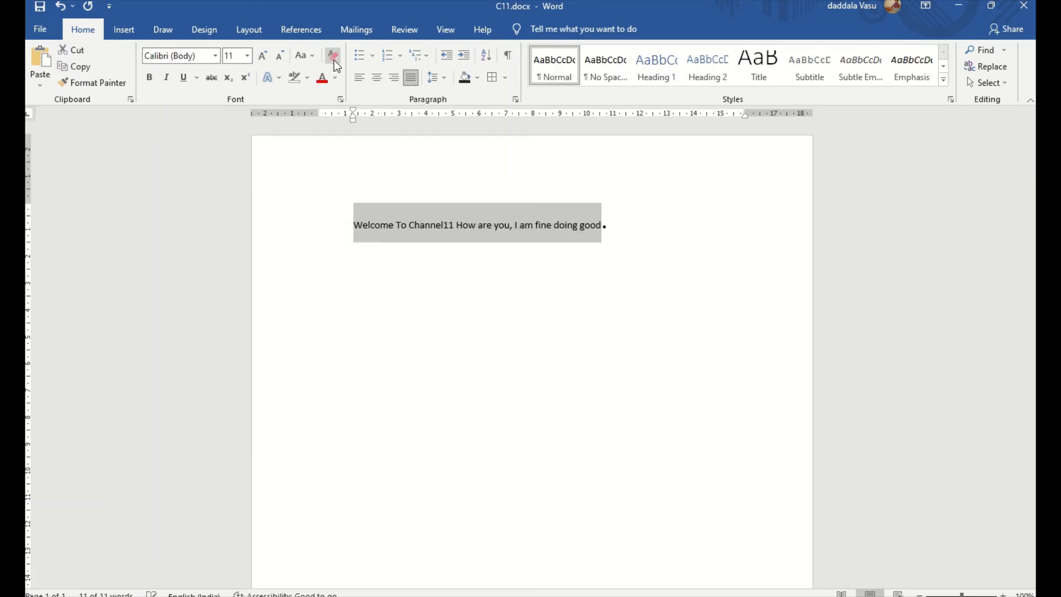
left_click(491, 228)
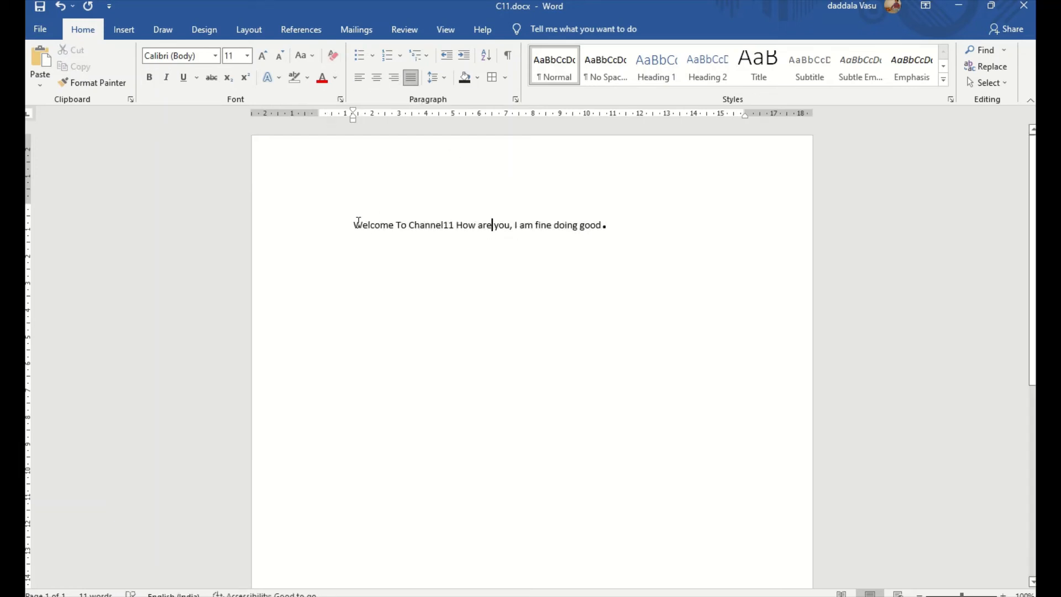
- Enlarge the font of the whole sentence, including its period, by several size increments
left_click_drag(355, 221, 610, 226)
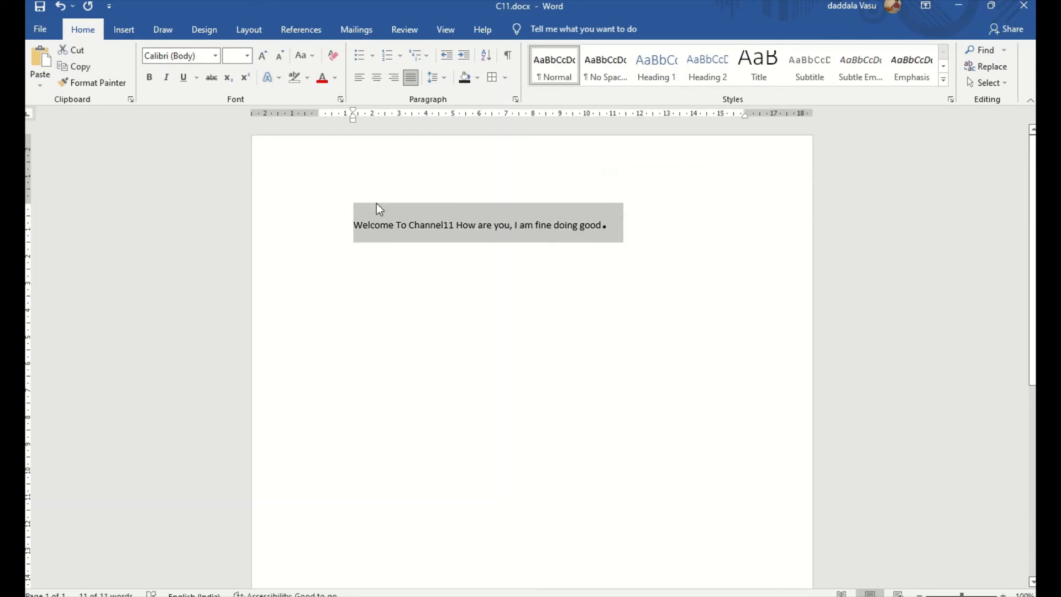
left_click(263, 57)
left_click(263, 58)
left_click(264, 57)
left_click(263, 57)
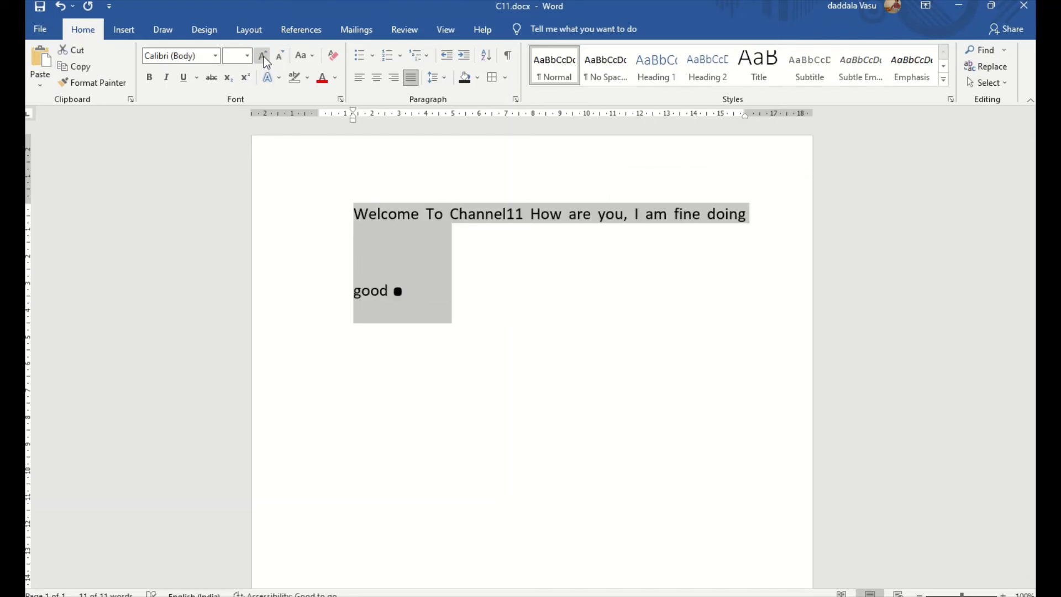
- Undo the recent edits back to the right-aligned line "Welcome To Channel11" with only "Welcome" in bold
key("ctrl+z")
key("ctrl+z")
key("ctrl+z")
key("ctrl+z")
key("ctrl+z")
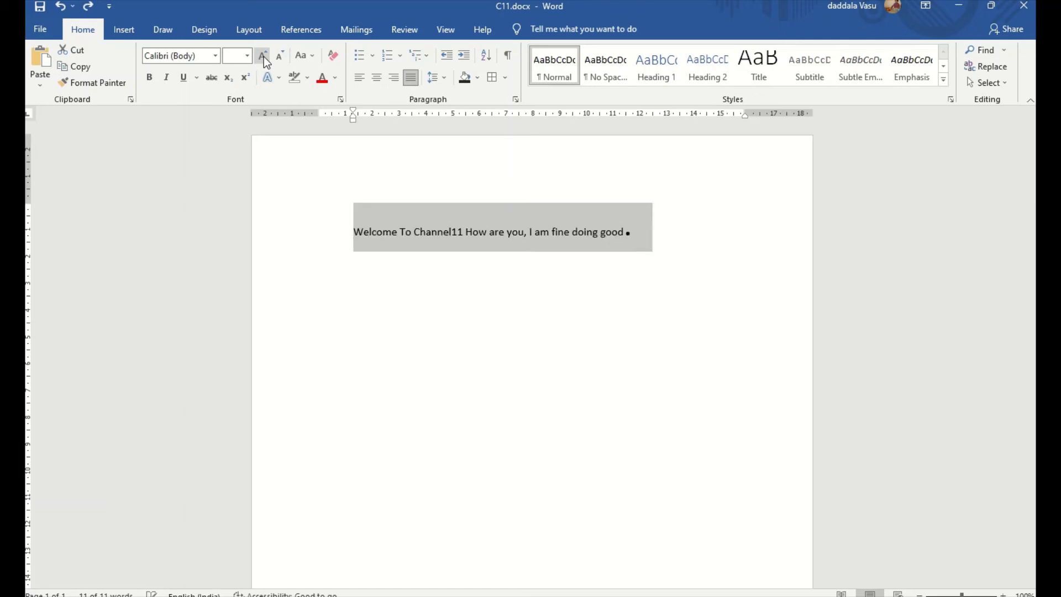
key("ctrl+z")
key("ctrl+z")
key("ctrl+z")
key("ctrl+z")
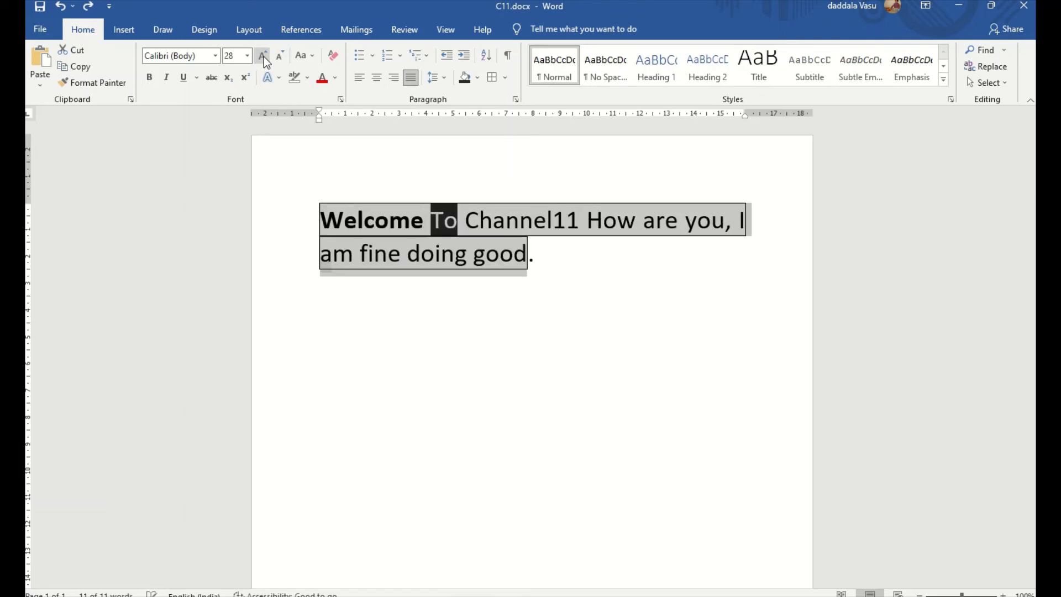
key("ctrl+z")
key("ctrl+z")
key("ctrl+z")
key("ctrl+z")
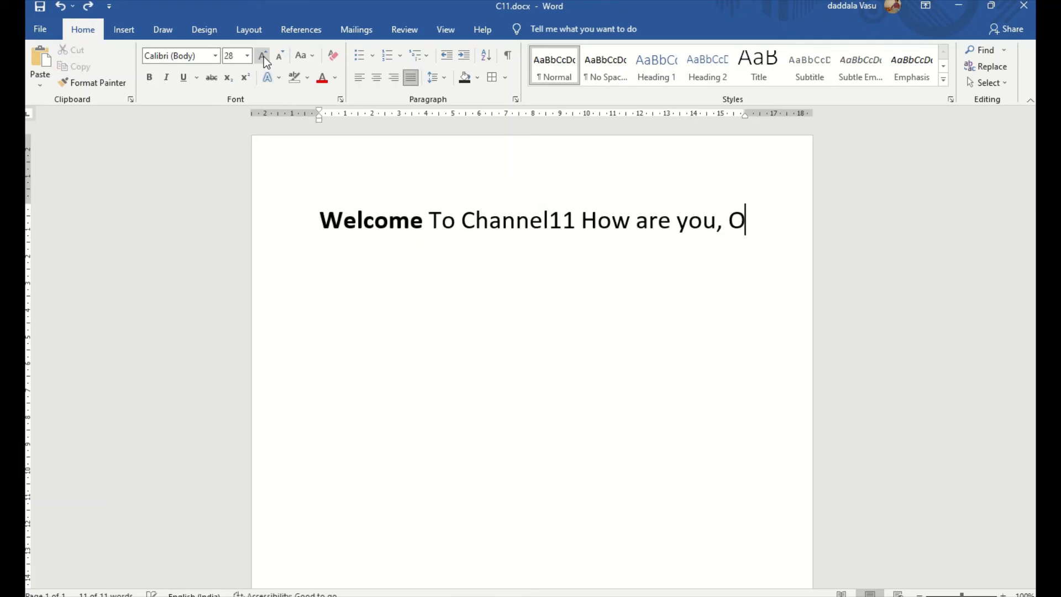
key("ctrl+z")
key("ctrl+z")
key("ctrl+z")
key("ctrl+z")
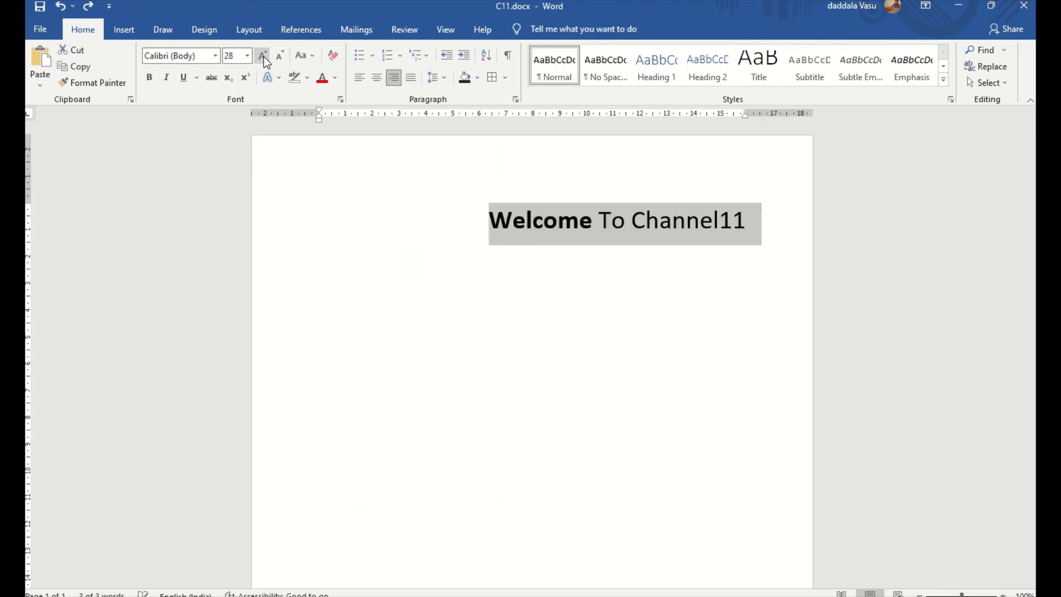
- Clear all formatting from the line "Welcome To Channel11" and copy the whole line
left_click(331, 57)
left_click(415, 211)
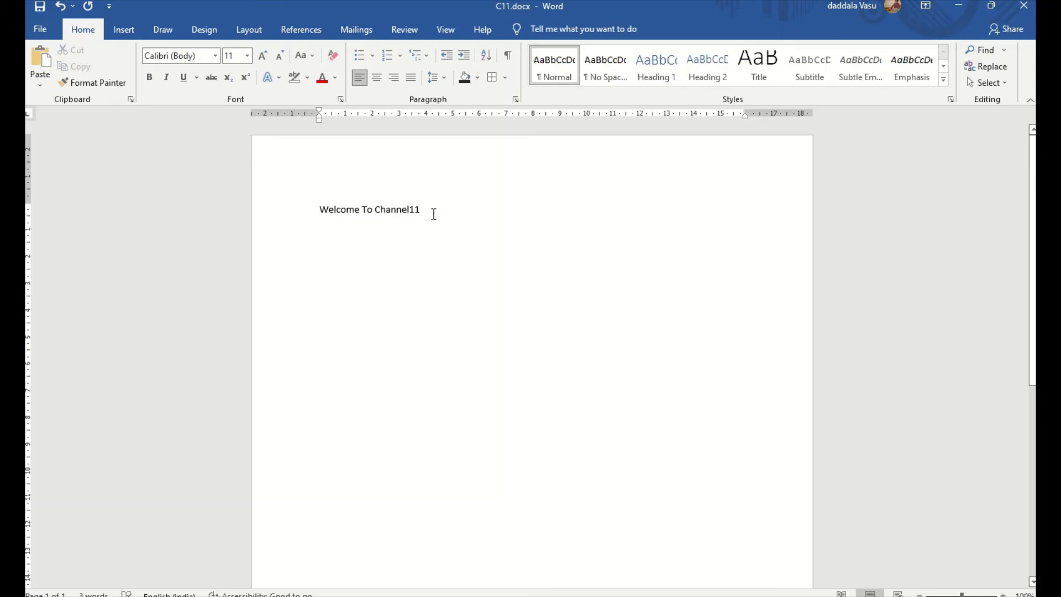
left_click_drag(319, 209, 439, 205)
key("ctrl+c")
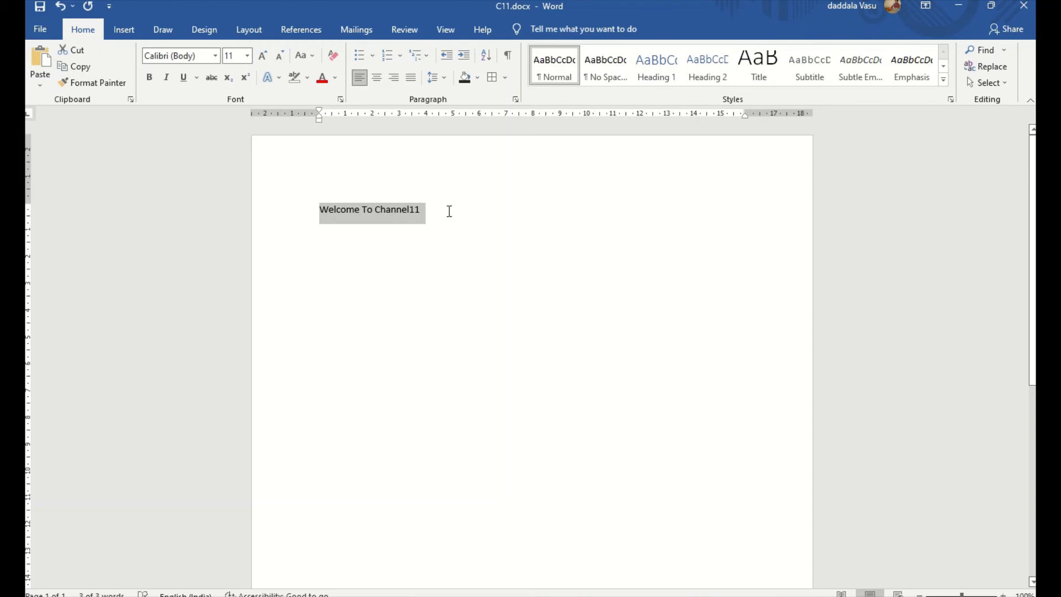
left_click(447, 210)
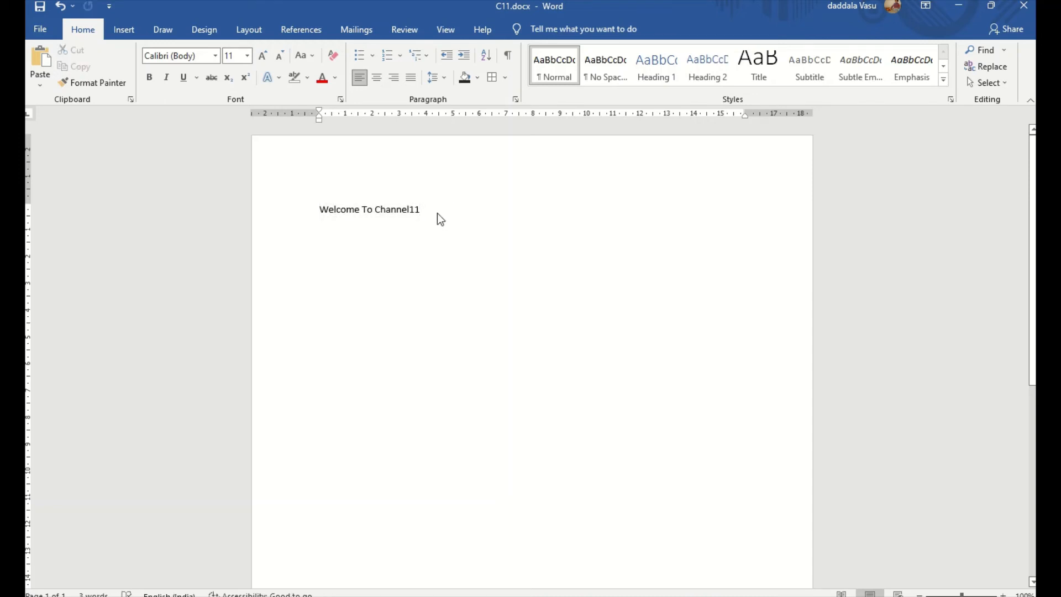
- Paste six copies of "Welcome To Channel11" after the original text
key("ctrl+v")
key("ctrl+v")
key("ctrl+v")
key("ctrl+v")
key("ctrl+v")
key("ctrl+v")
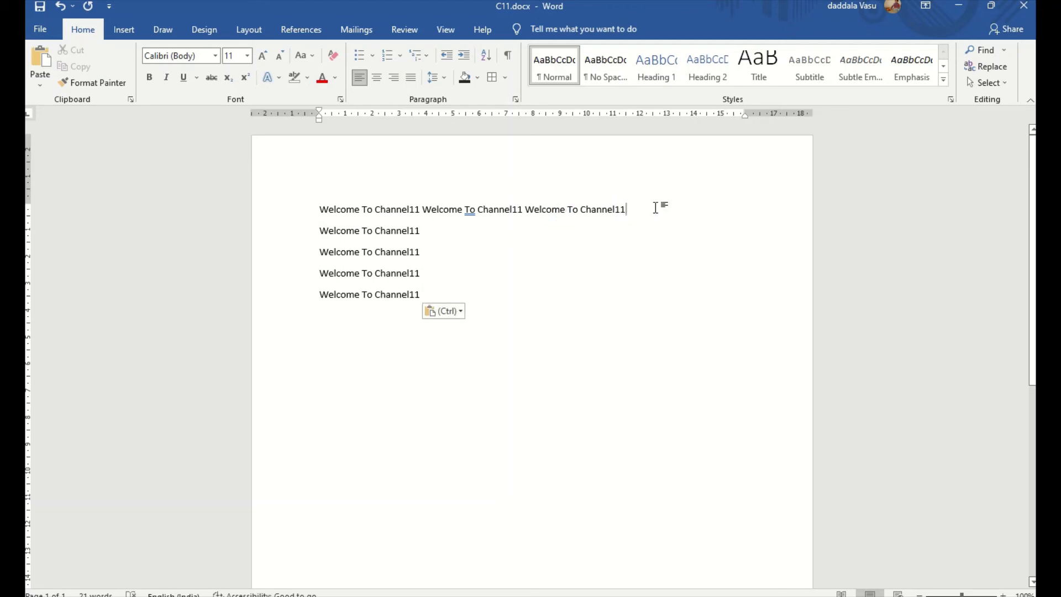
- Paste more copies at the end of the first paragraph until it fills two lines with four "Welcome To Channel11" phrases each
left_click(656, 206)
key("ctrl+v")
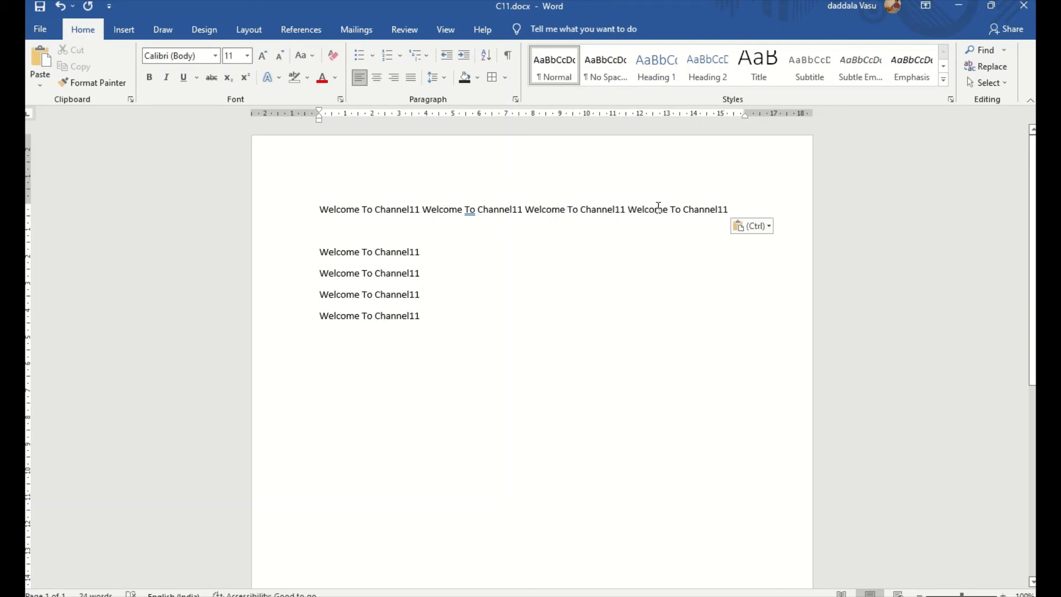
left_click(730, 209)
key("ctrl+v")
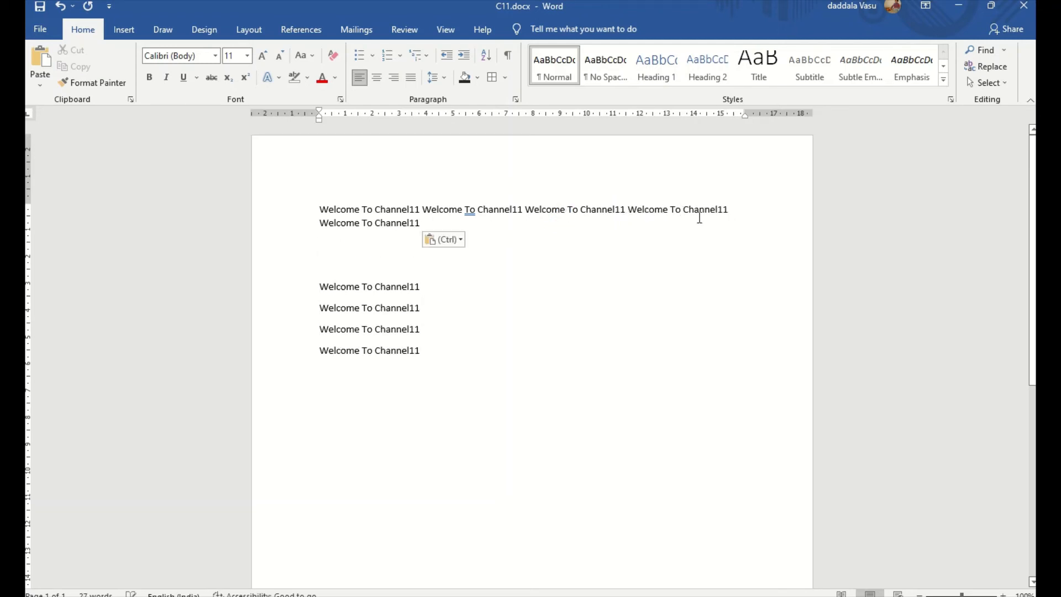
left_click(578, 224)
key("ctrl+v")
key("ctrl+v")
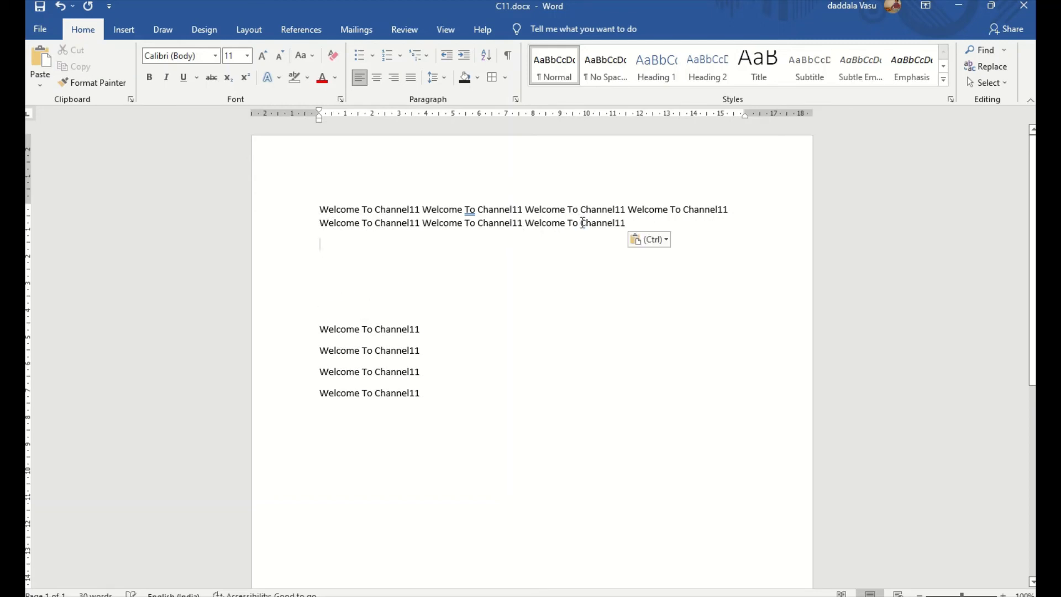
left_click(640, 222)
key("ctrl+v")
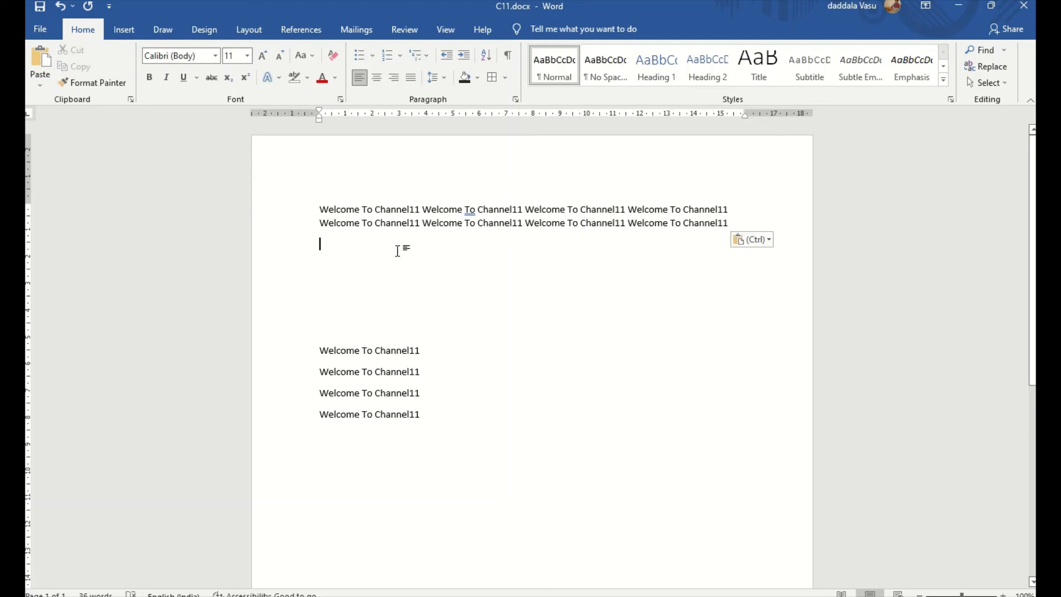
- Delete the four separate "Welcome To Channel11" lines and the blank lines above them, and place the cursor at the paragraph's start
left_click_drag(380, 239, 439, 412)
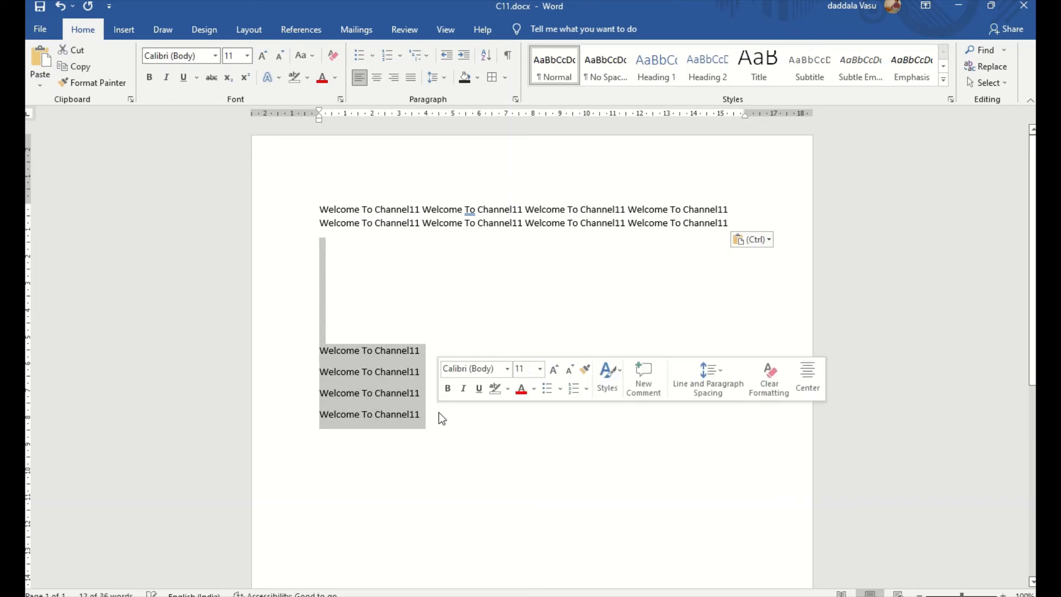
key("Delete")
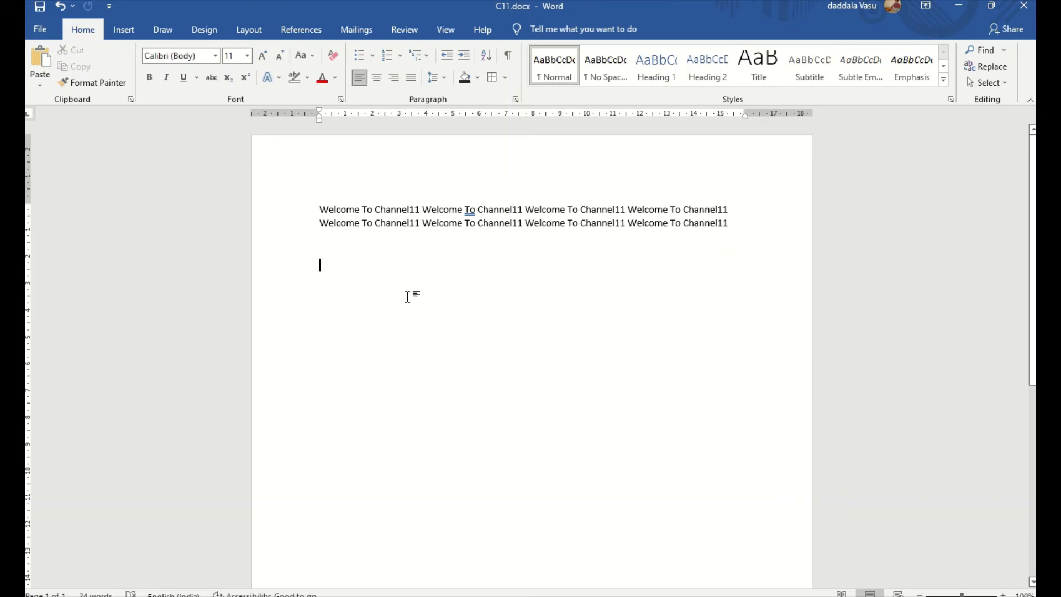
left_click(320, 209)
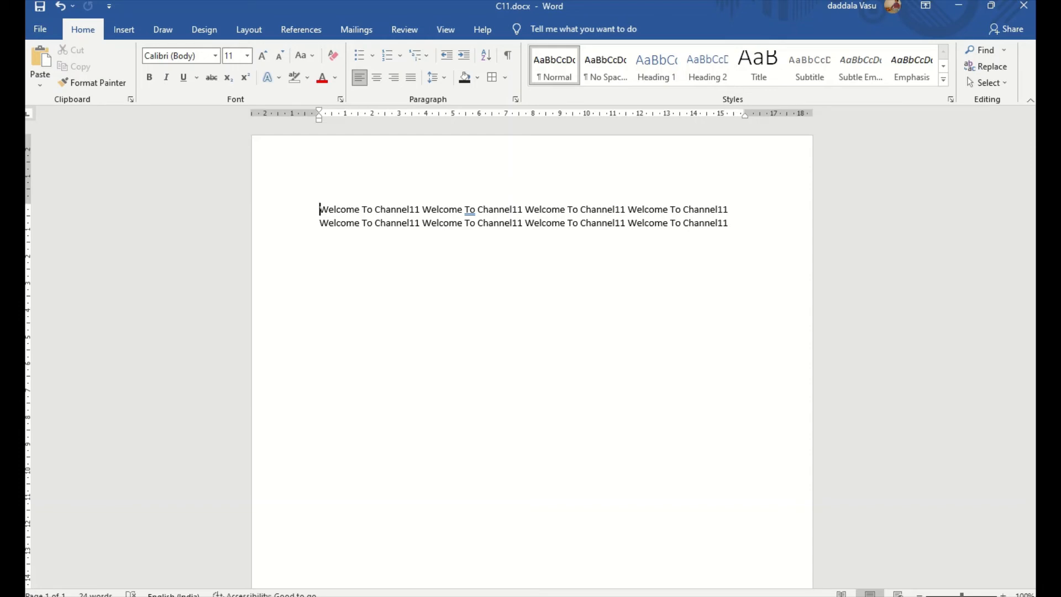
- Split the paragraph after its fourth "Welcome To Channel11" and increase the first part's indent by one level
left_click(726, 208)
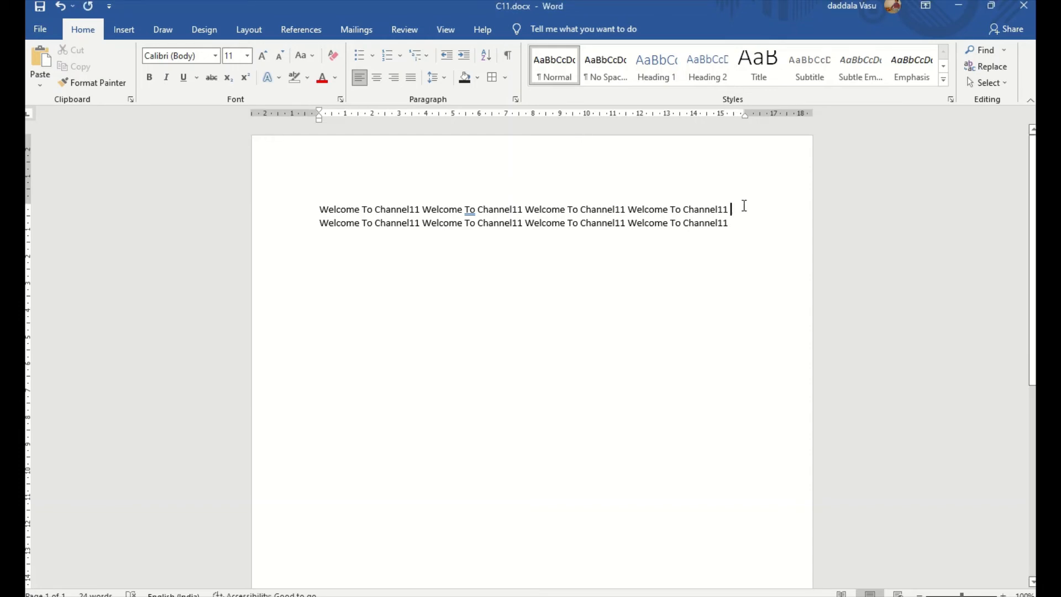
key("Return")
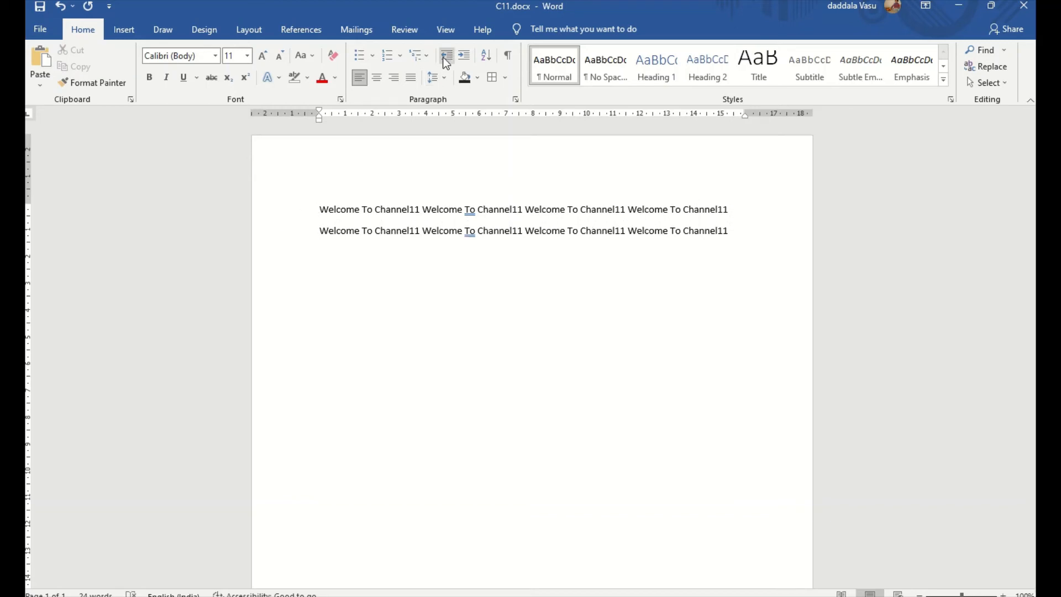
left_click(463, 59)
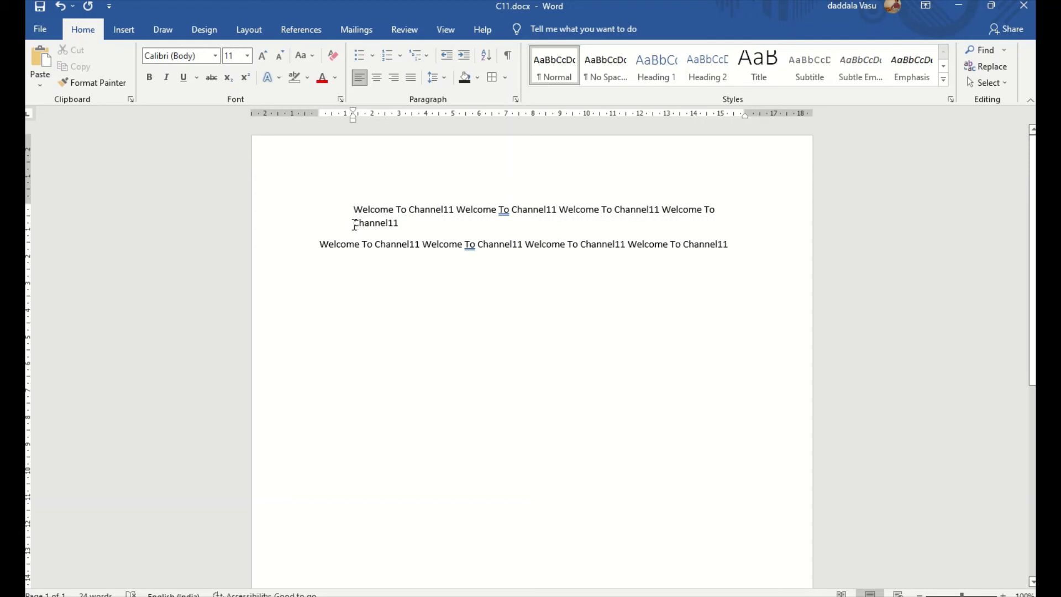
- Merge the two paragraphs back into one and return its hanging indent to the margin, keeping the first-line indent
left_click(354, 223)
key("BackSpace")
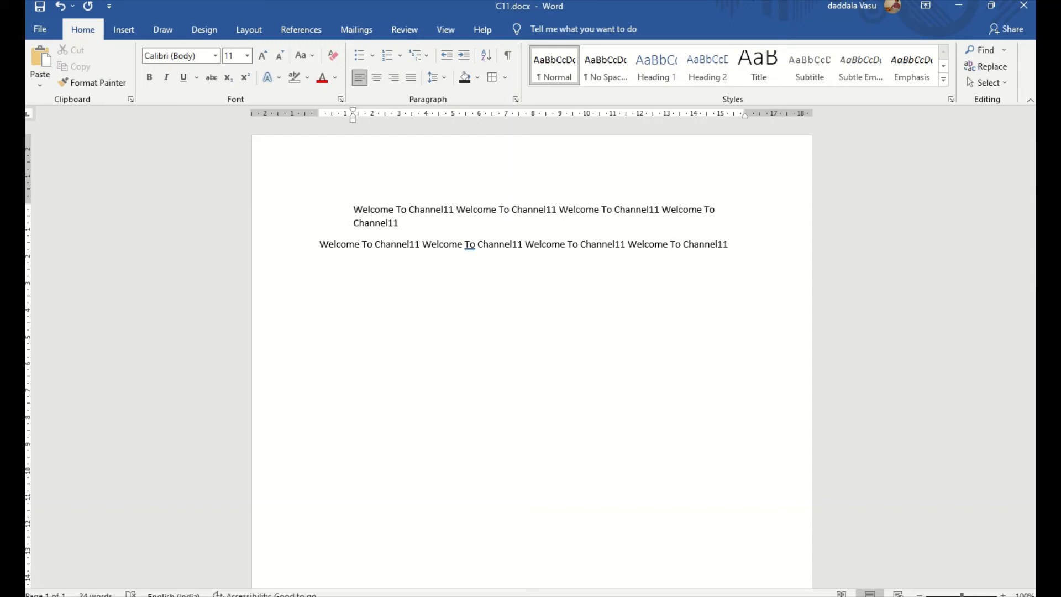
key("Delete")
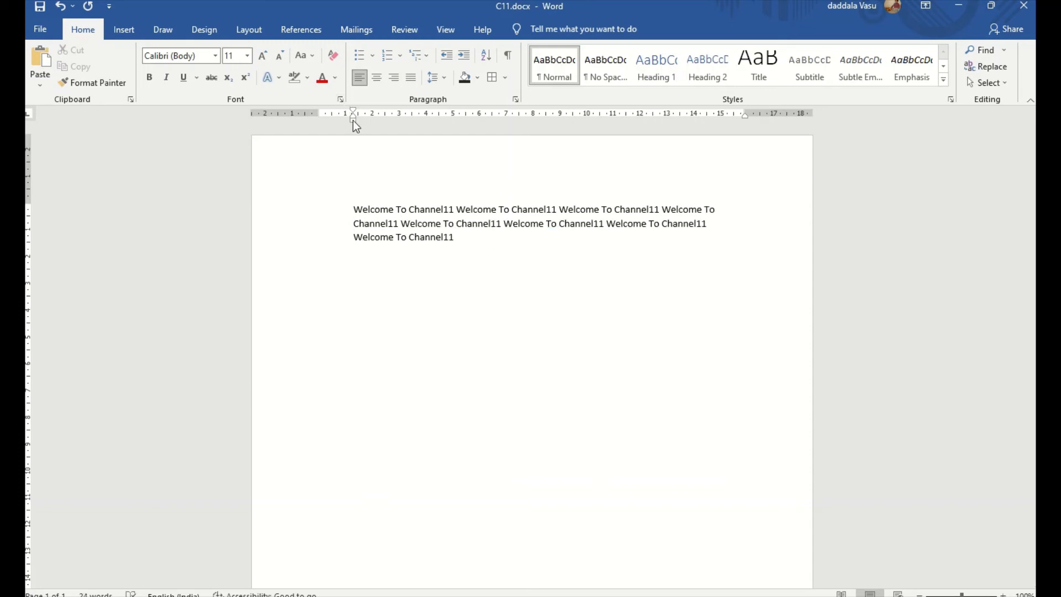
mouse_move(354, 121)
left_mouse_down()
mouse_move(321, 107)
mouse_move(354, 107)
left_mouse_up()
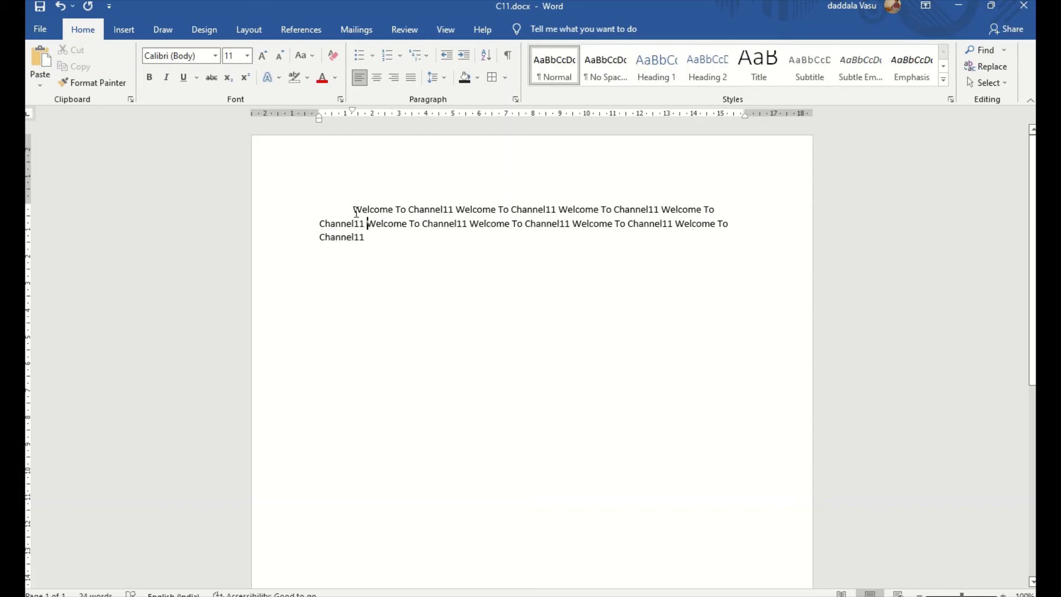
- Justify the whole "Welcome To Channel11" paragraph and remove its first-line indent
left_click_drag(355, 209, 369, 238)
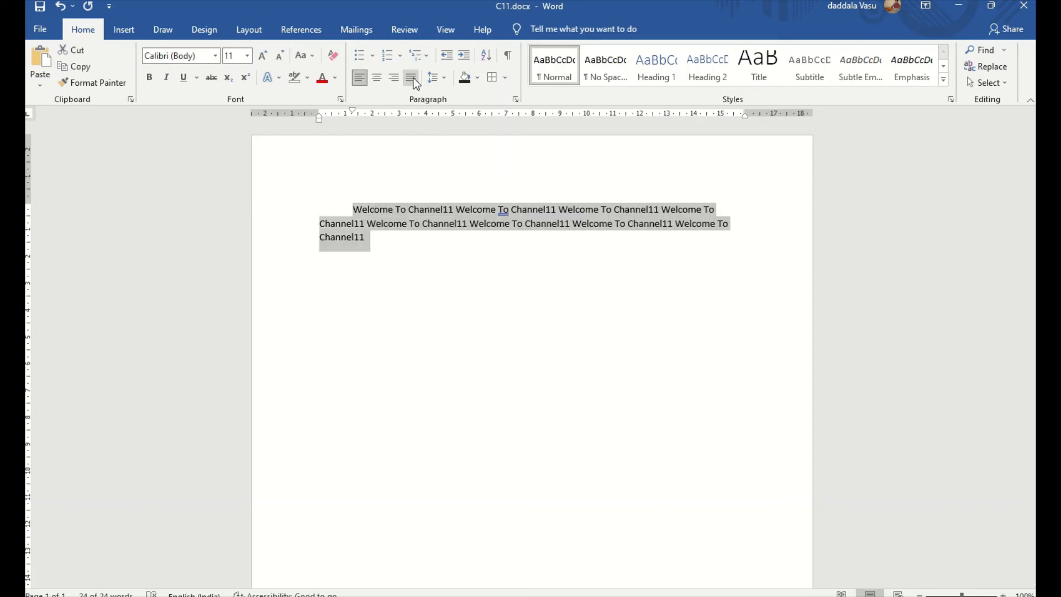
left_click(411, 78)
left_click(352, 237)
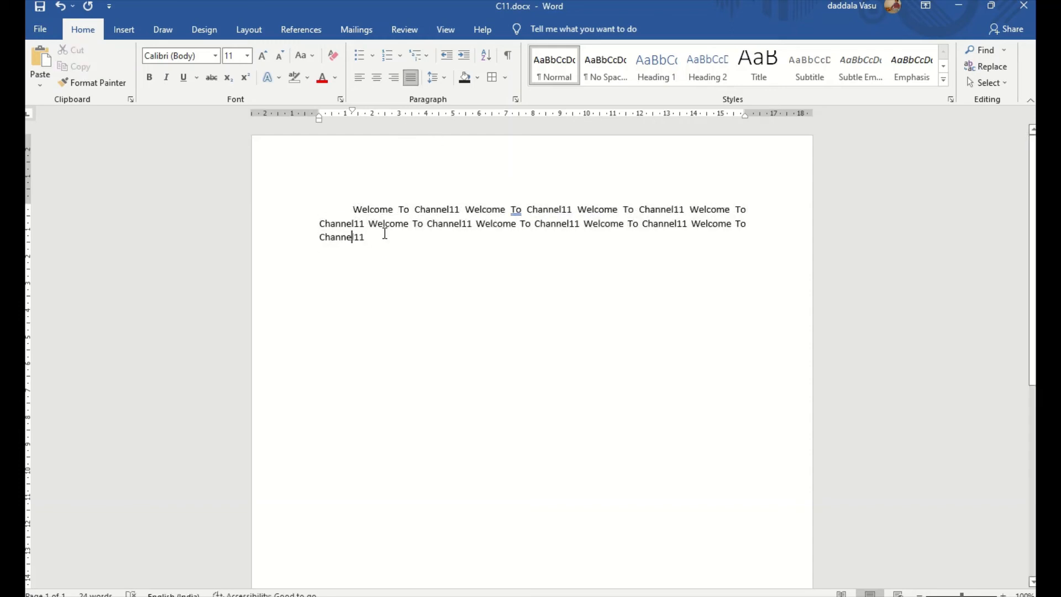
left_click(356, 209)
key("BackSpace")
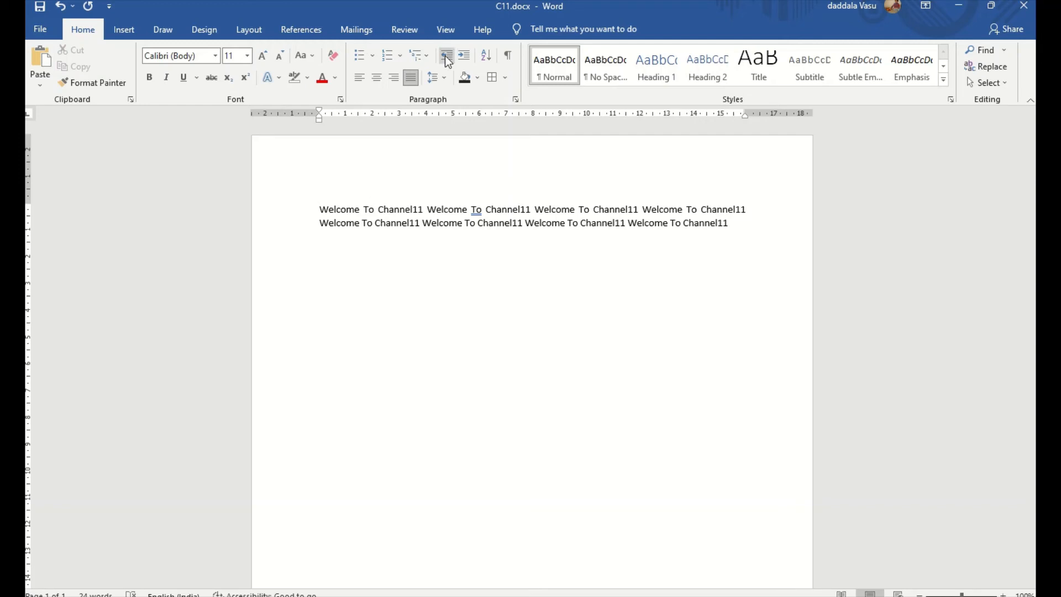
- Increase the paragraph's indent by four levels
left_click(464, 57)
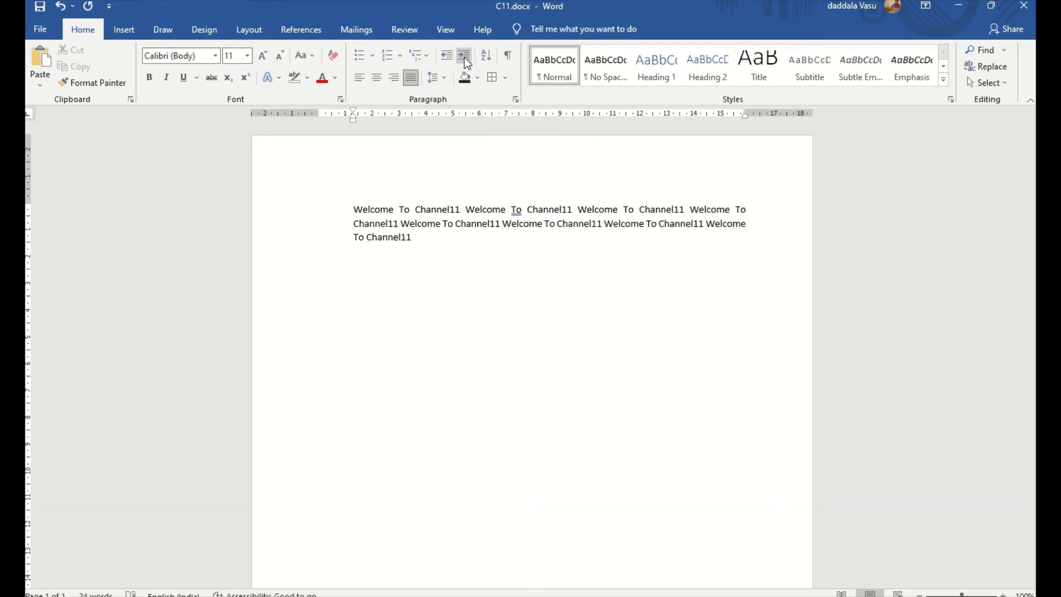
left_click(355, 209)
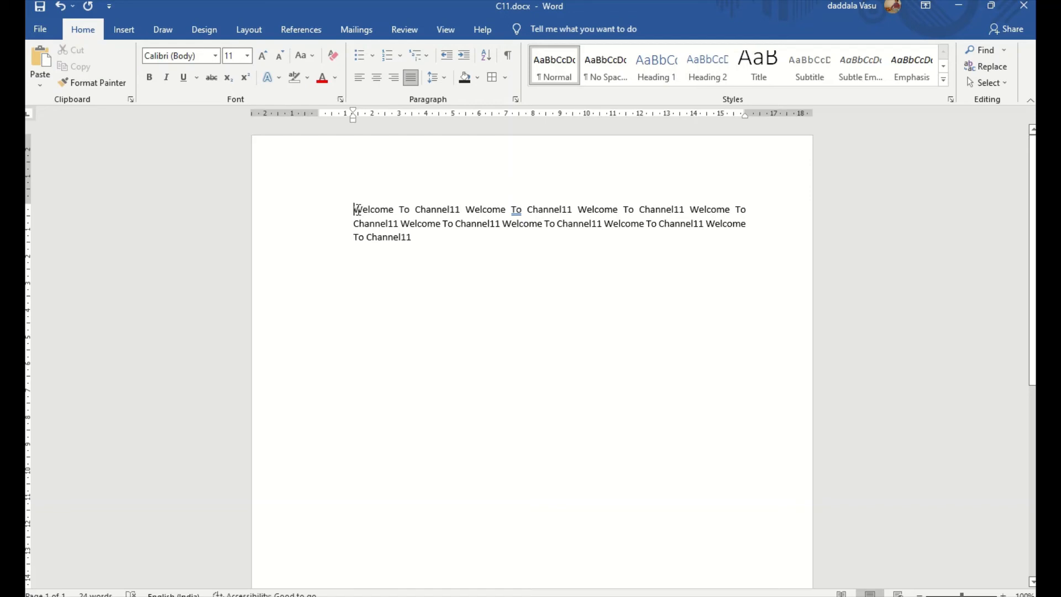
left_click(463, 56)
left_click(463, 56)
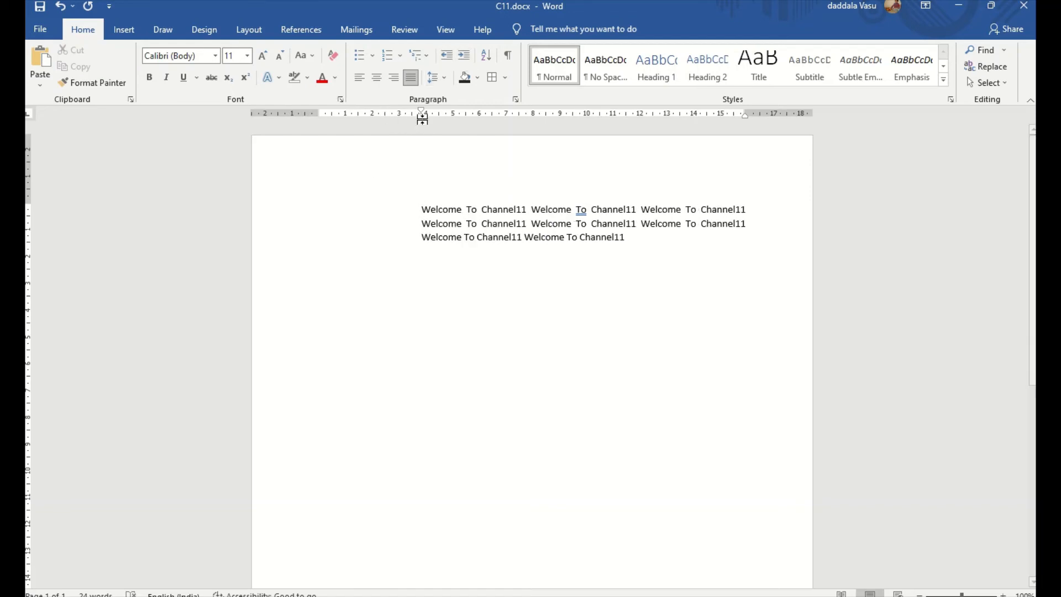
left_click(463, 55)
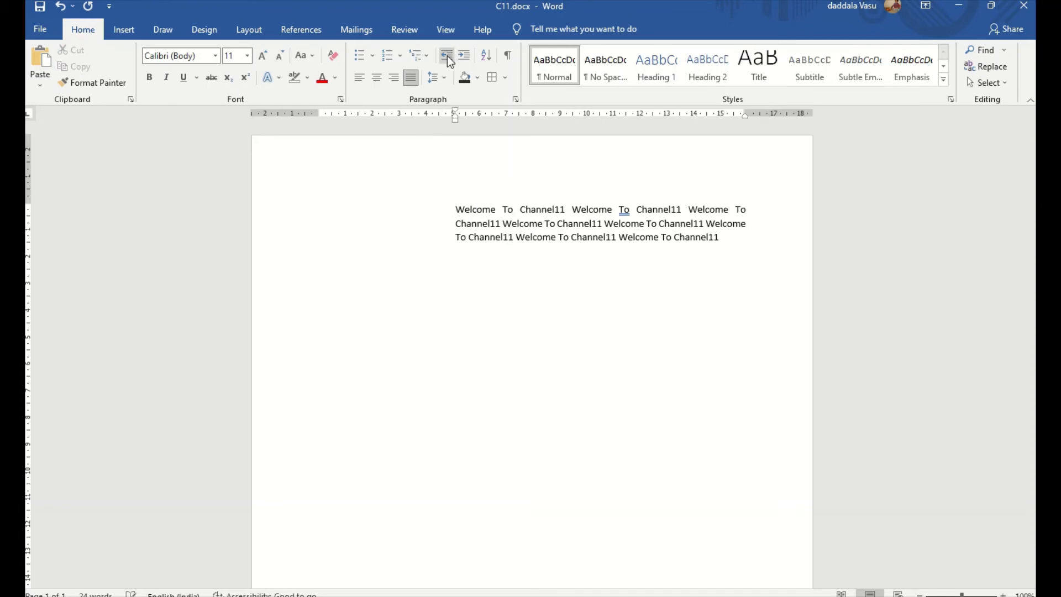
- Decrease the paragraph's indent back to the margin, and try one more level of indent increase and decrease
left_click(447, 55)
left_click(447, 56)
left_click(447, 56)
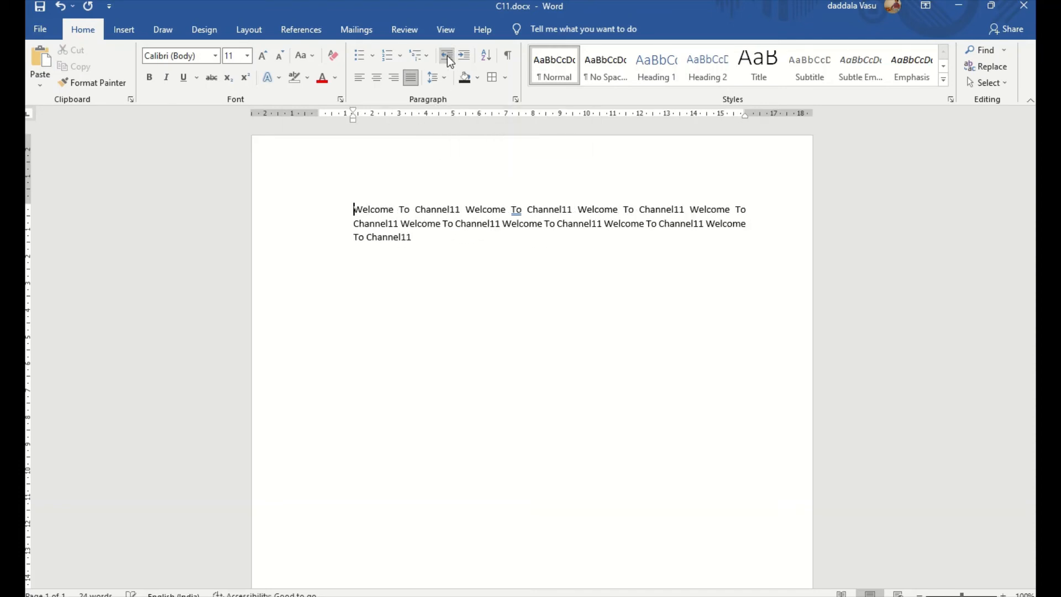
left_click(446, 56)
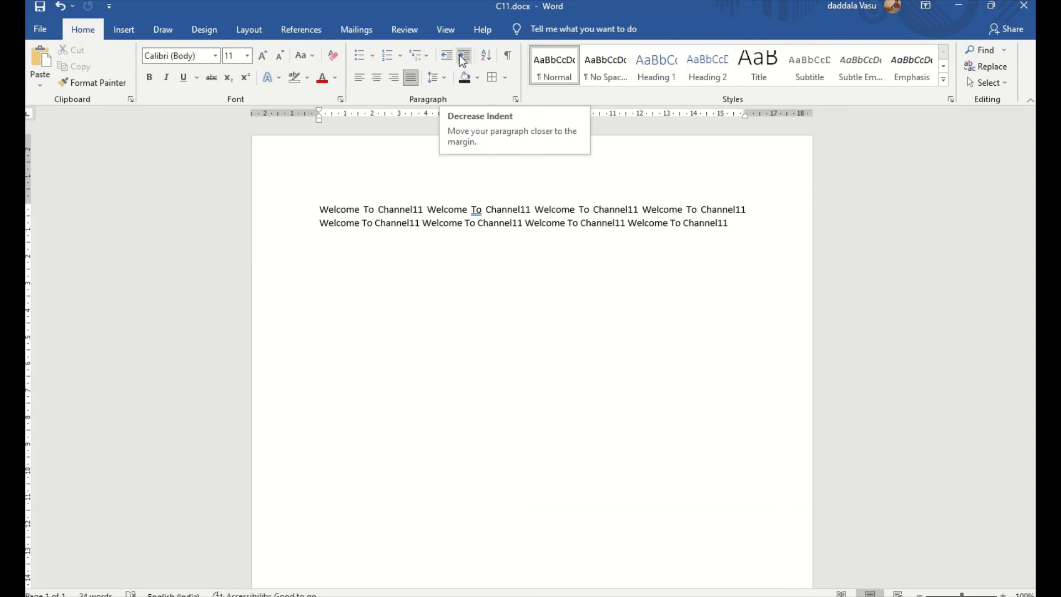
left_click(462, 55)
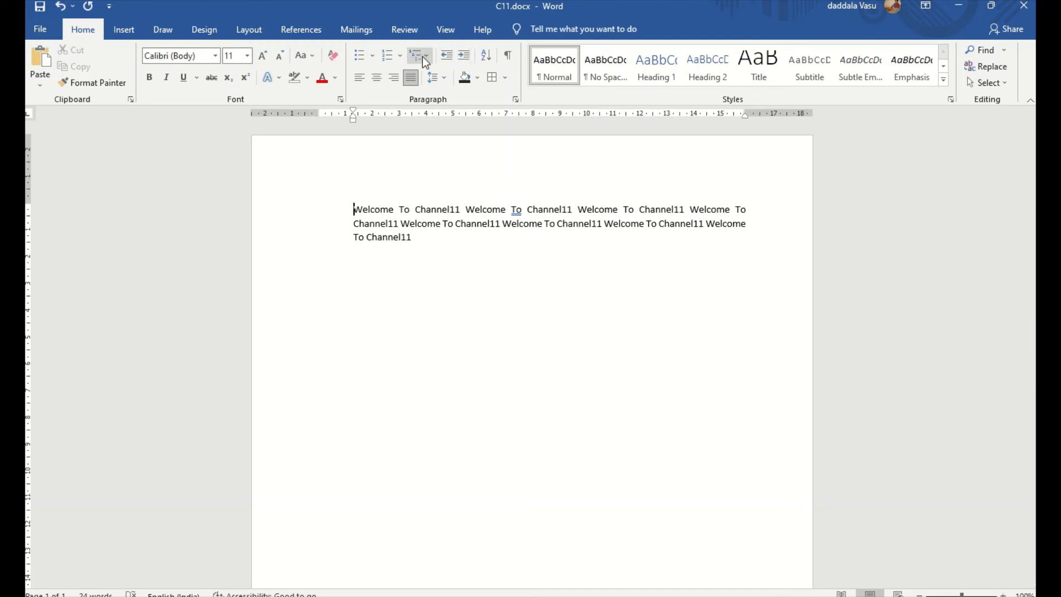
left_click(449, 56)
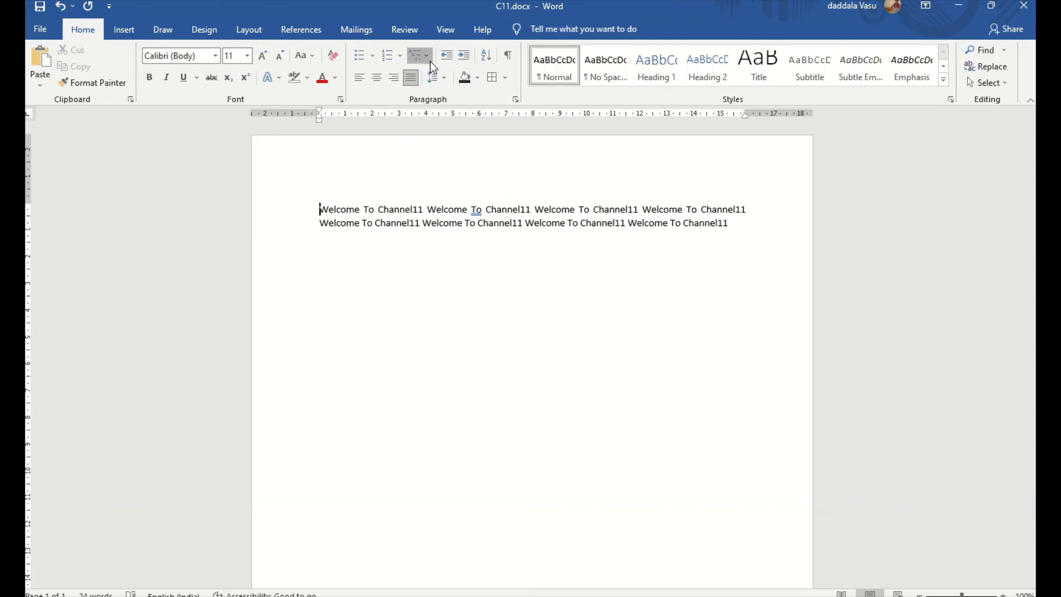
- Apply the multilevel list format 1) a) i) to the "Welcome To Channel11" paragraph
left_click(429, 61)
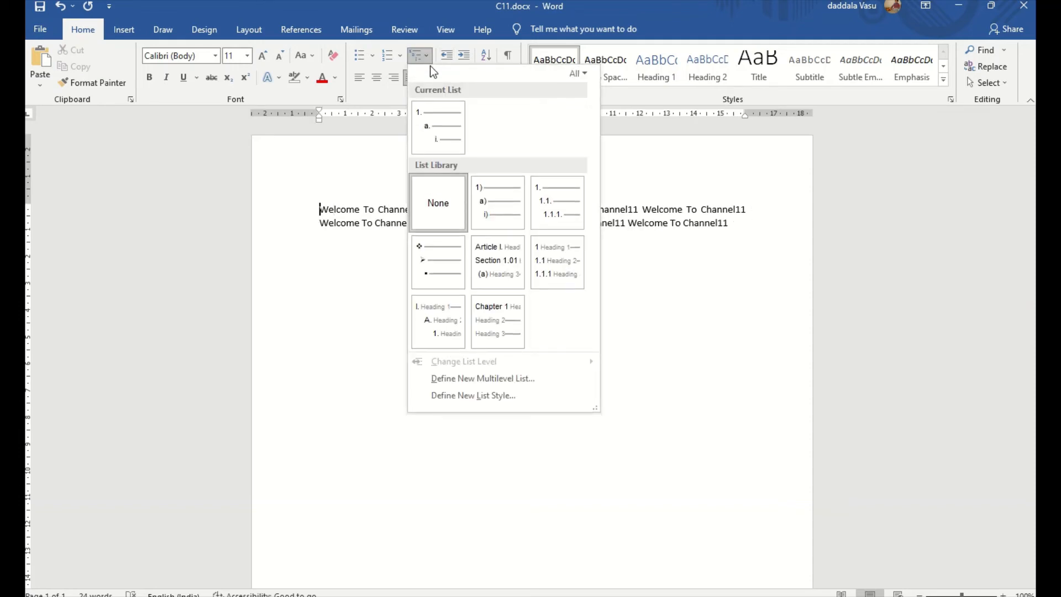
mouse_move(484, 207)
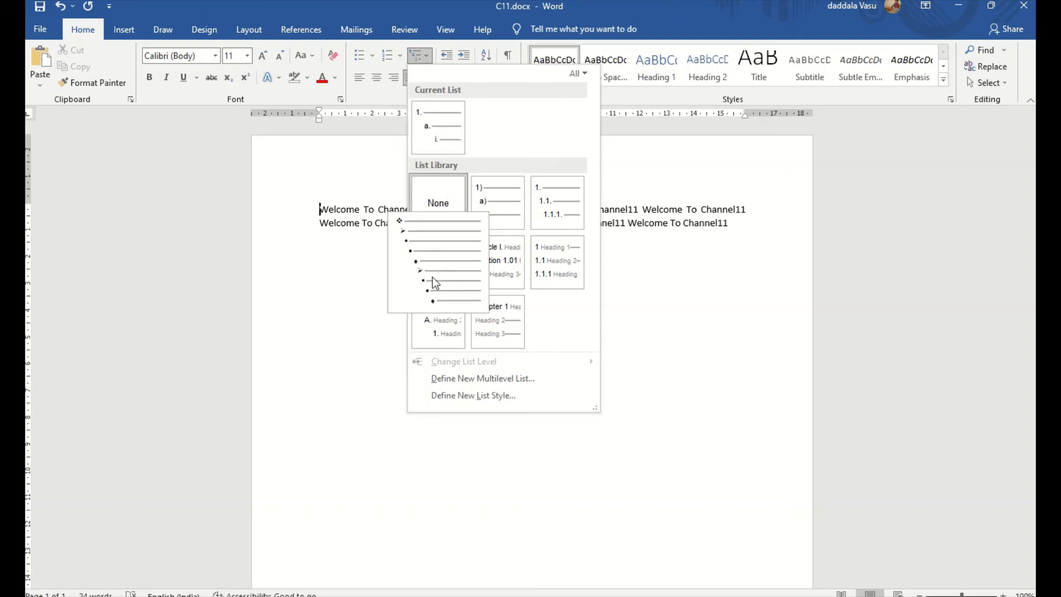
mouse_move(502, 325)
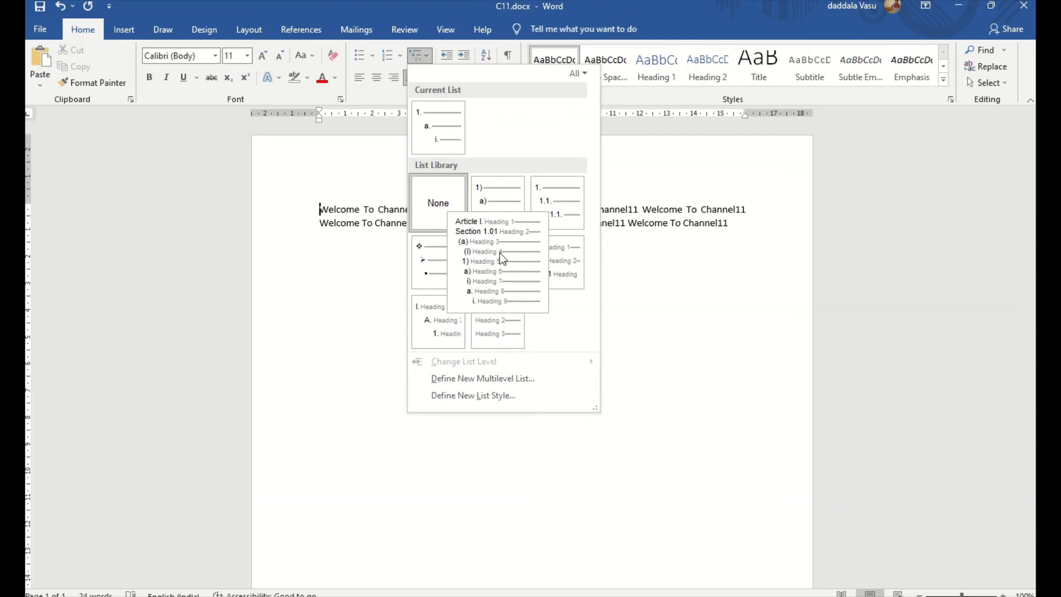
mouse_move(561, 208)
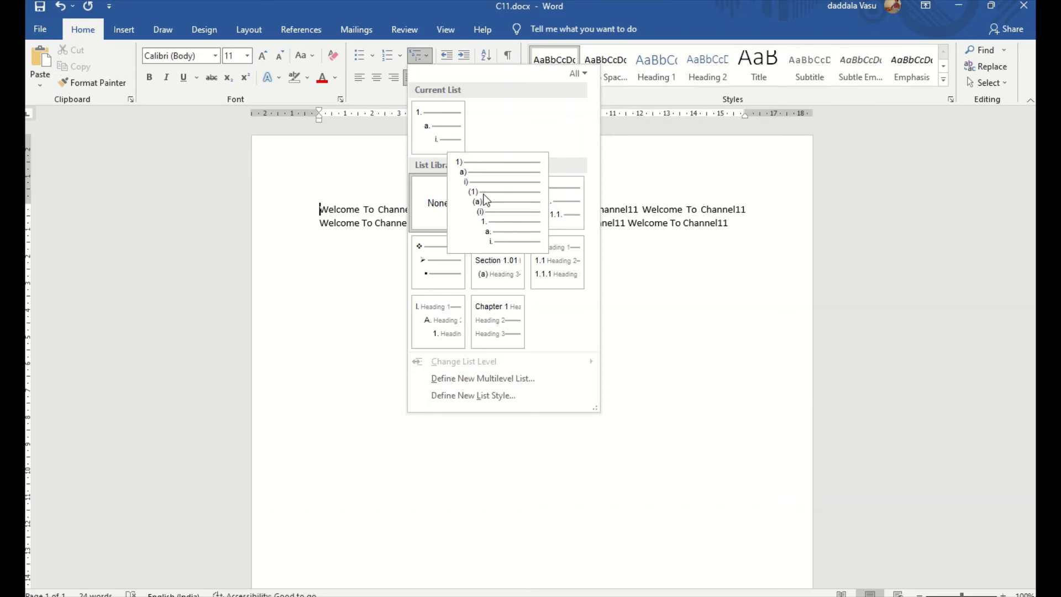
left_click(479, 182)
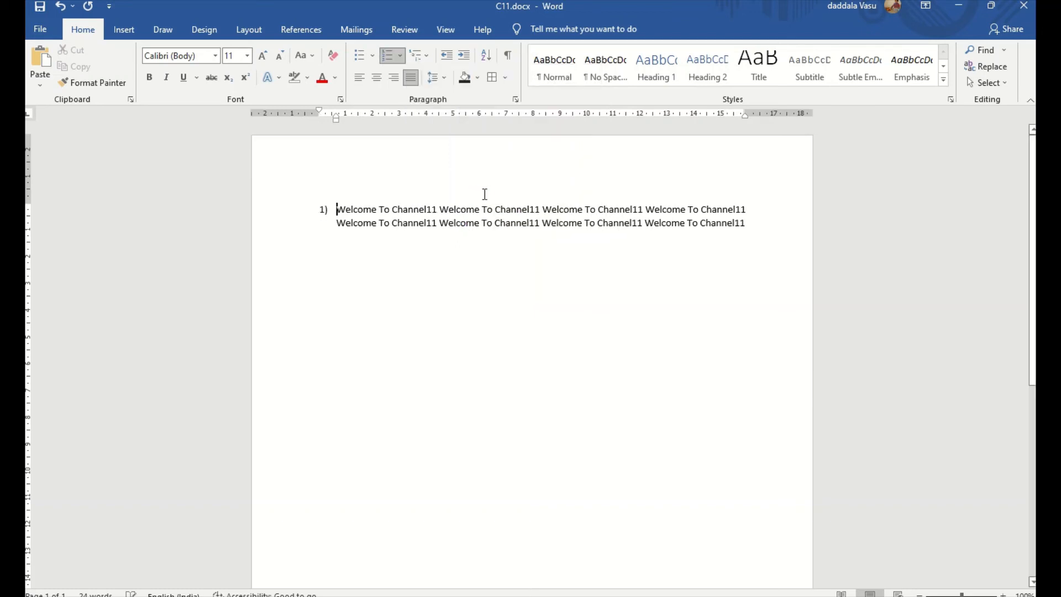
- Add a second-level list item "Dsfdf" and below it a third-level item "Sdfdsf"
left_click(751, 225)
key("Return")
key("Tab")
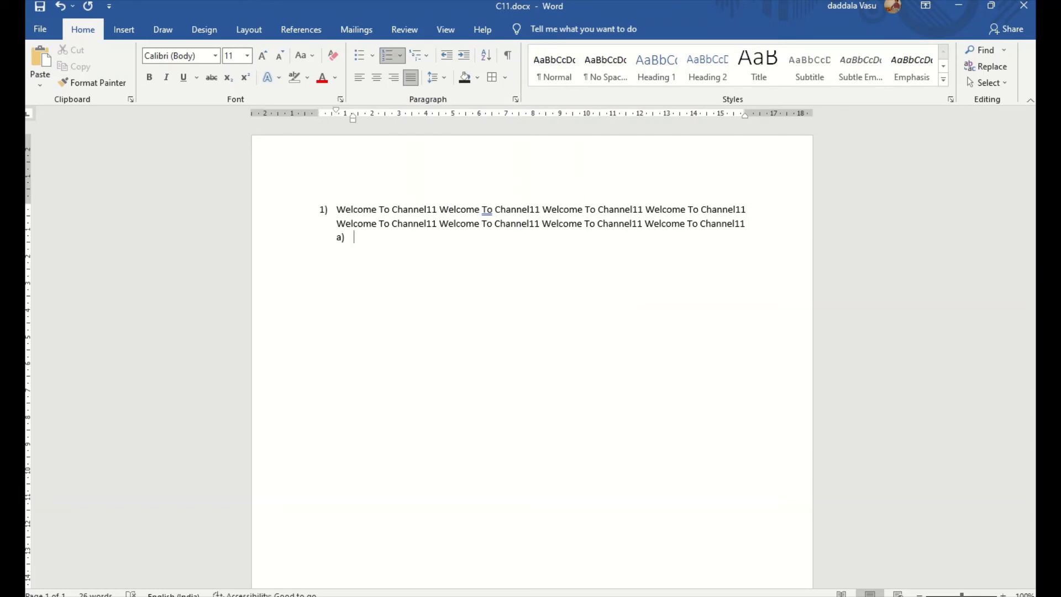
type("dsfdf")
key("Return")
key("Tab")
type("sdfdsf")
- Add a fourth-level list item "Sdfdsfsdf" and start an empty fifth-level item below it
key("Return")
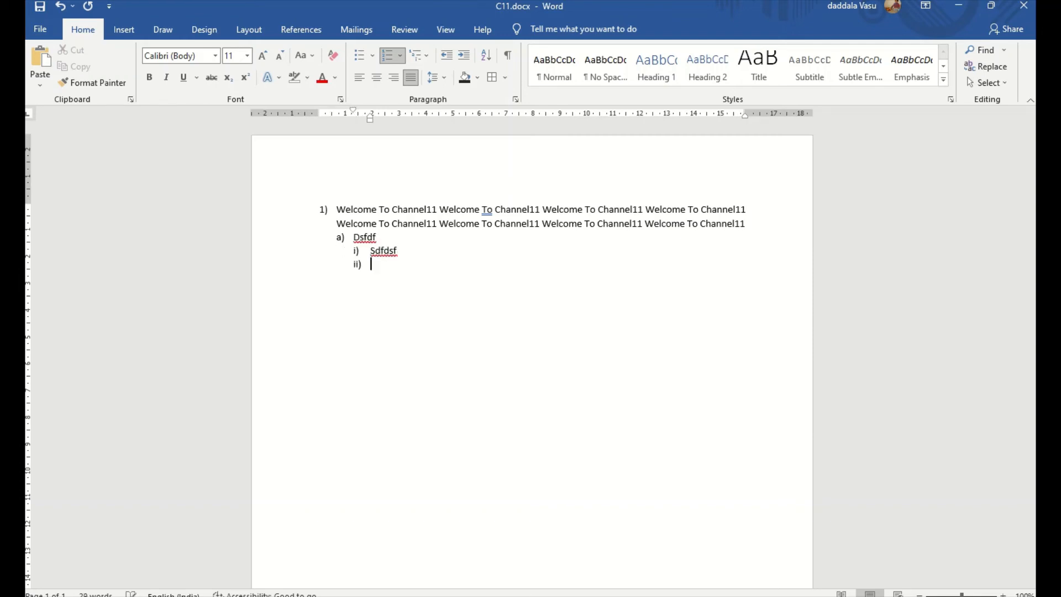
key("Tab")
type("dfdsfsdf")
key("Return")
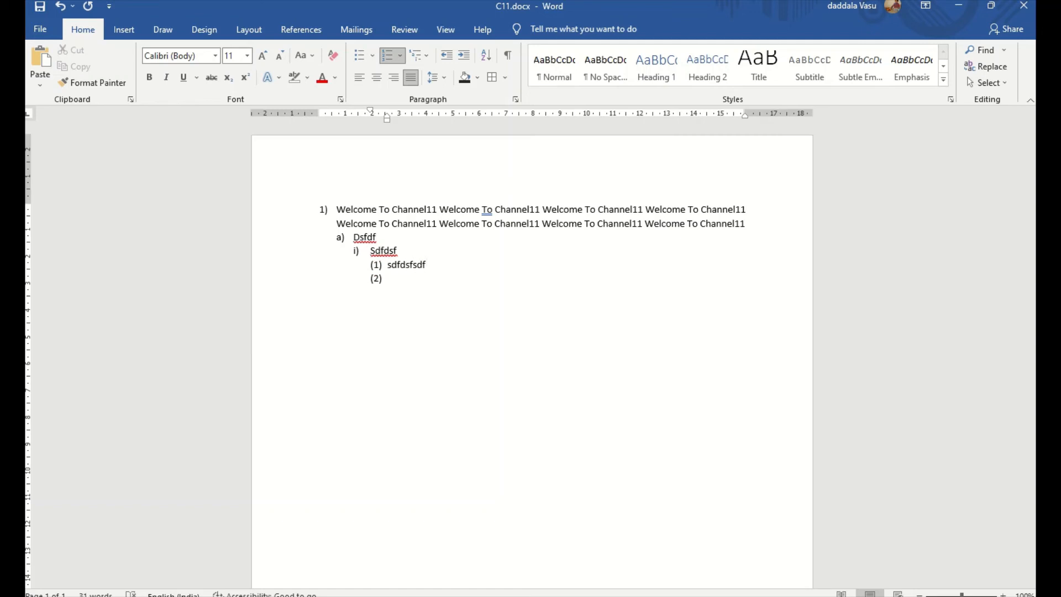
key("Tab")
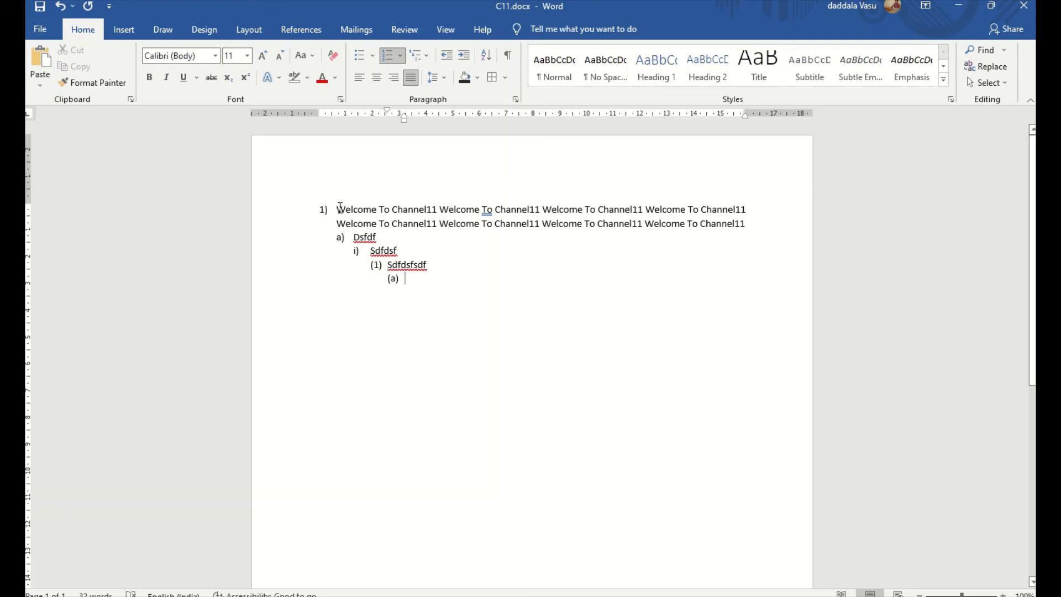
- Select the list items that contain text and try the multilevel formats 1. 1.1. 1.1.1. and Article I. Section 1.01 on them
left_click_drag(338, 209, 418, 267)
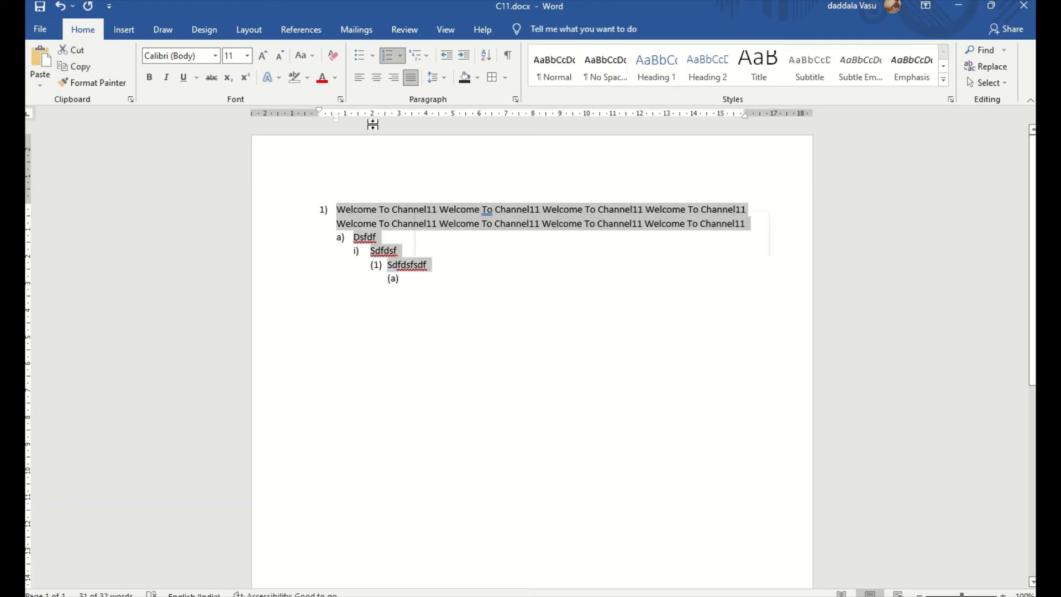
left_click(400, 57)
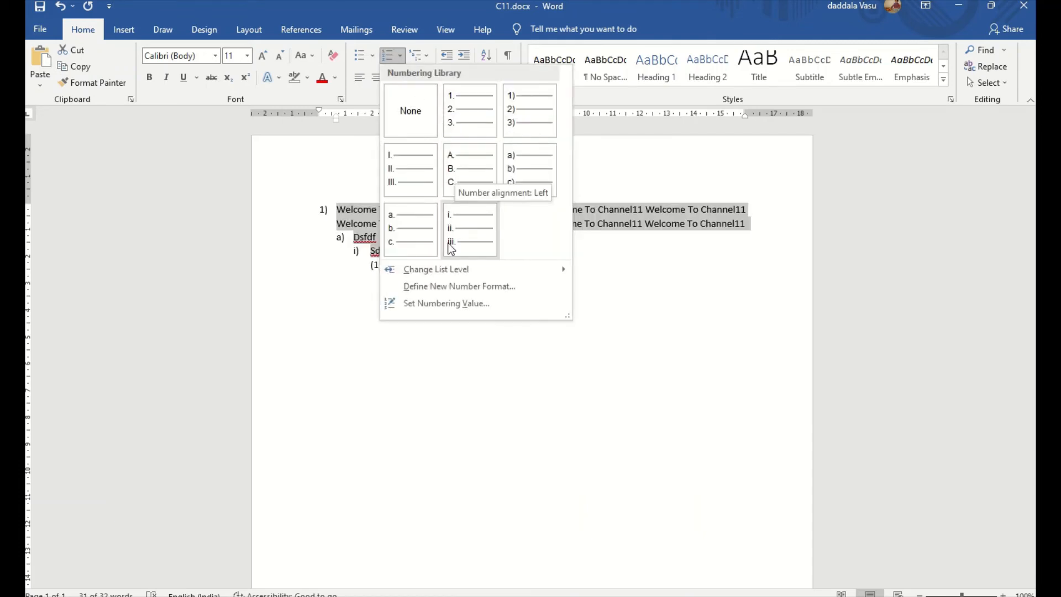
left_click(429, 57)
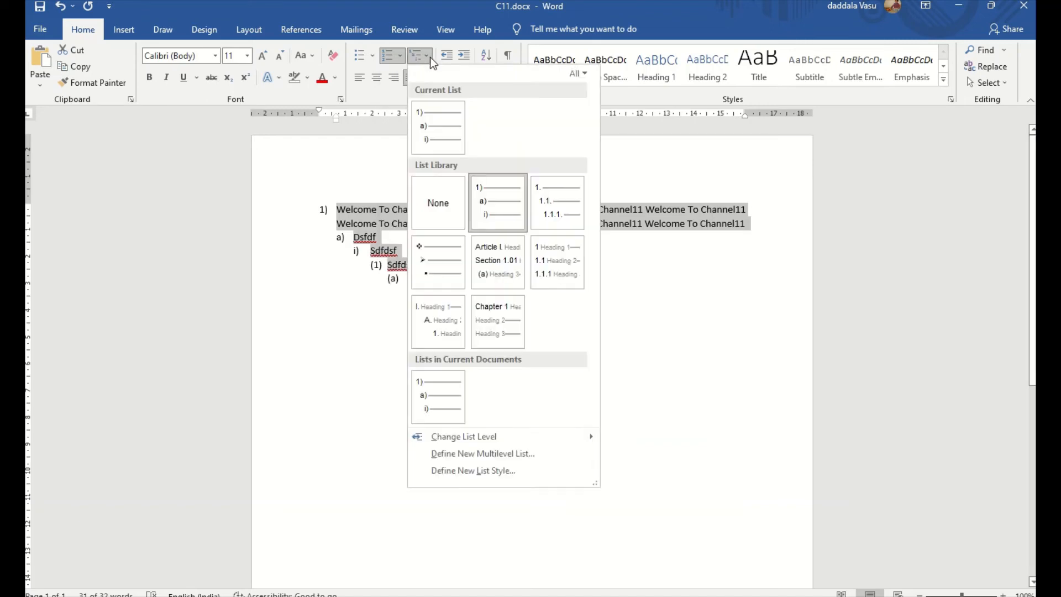
left_click(541, 205)
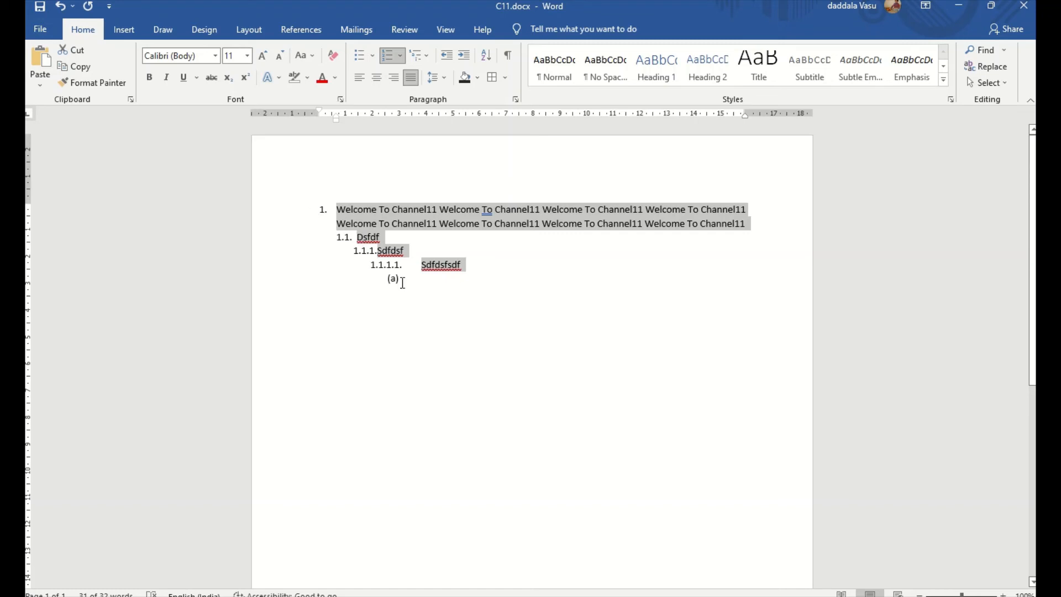
left_click(430, 54)
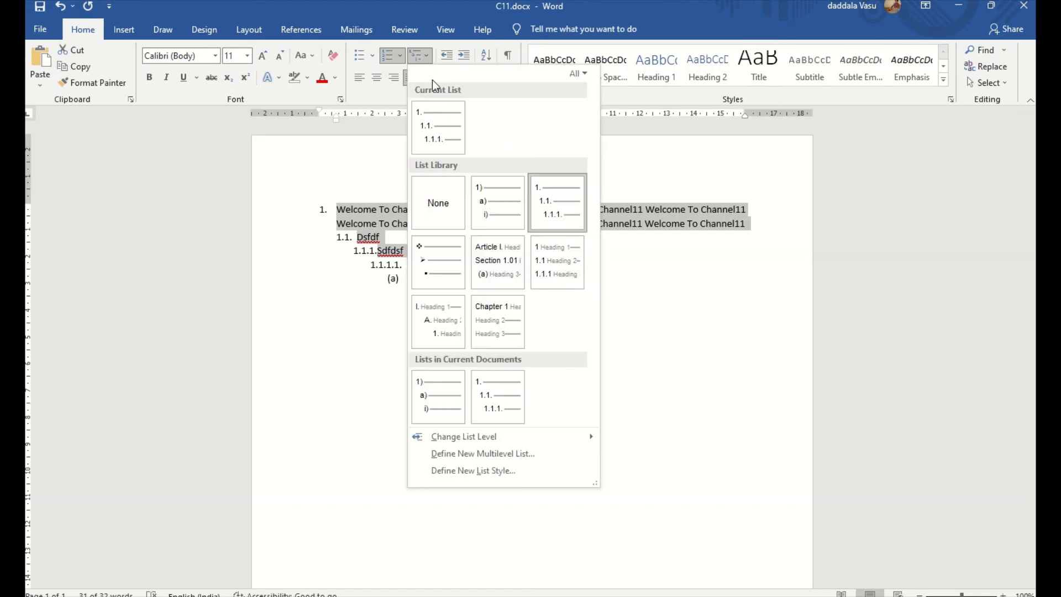
left_click(485, 285)
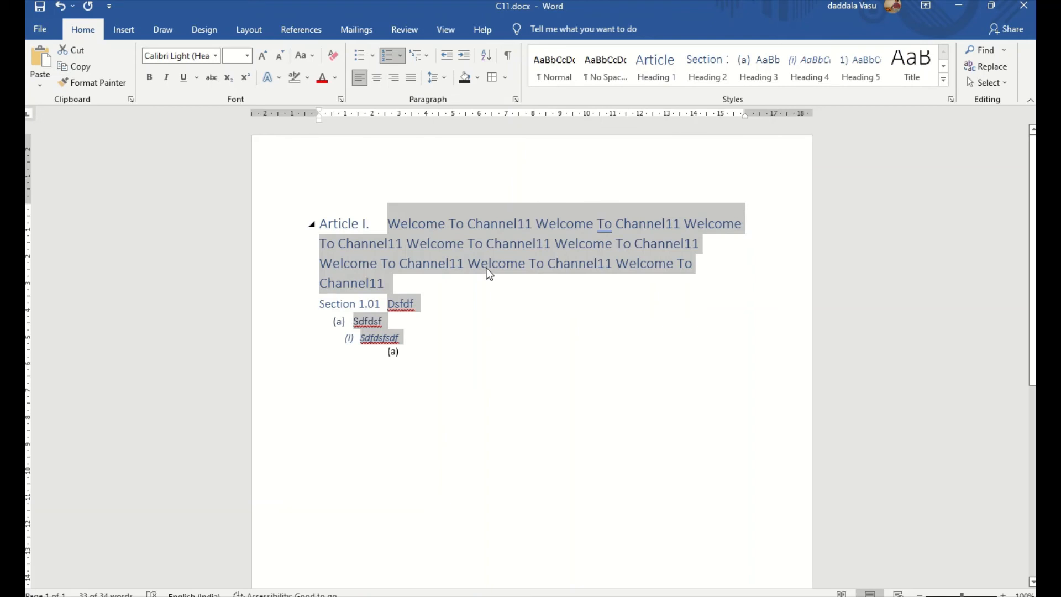
- Undo the list format changes and the added sub-items until only the first-level "Welcome To Channel11" item is left
key("ctrl+z")
key("ctrl+z")
key("ctrl+z")
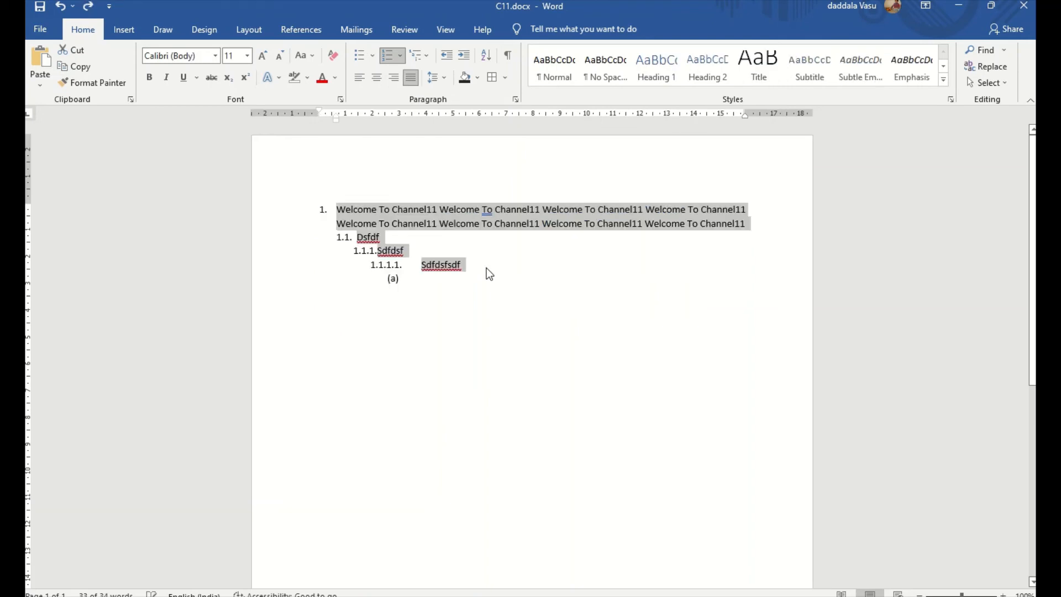
key("ctrl+z")
key("ctrl+z")
key("ctrl+z")
key("ctrl+z")
key("ctrl+z")
key("ctrl+z")
key("ctrl+z")
key("ctrl+z")
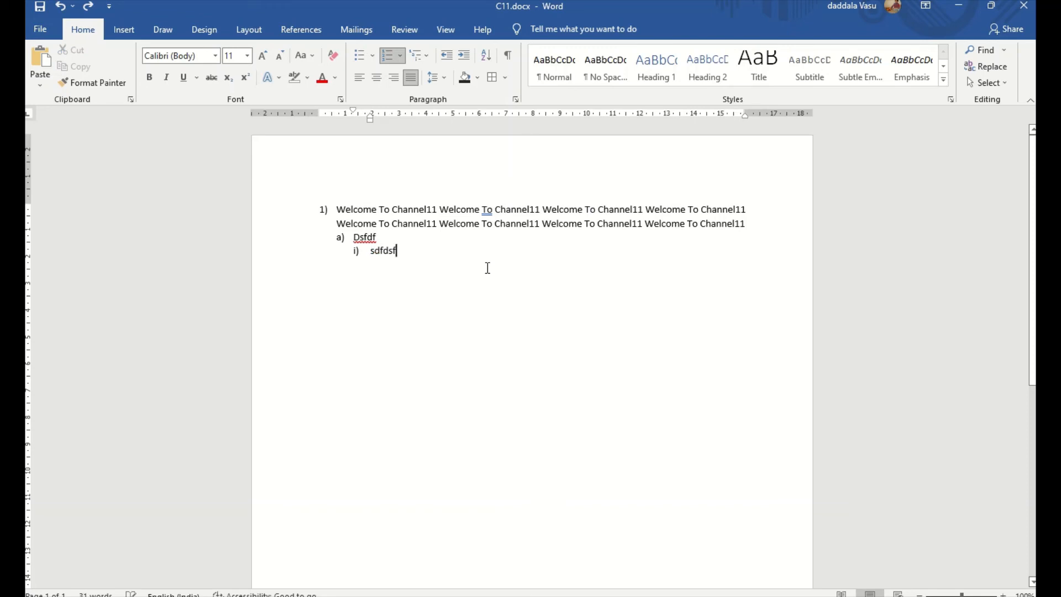
key("ctrl+z")
key("ctrl+z")
key("ctrl+z")
key("ctrl+z")
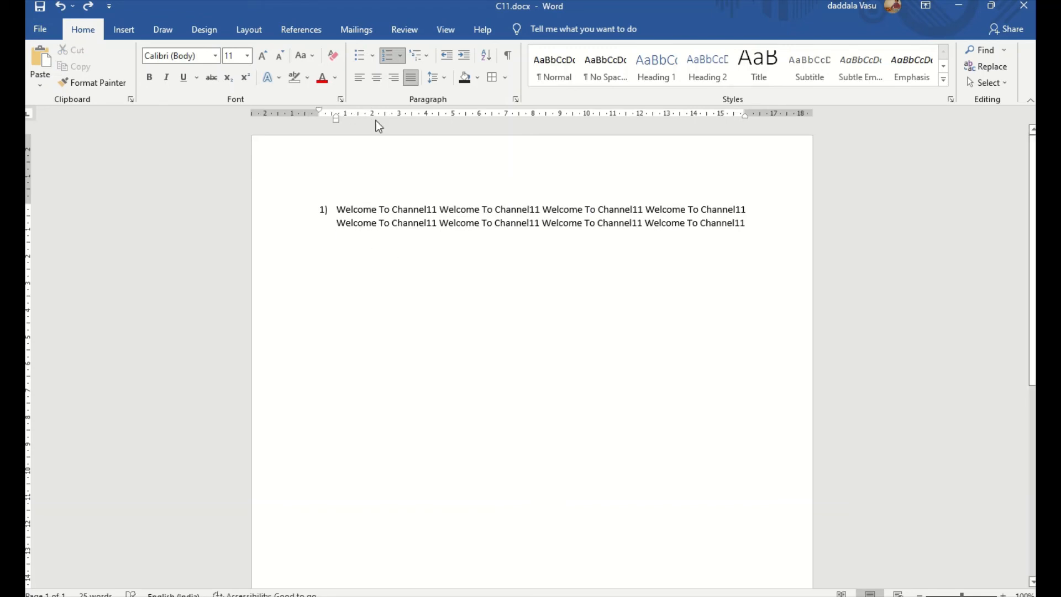
- Review the available numbering formats for the "Welcome To Channel11" list item, as well as the bullet styles
left_click(399, 56)
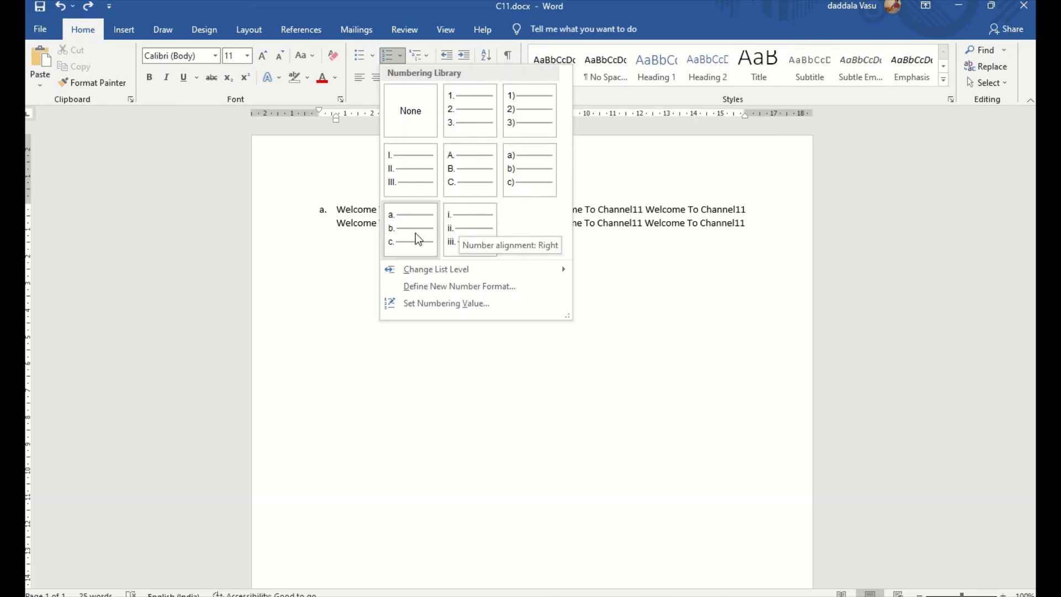
mouse_move(427, 275)
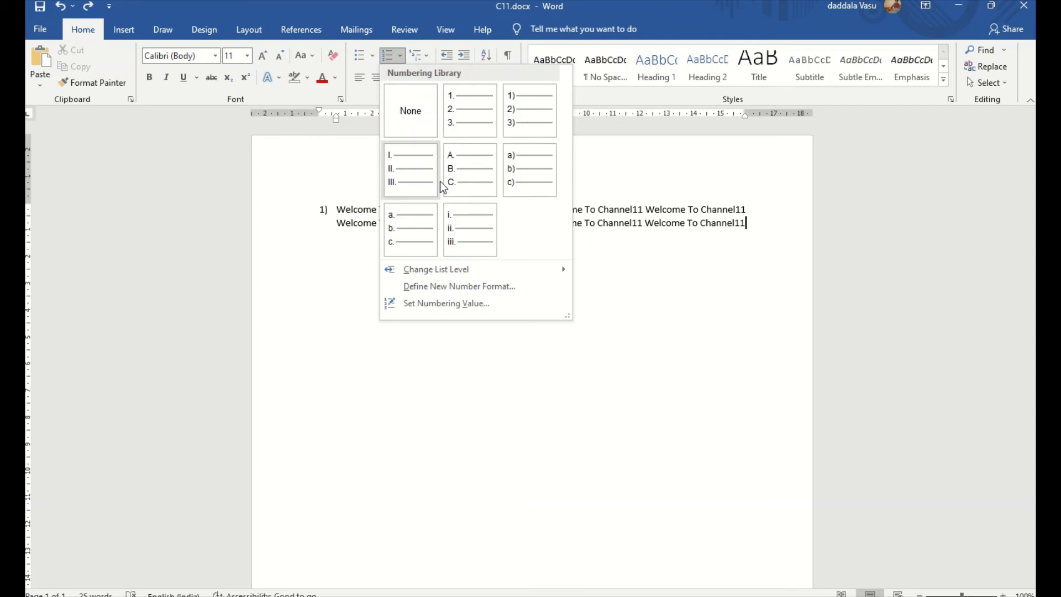
left_click(356, 211)
left_click_drag(338, 209, 378, 223)
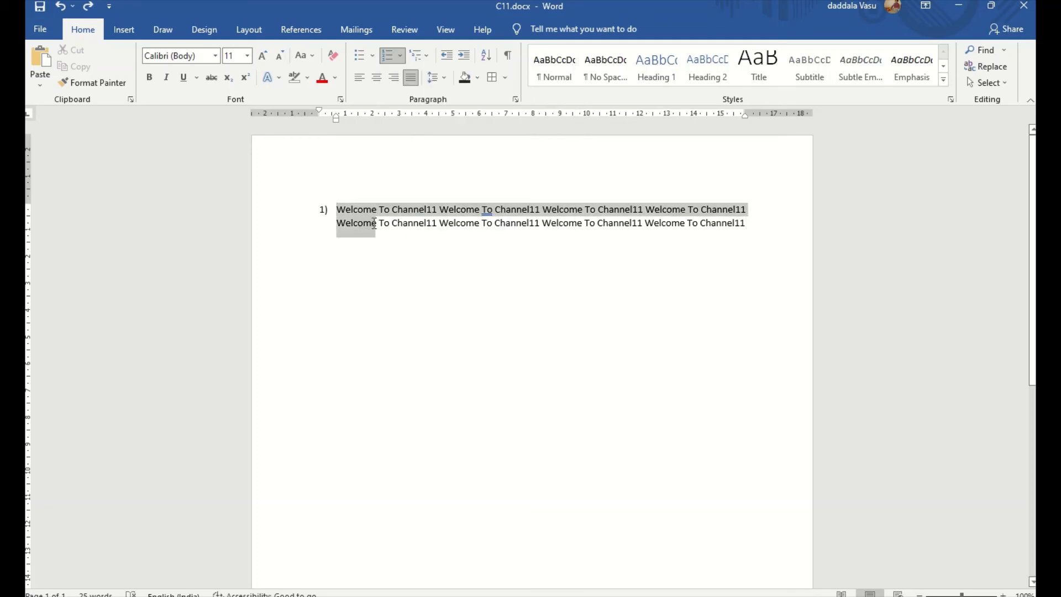
left_click(372, 60)
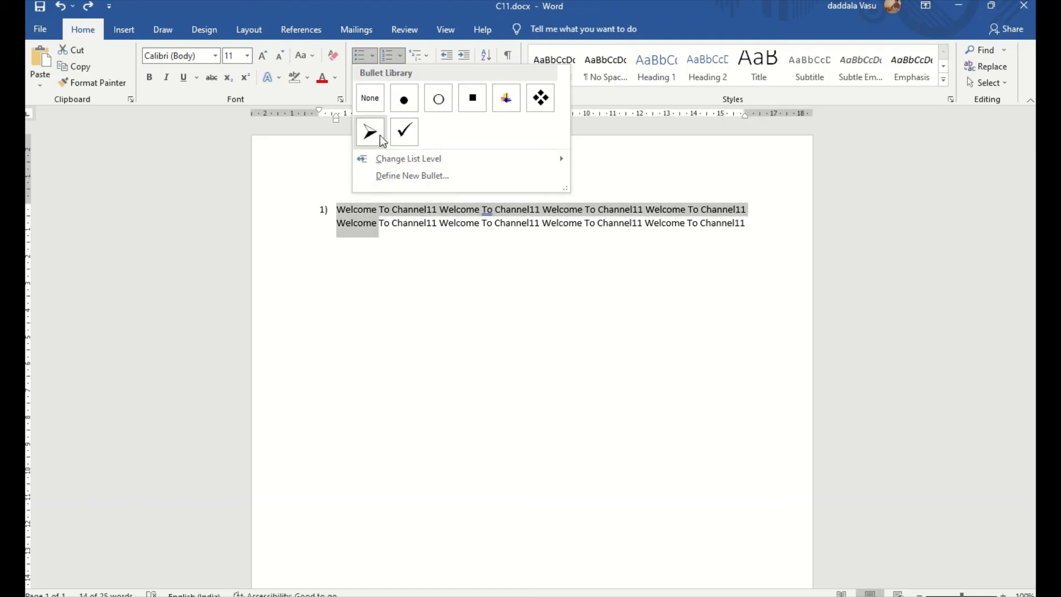
left_click(389, 252)
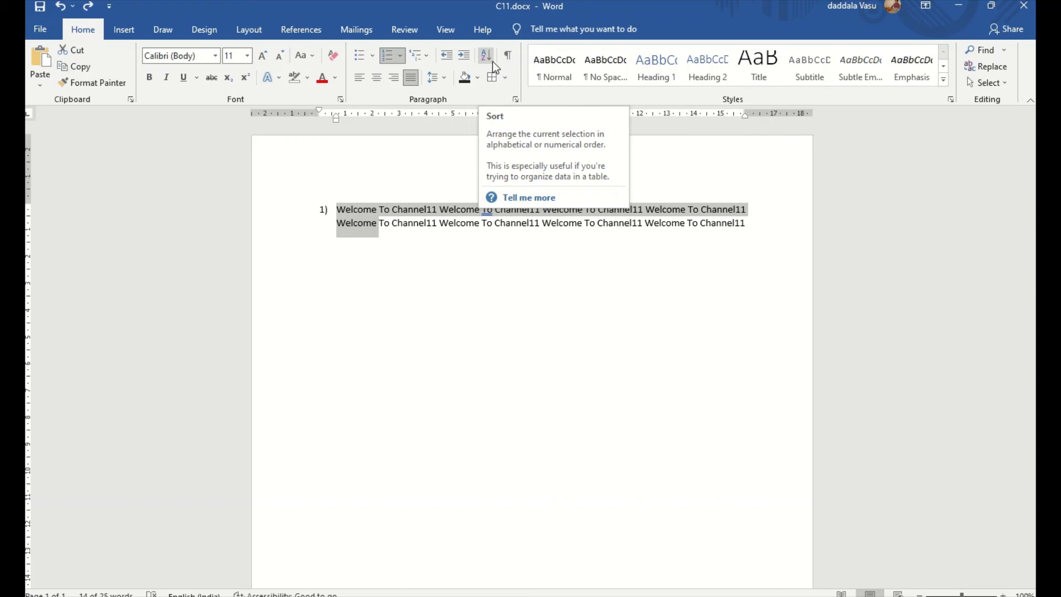
left_click(402, 241)
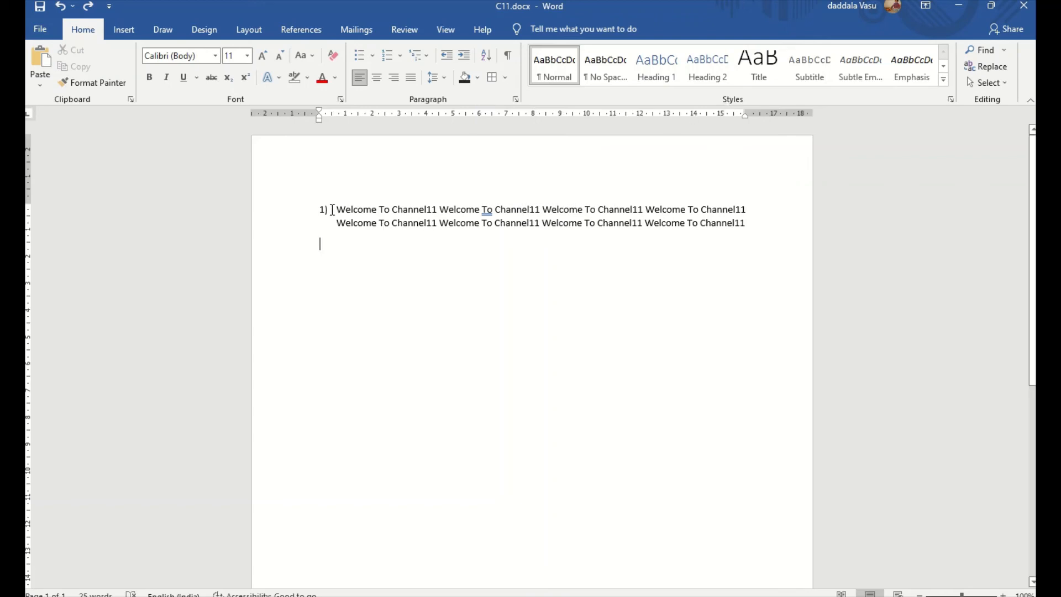
- Select the whole "Welcome To Channel11" list item and preview the full gallery of text styles on it
left_click_drag(336, 207, 763, 230)
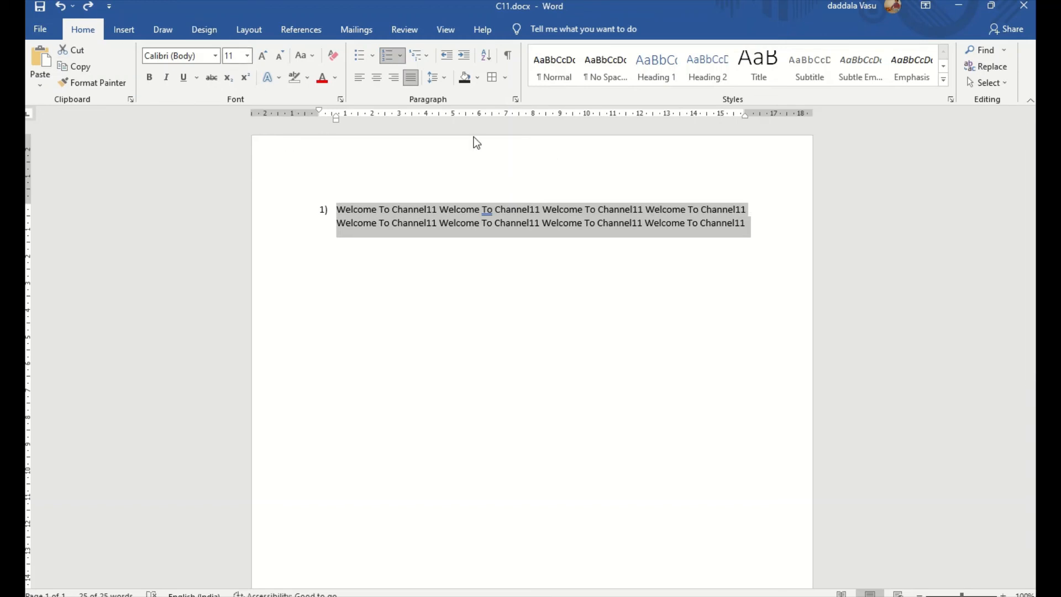
left_click(943, 66)
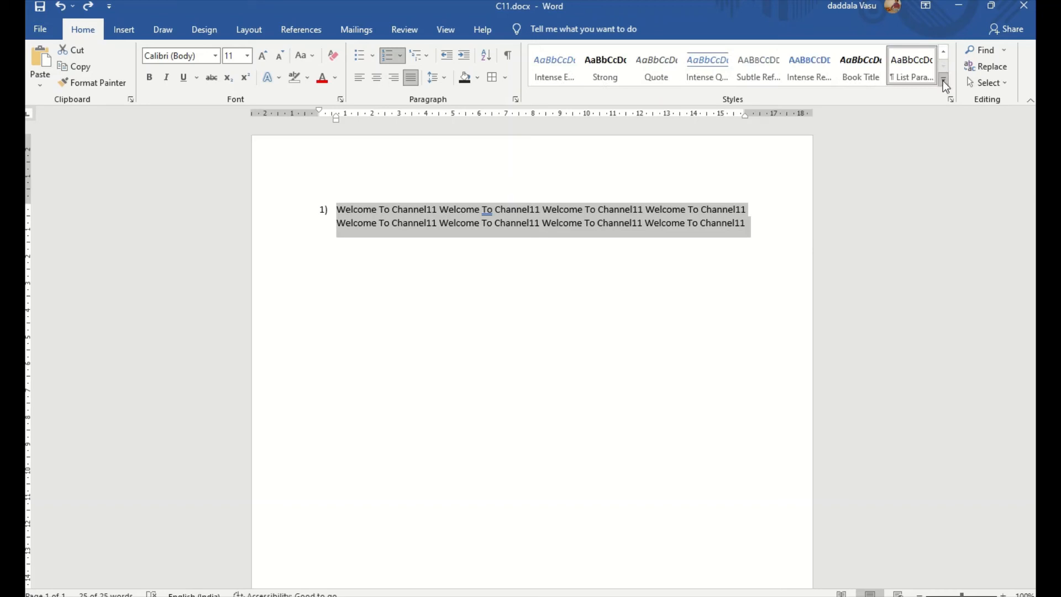
left_click(943, 81)
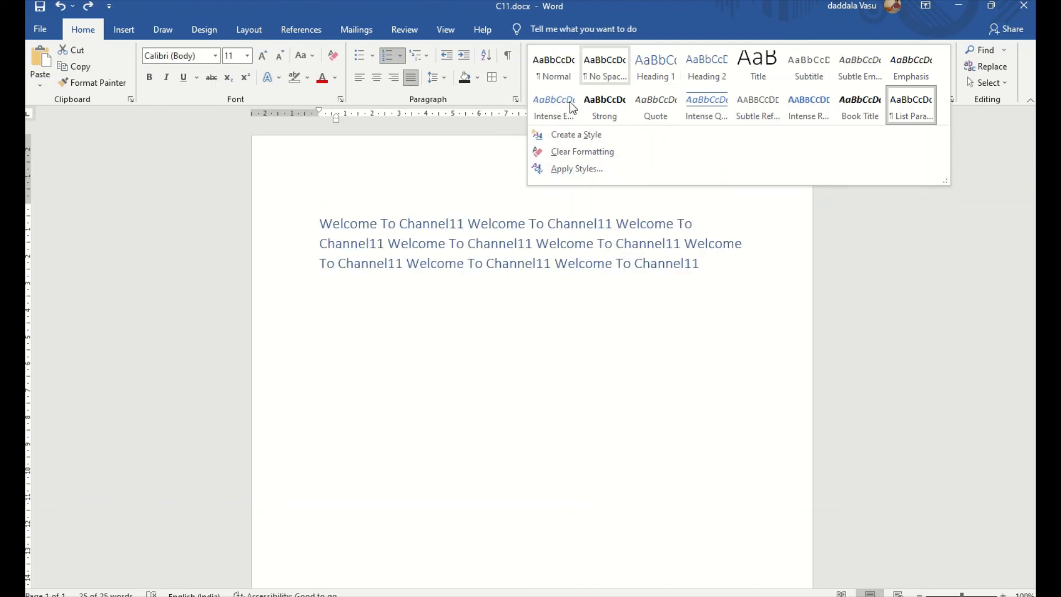
left_click(497, 133)
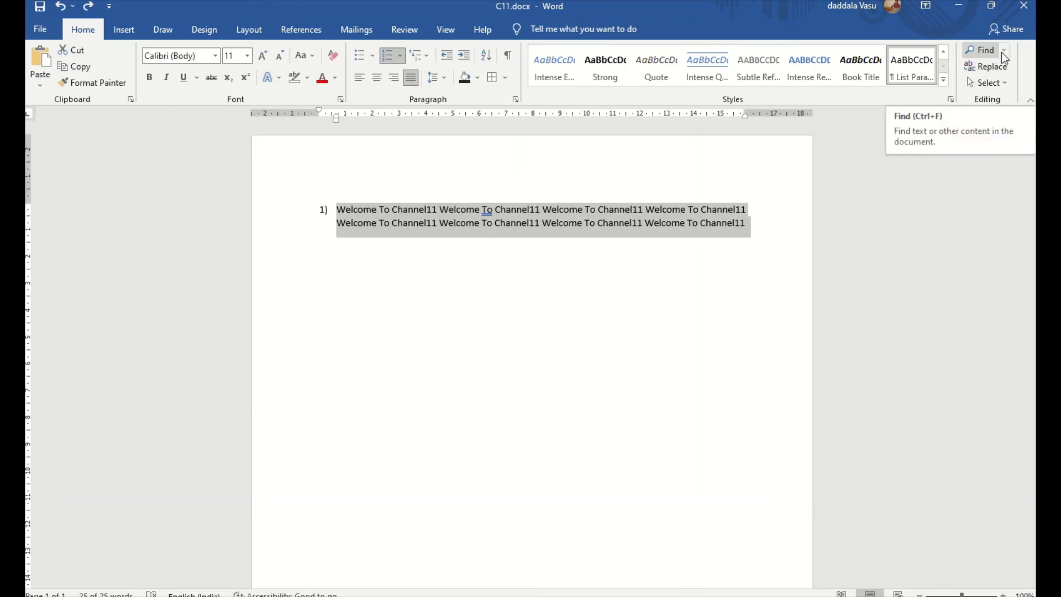
- Search the document for "11"
left_click(982, 50)
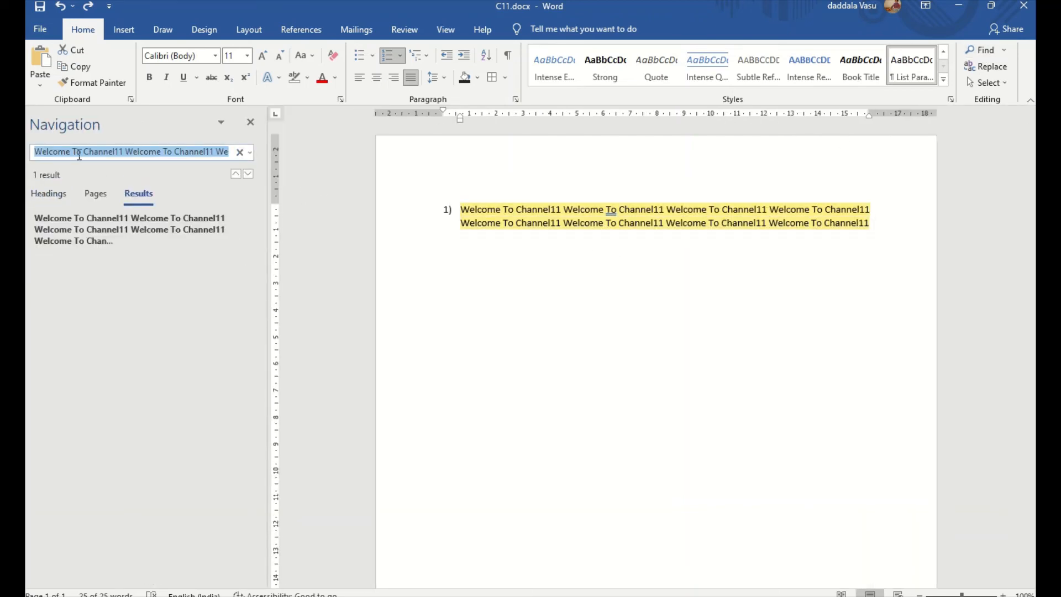
type("11")
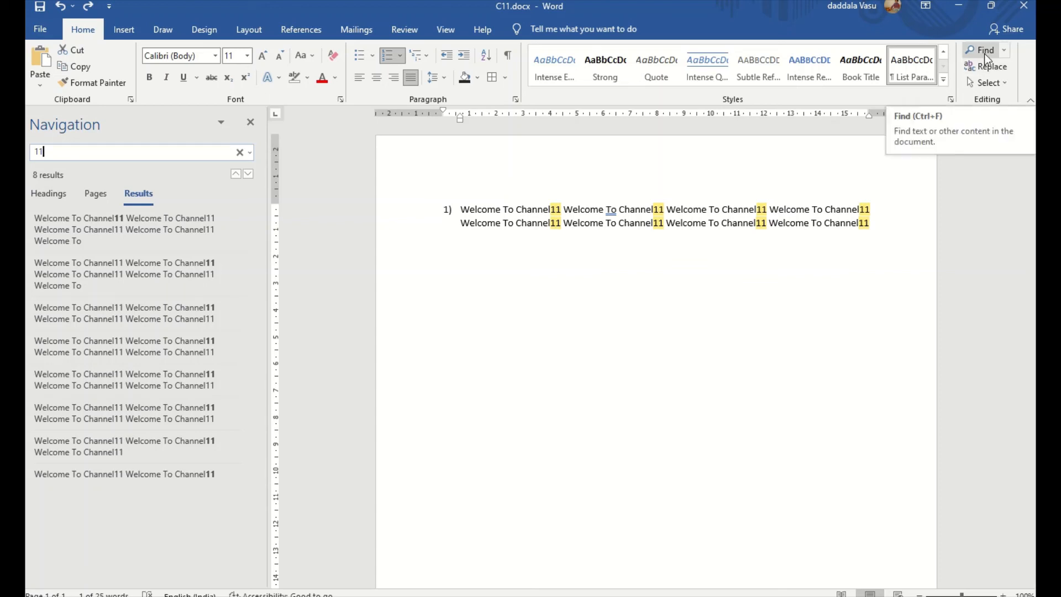
- Replace every "11" in the document with "e11", with the extended search options shown and the search continued from the beginning
left_click(987, 71)
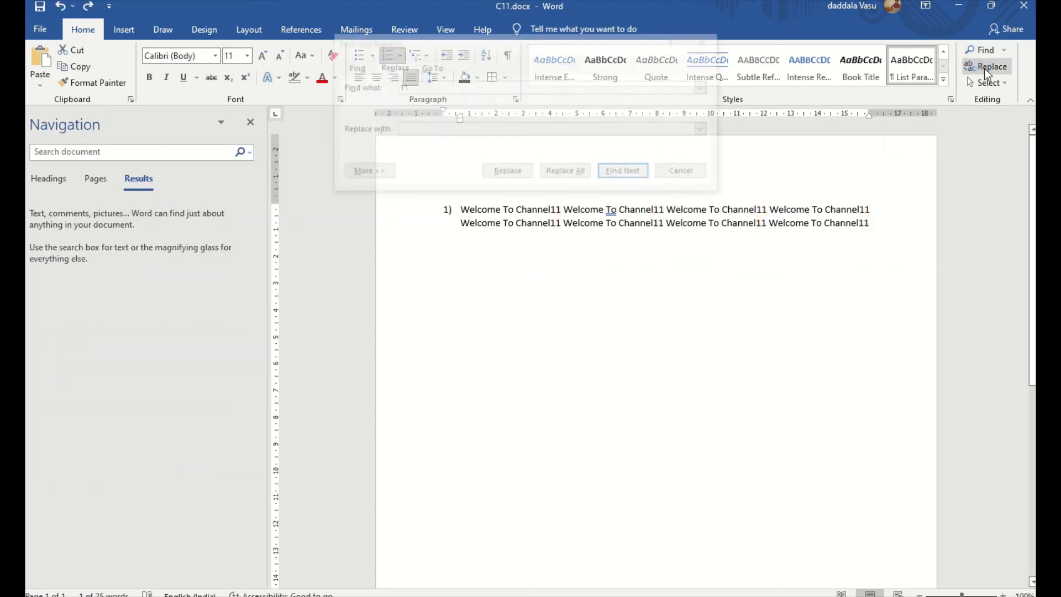
left_click_drag(467, 51, 482, 246)
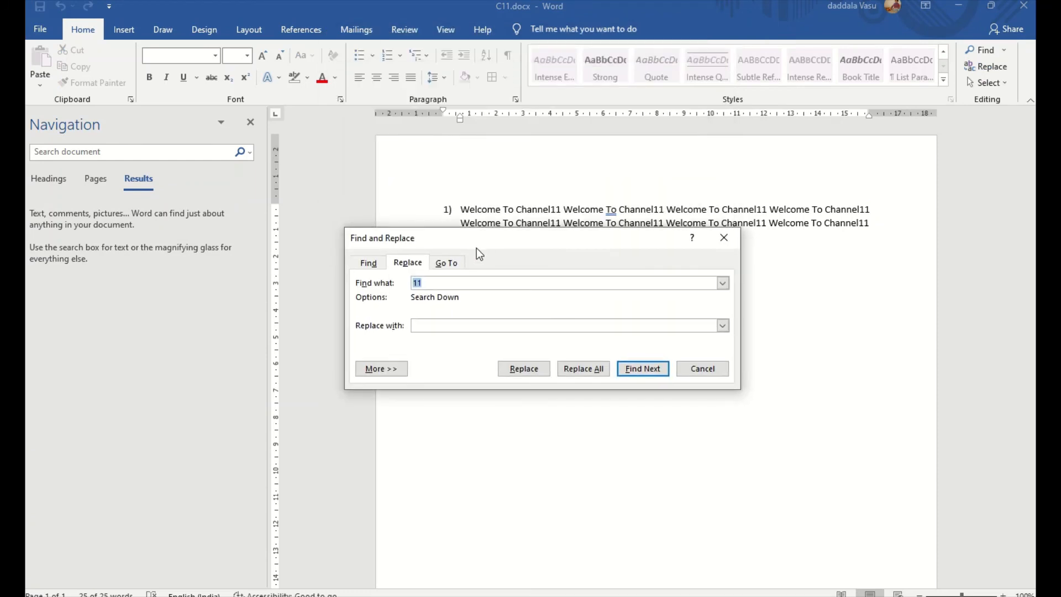
left_click(431, 325)
type("e11")
left_click(381, 369)
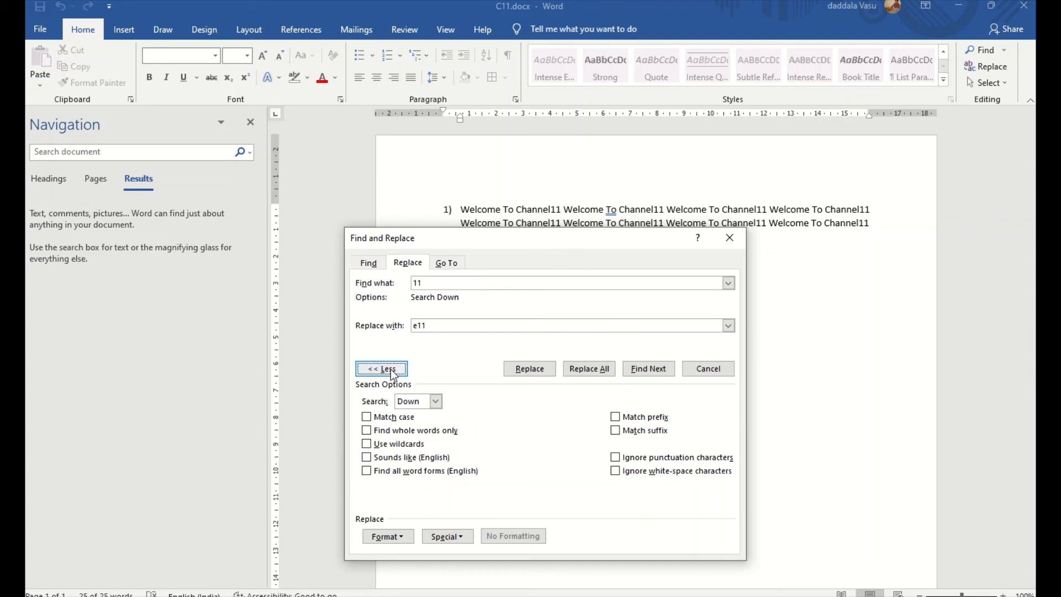
left_click(385, 537)
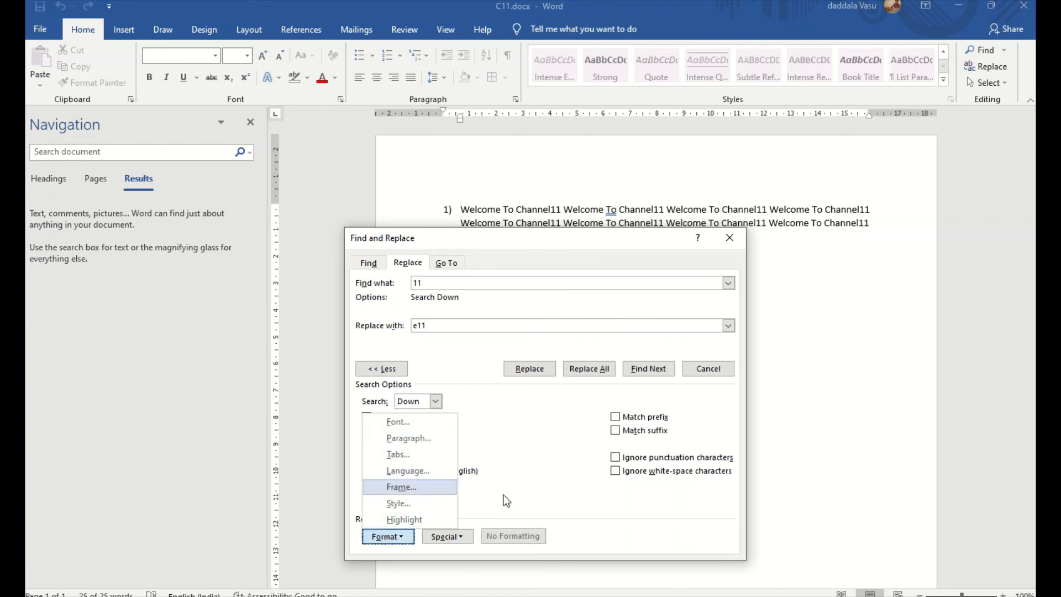
left_click(544, 499)
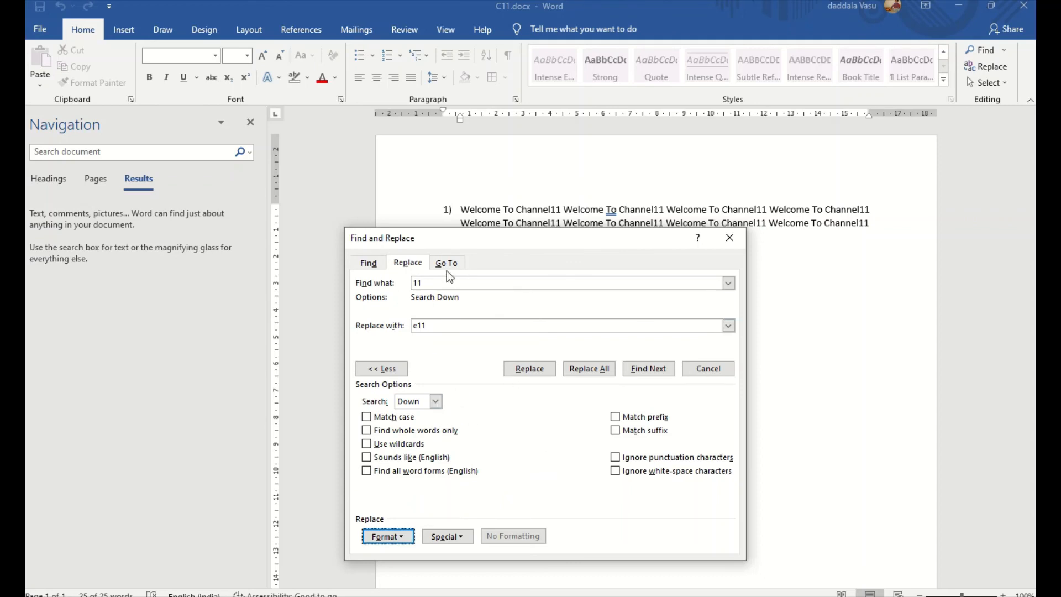
left_click(530, 369)
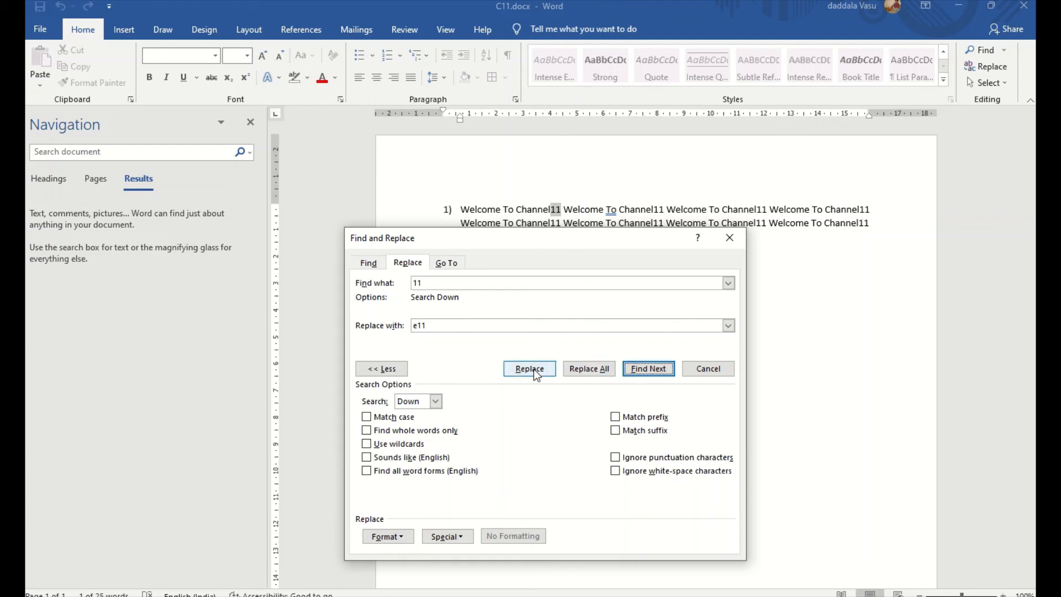
left_click(585, 370)
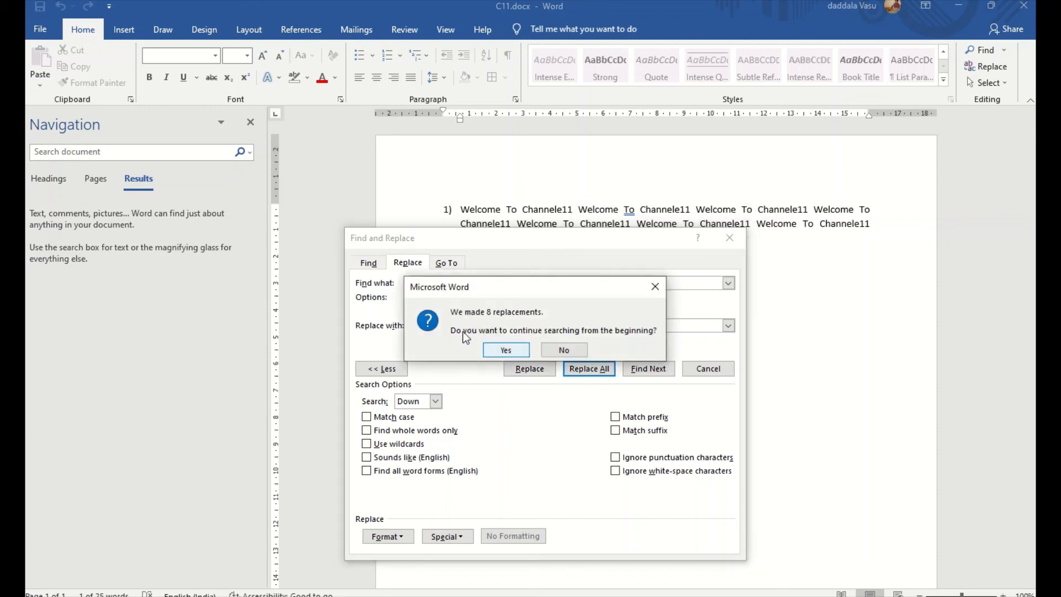
left_click(506, 349)
left_click(535, 346)
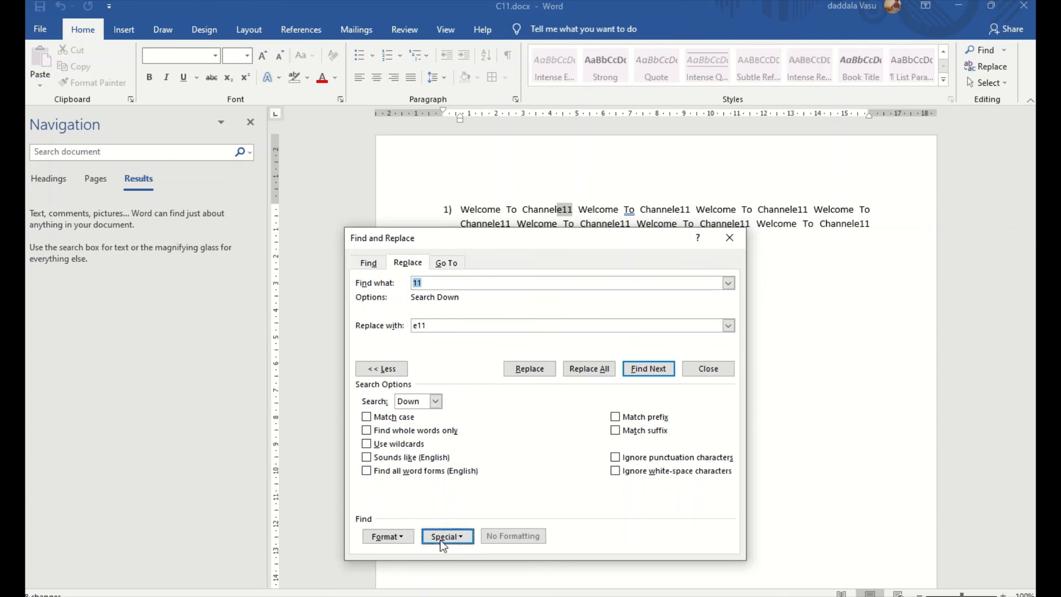
left_click(730, 238)
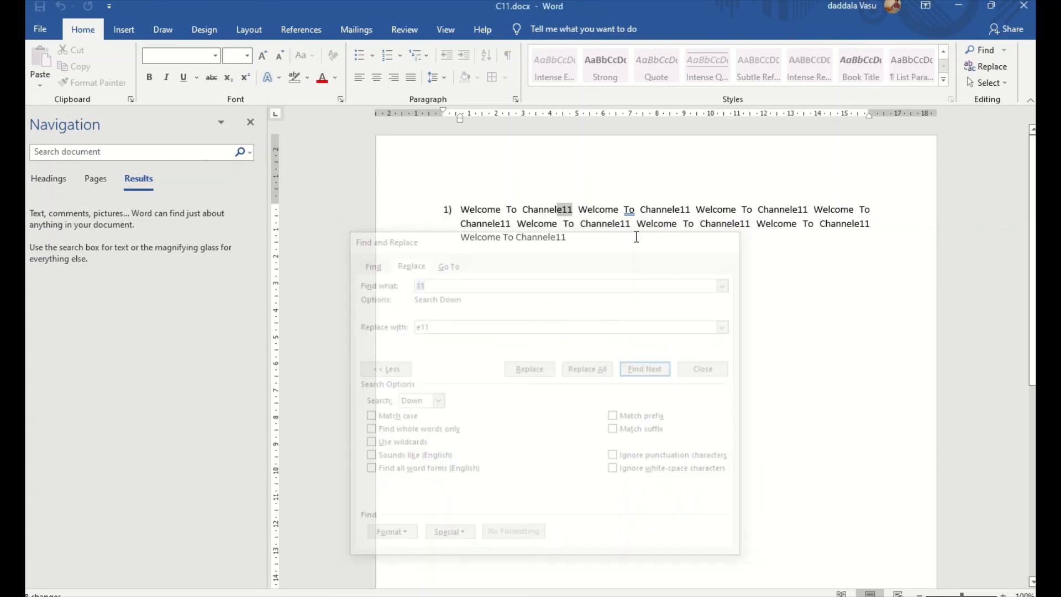
- Select the "11" in the second "Channele11" and run the replacement of all "11" with "e11" again
left_click(565, 209)
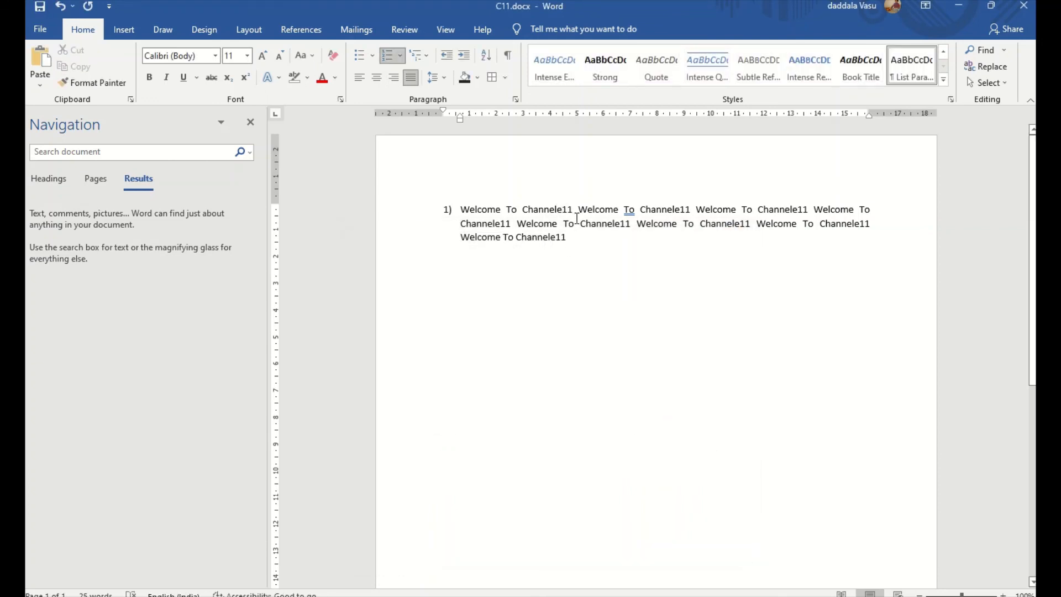
left_click(684, 209)
left_click_drag(680, 210, 689, 210)
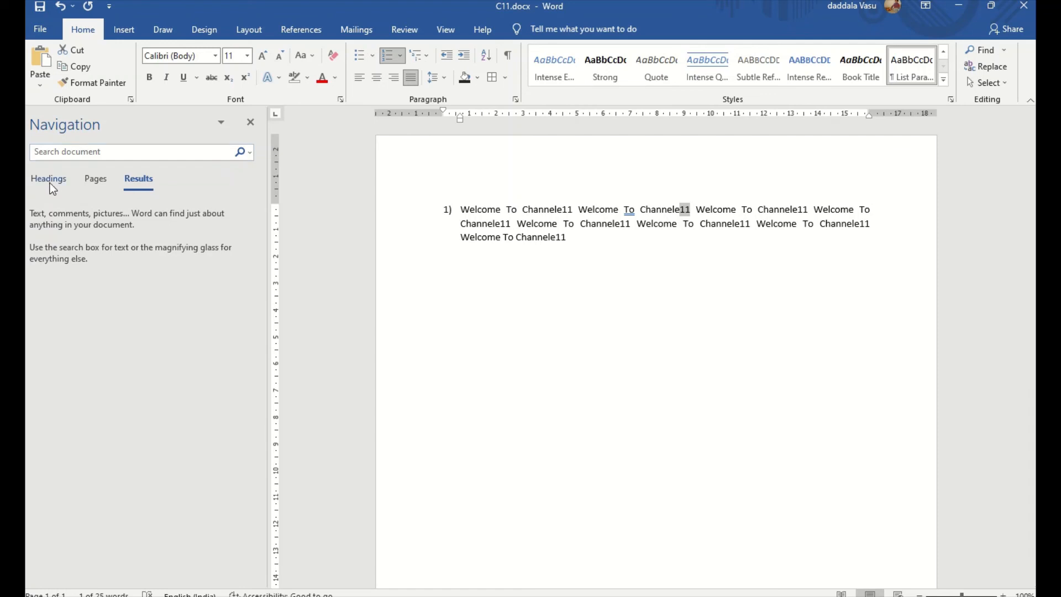
left_click(986, 66)
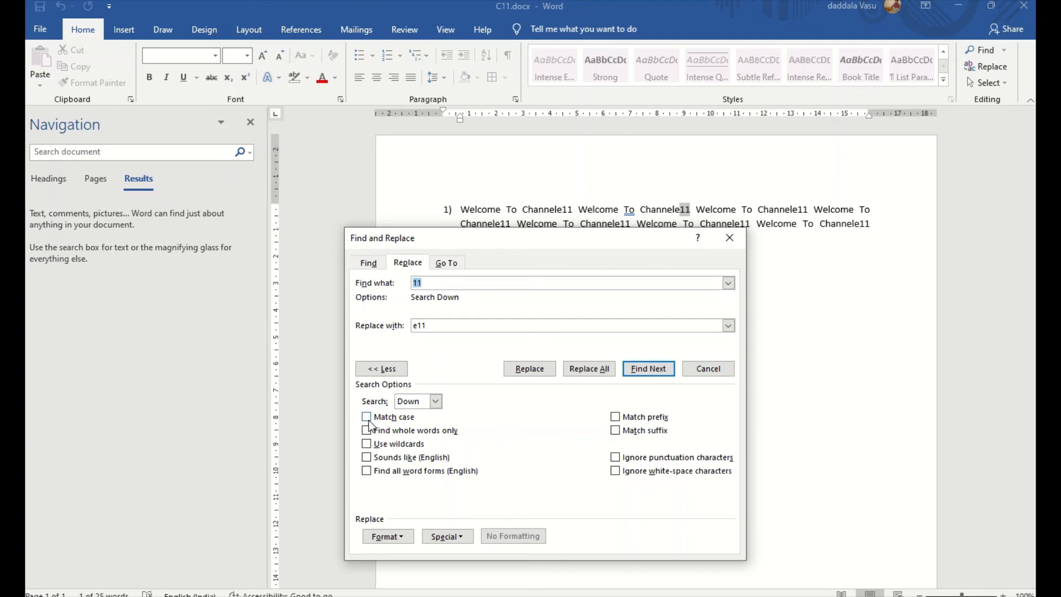
left_click(610, 368)
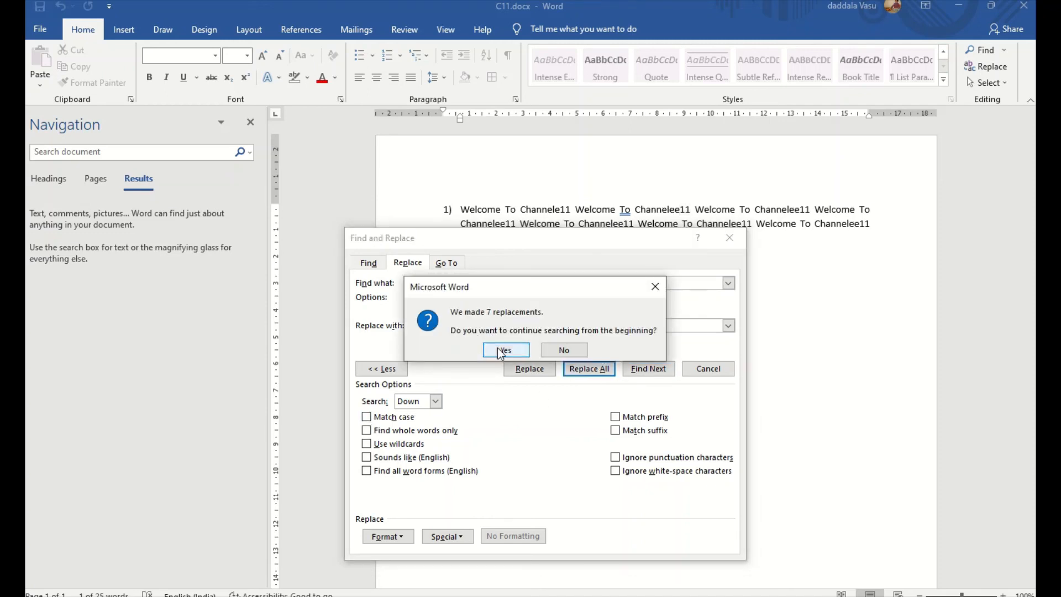
left_click(498, 347)
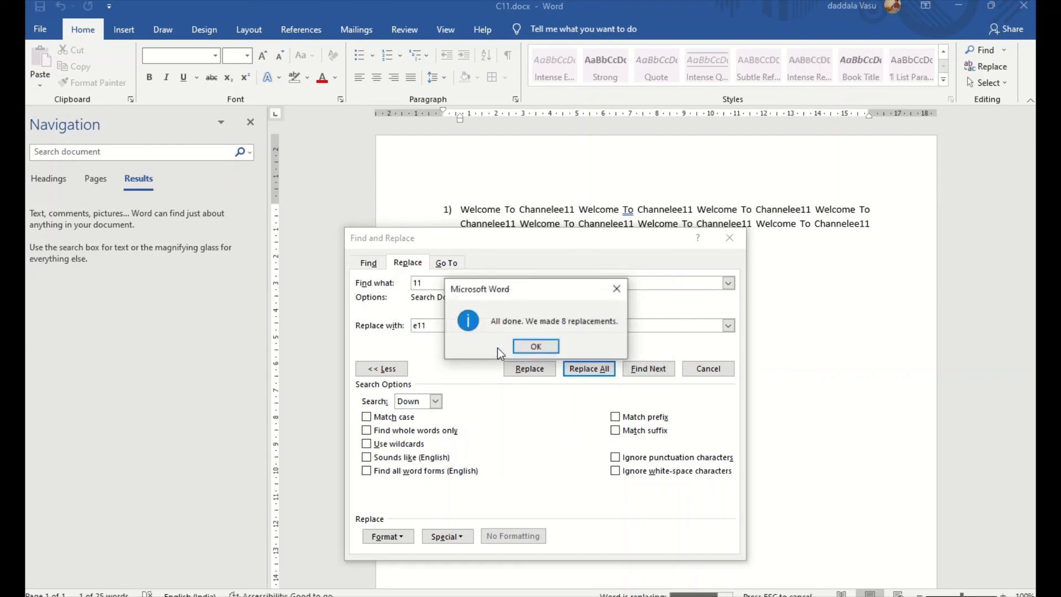
left_click(526, 347)
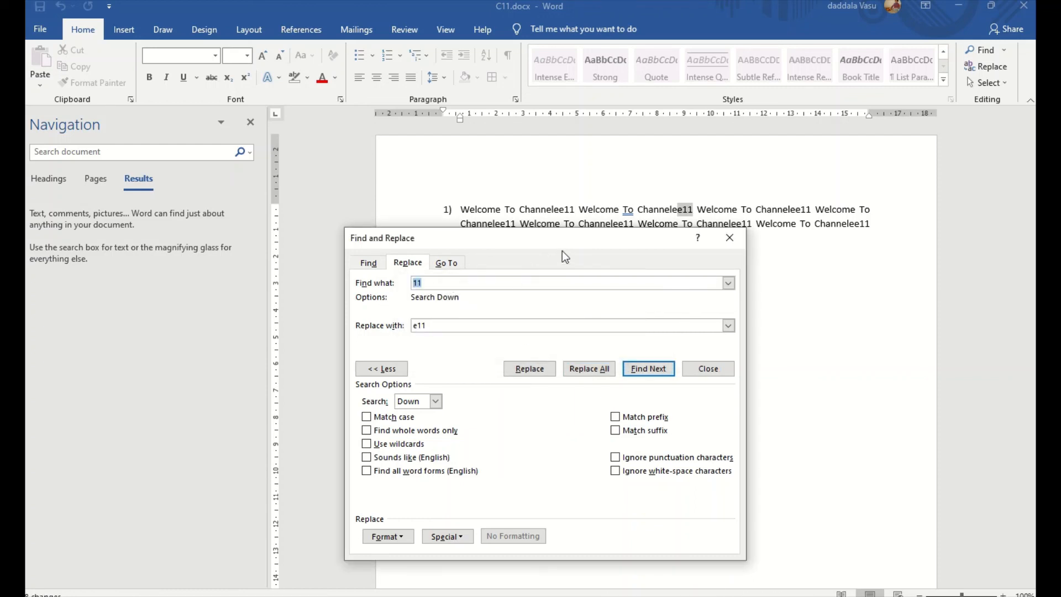
left_click_drag(571, 243, 514, 227)
left_click(634, 205)
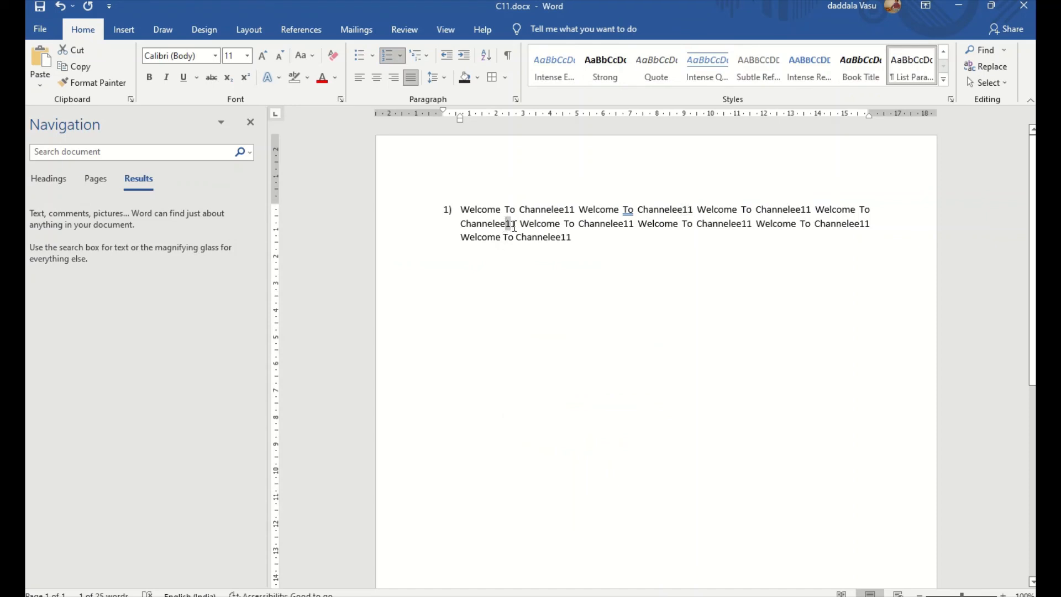
- Undo both replacements of "11" and the paragraph's list numbering
left_click(537, 306)
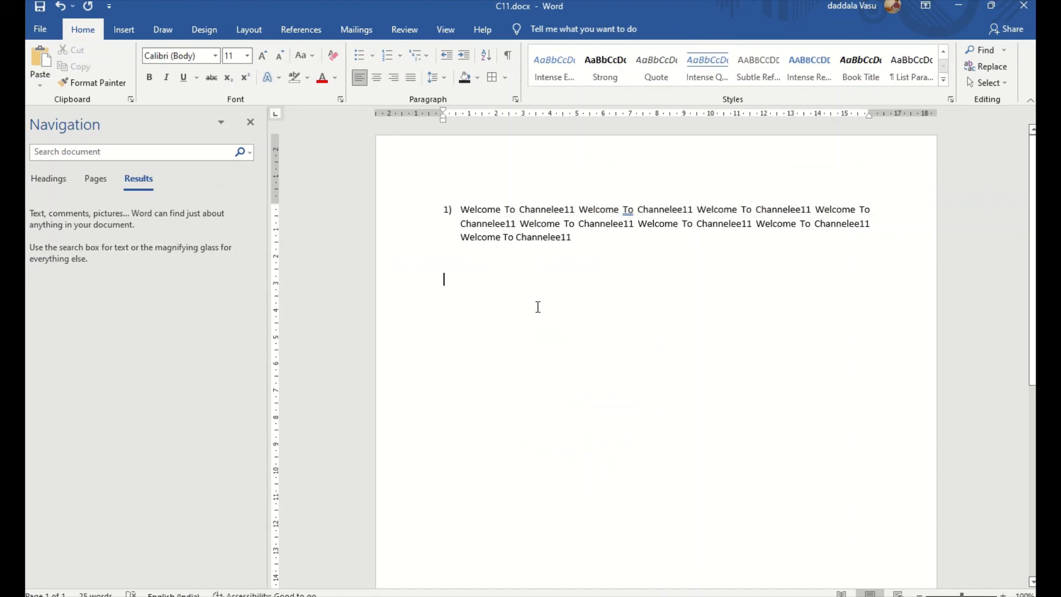
key("ctrl+z")
key("ctrl+z")
key("ctrl+z")
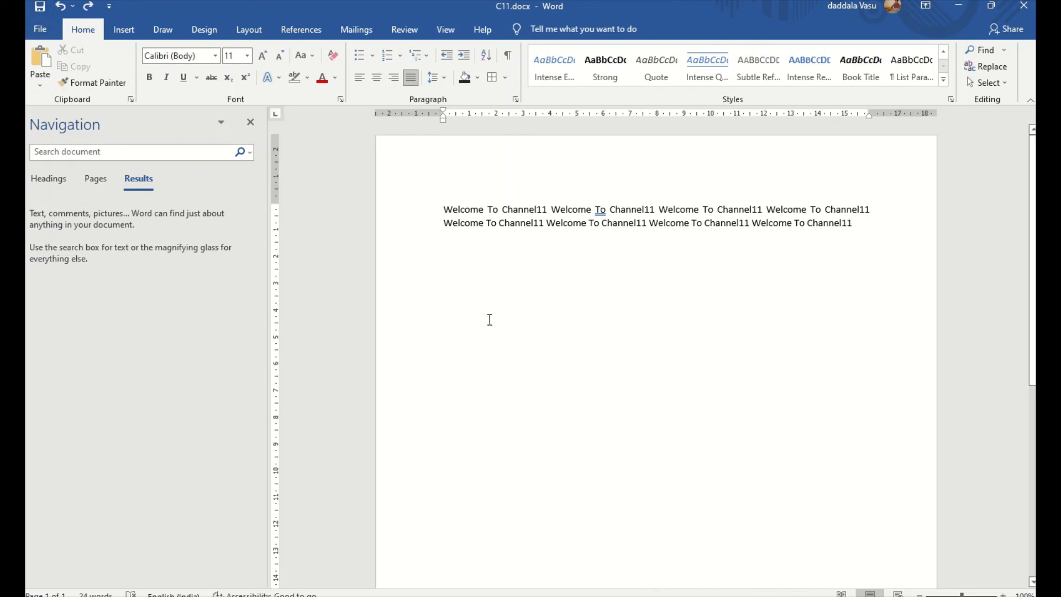
- Select the entire document content, try the object selection mode, and place the cursor in the first "Welcome"
left_click(1004, 83)
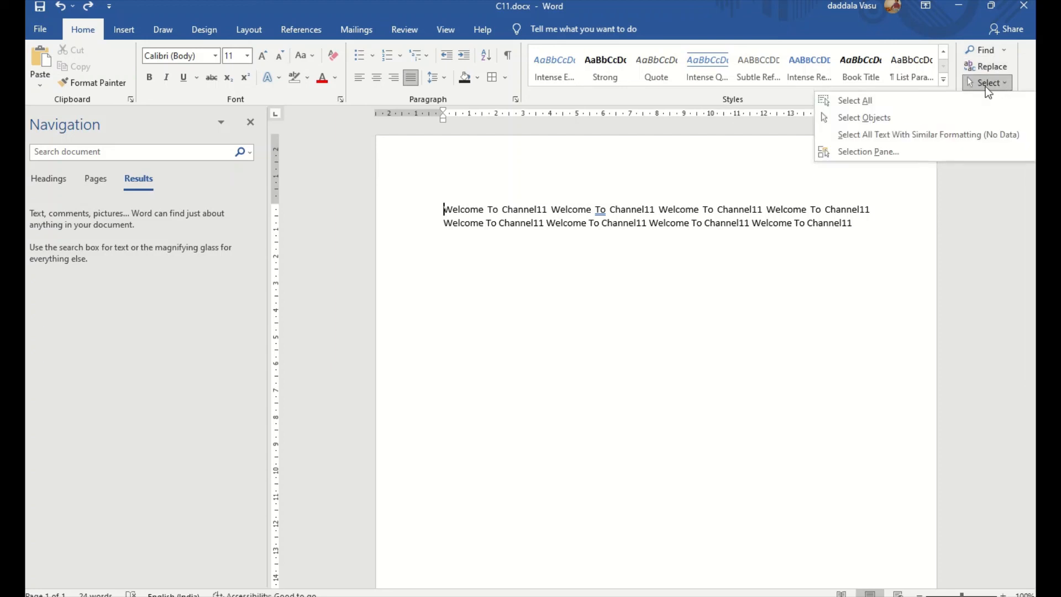
left_click(899, 100)
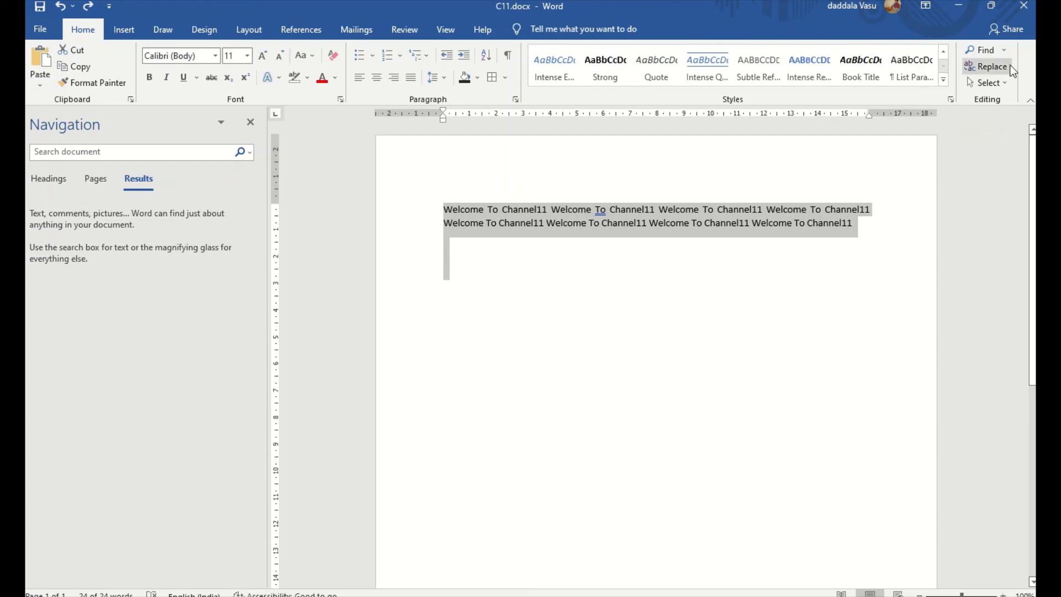
left_click(1007, 81)
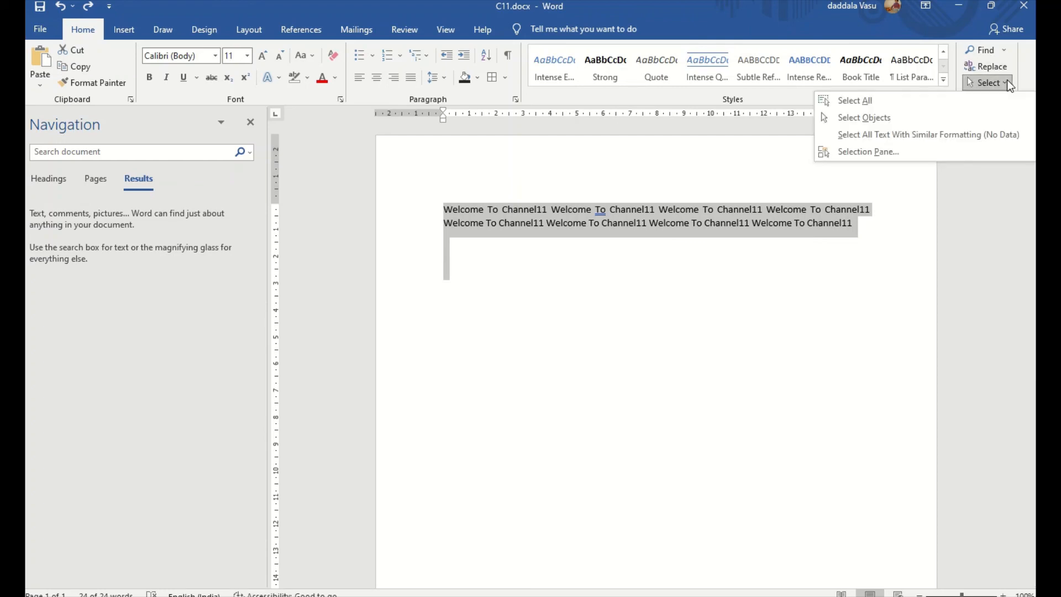
left_click(905, 118)
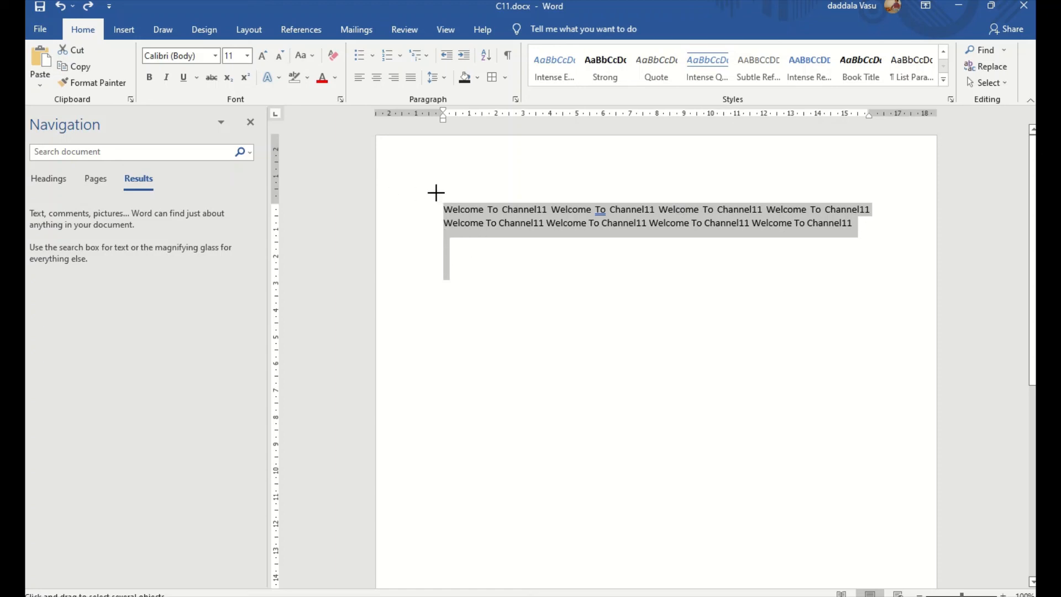
left_click(471, 209)
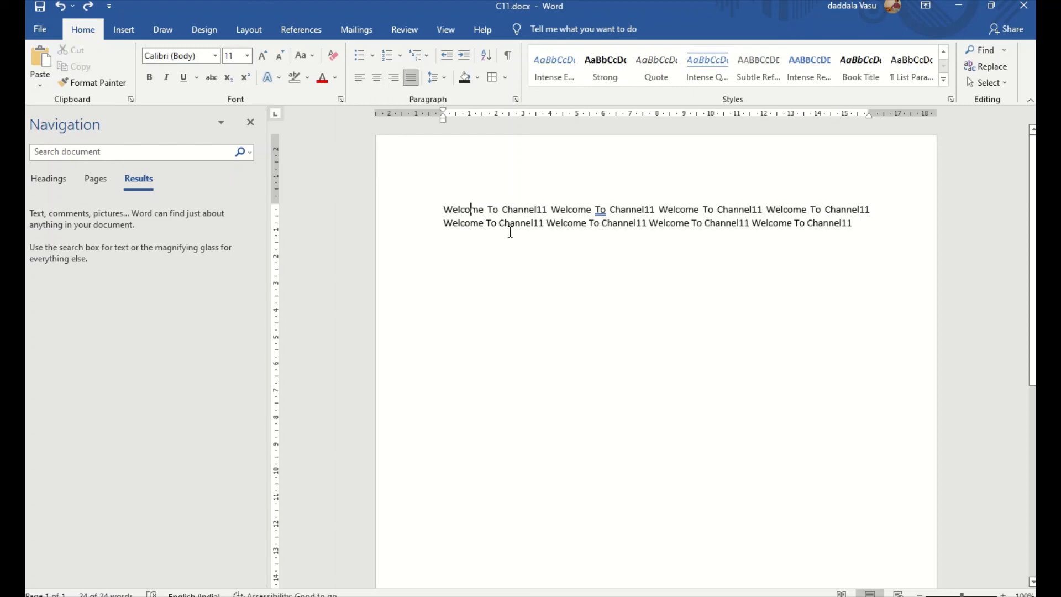
- Select "To Channel11 Welcome" in the first line, review the available selection commands, and clear the selection
left_click_drag(498, 209, 575, 211)
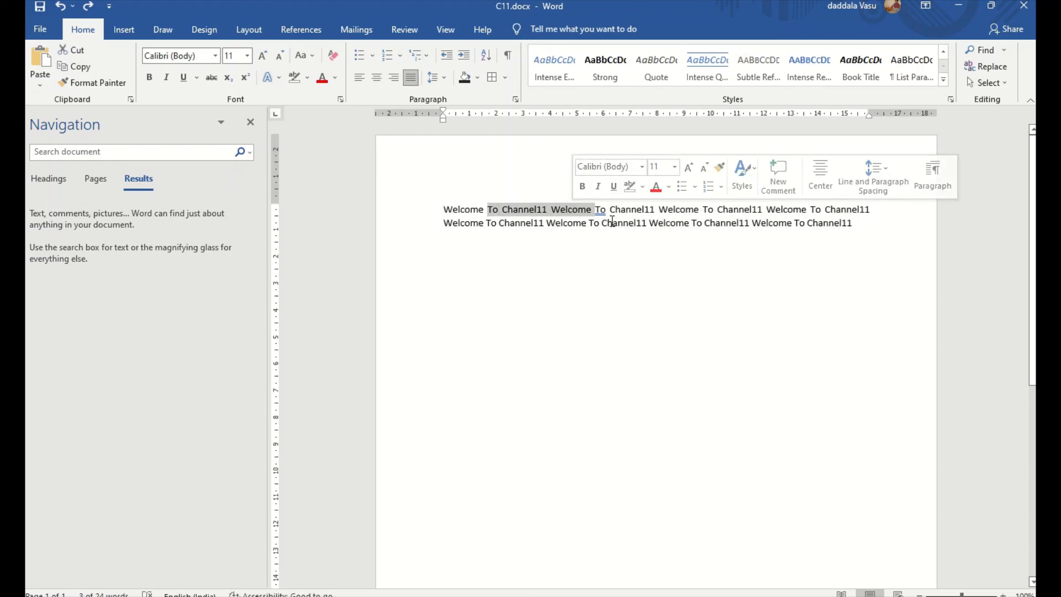
left_click(997, 83)
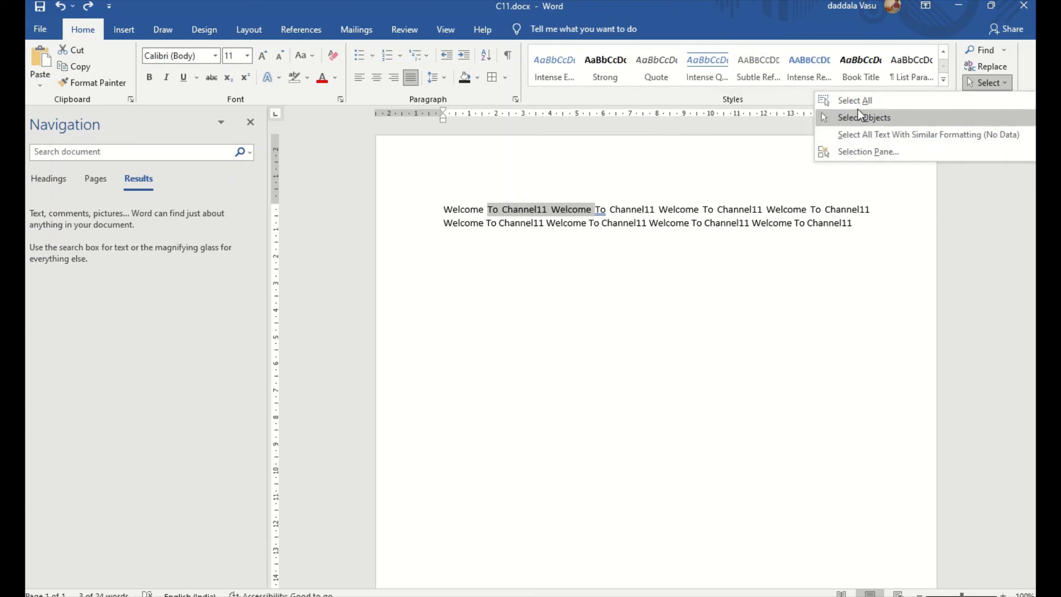
left_click(842, 279)
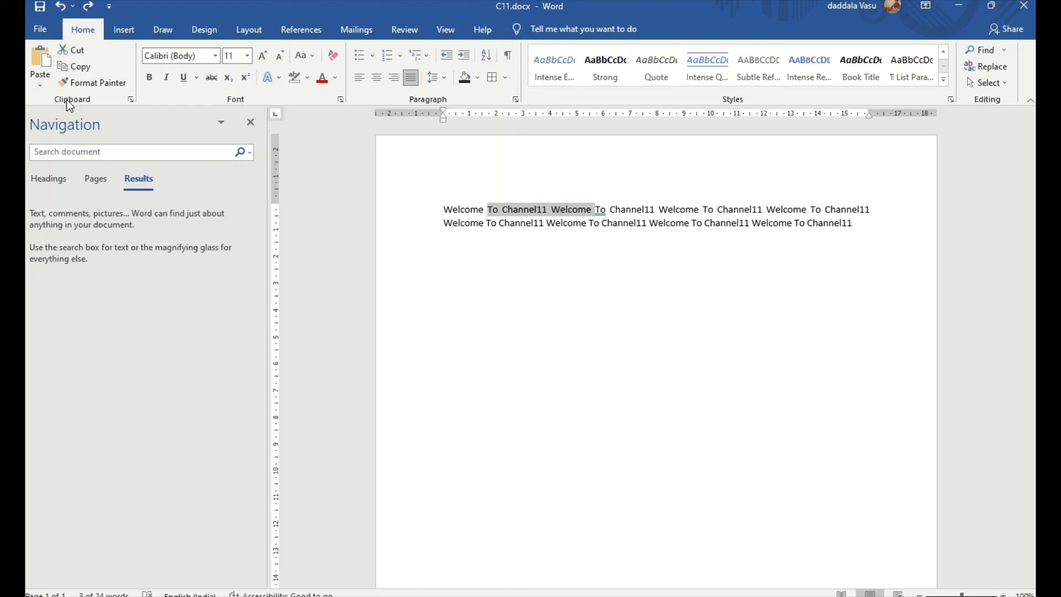
left_click(498, 253)
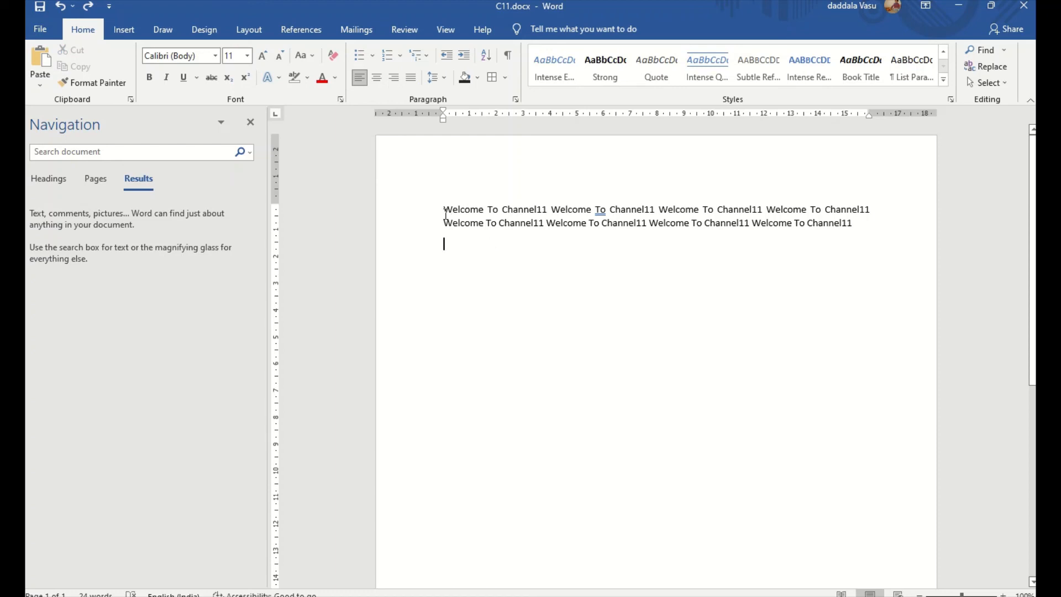
- Copy the first "Welcome To Channel11" and preview pasting it at the end of the paragraph with source formatting kept
left_click_drag(445, 209, 542, 208)
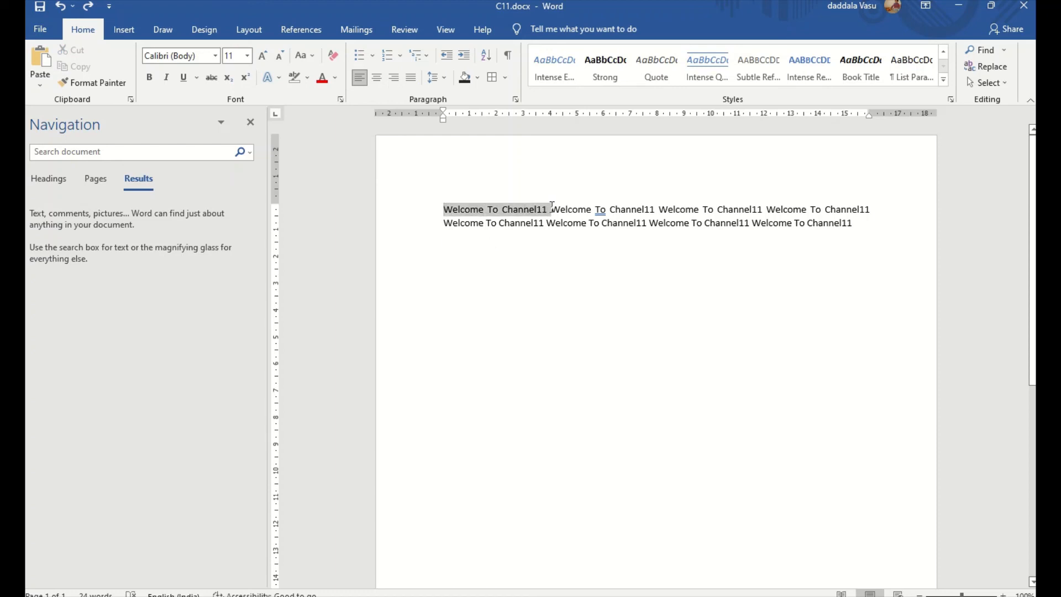
left_click_drag(551, 205, 547, 206)
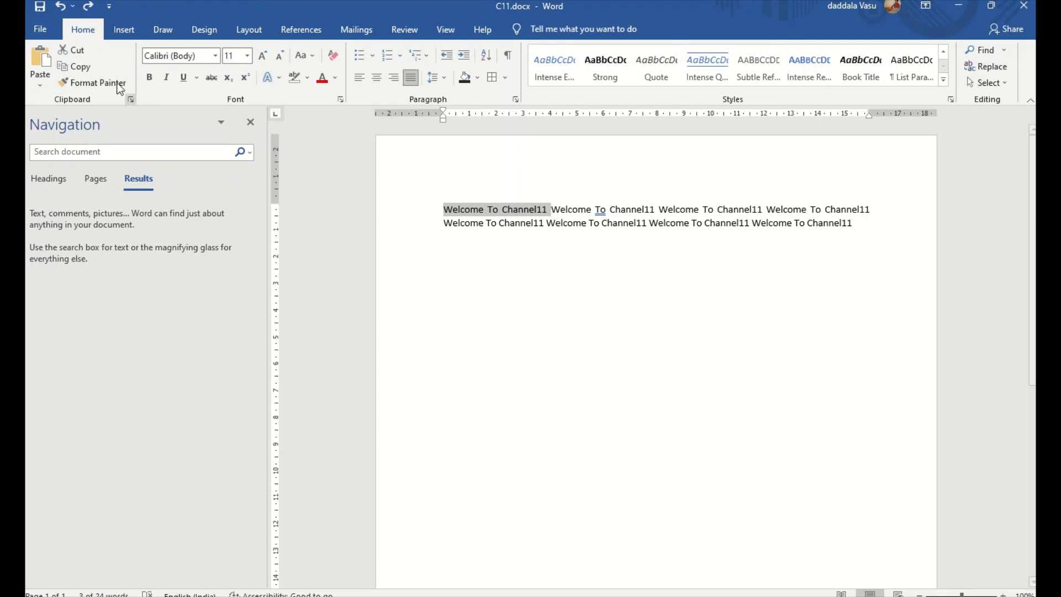
left_click(78, 68)
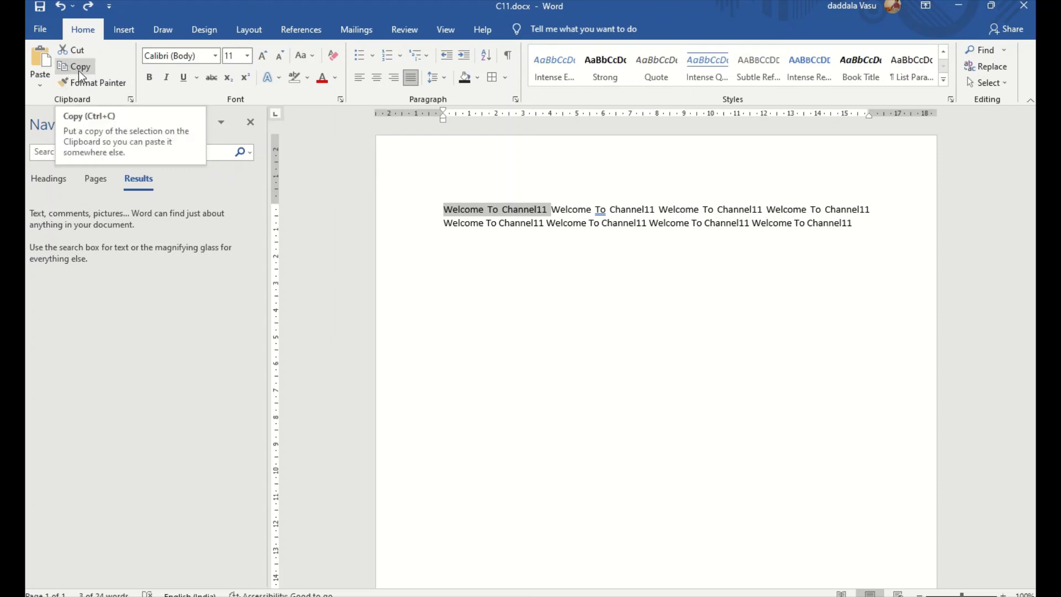
left_click(870, 221)
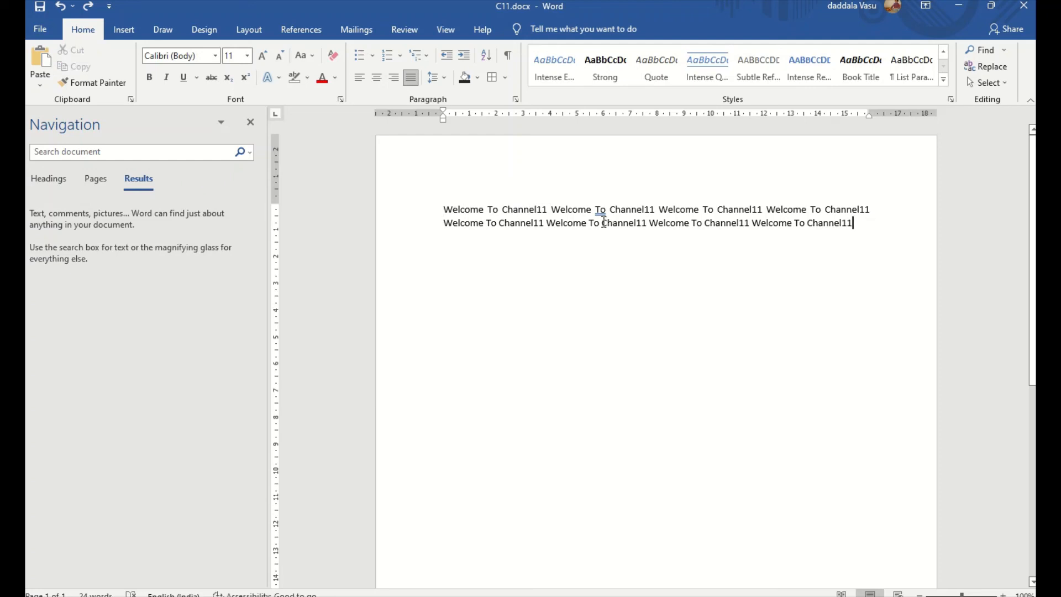
left_click(38, 84)
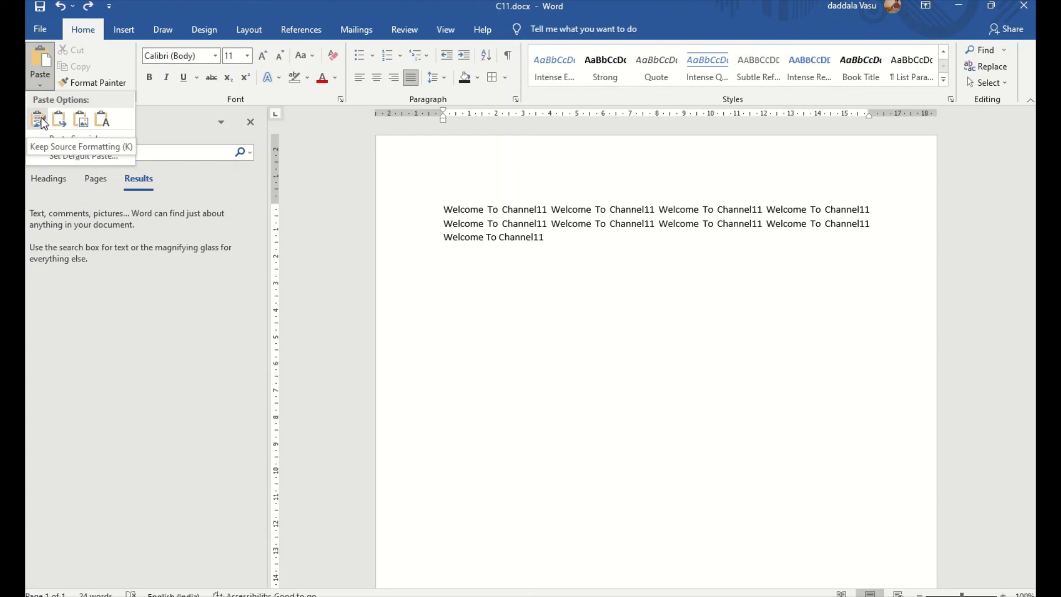
left_click(463, 229)
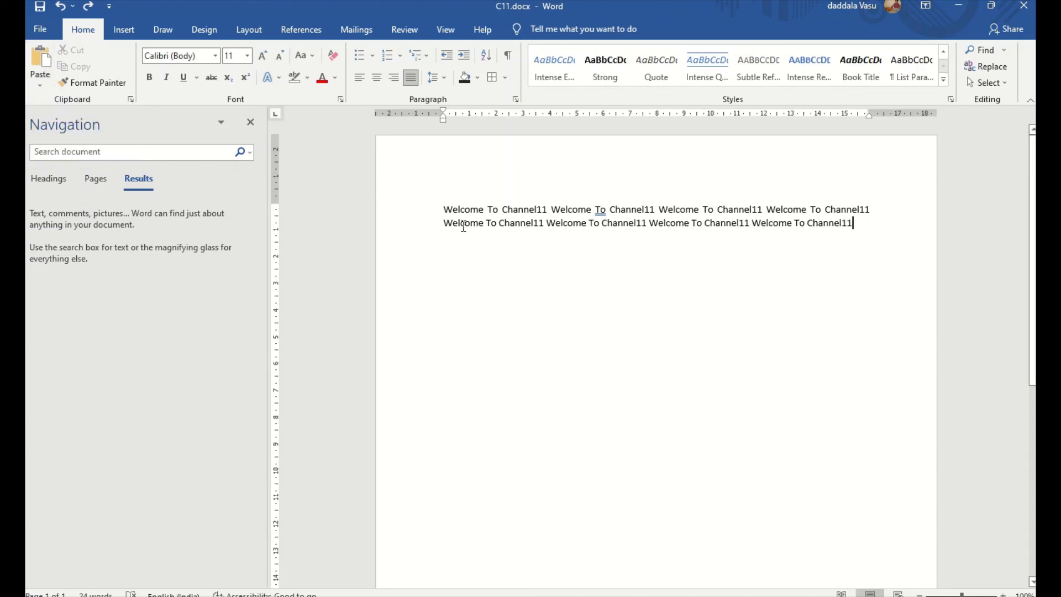
- Format "Welcome To C" at the start of the paragraph as underlined, bold and italic
left_click_drag(453, 210, 505, 210)
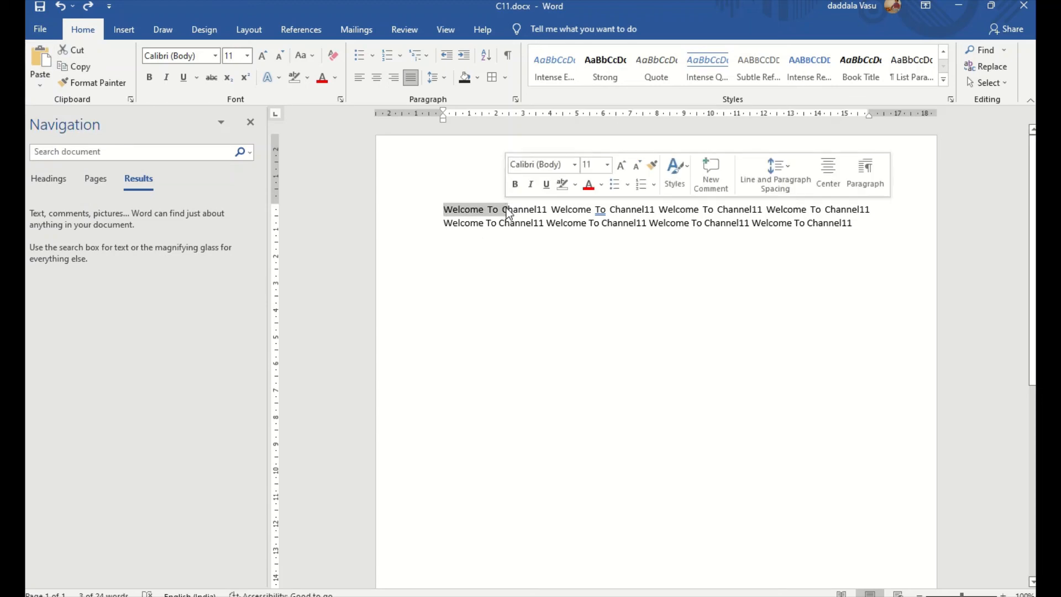
left_click(546, 184)
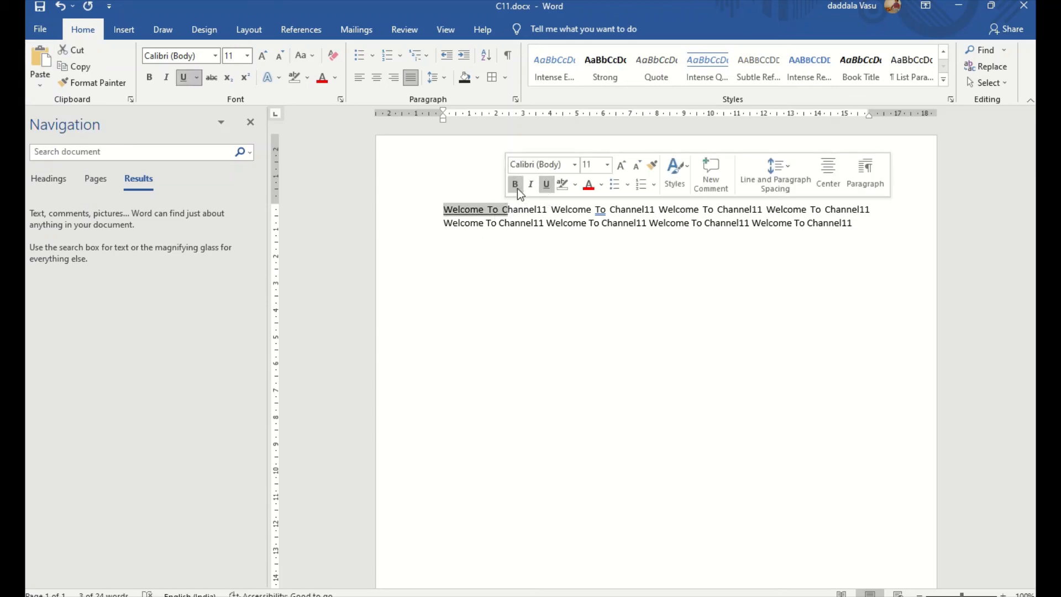
left_click(515, 184)
left_click(530, 184)
left_click(497, 223)
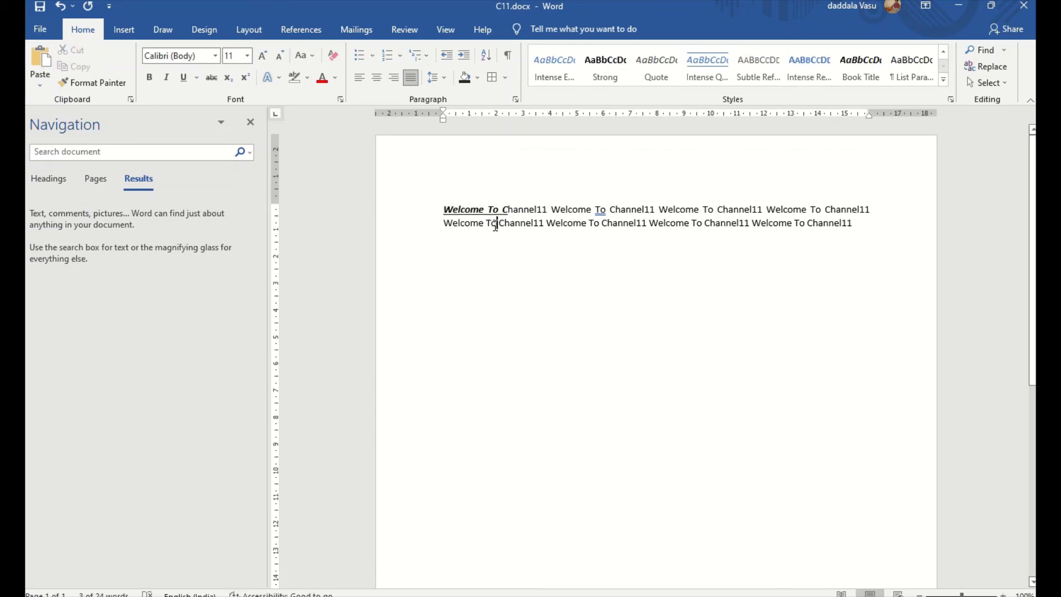
- Copy the partly formatted first "Welcome To Channel11", paste it as a picture at the end of the paragraph, and select the picture
left_click_drag(442, 210, 548, 209)
key("ctrl+c")
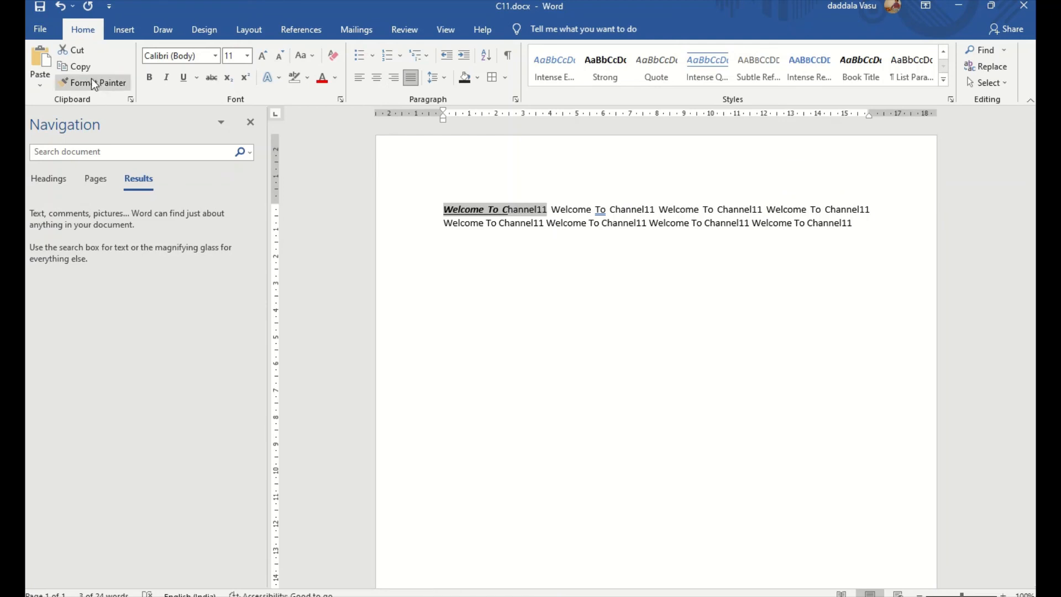
left_click(40, 82)
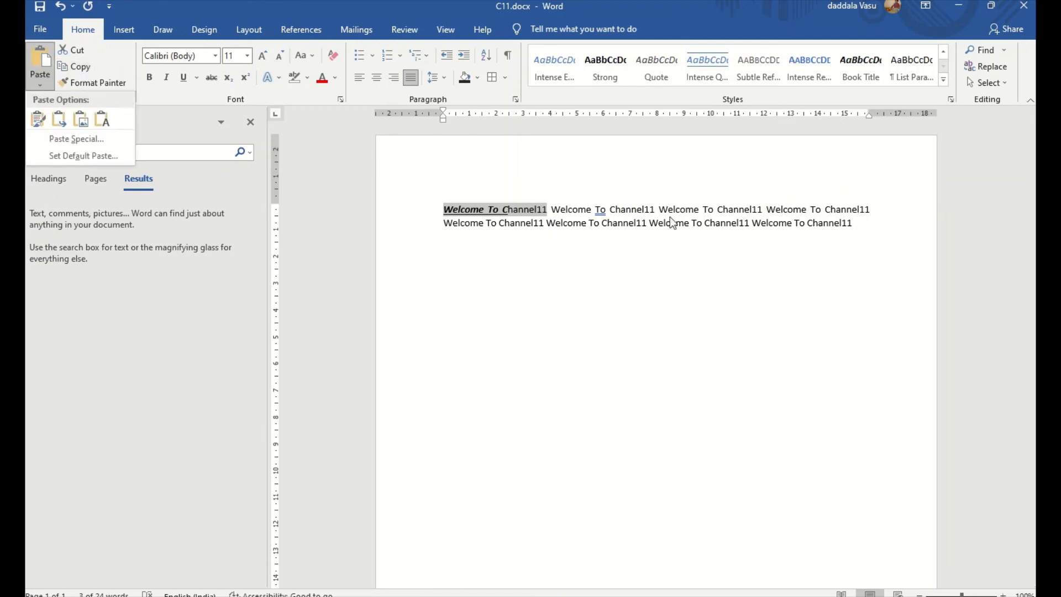
left_click(867, 229)
left_click(865, 224)
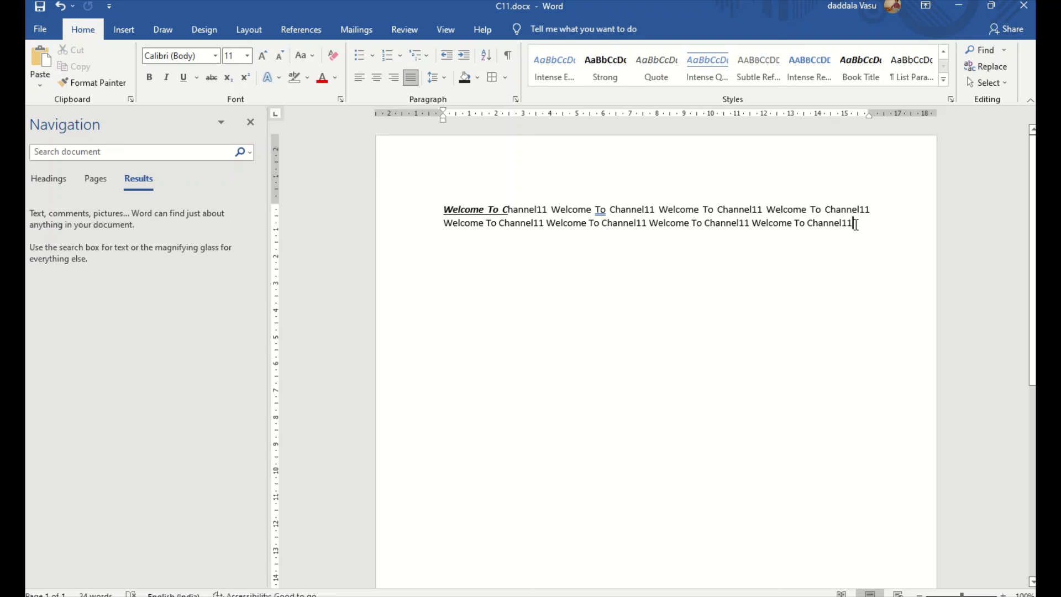
left_click(41, 84)
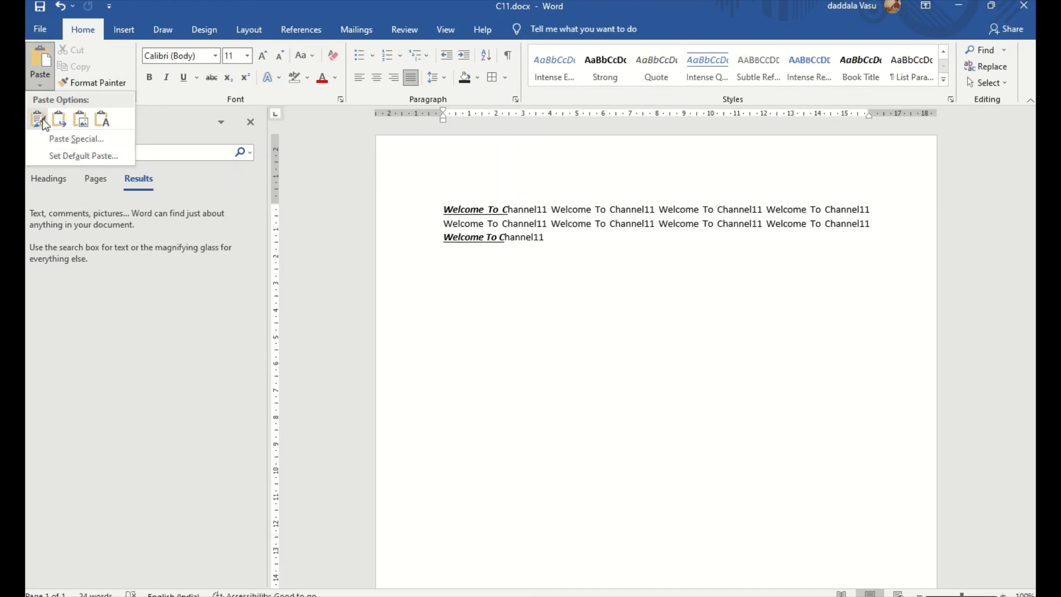
left_click(79, 119)
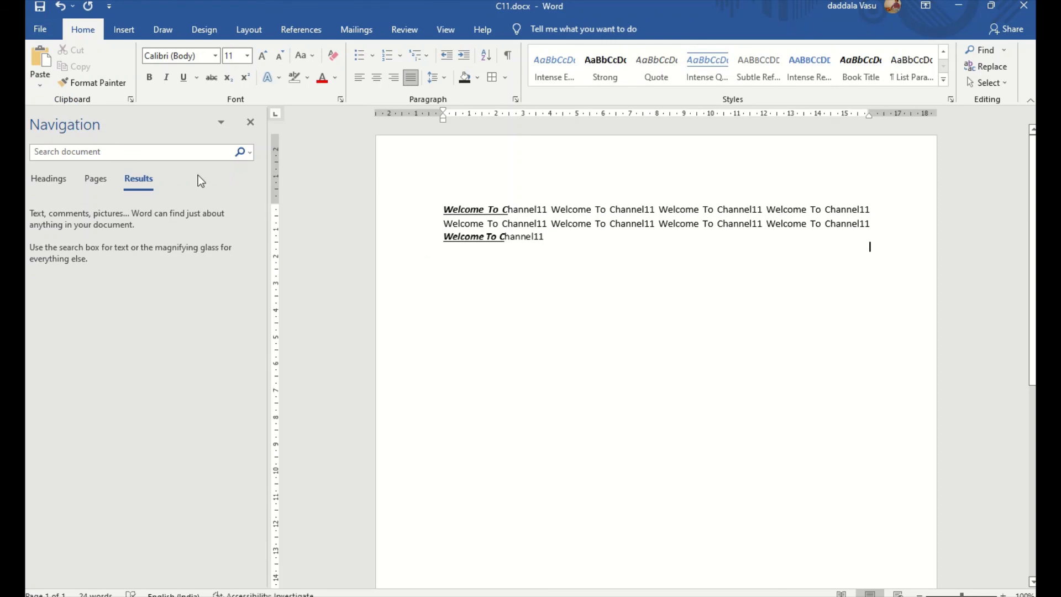
left_click(504, 241)
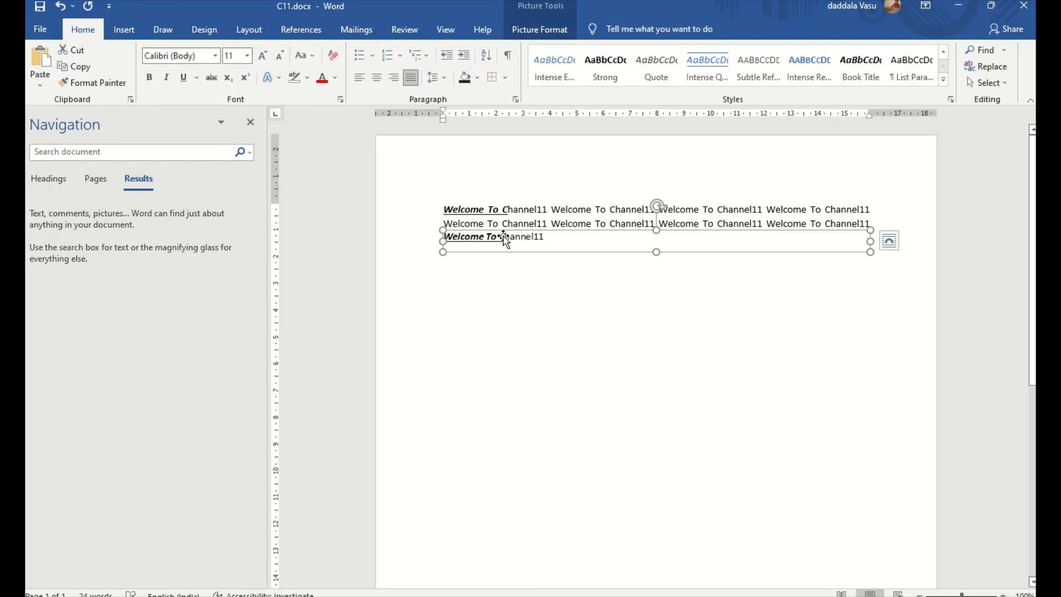
- Paste the copied phrase as text only ahead of the picture, and delete the picture
left_click(40, 85)
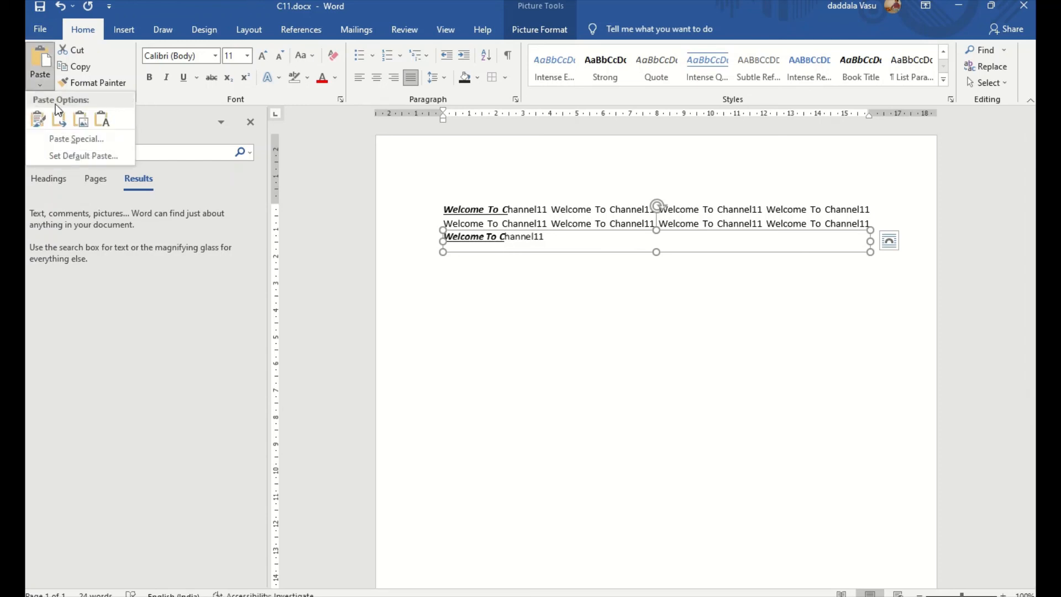
left_click(101, 124)
left_click(524, 254)
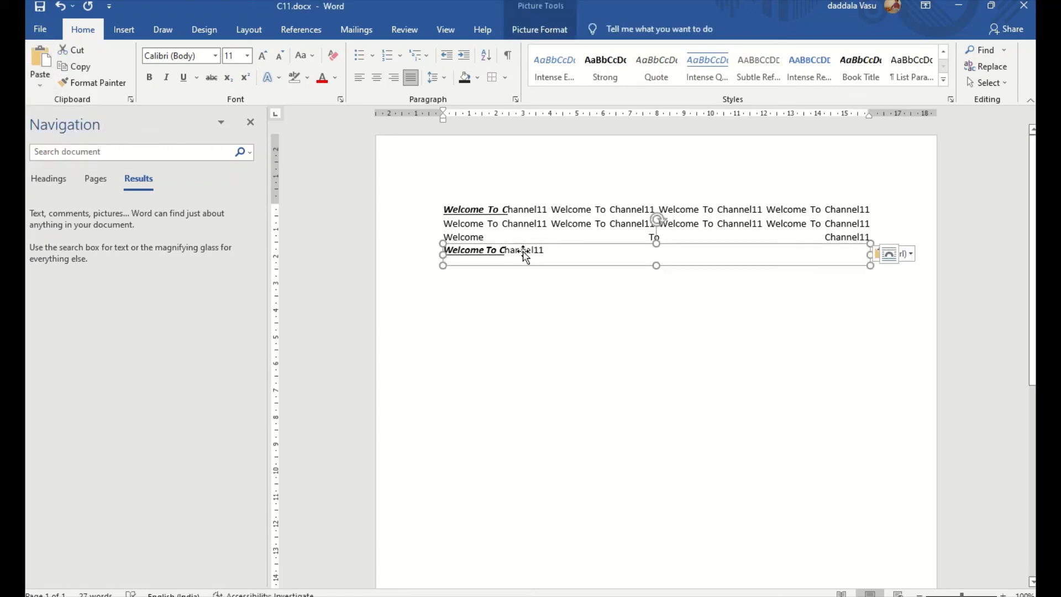
key("Delete")
- Paste the copied "Welcome To Channel11" at the end of the paragraph, keeping its source formatting
double_click(488, 237)
left_click(555, 237)
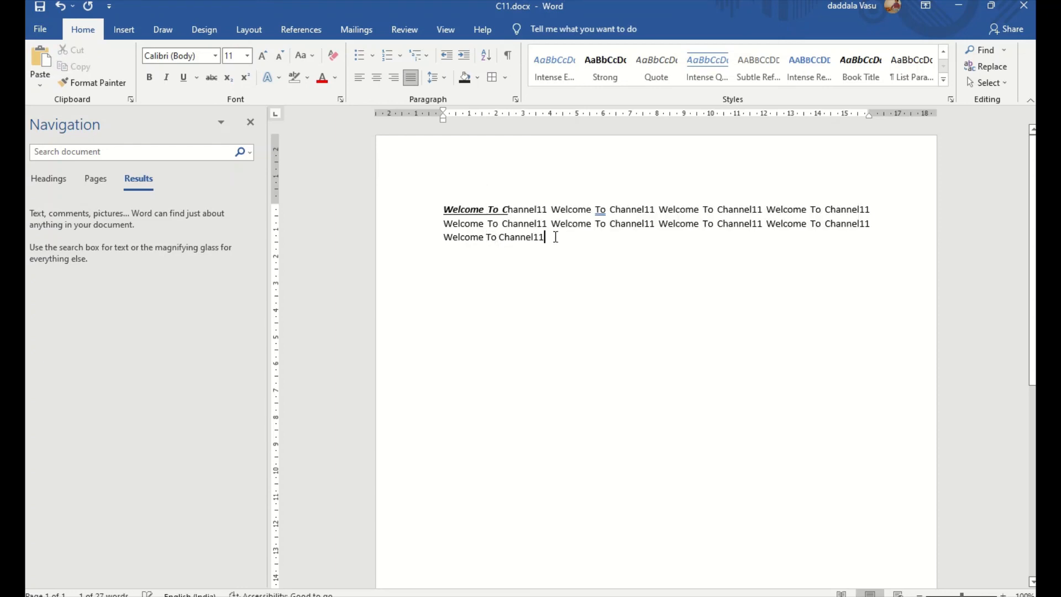
left_click(41, 83)
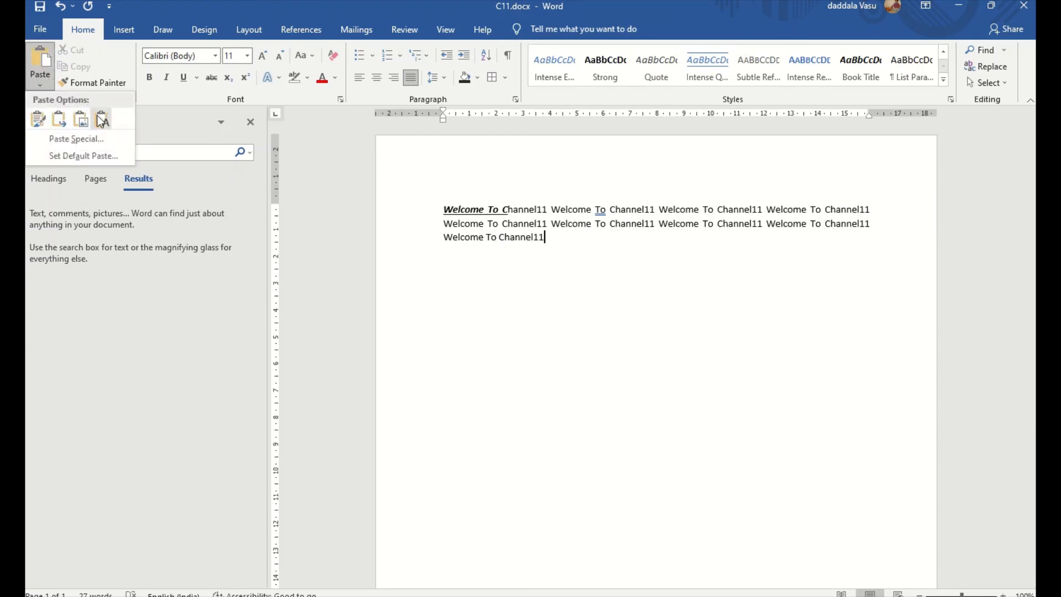
left_click(41, 118)
- Use Format Painter to copy the formatting of the first "Welcome To" onto "Channel11 Welcome To Channel11" in the first line
double_click(582, 238)
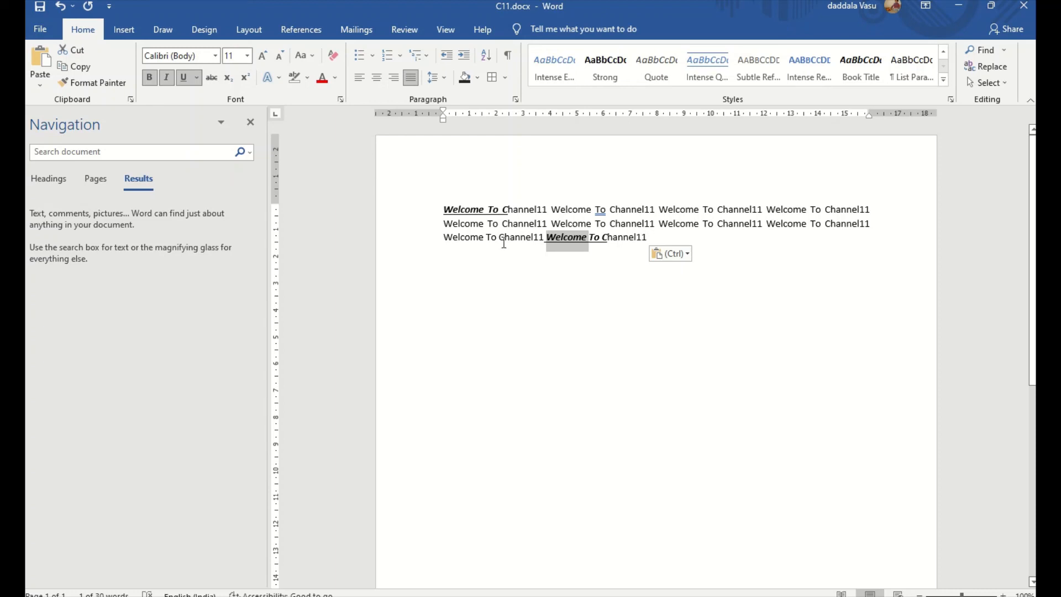
left_click(93, 83)
left_click(97, 82)
left_click_drag(443, 209, 513, 209)
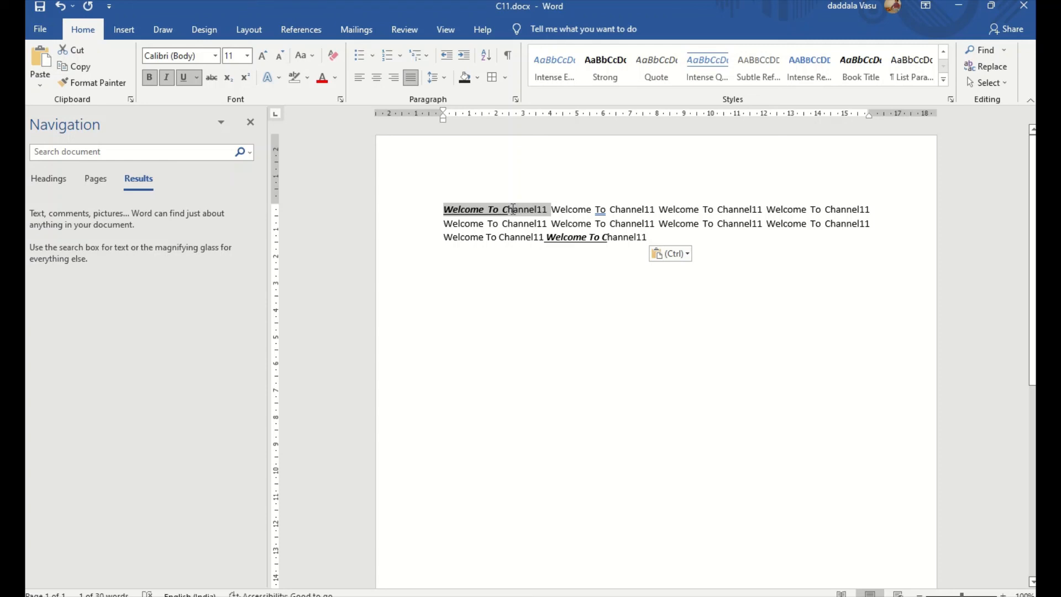
mouse_move(512, 209)
left_mouse_down()
mouse_move(516, 223)
mouse_move(507, 204)
left_mouse_up()
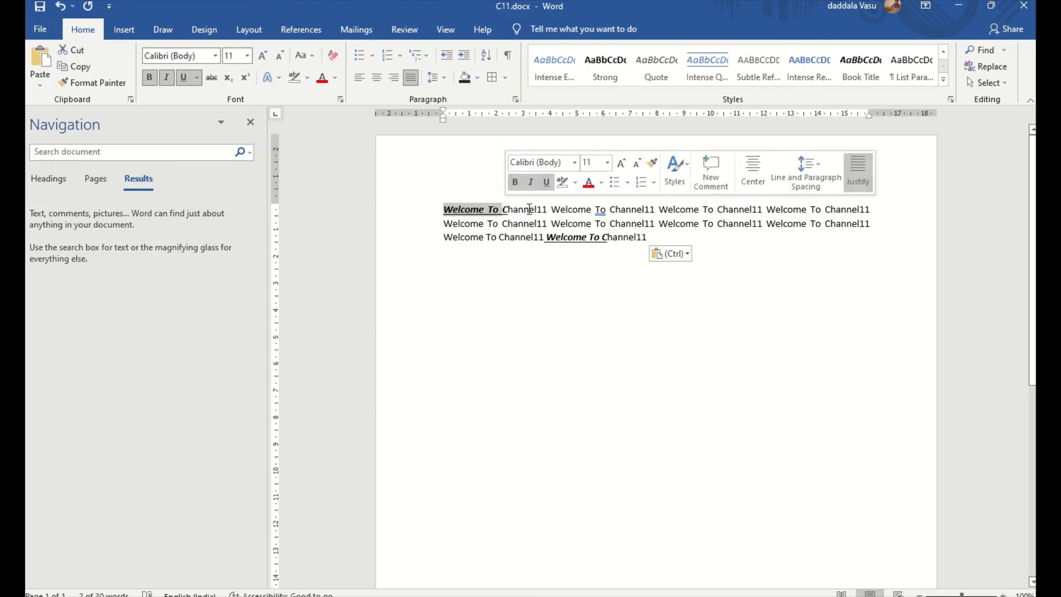
left_click(94, 81)
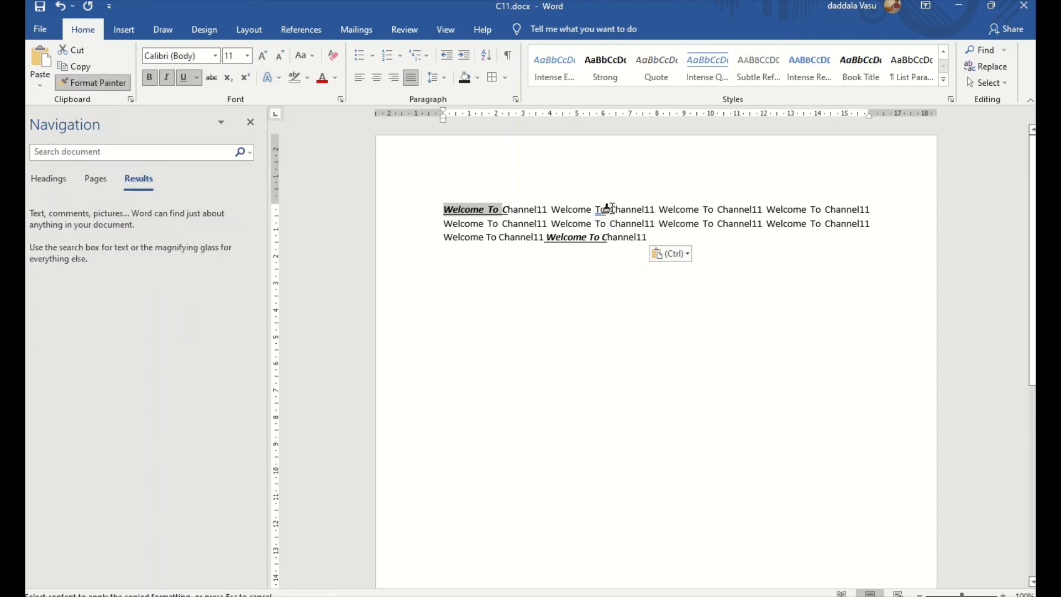
left_click_drag(608, 209, 761, 210)
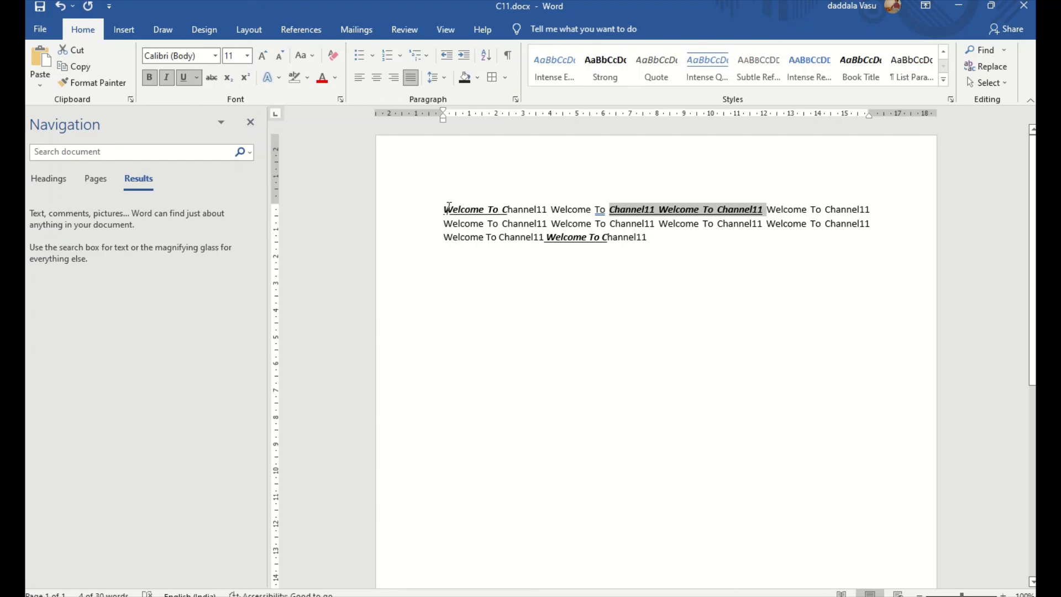
- Use Format Painter to copy the formatting of the first "Welcome To Channel11" onto "Welcome To Channel11 Welcome" in the second line
left_click_drag(445, 209, 516, 214)
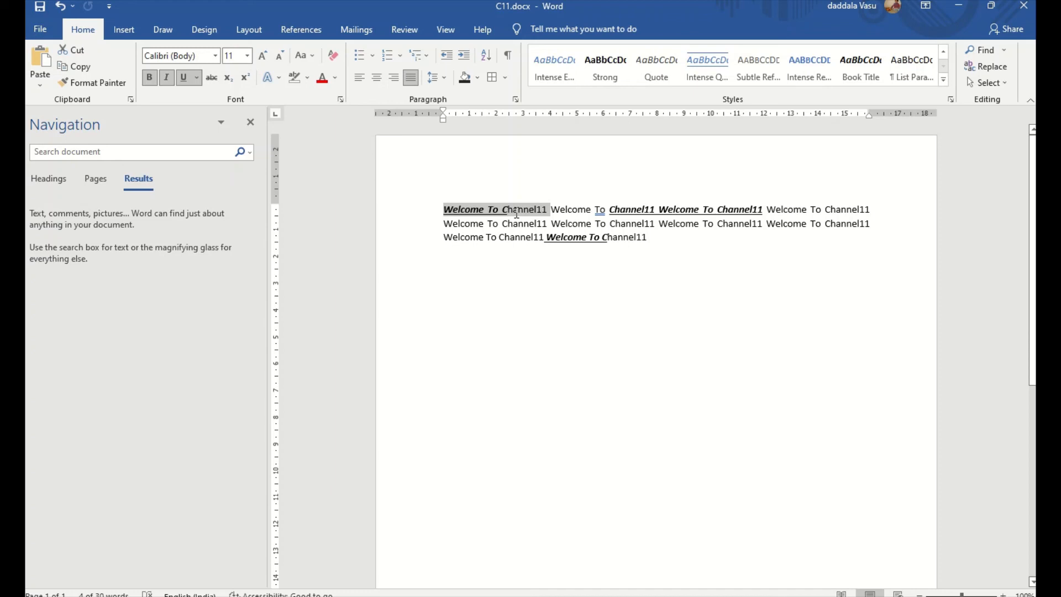
left_click_drag(515, 214, 549, 209)
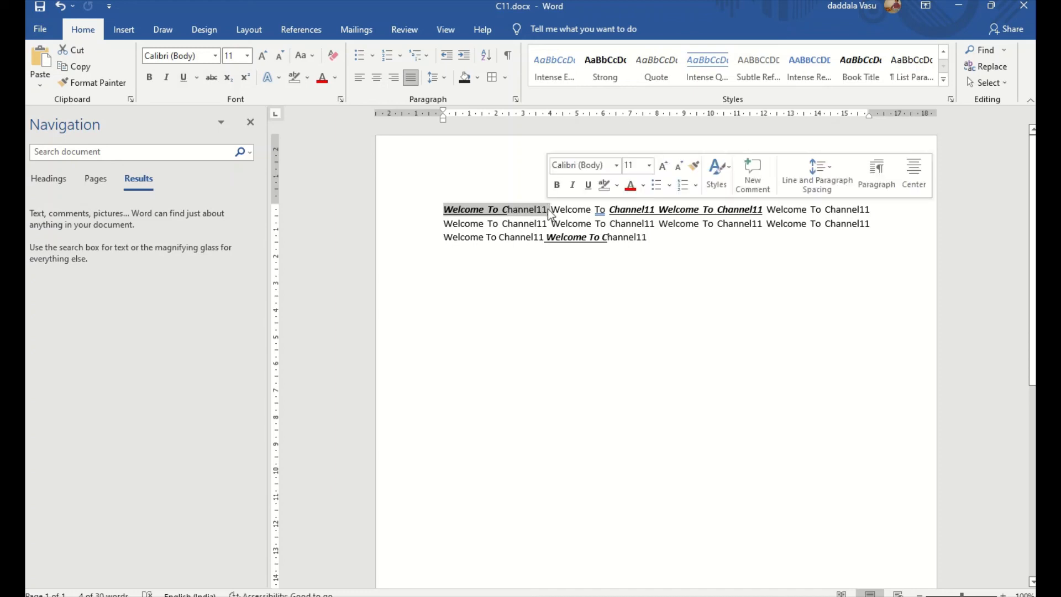
left_click(95, 85)
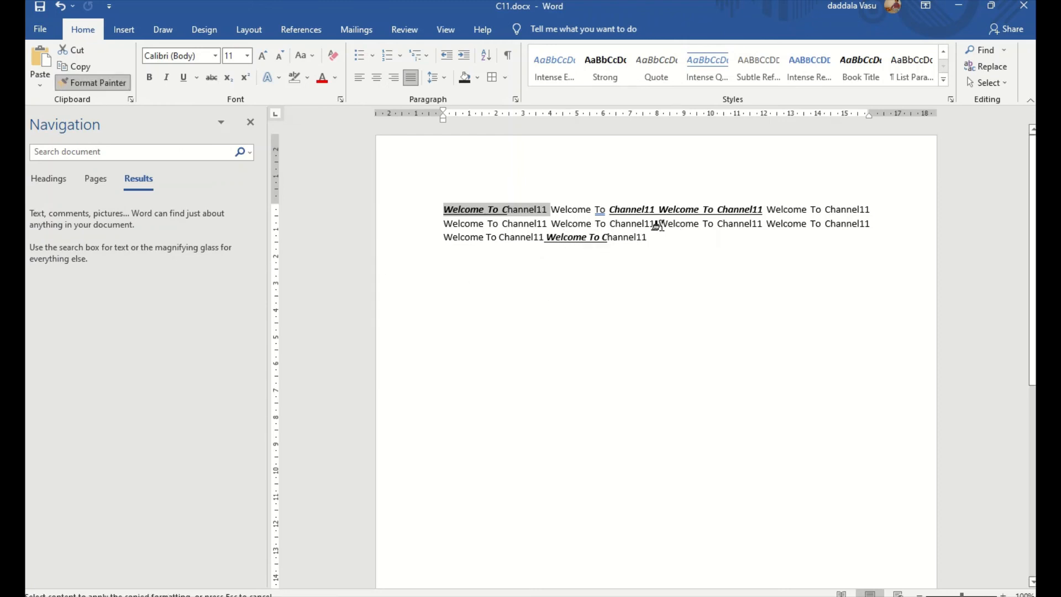
left_click_drag(657, 225, 784, 227)
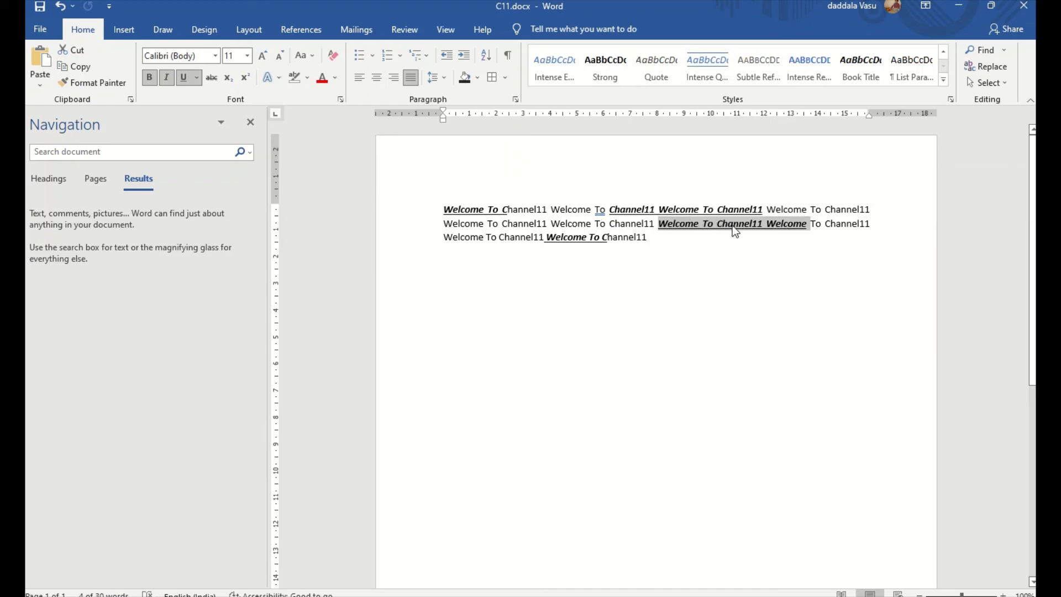
left_click(652, 246)
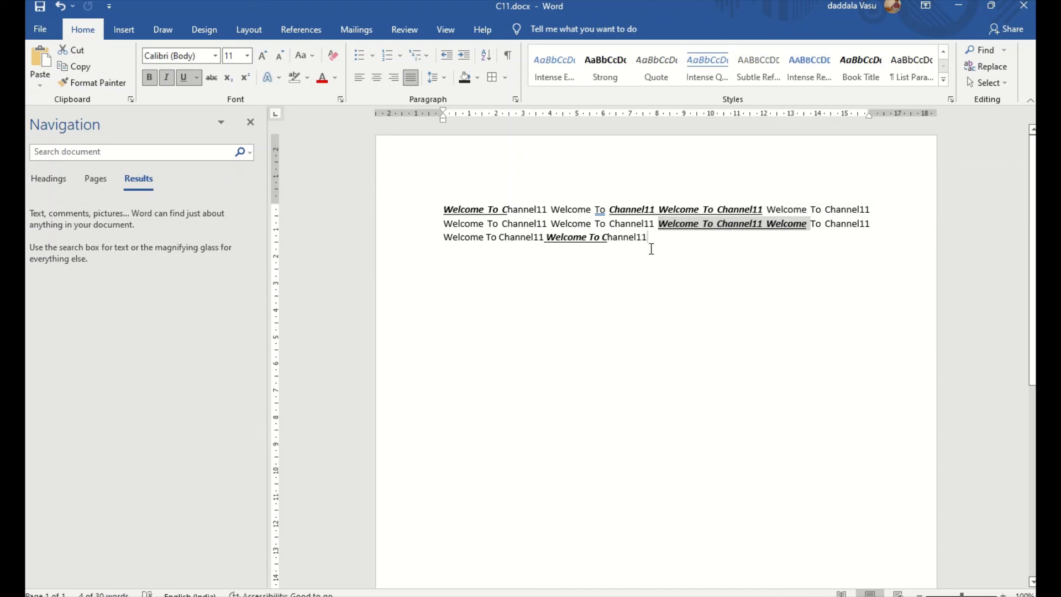
- Cut the "Welcome" that starts the second line and paste it as text only at the end of the paragraph
double_click(462, 223)
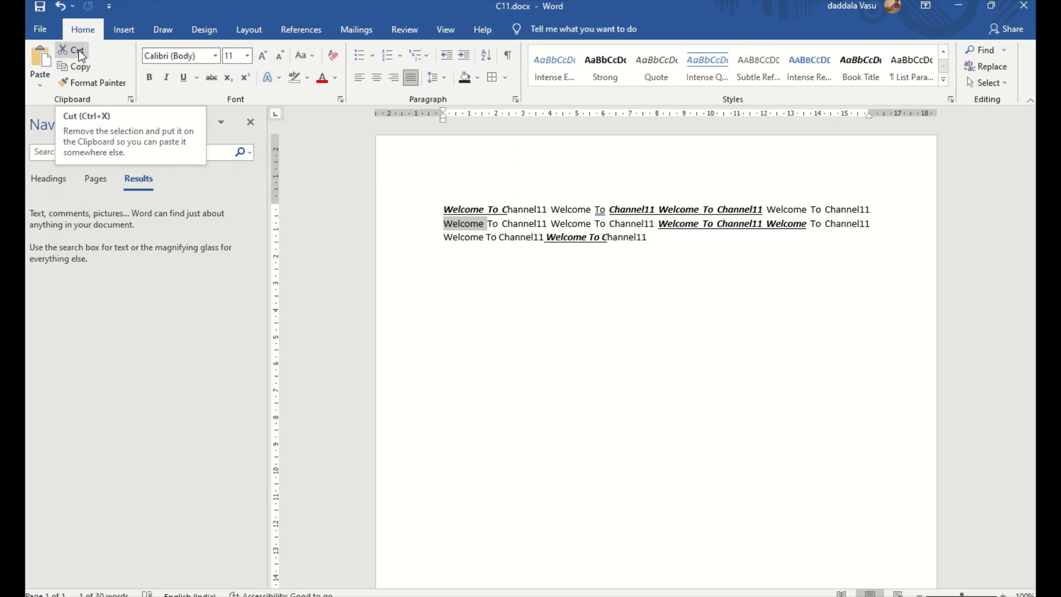
left_click(79, 50)
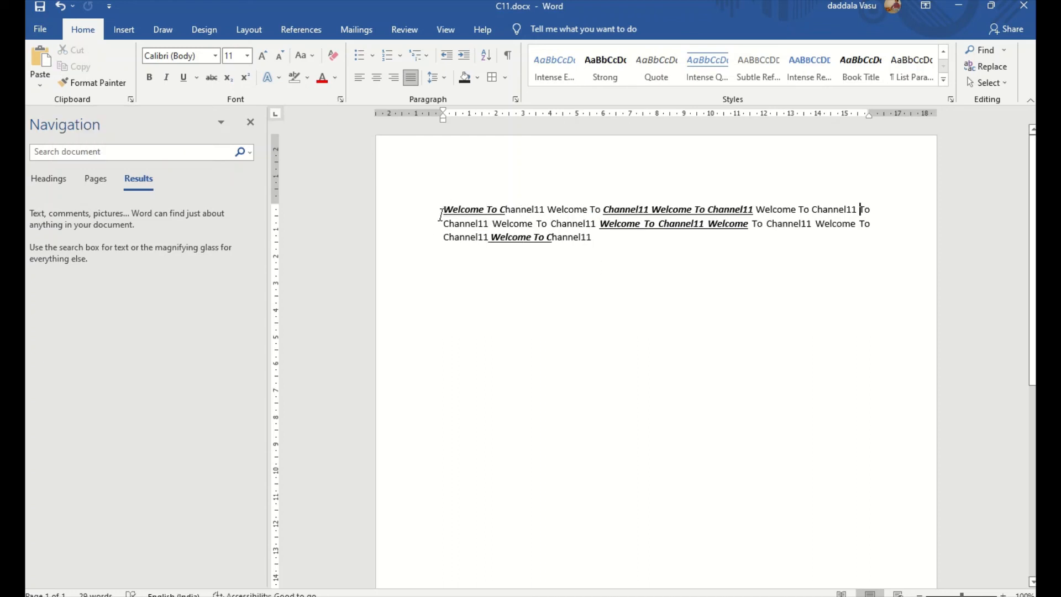
left_click(630, 240)
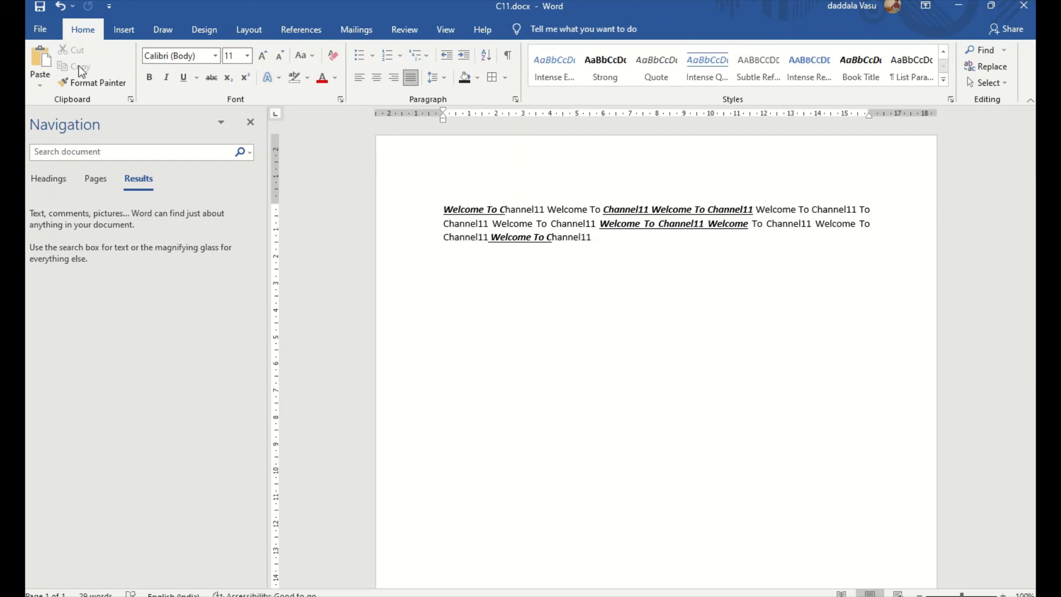
left_click(40, 80)
left_click(102, 119)
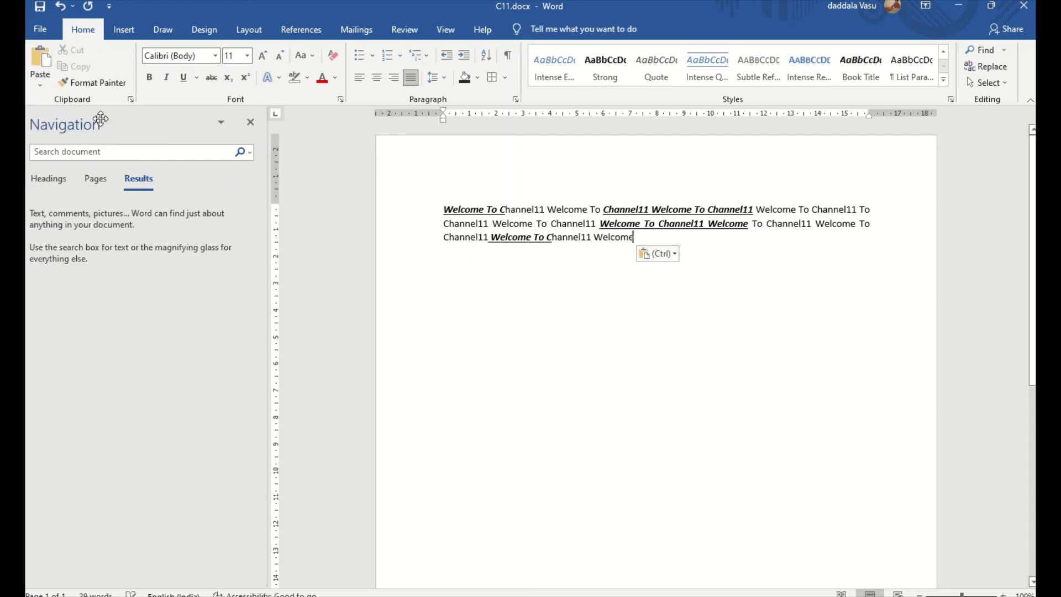
- Move the unformatted "Welcome" after the first "Channel11" to the end of the paragraph by cutting and pasting it
double_click(566, 206)
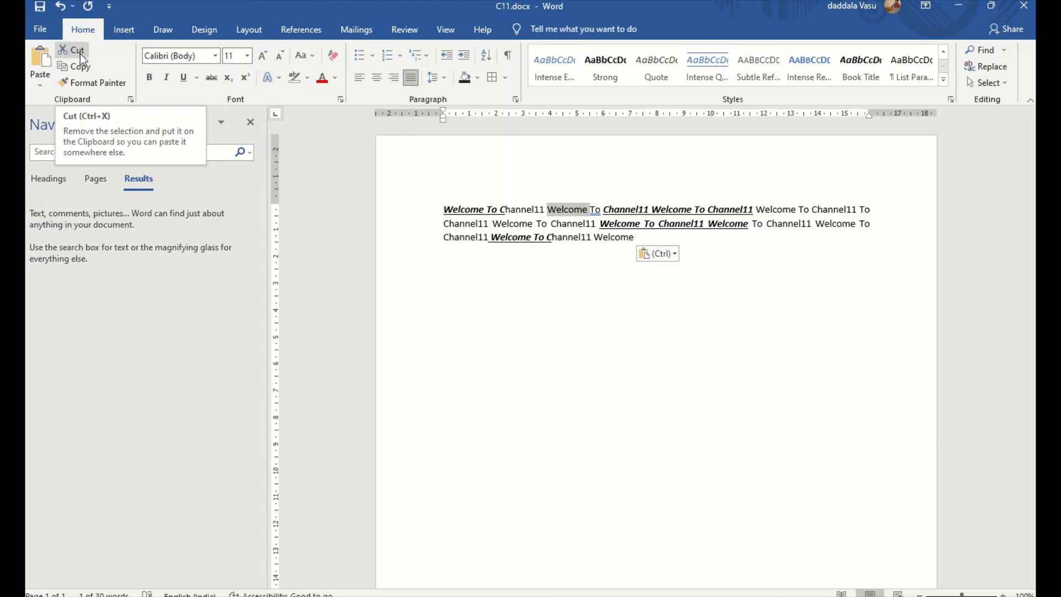
left_click(80, 54)
left_click(611, 237)
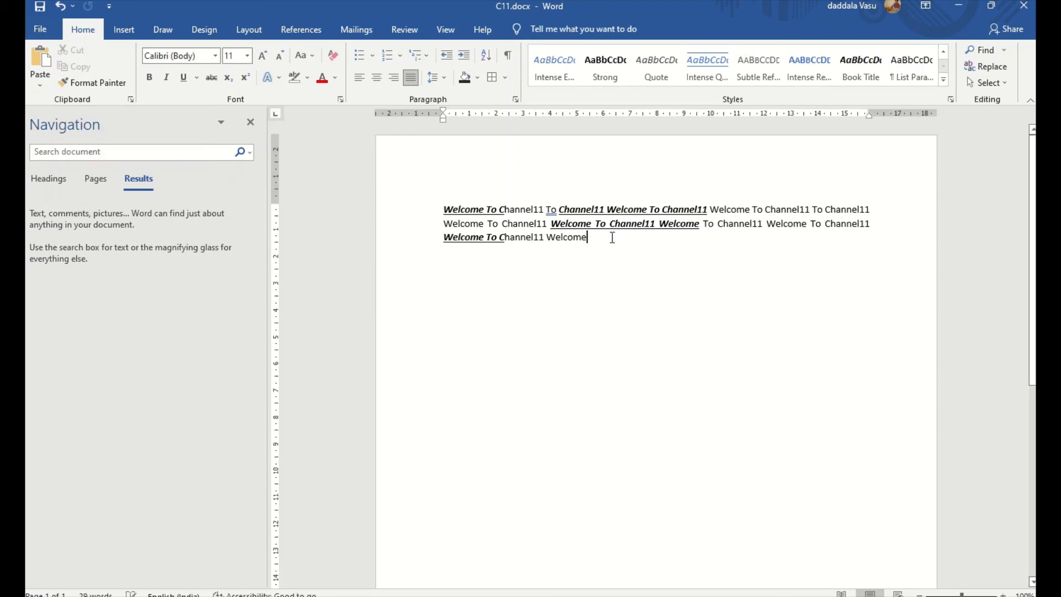
key("ctrl+v")
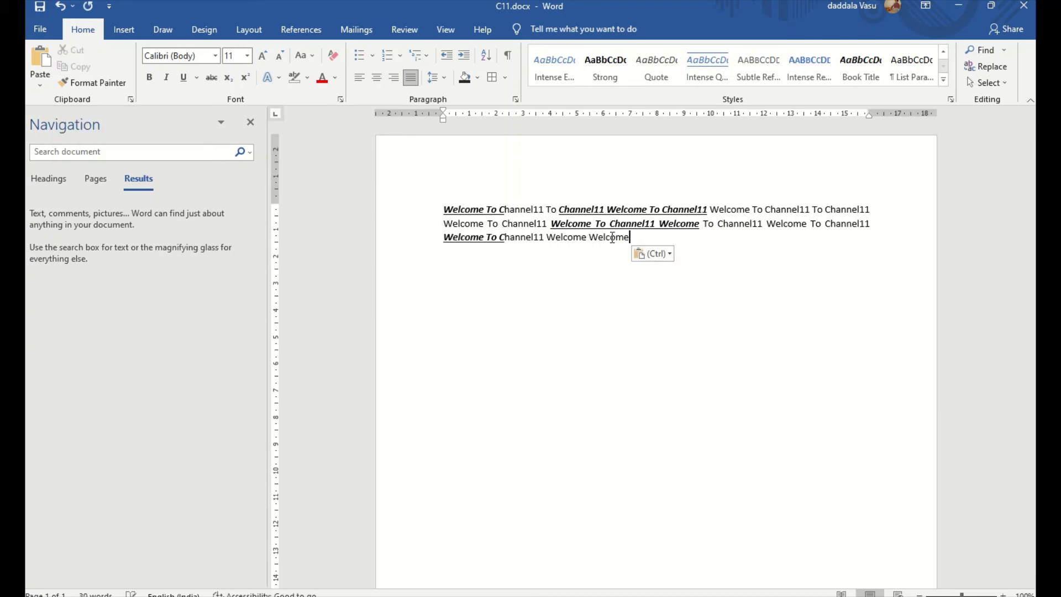